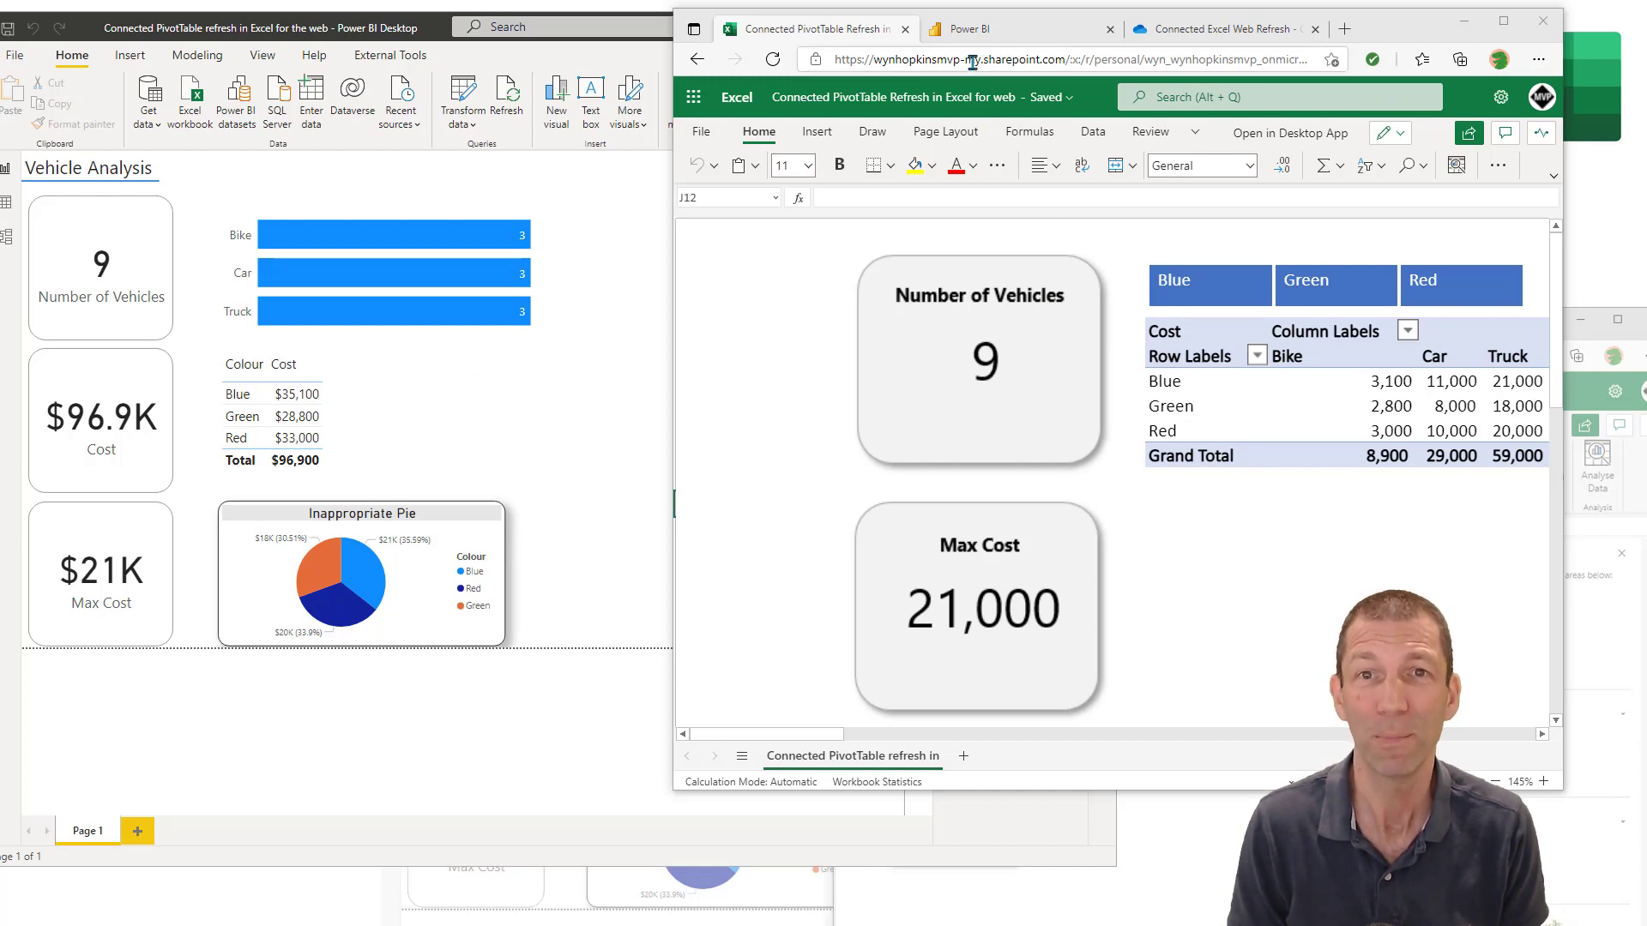
# Filter the pivot's colour slicer to Blue only, then add Green and Red back.
pyautogui.click(1207, 402)
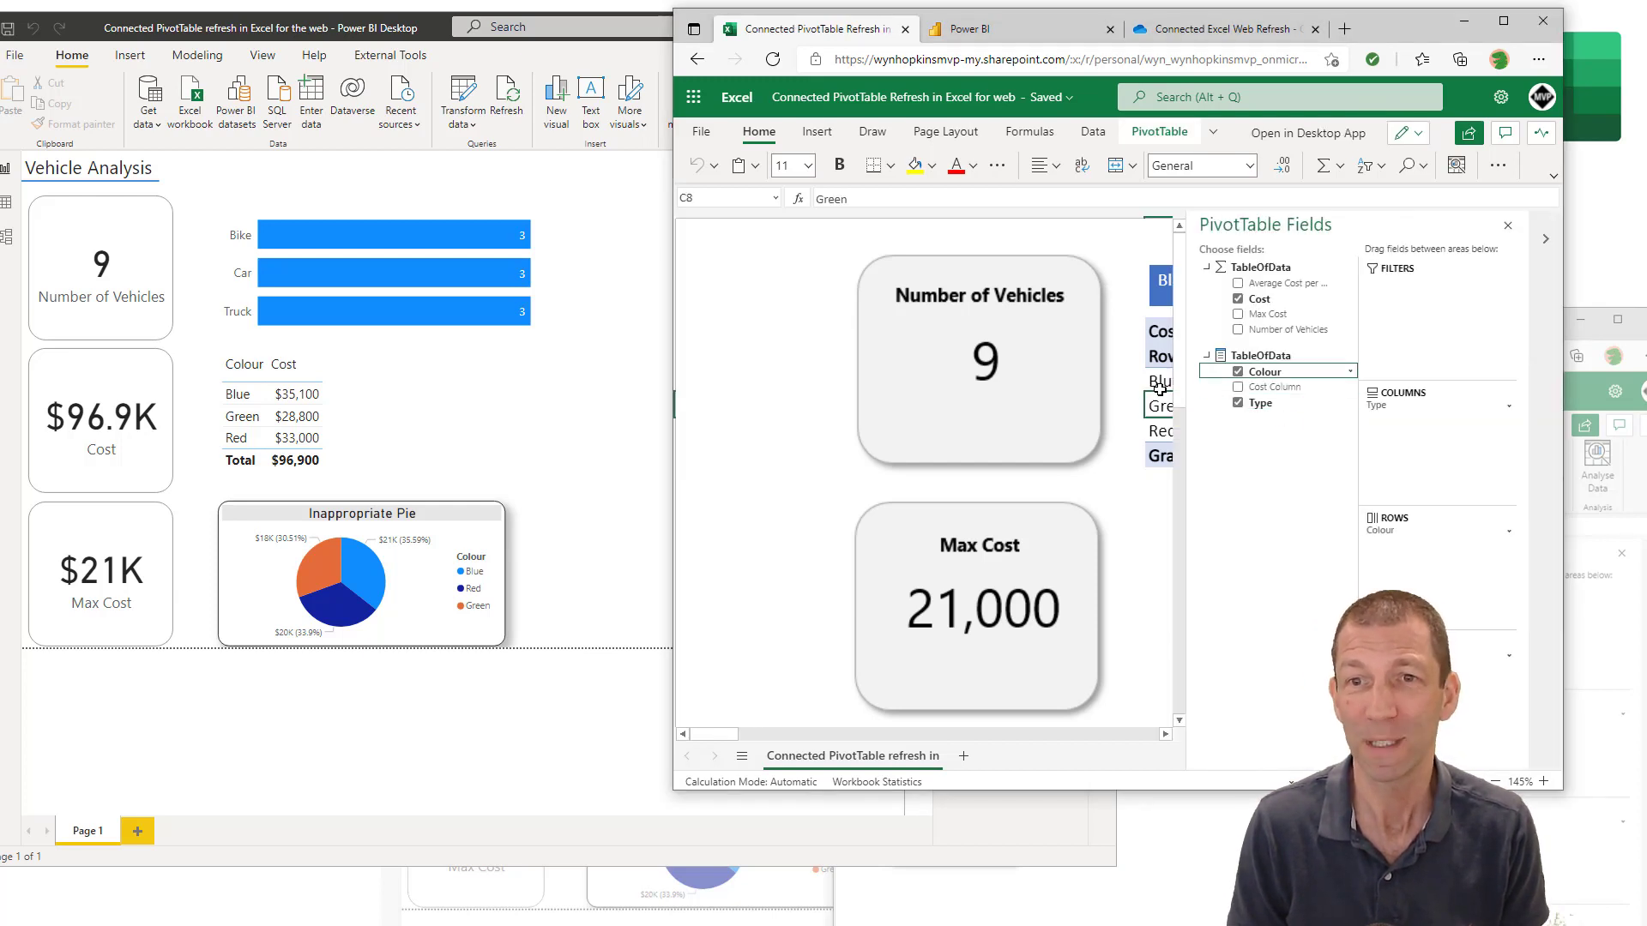
pyautogui.click(1159, 335)
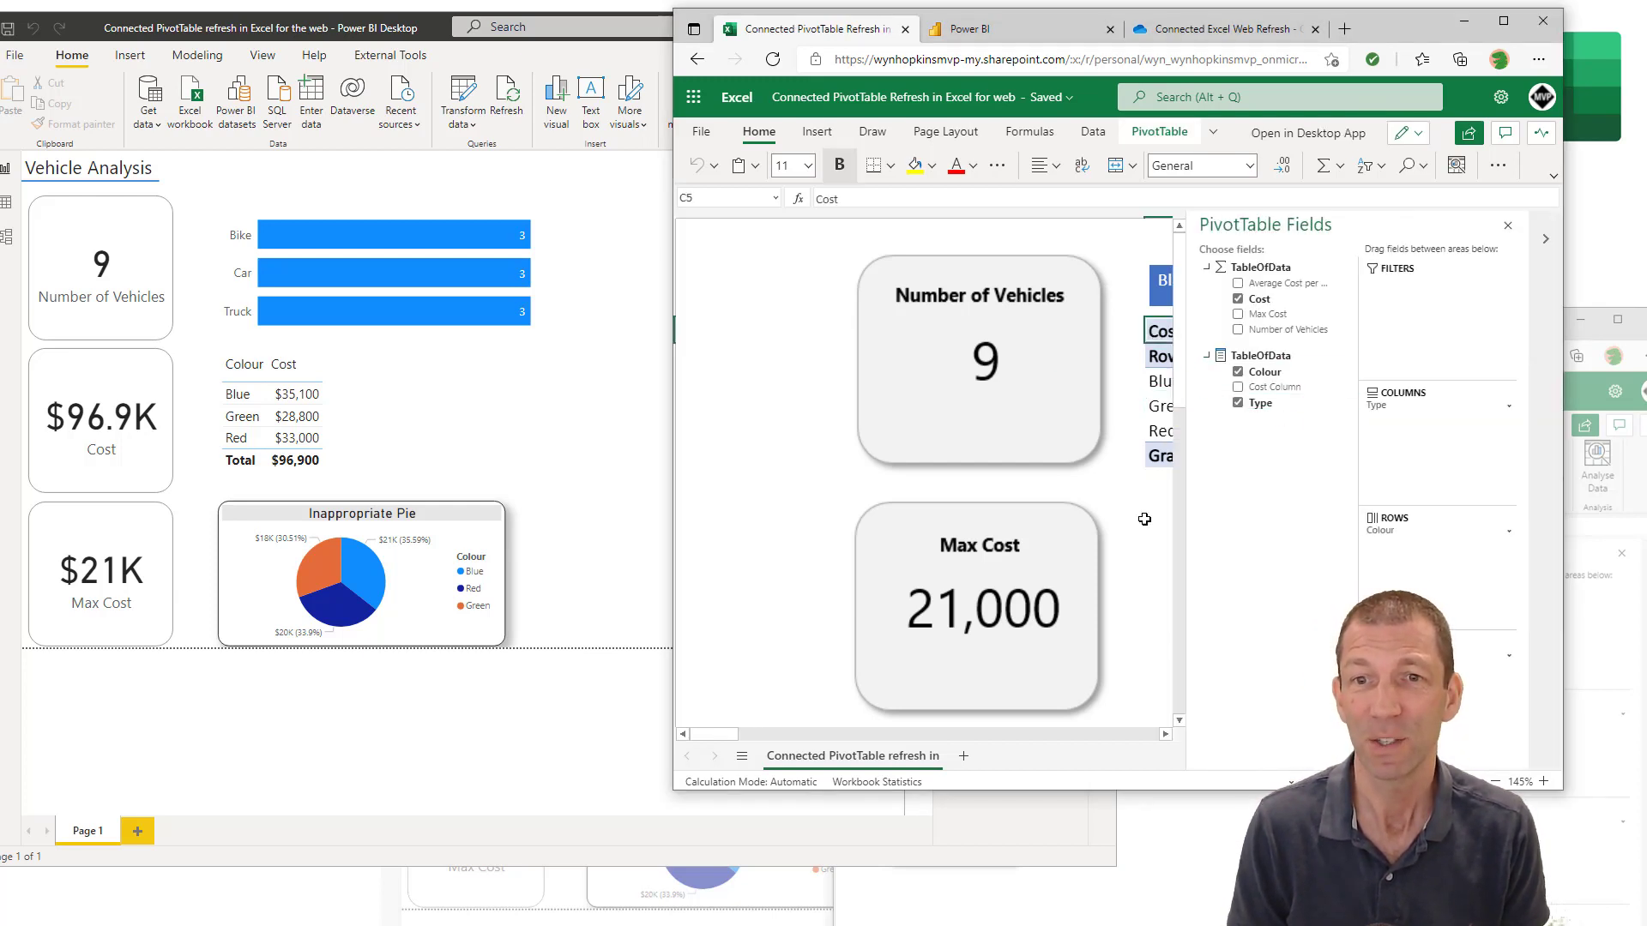
pyautogui.click(1147, 545)
pyautogui.click(1217, 298)
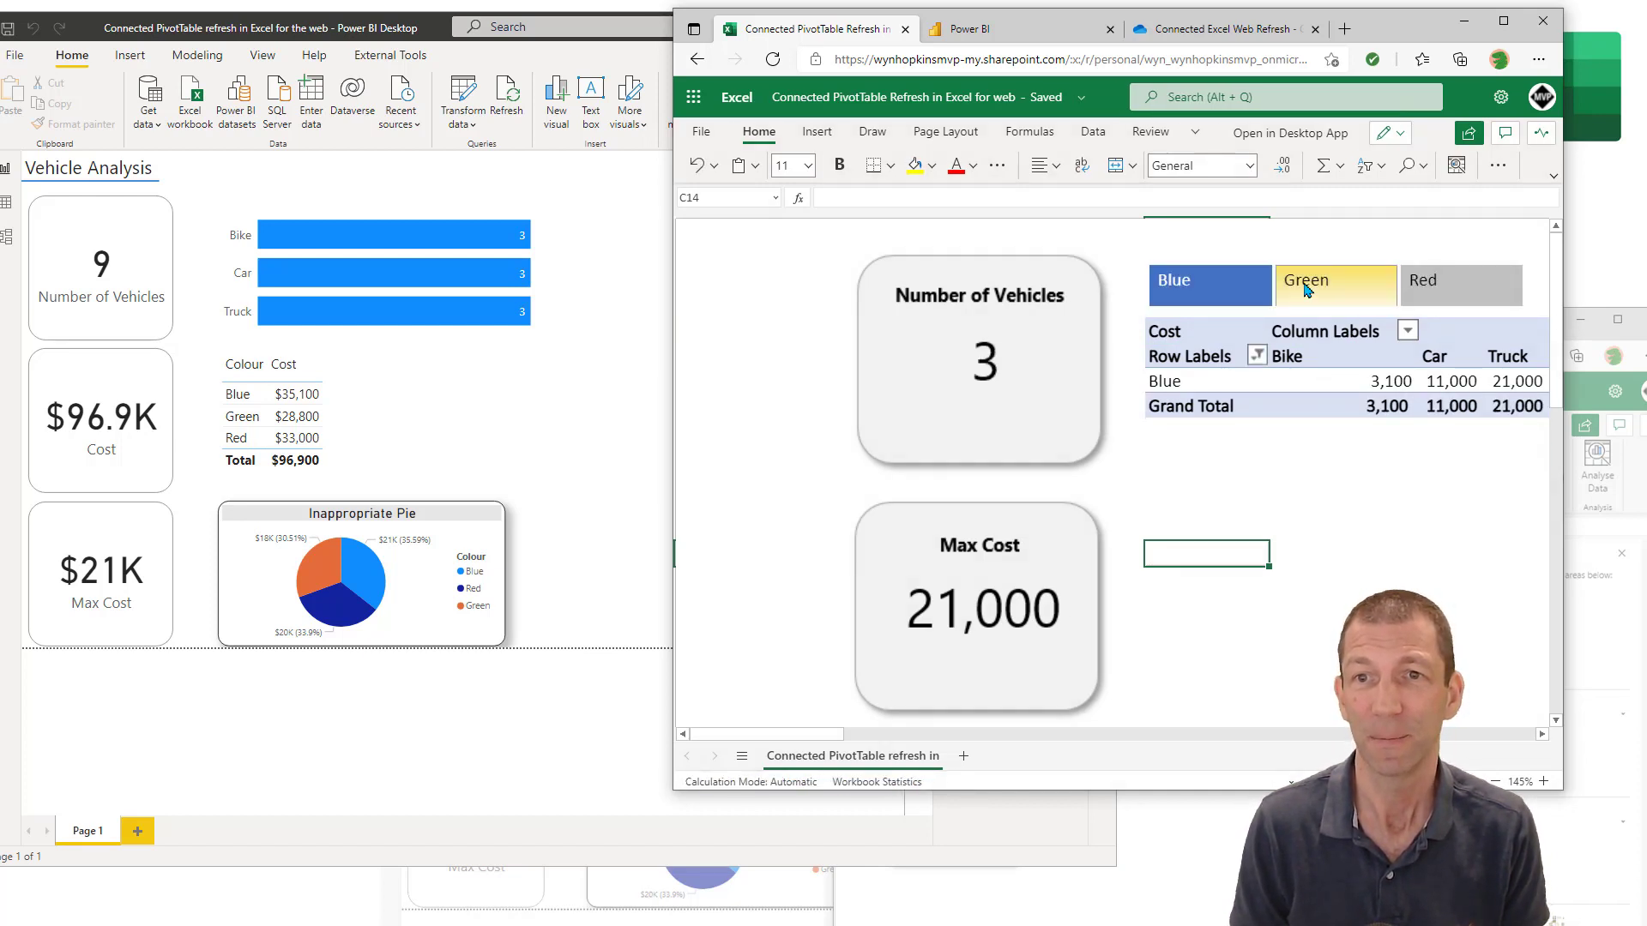
pyautogui.keyDown('ctrl'); pyautogui.click(1302, 283); pyautogui.keyUp('ctrl')
pyautogui.keyDown('ctrl'); pyautogui.click(1423, 281); pyautogui.keyUp('ctrl')
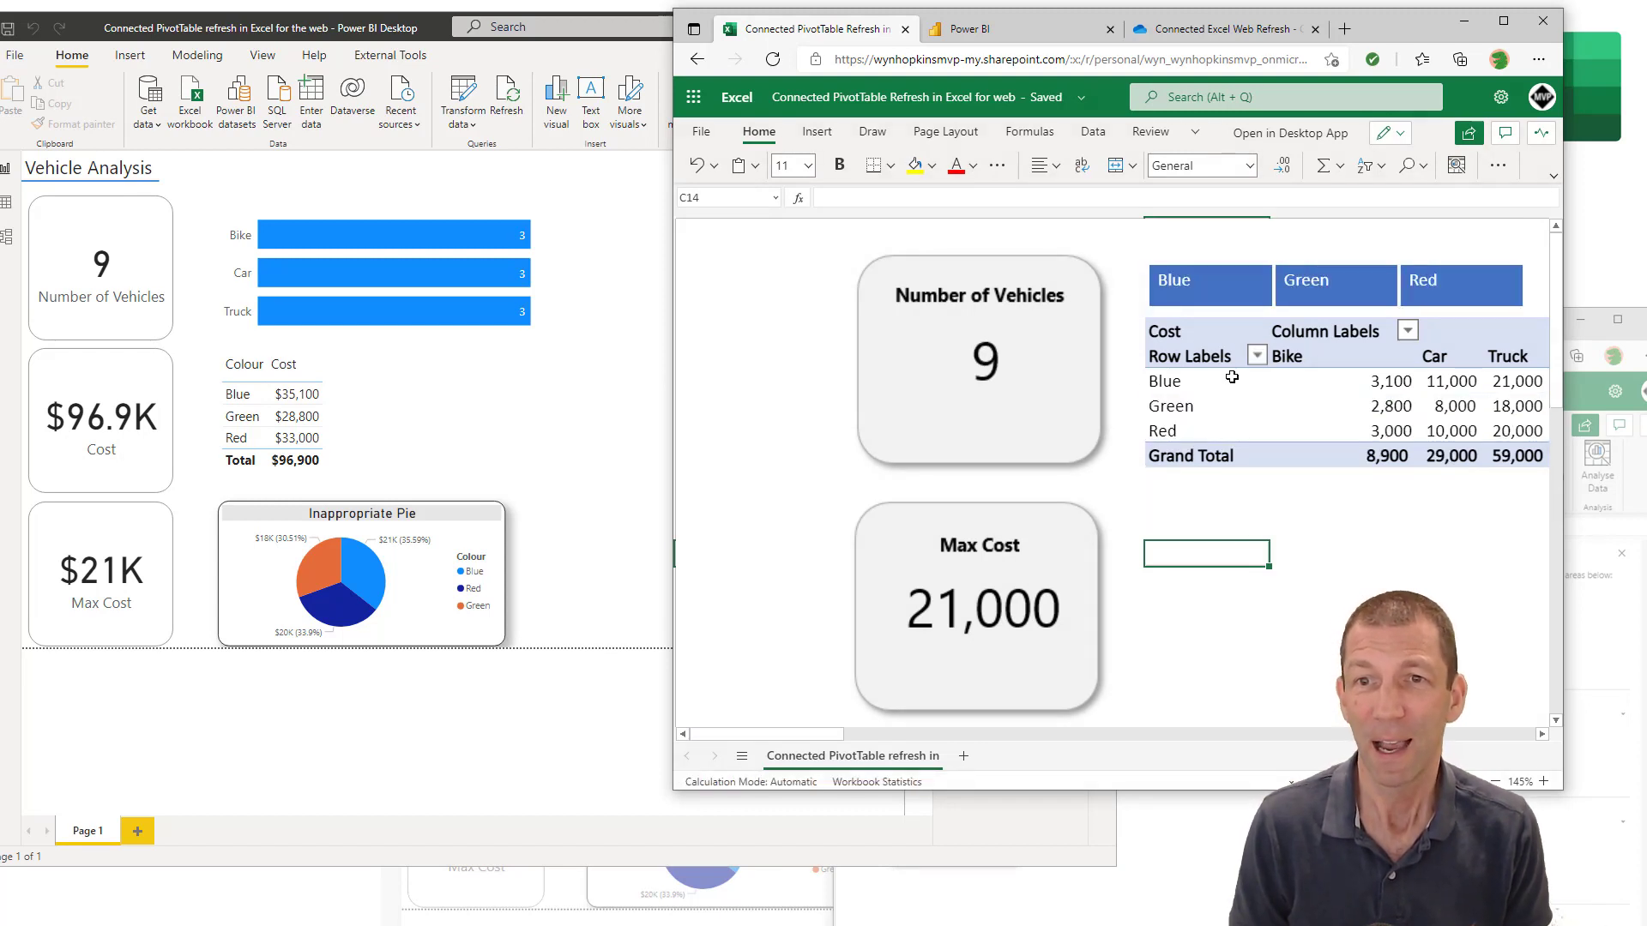
# Move Type from Columns into Rows under Colour and remove Cost from Values.
pyautogui.click(1204, 395)
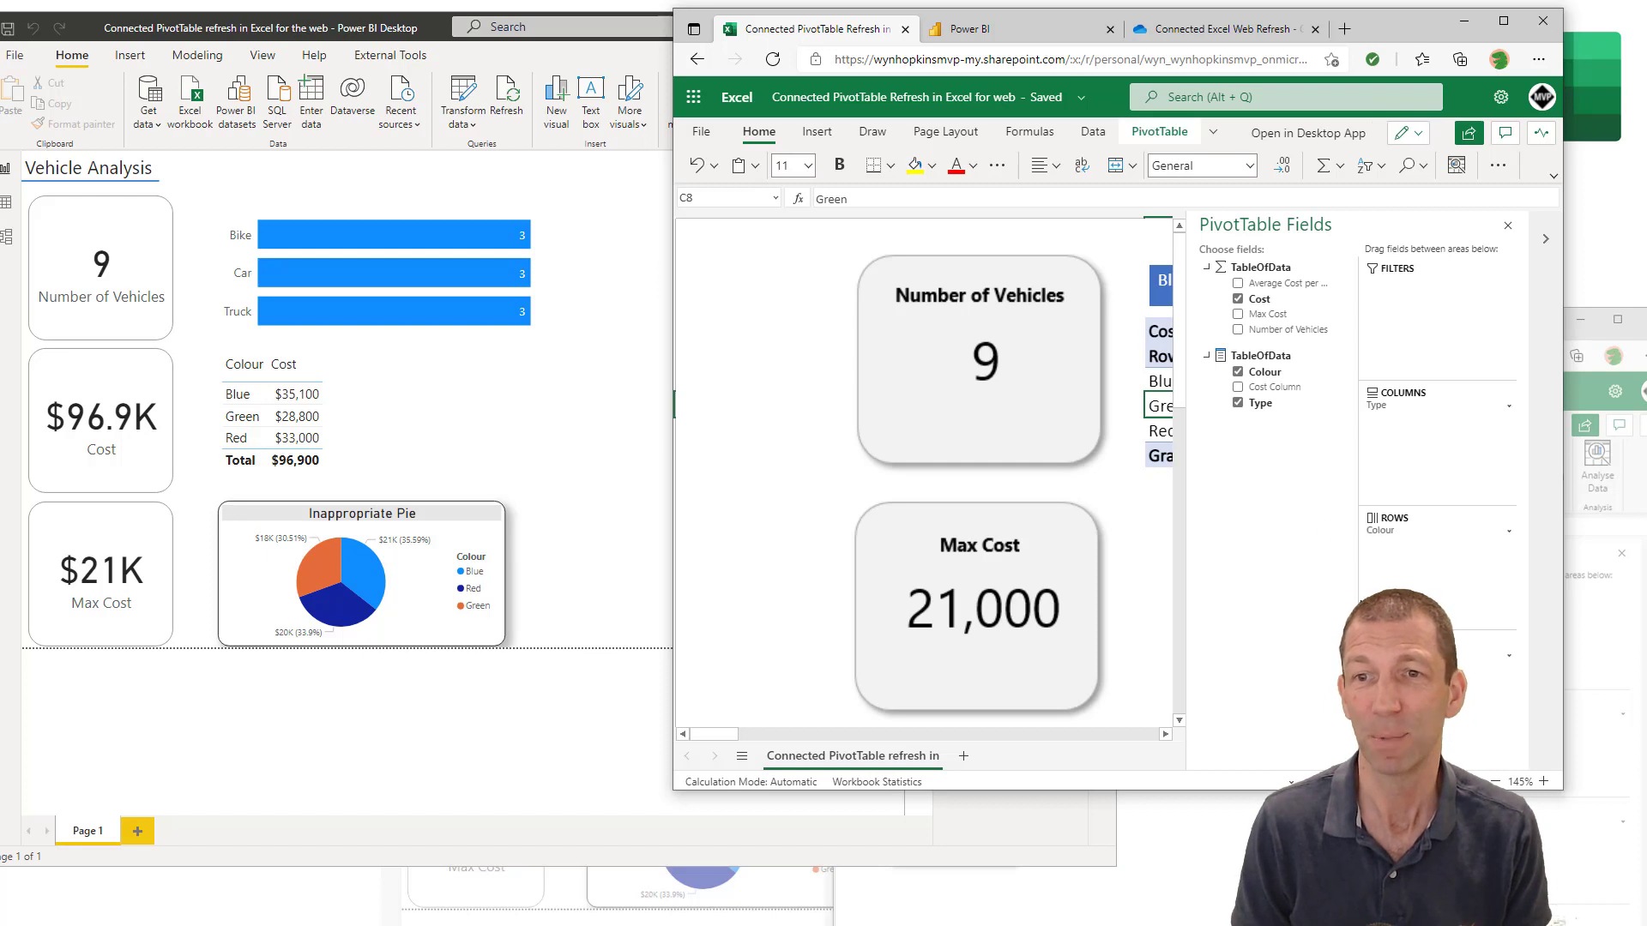
pyautogui.click(1142, 734)
pyautogui.moveTo(1396, 410); pyautogui.dragTo(1399, 549)
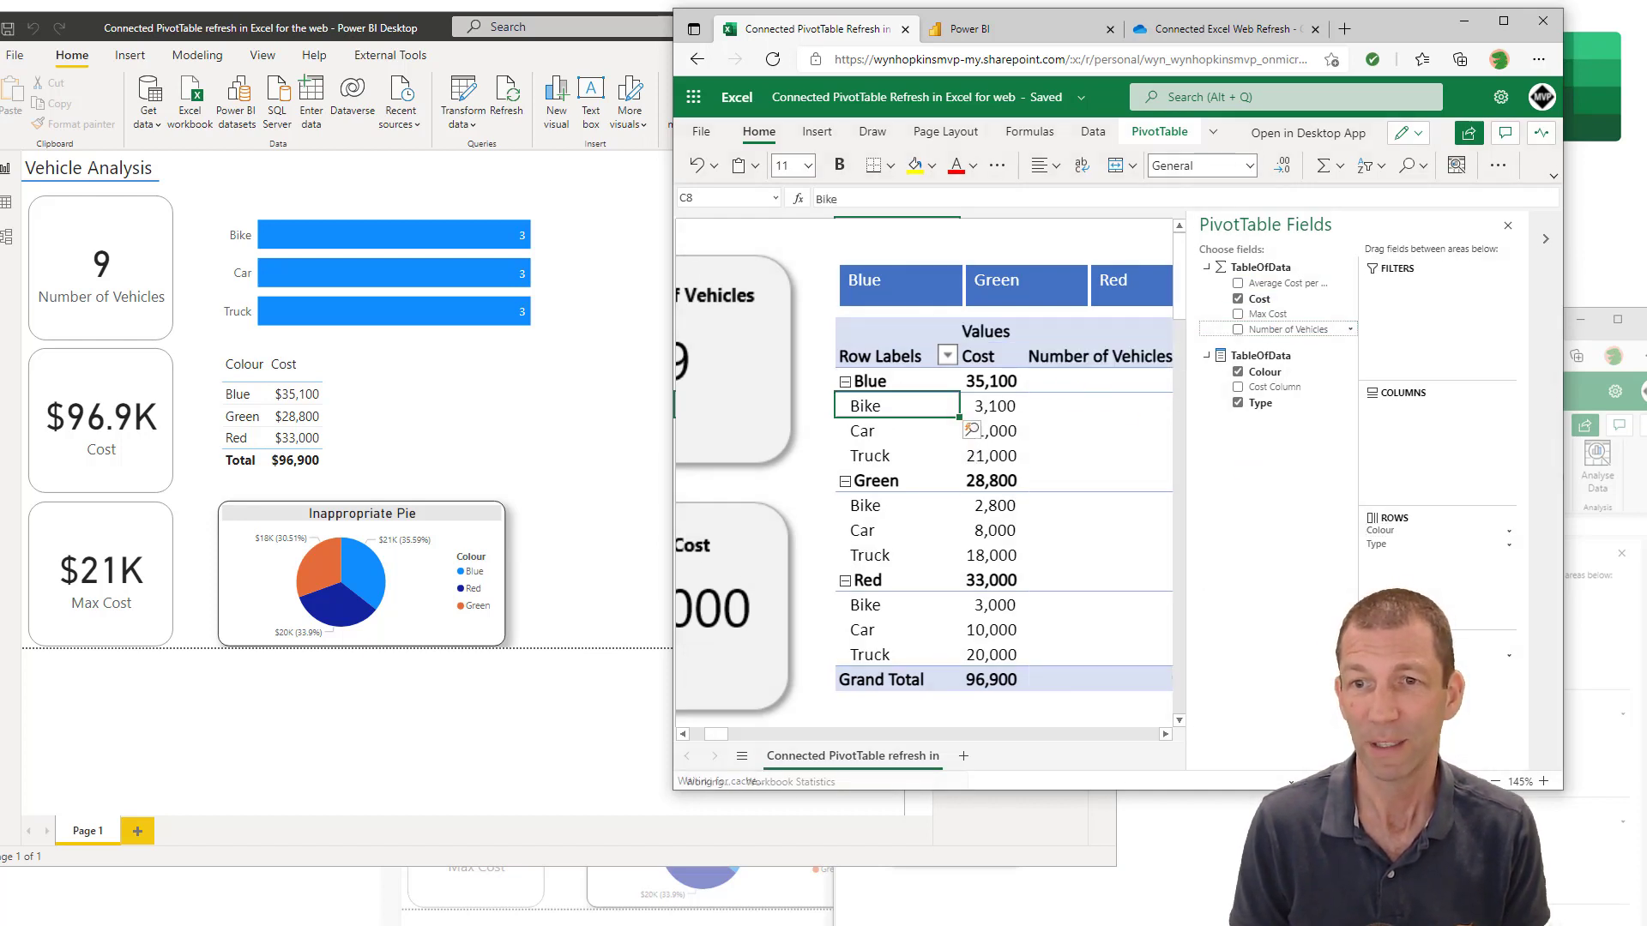
pyautogui.moveTo(1458, 655); pyautogui.dragTo(1227, 536)
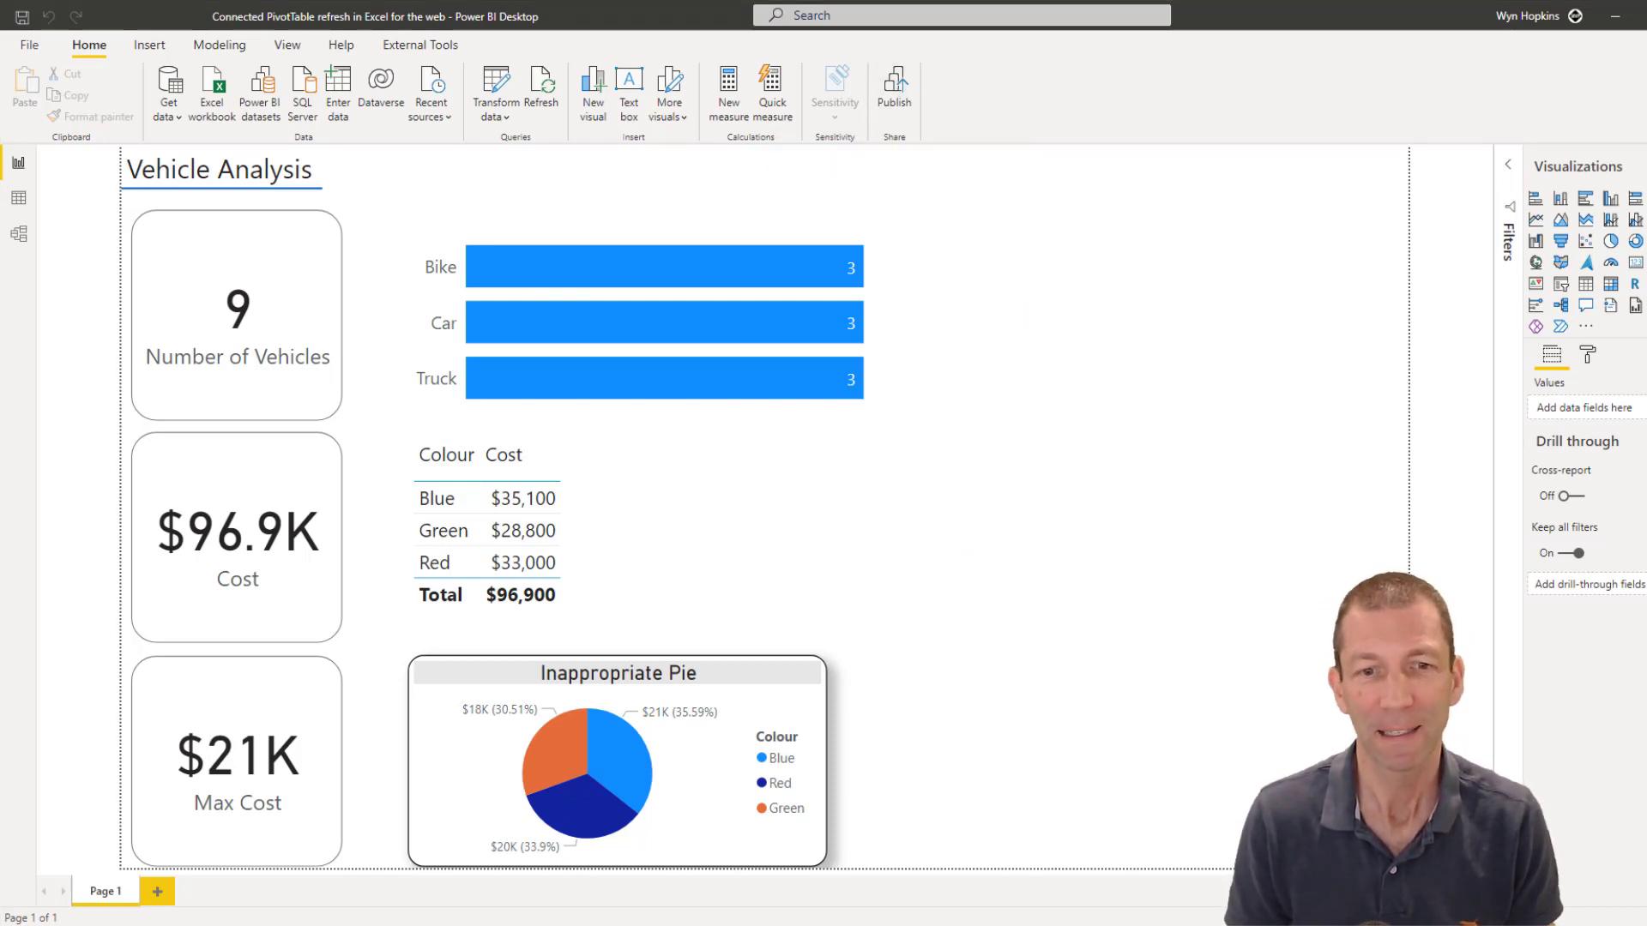
# Switch to the browser tab showing the Connected Pivot Refresh workspace.
pyautogui.click(635, 849)
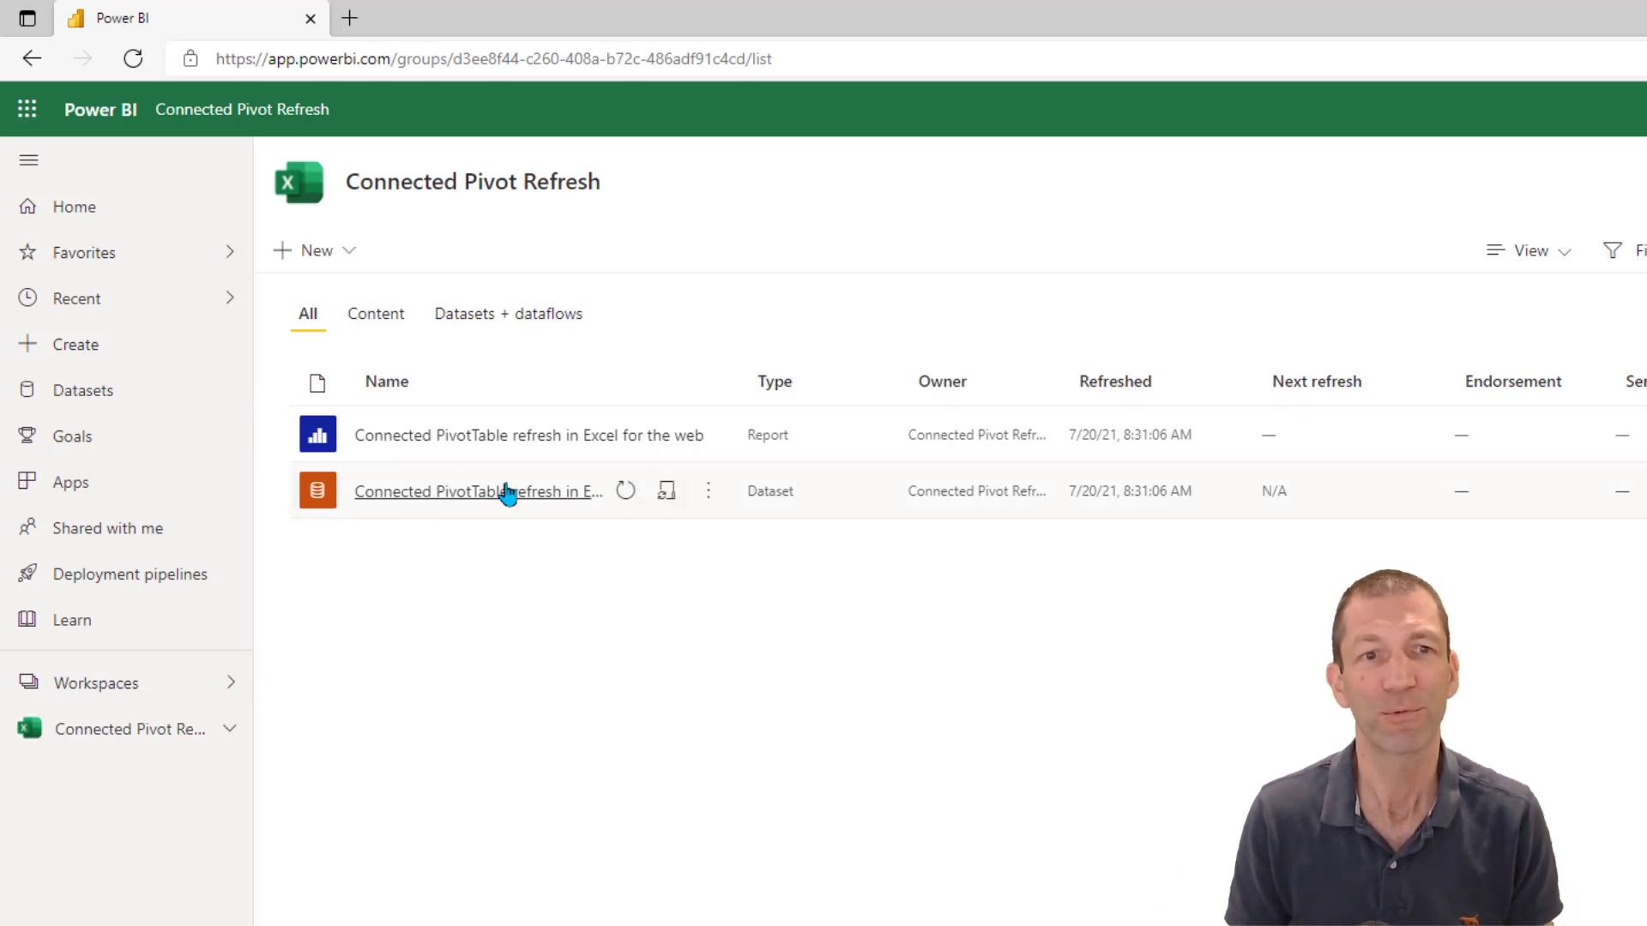
# Open the Connected PivotTable refresh report and download it via Export > Analyze in Excel.
pyautogui.click(707, 495)
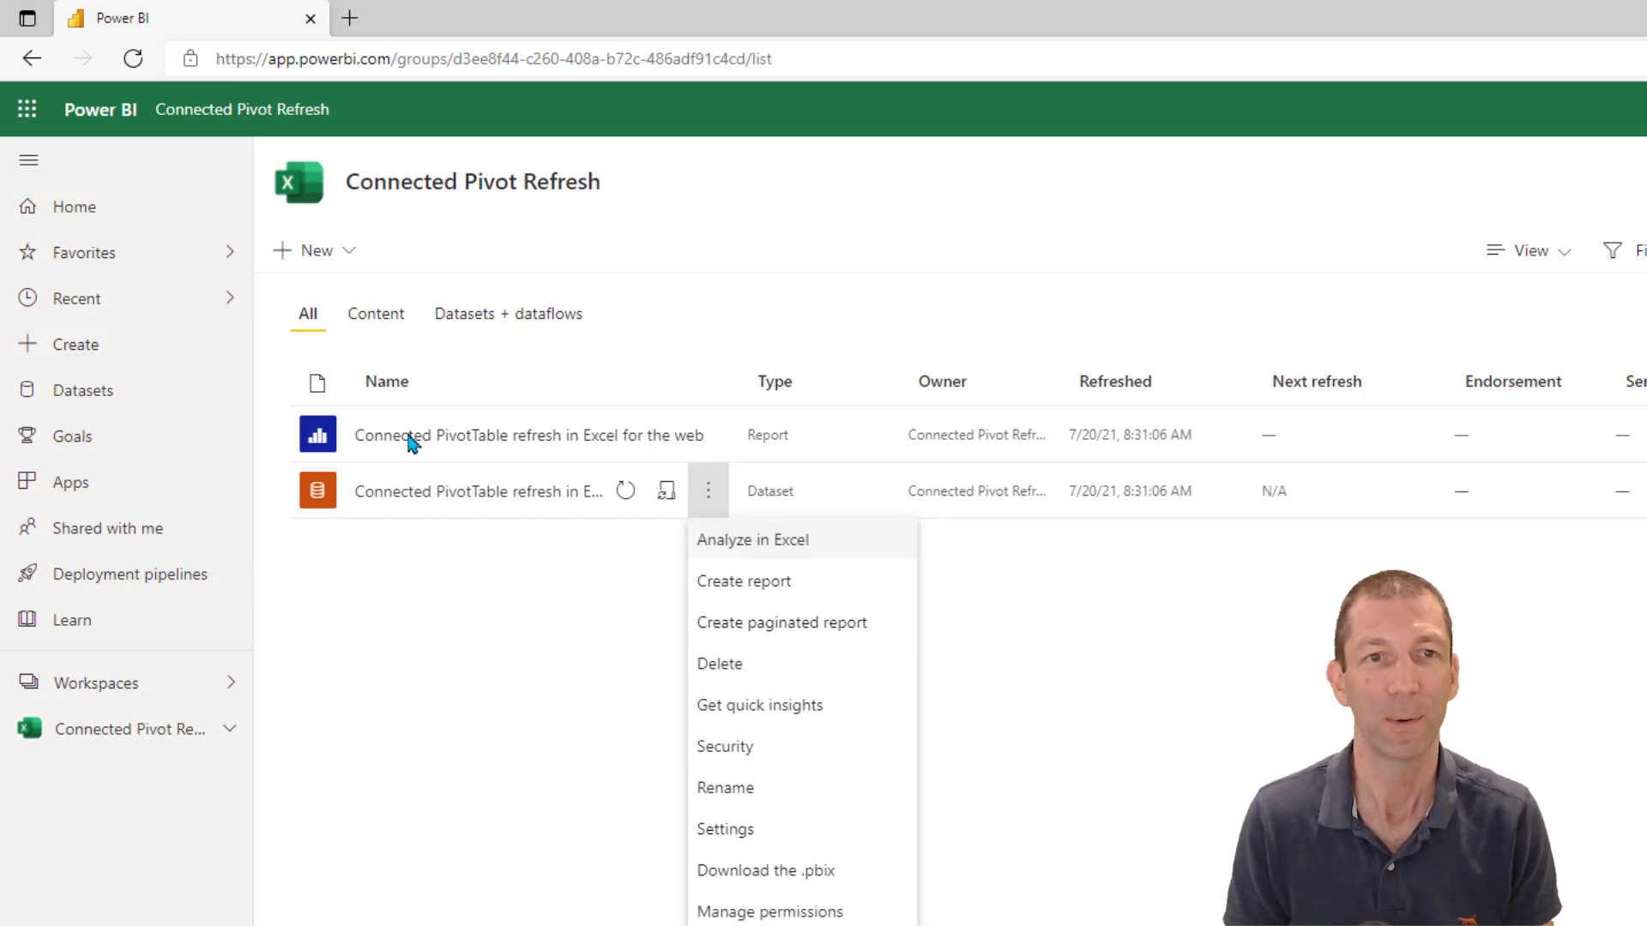
pyautogui.press('Escape')
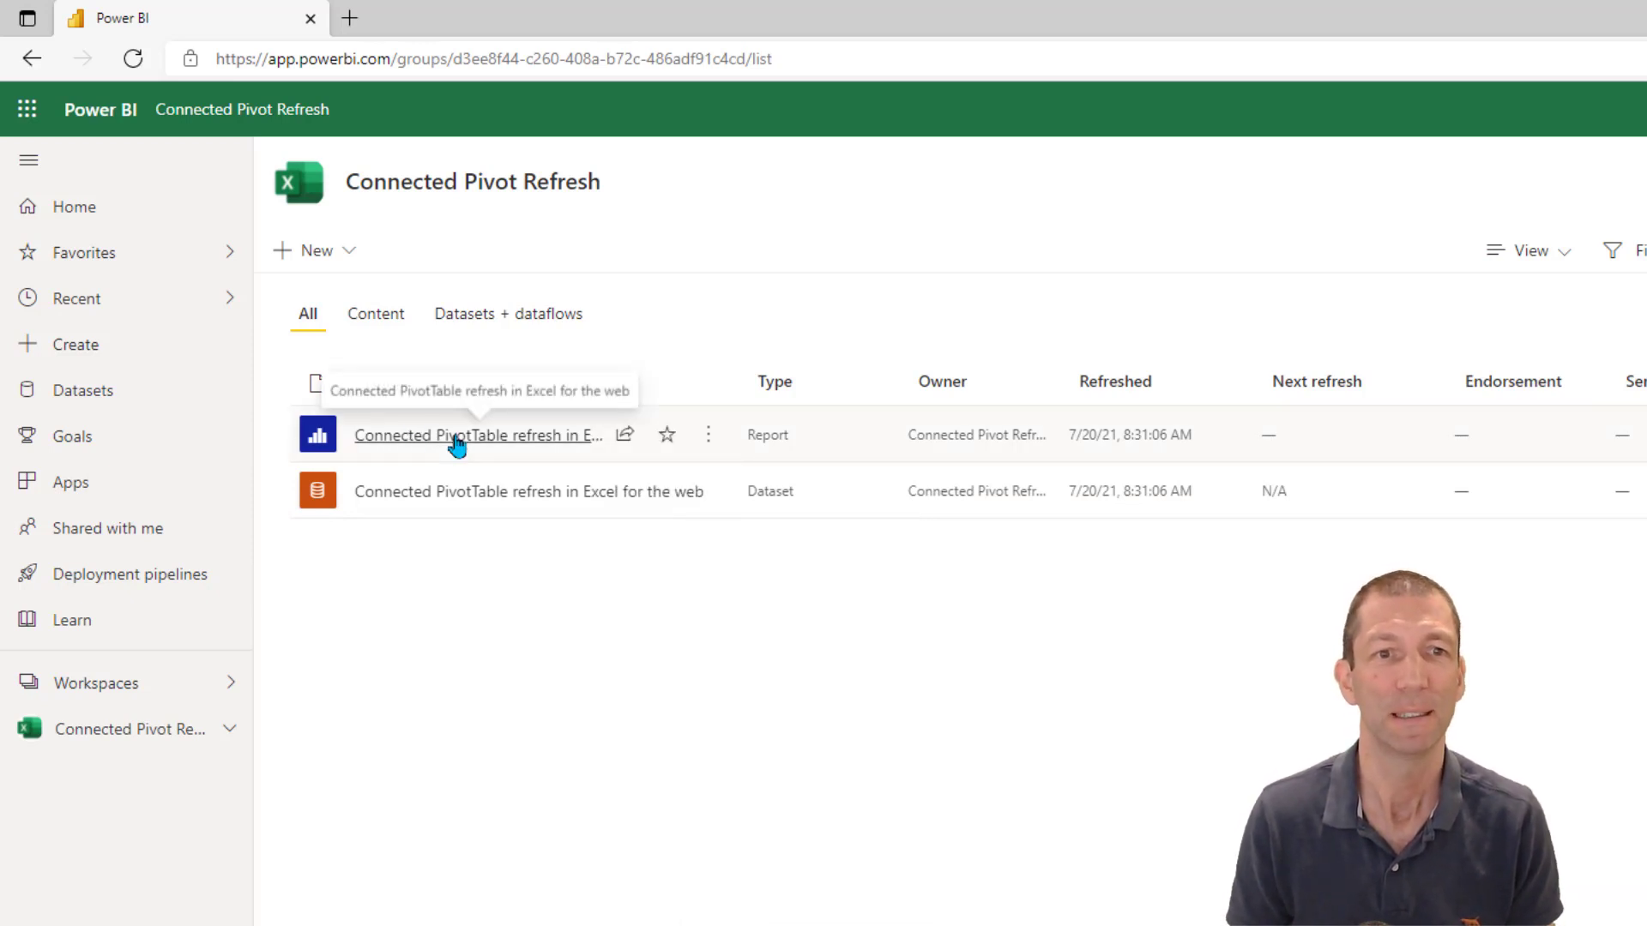
pyautogui.click(456, 436)
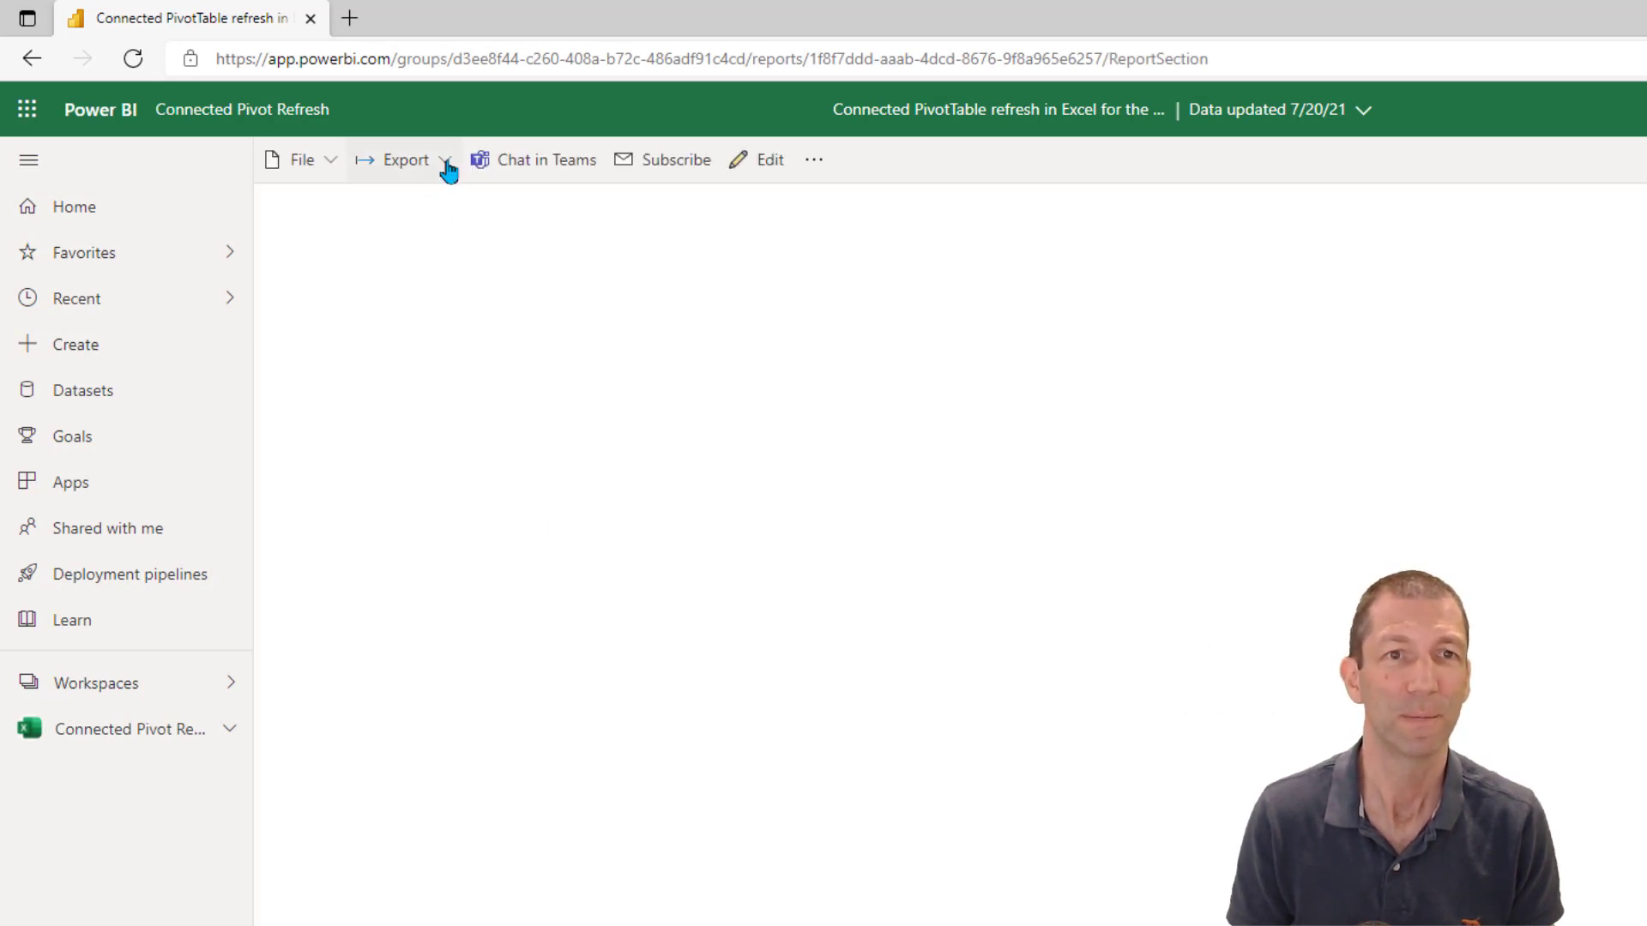
pyautogui.click(448, 168)
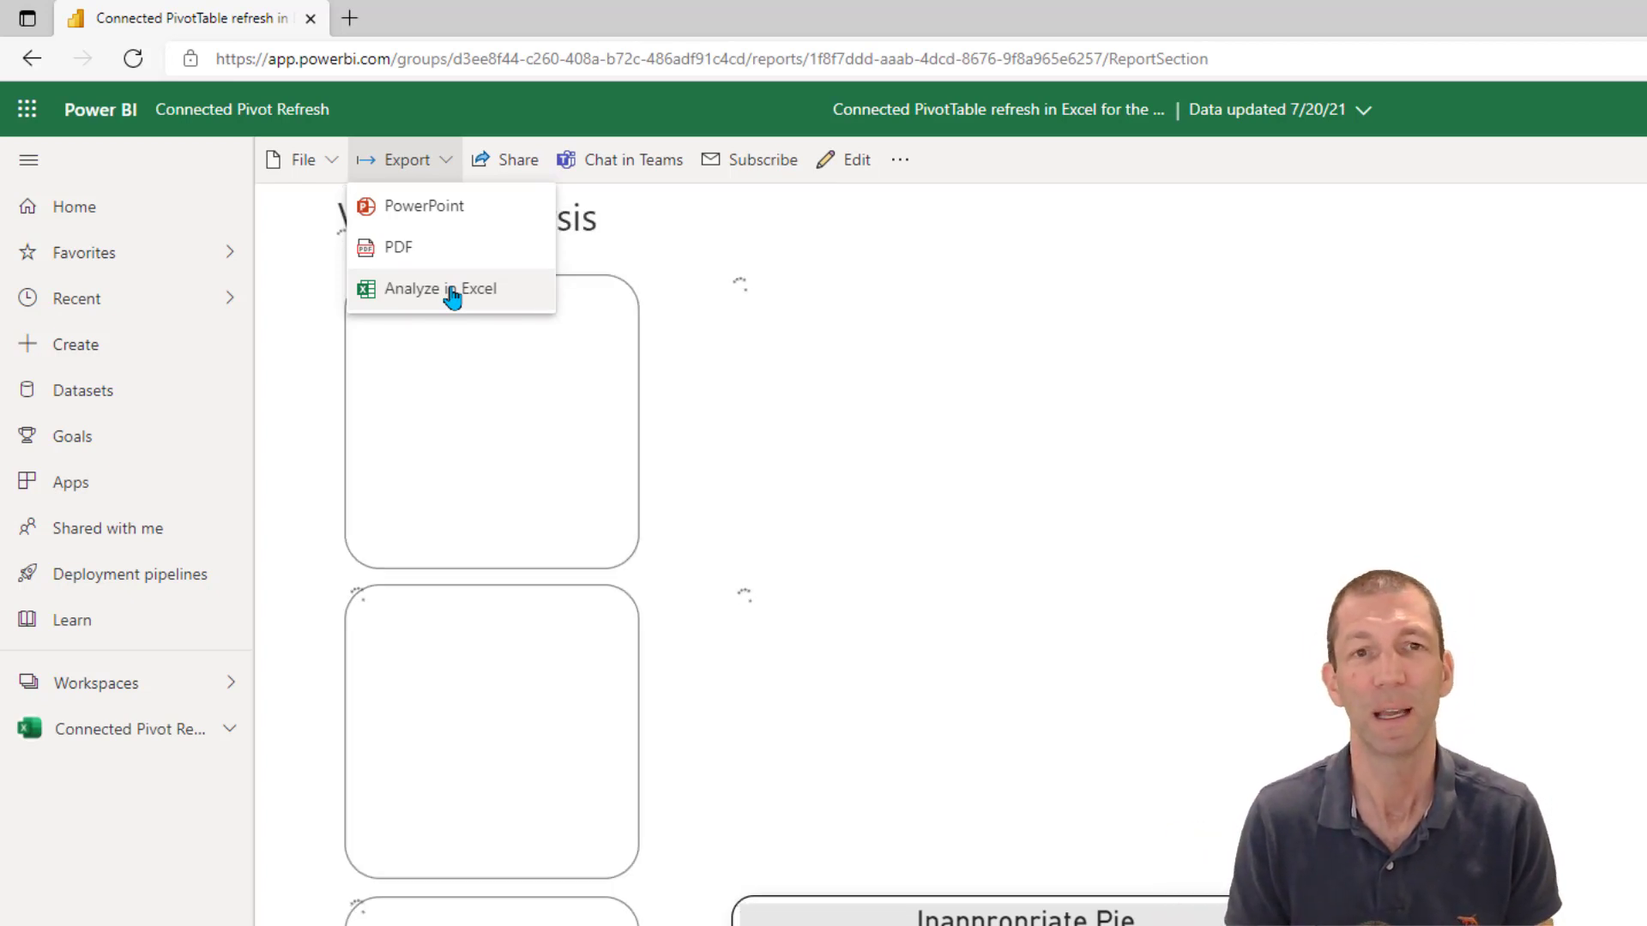
pyautogui.click(452, 296)
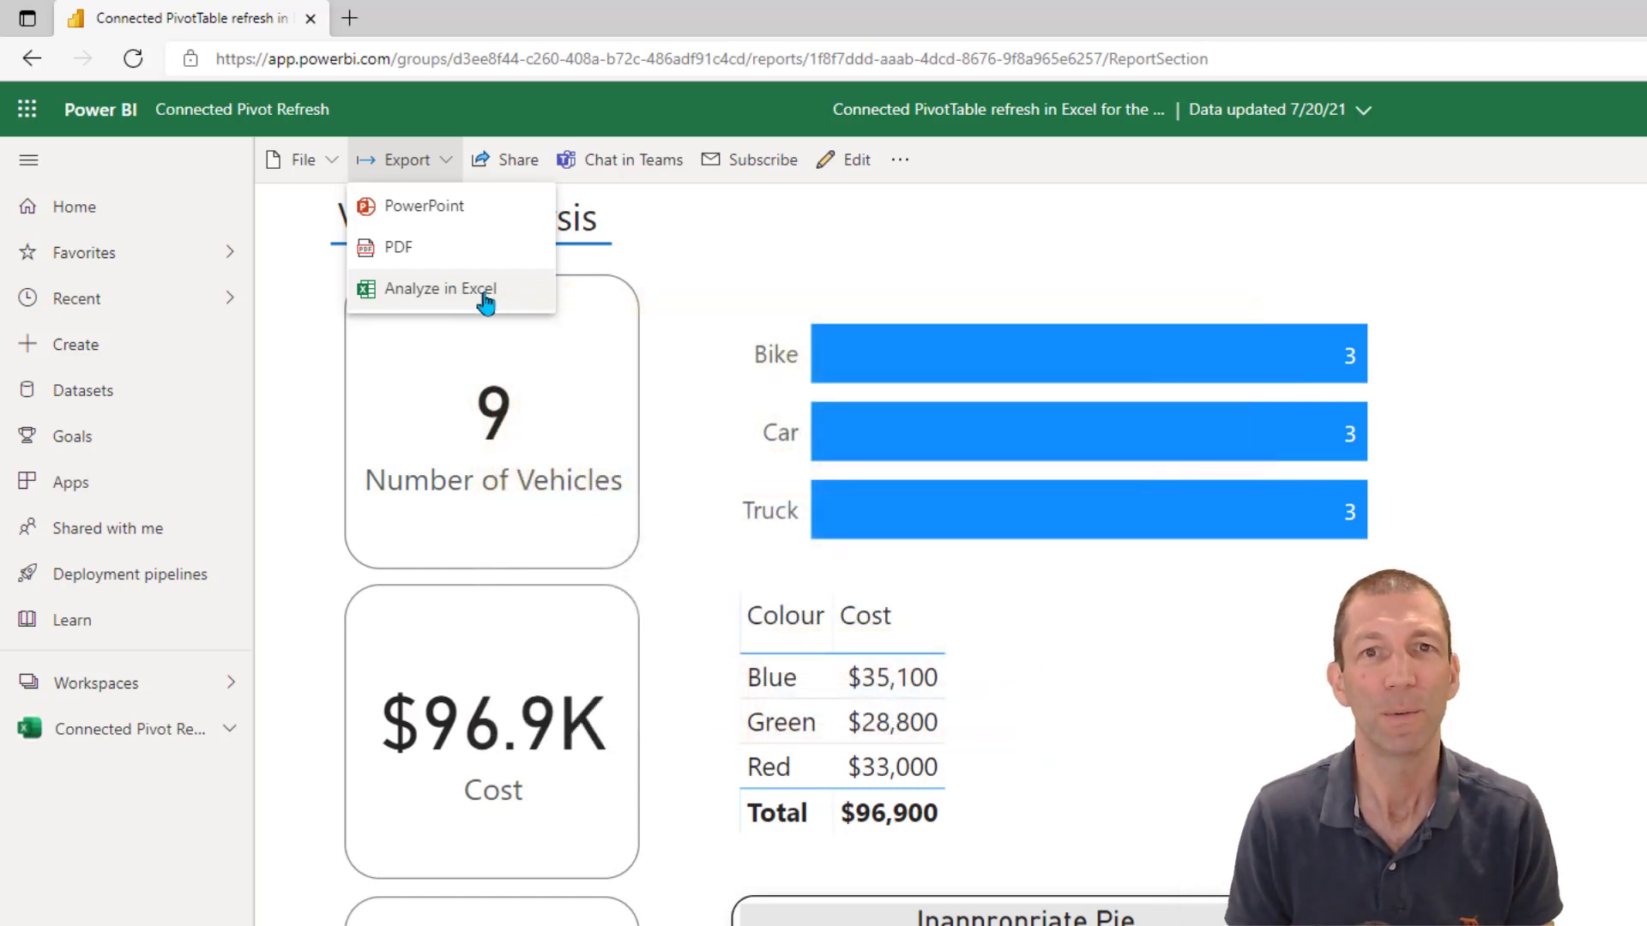
pyautogui.click(441, 295)
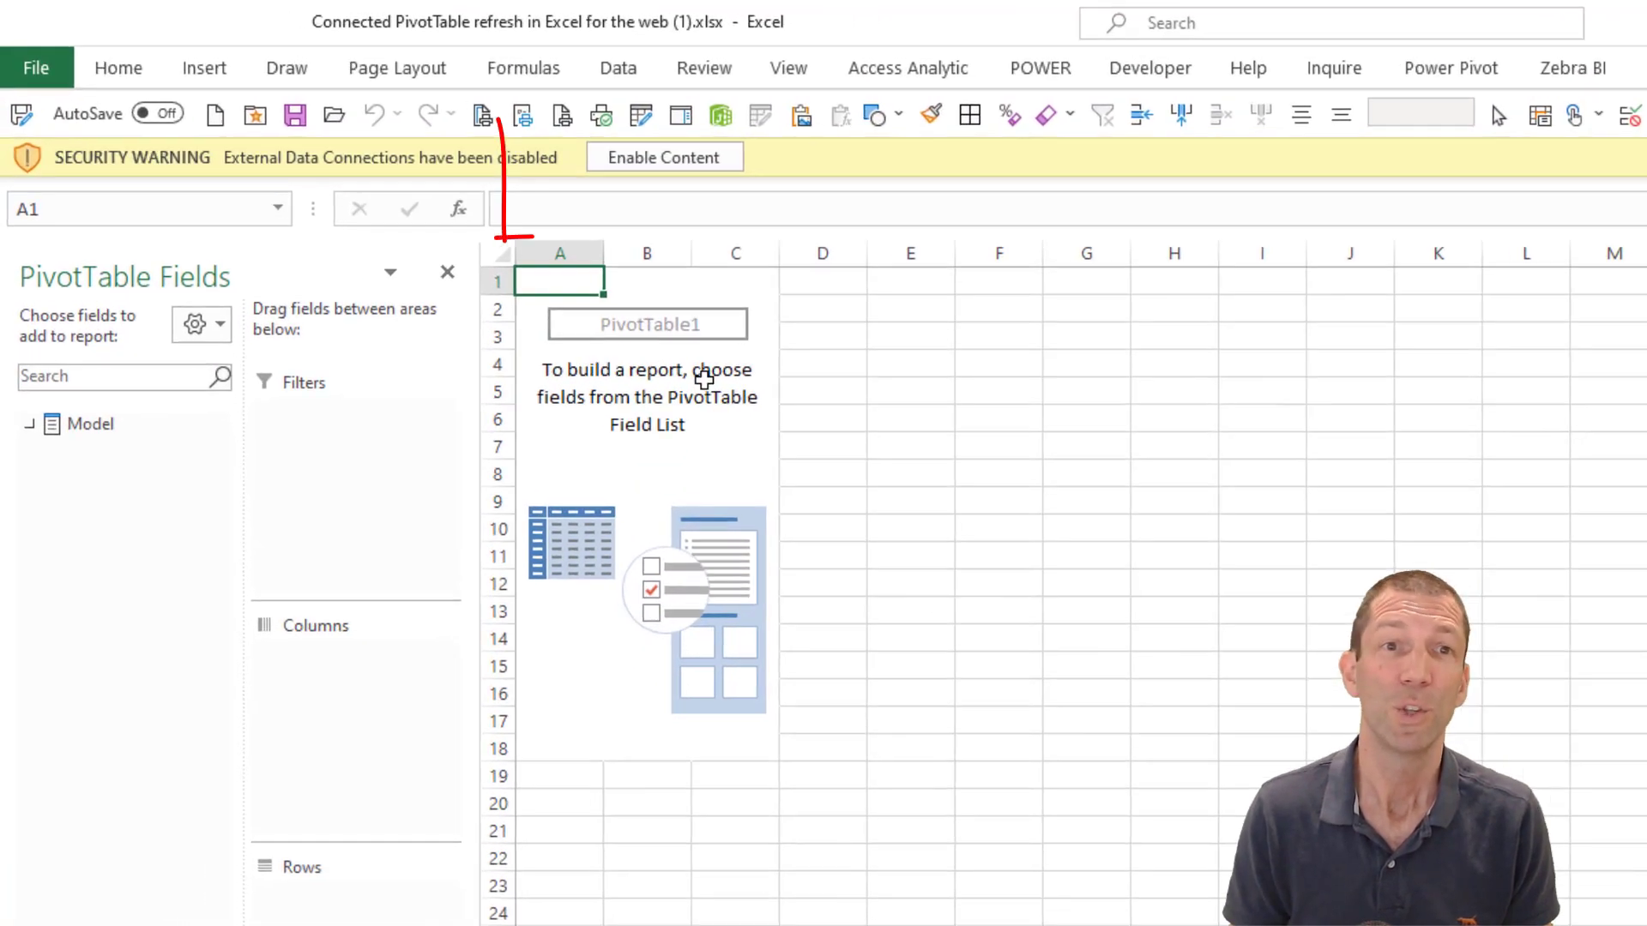
# Enable Content on the security warning bar to allow external data connections.
pyautogui.click(689, 172)
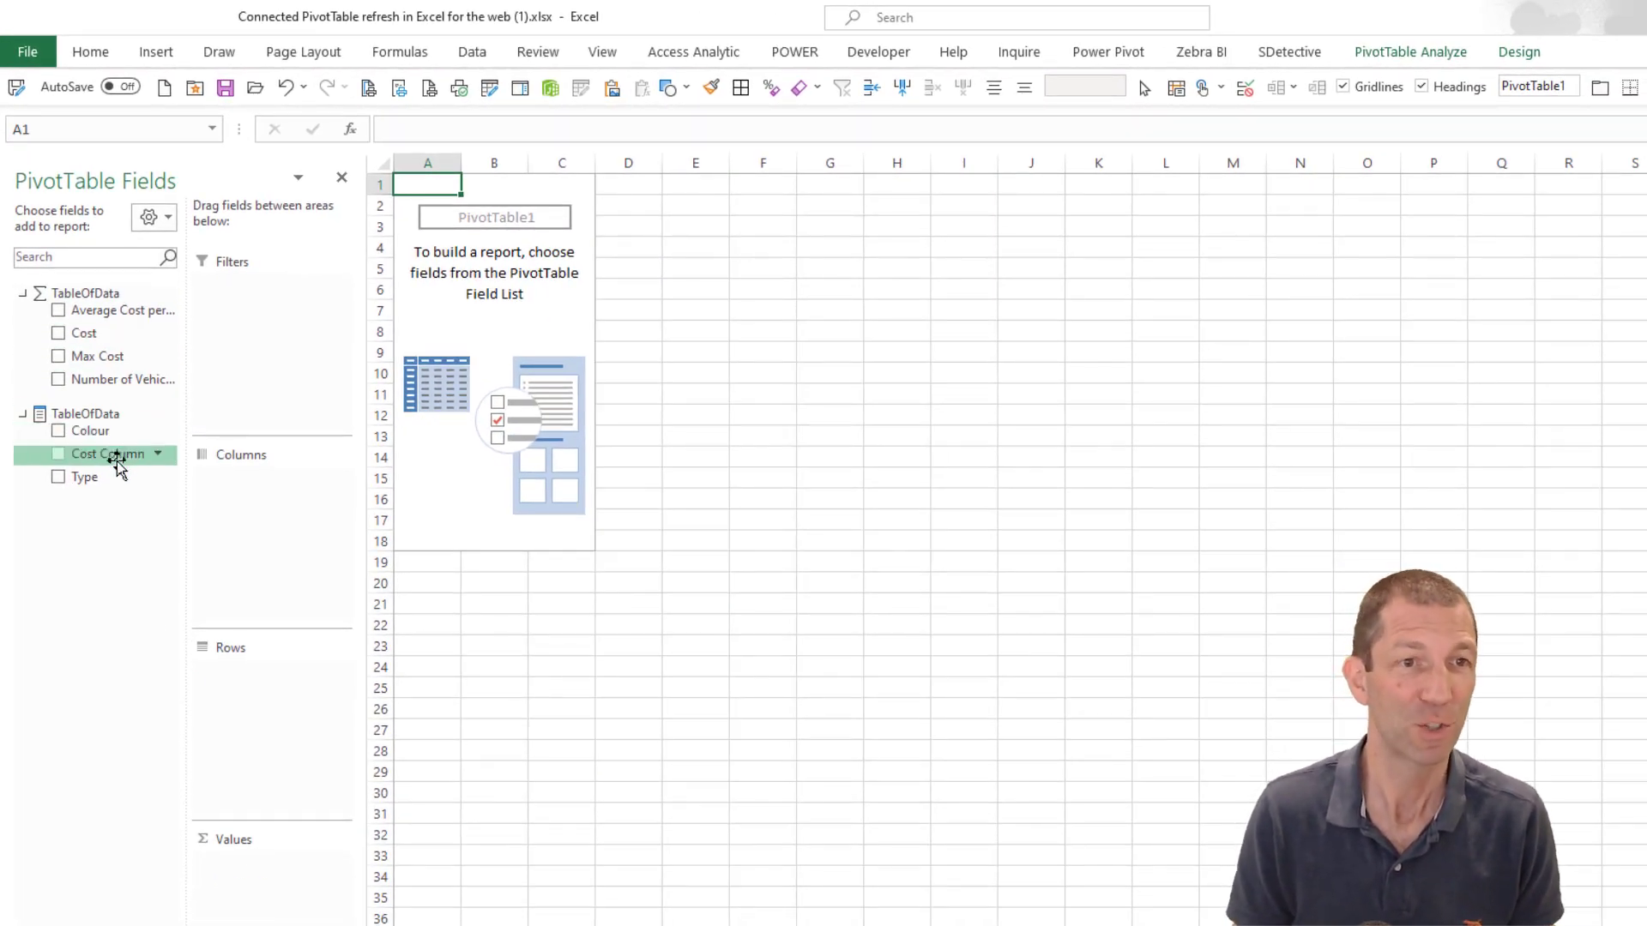
# Put the Cost measure in Values, Colour in Columns and Type in Rows.
pyautogui.moveTo(118, 460); pyautogui.dragTo(281, 900)
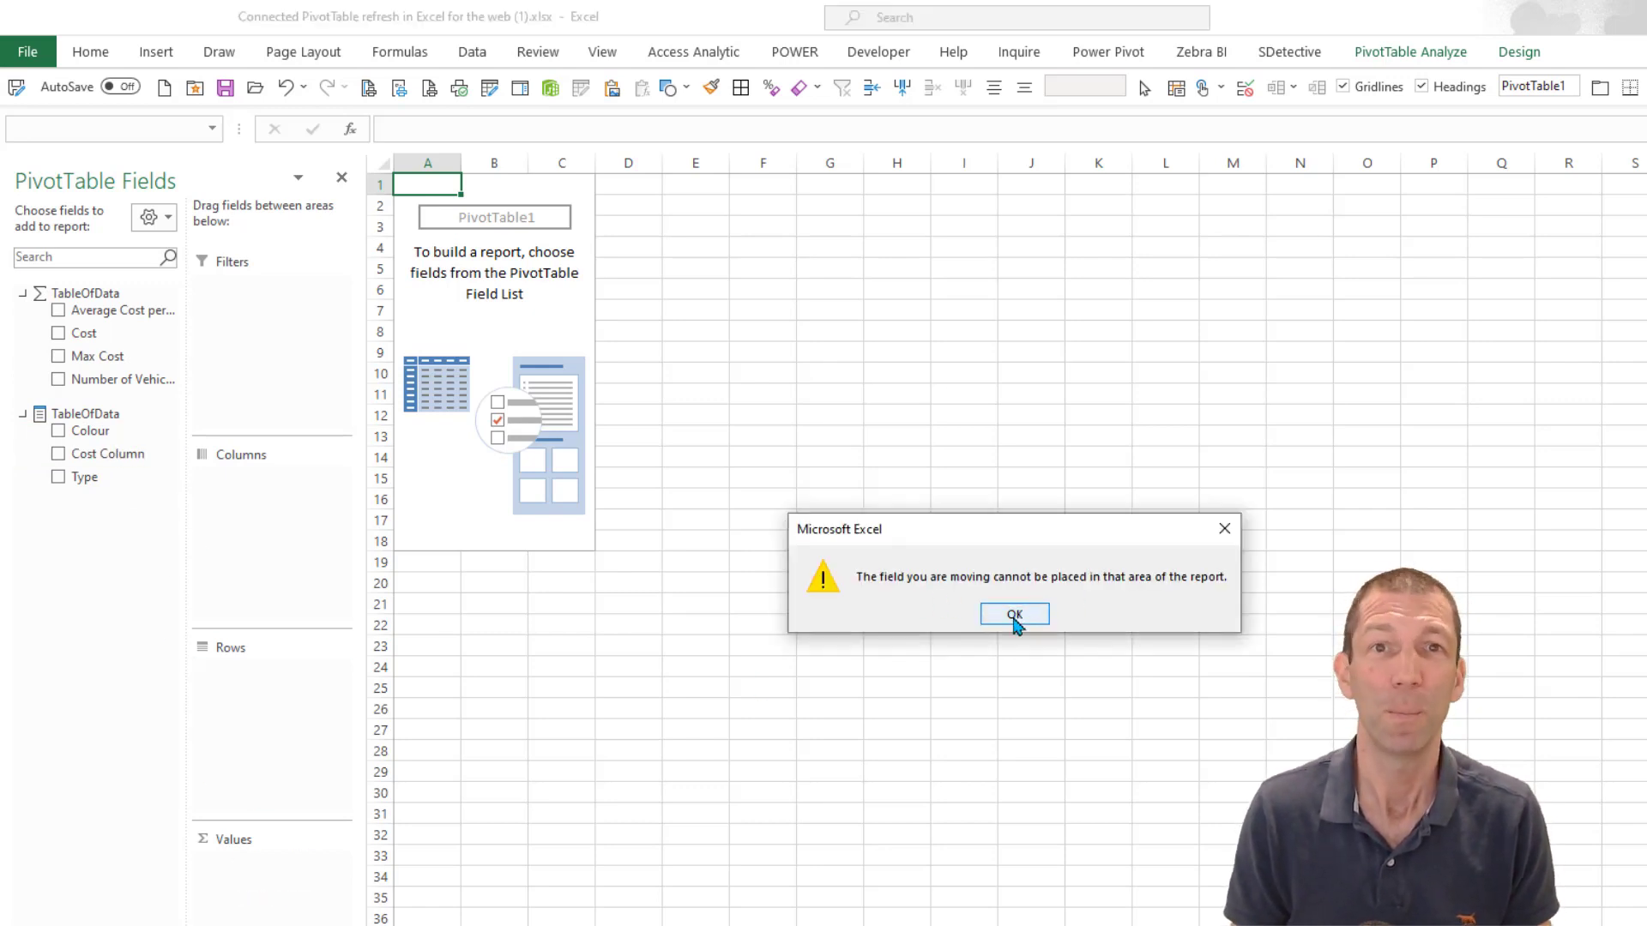
pyautogui.click(1015, 614)
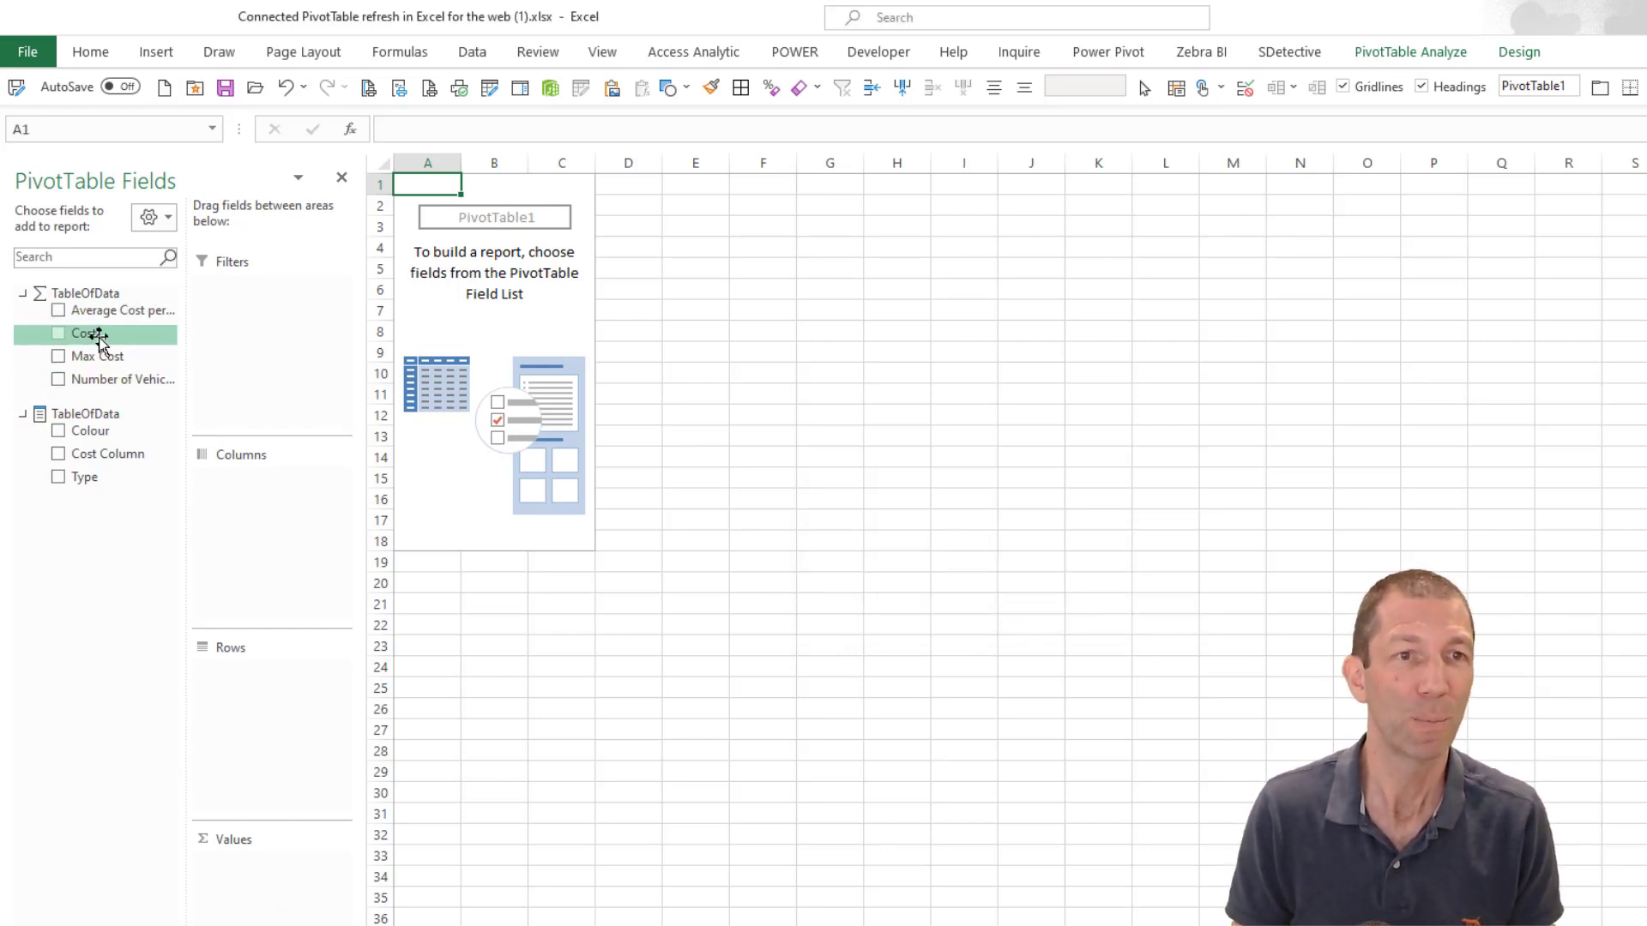
pyautogui.moveTo(95, 334); pyautogui.dragTo(261, 887)
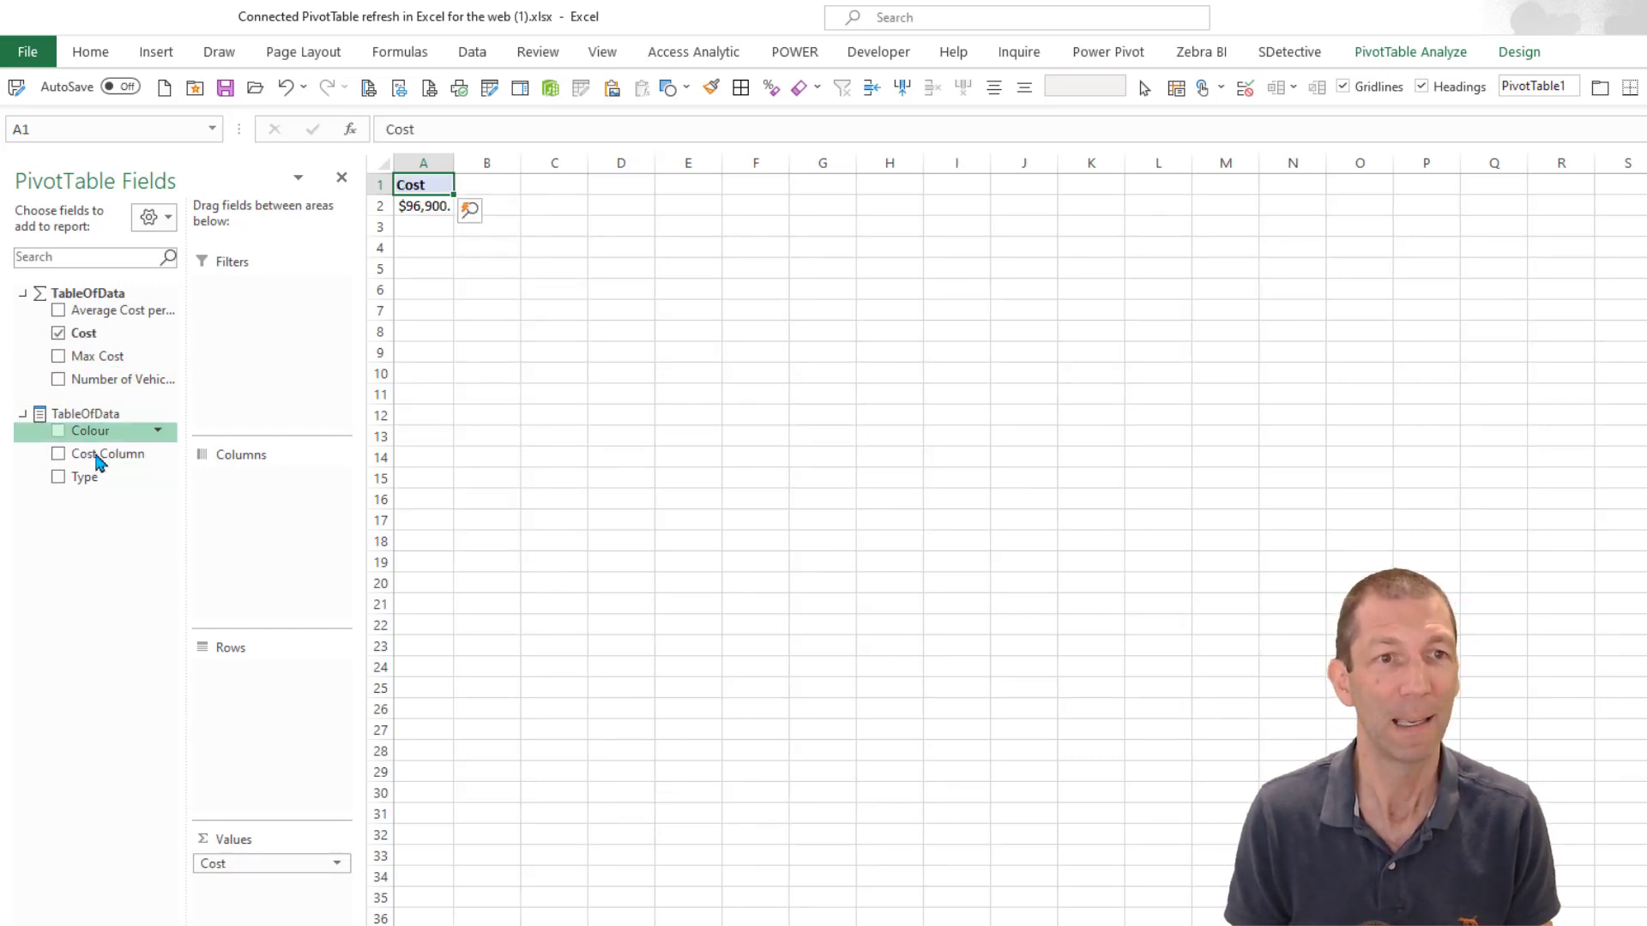
pyautogui.moveTo(96, 429); pyautogui.dragTo(301, 543)
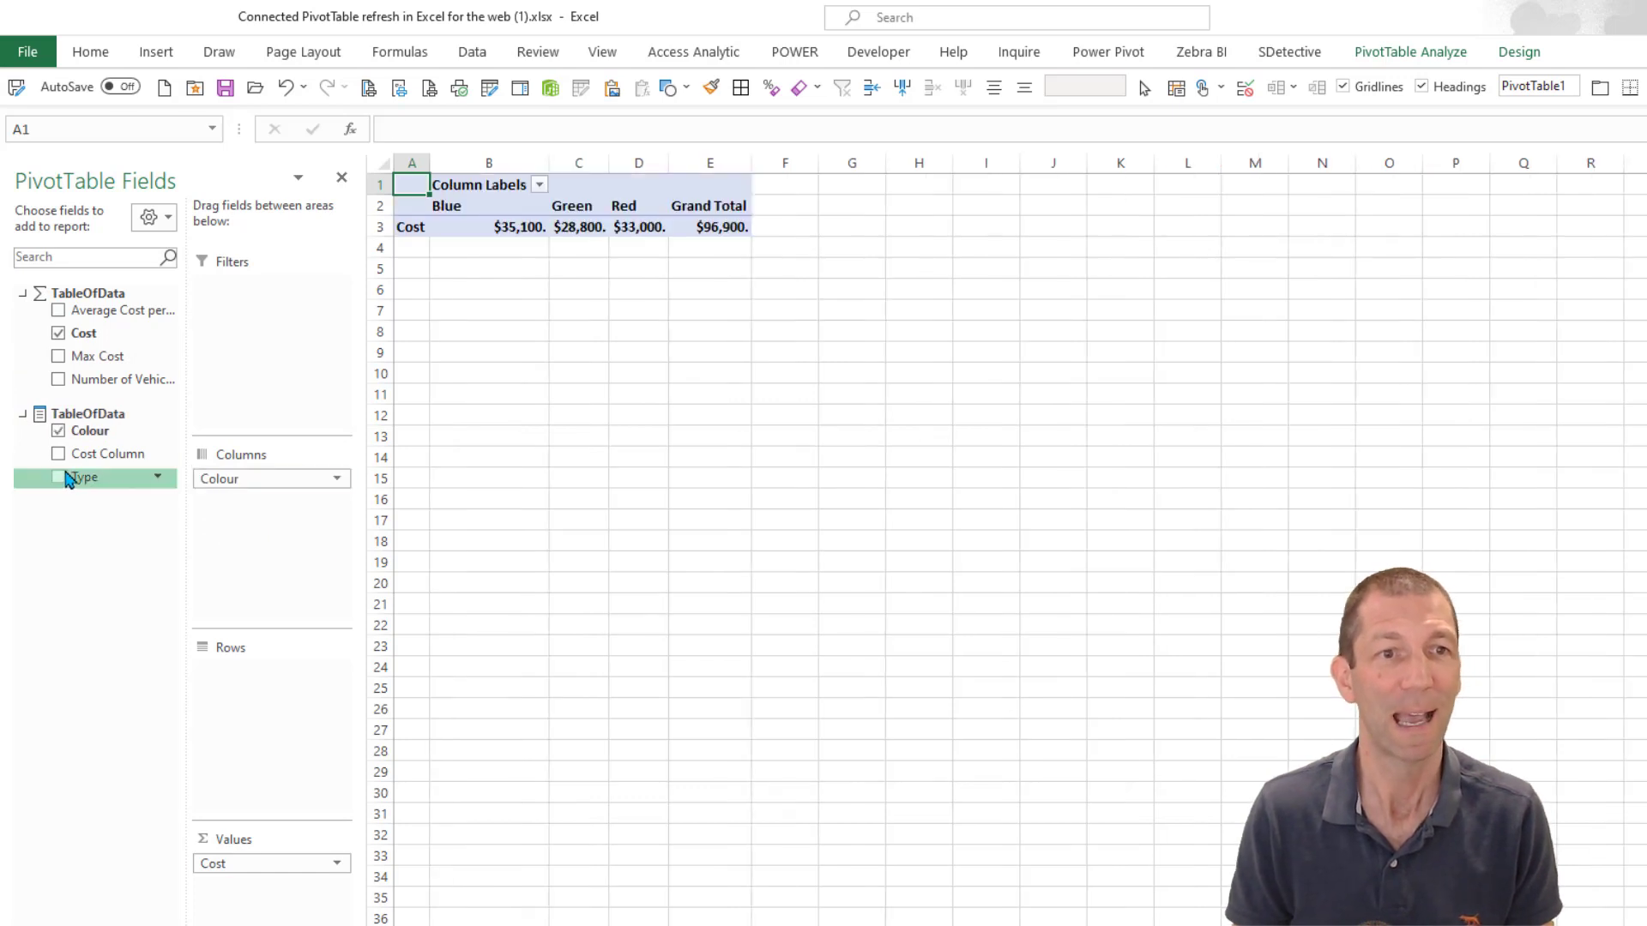
pyautogui.moveTo(80, 478); pyautogui.dragTo(256, 732)
# Add Type as a slicer and move it up beside the pivot.
pyautogui.rightClick(103, 485)
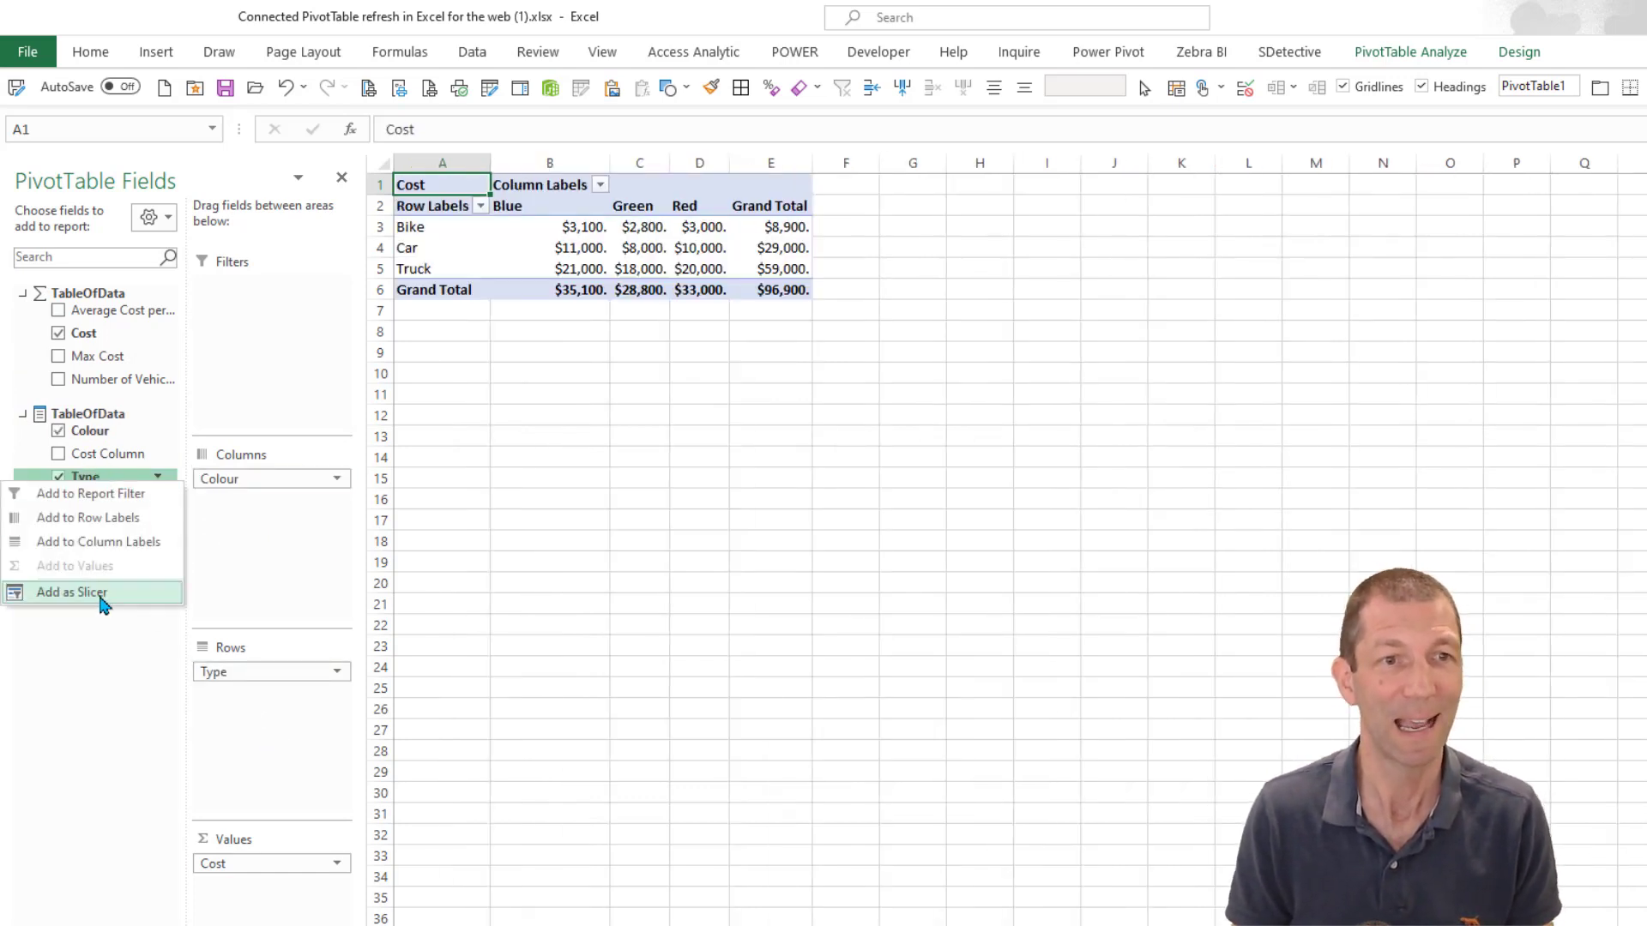
pyautogui.press('Escape')
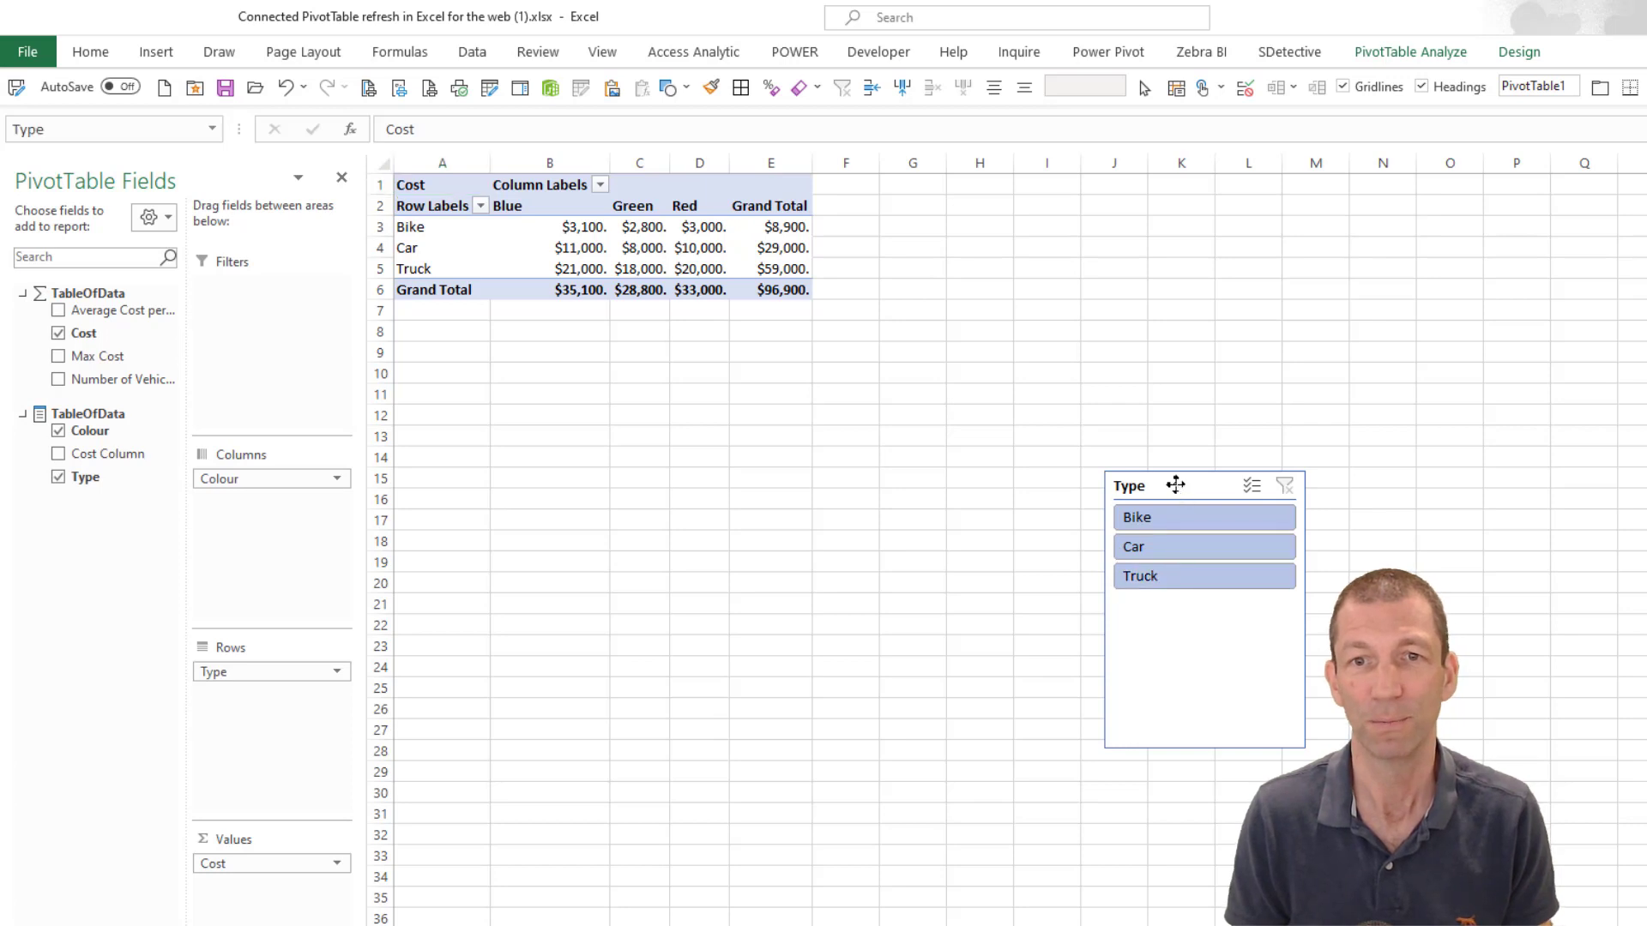
pyautogui.moveTo(1157, 471); pyautogui.dragTo(929, 188)
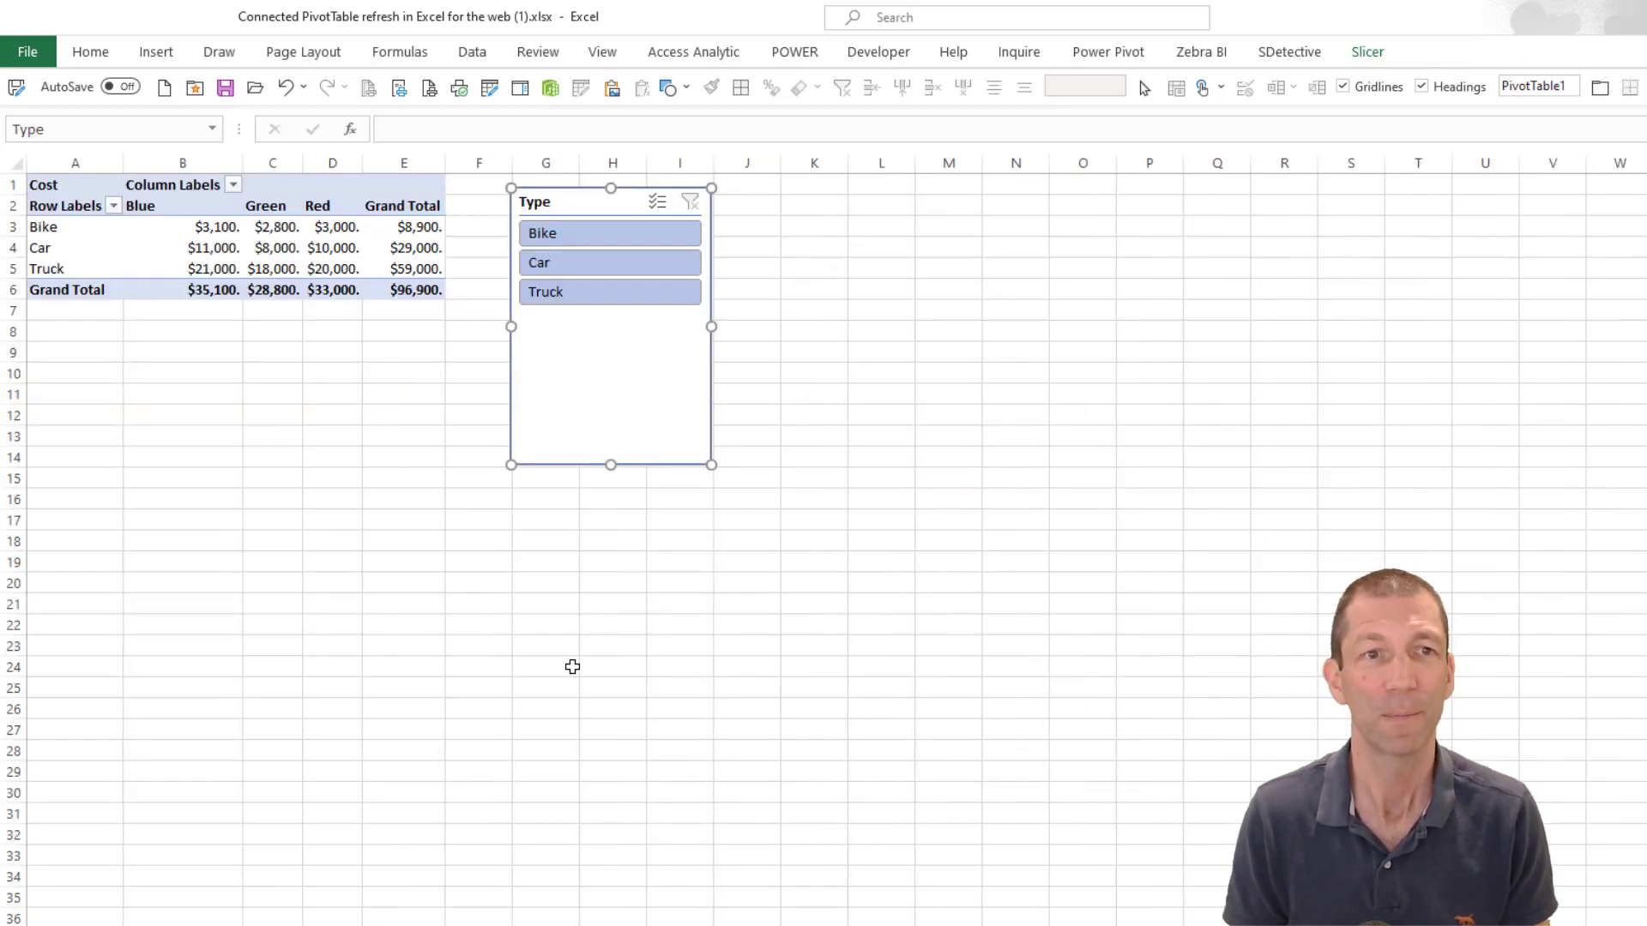
pyautogui.moveTo(259, 240)
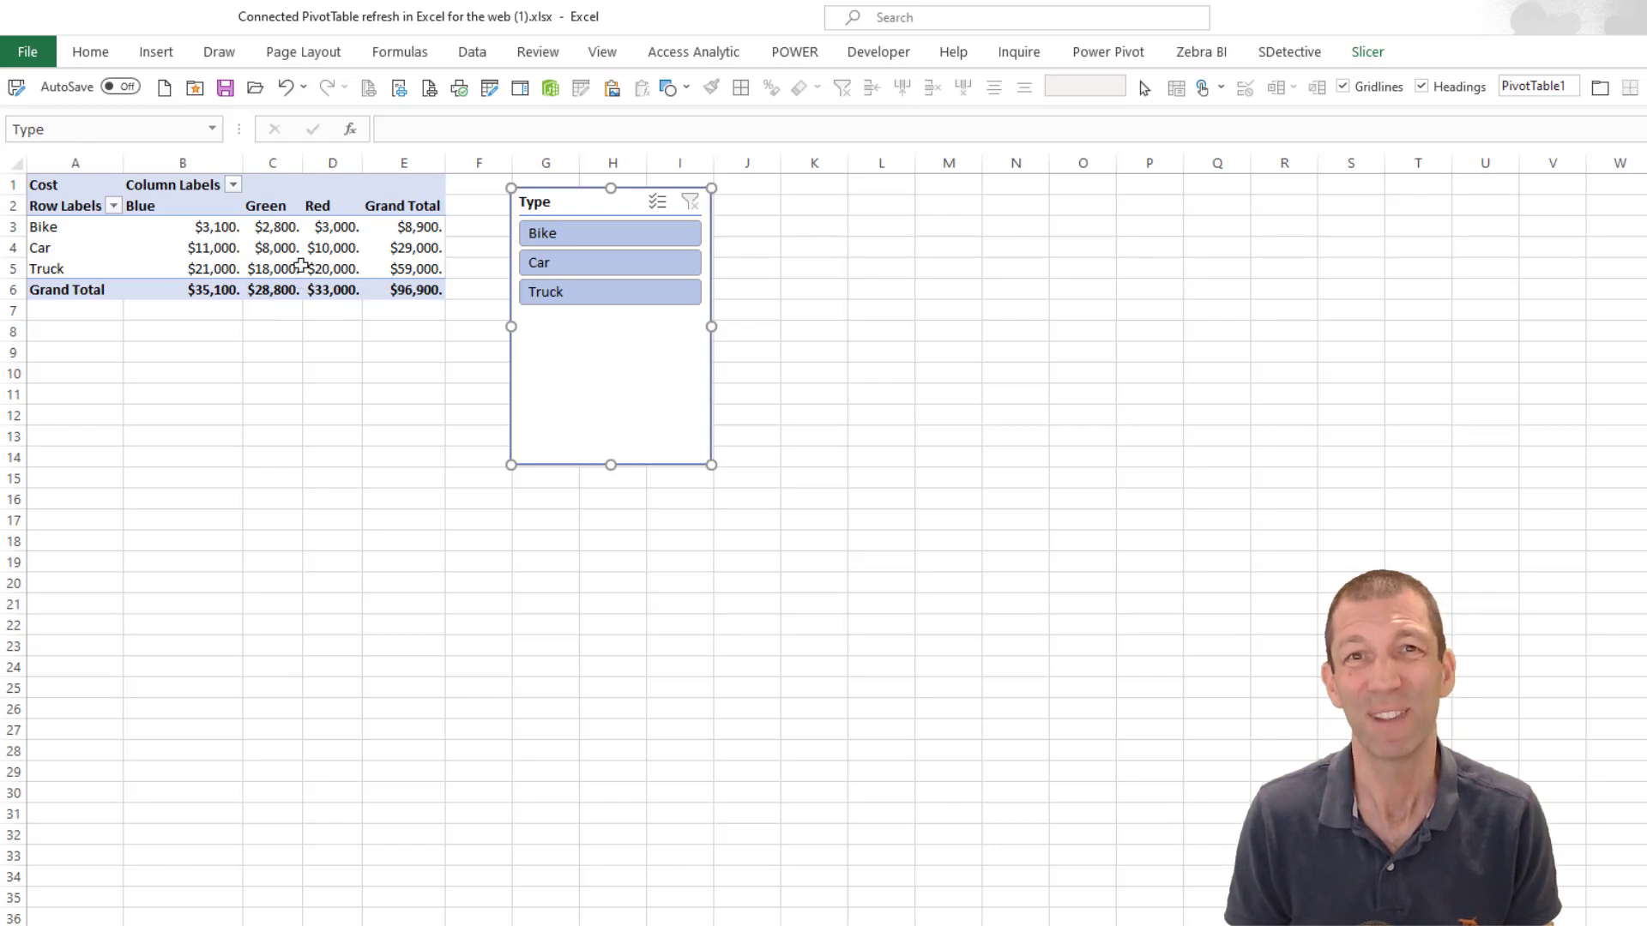
# Save As 'Connected PivotTable refresh in Excel for the web.xlsx', dropping the '(1)' from the name.
pyautogui.moveTo(300, 266)
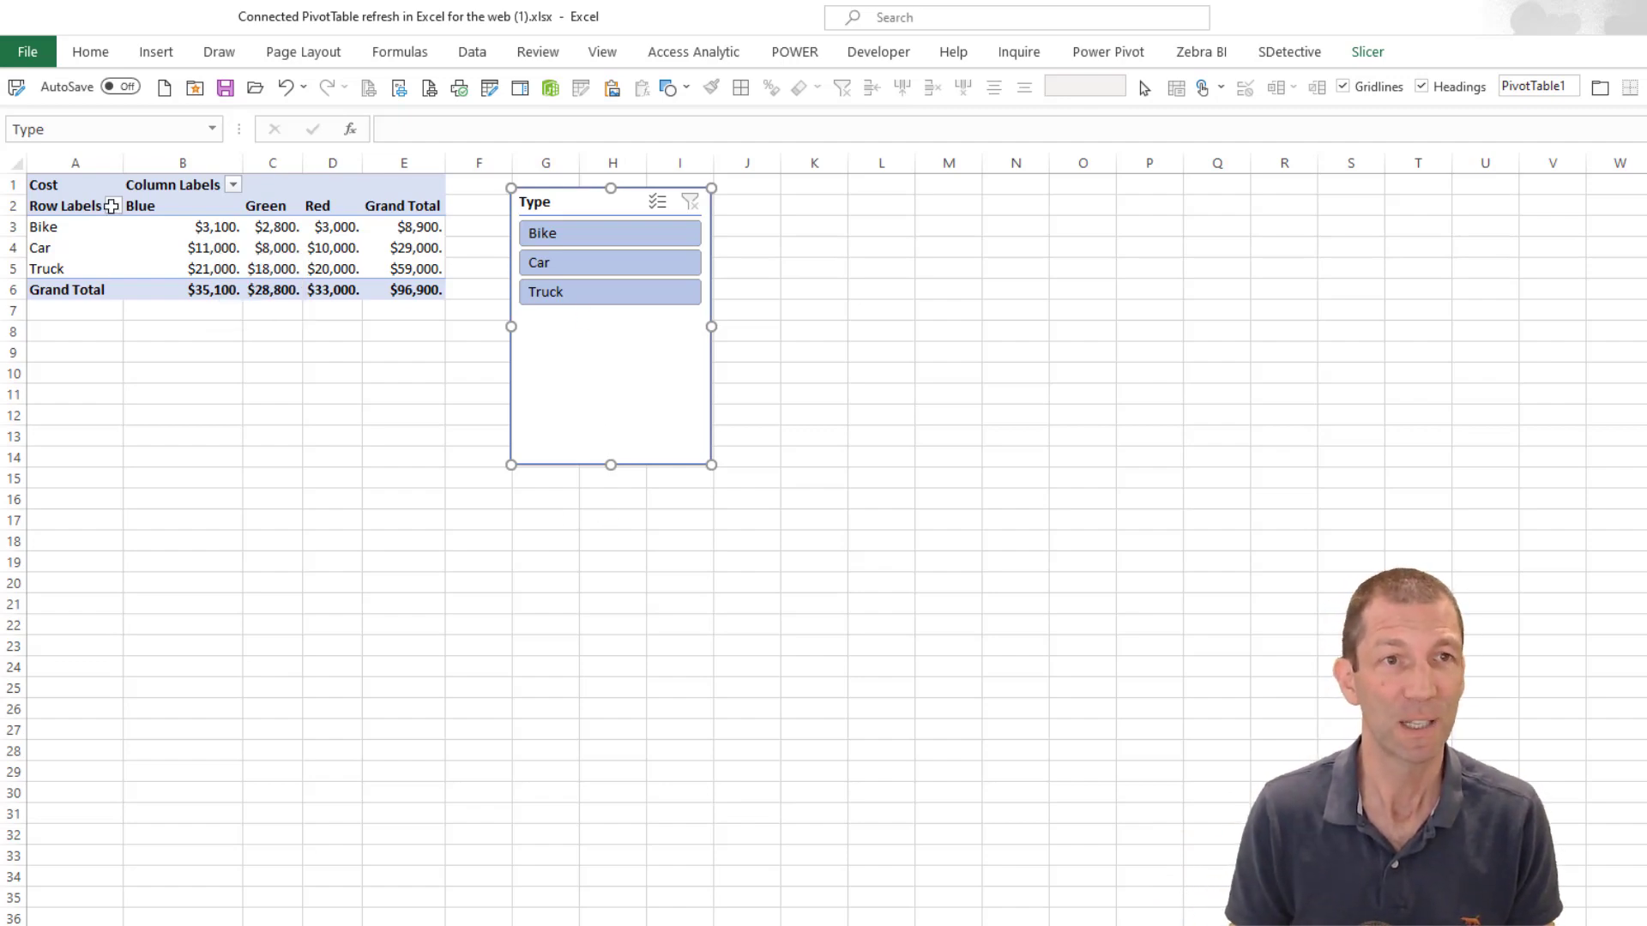
pyautogui.click(27, 51)
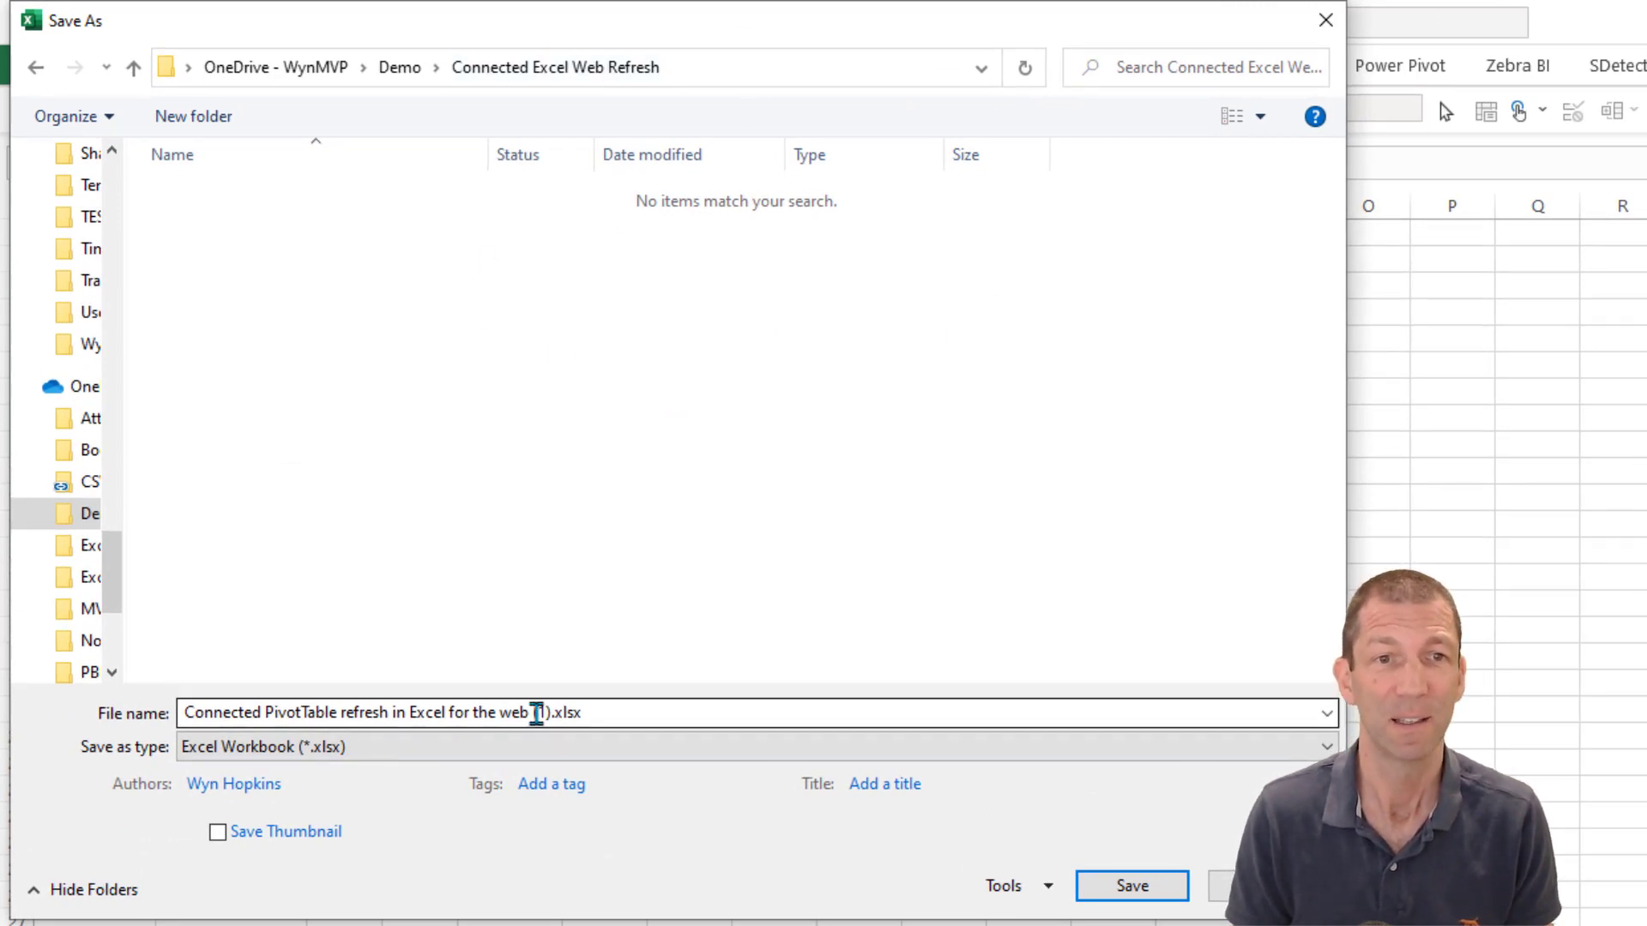
pyautogui.click(536, 712)
pyautogui.click(536, 713)
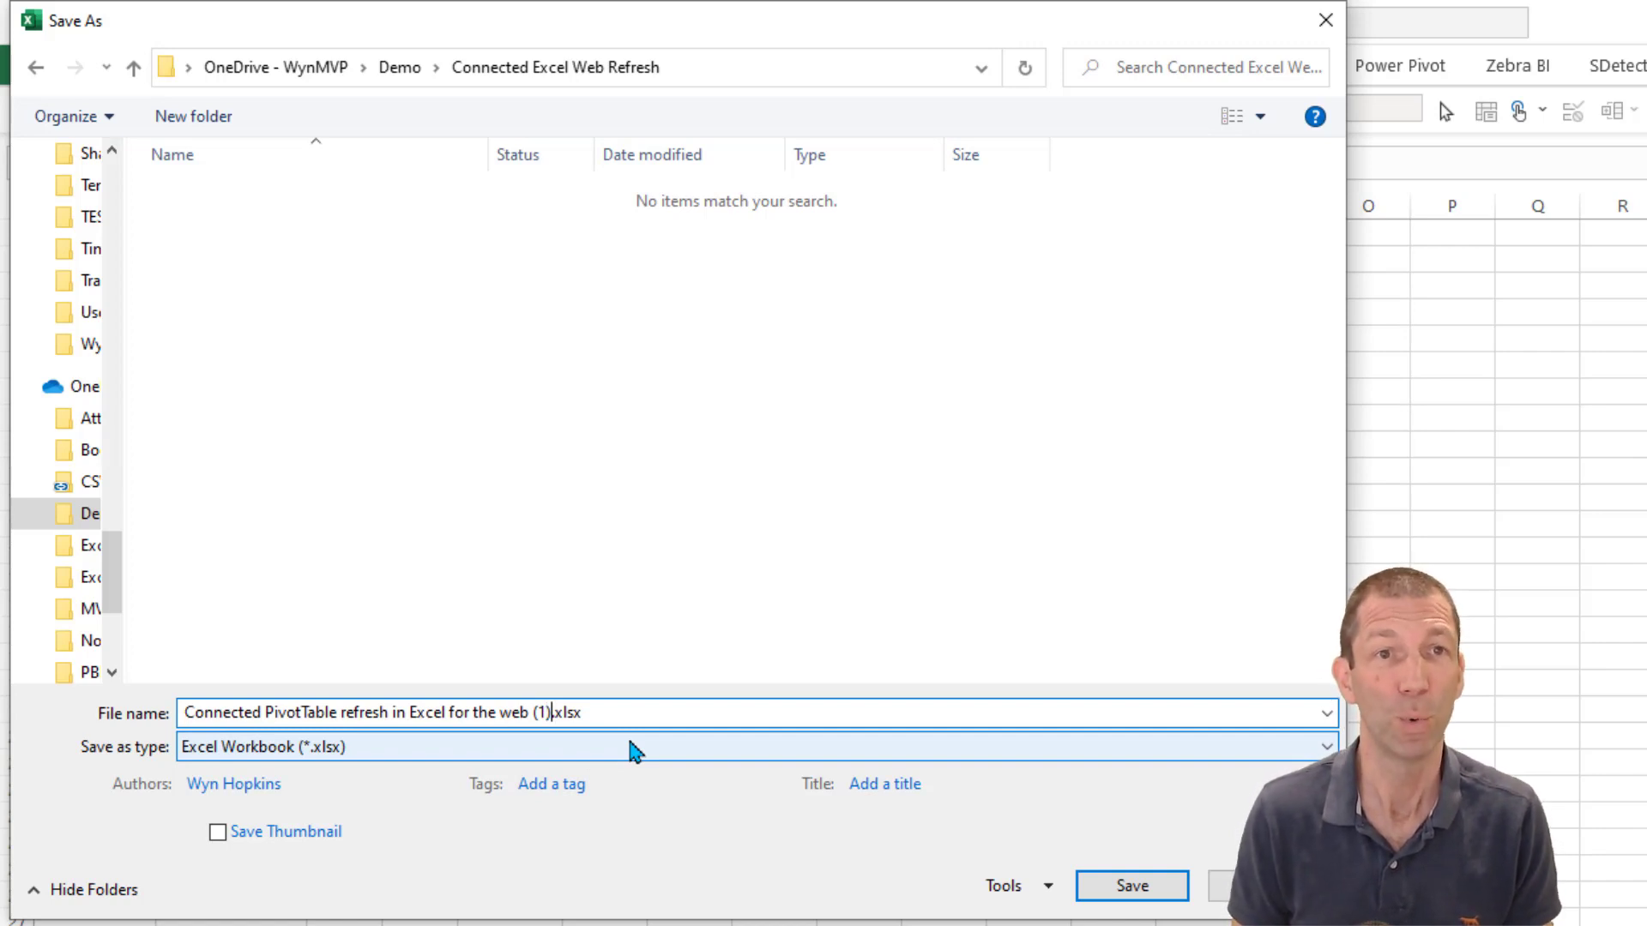
pyautogui.press('BackSpace')
pyautogui.press('BackSpace')
pyautogui.press('BackSpace')
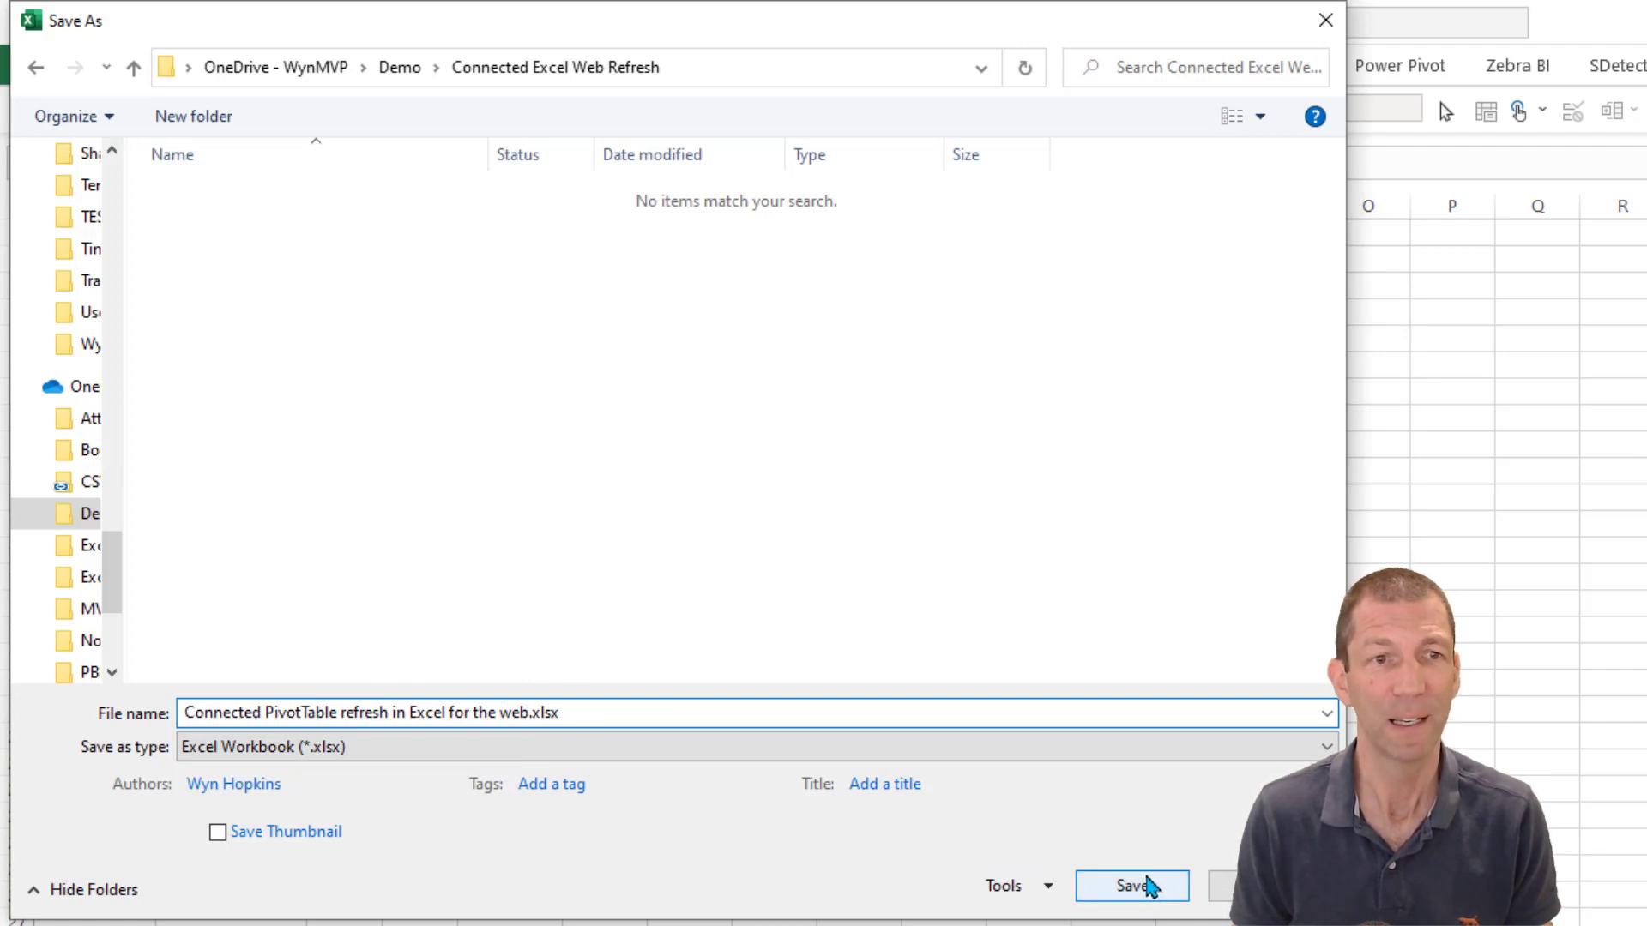
pyautogui.click(1144, 883)
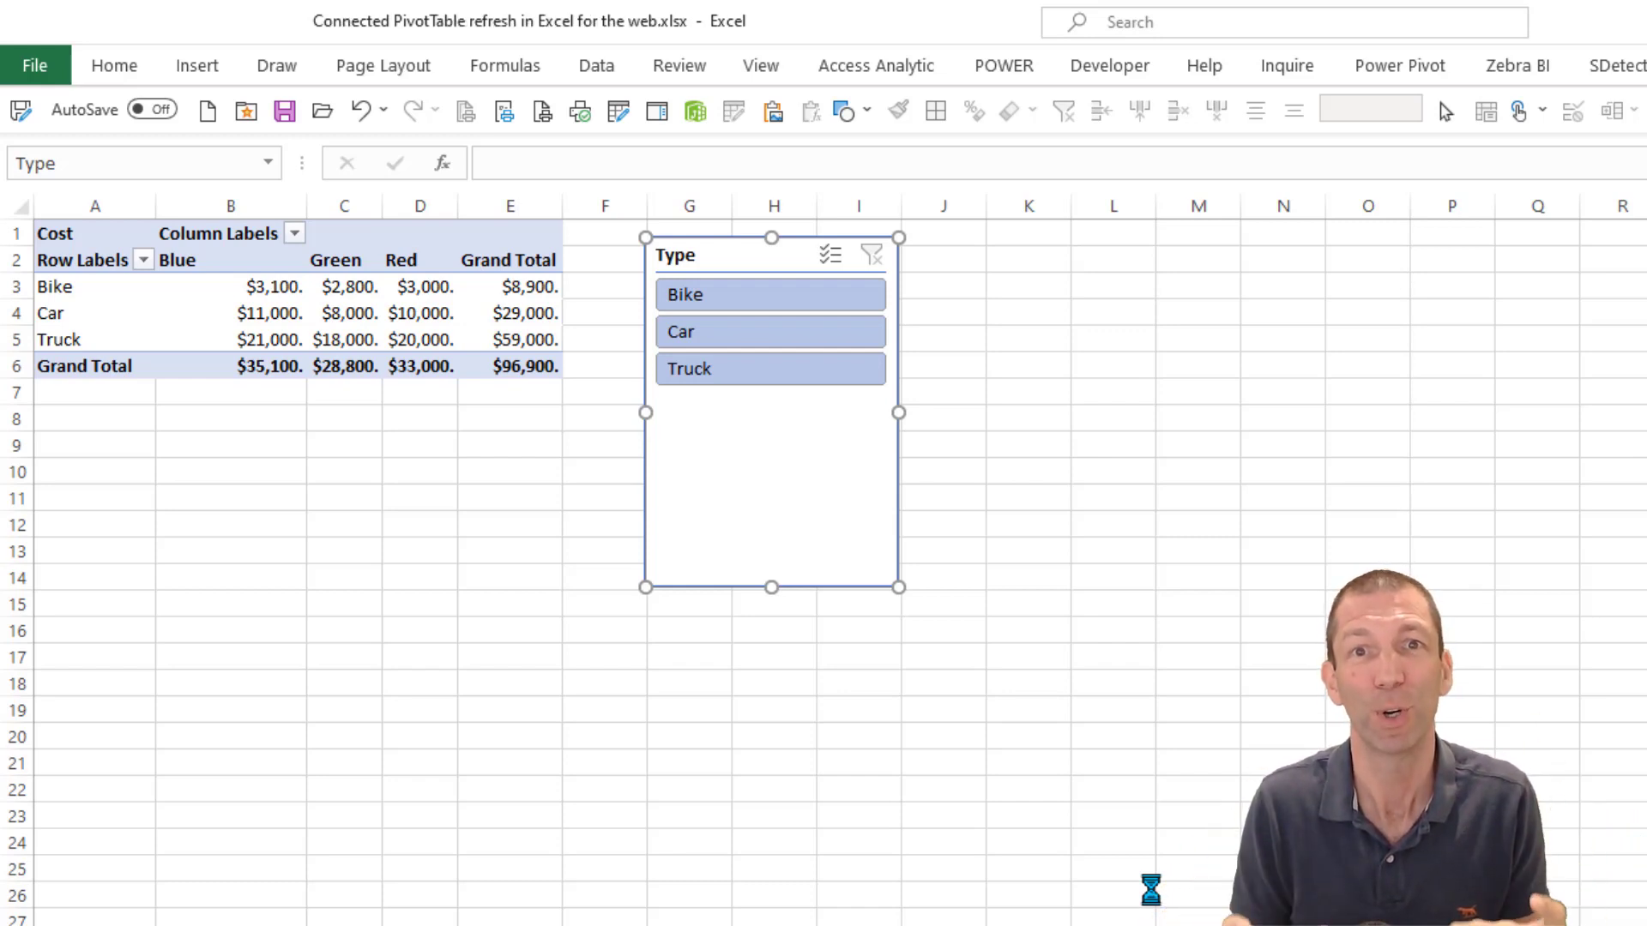
# Deselect the Type slicer before leaving Excel for the Power BI service.
pyautogui.click(1150, 889)
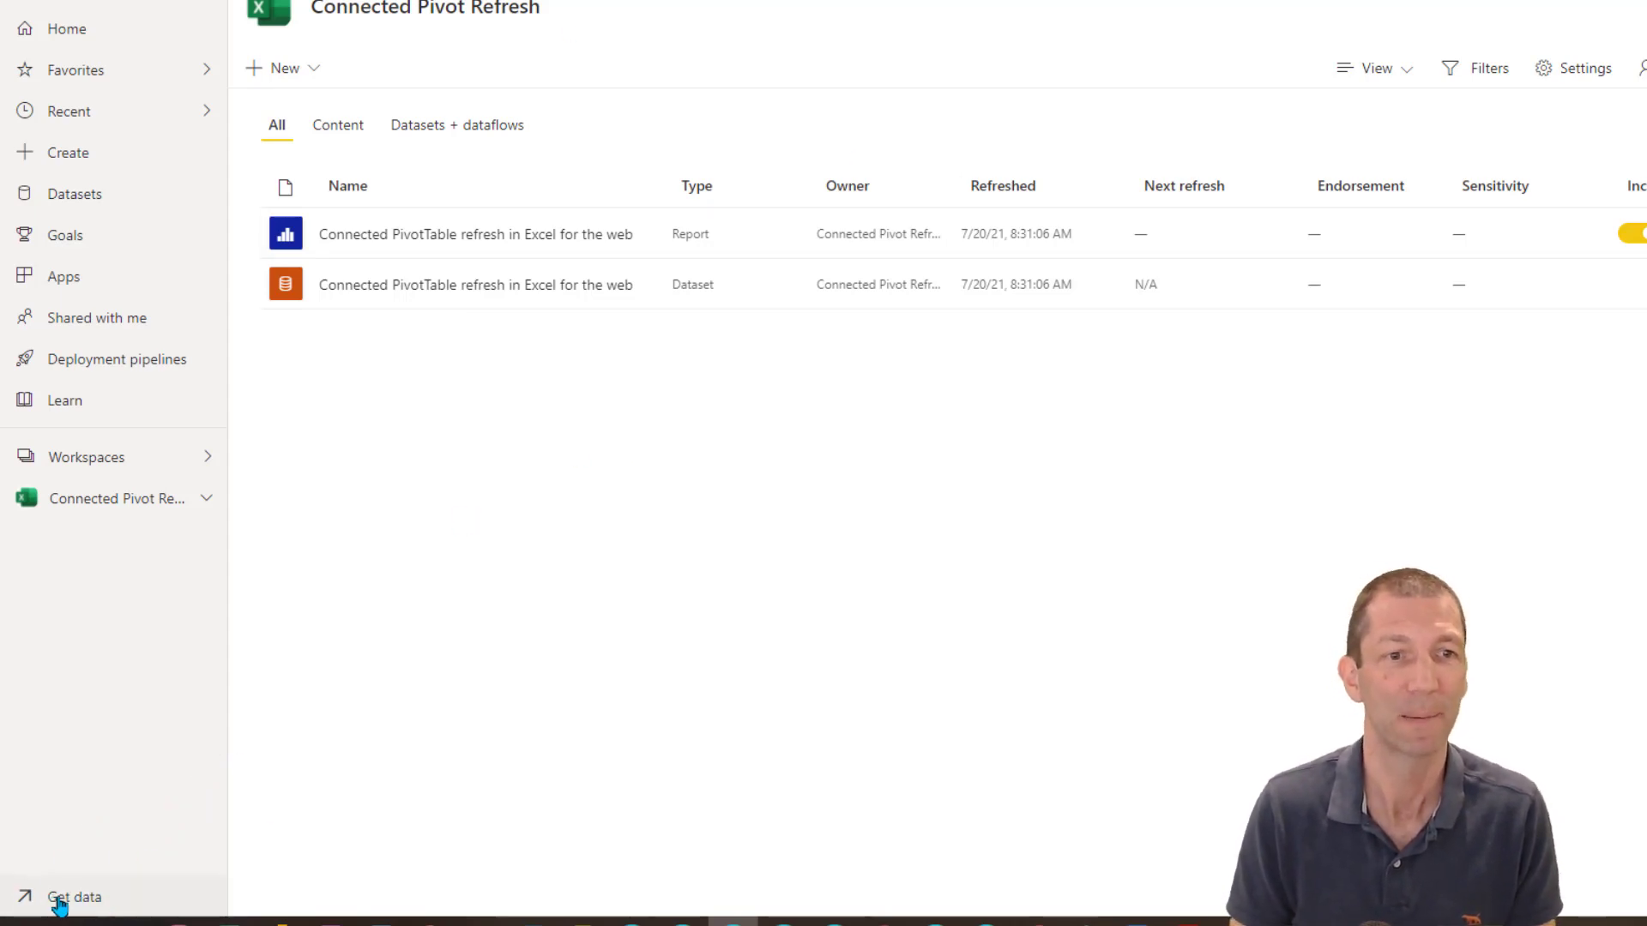
# Via Get data > Files, connect the .xlsx from OneDrive – Business Demo > Connected Excel Web Refresh.
pyautogui.click(80, 896)
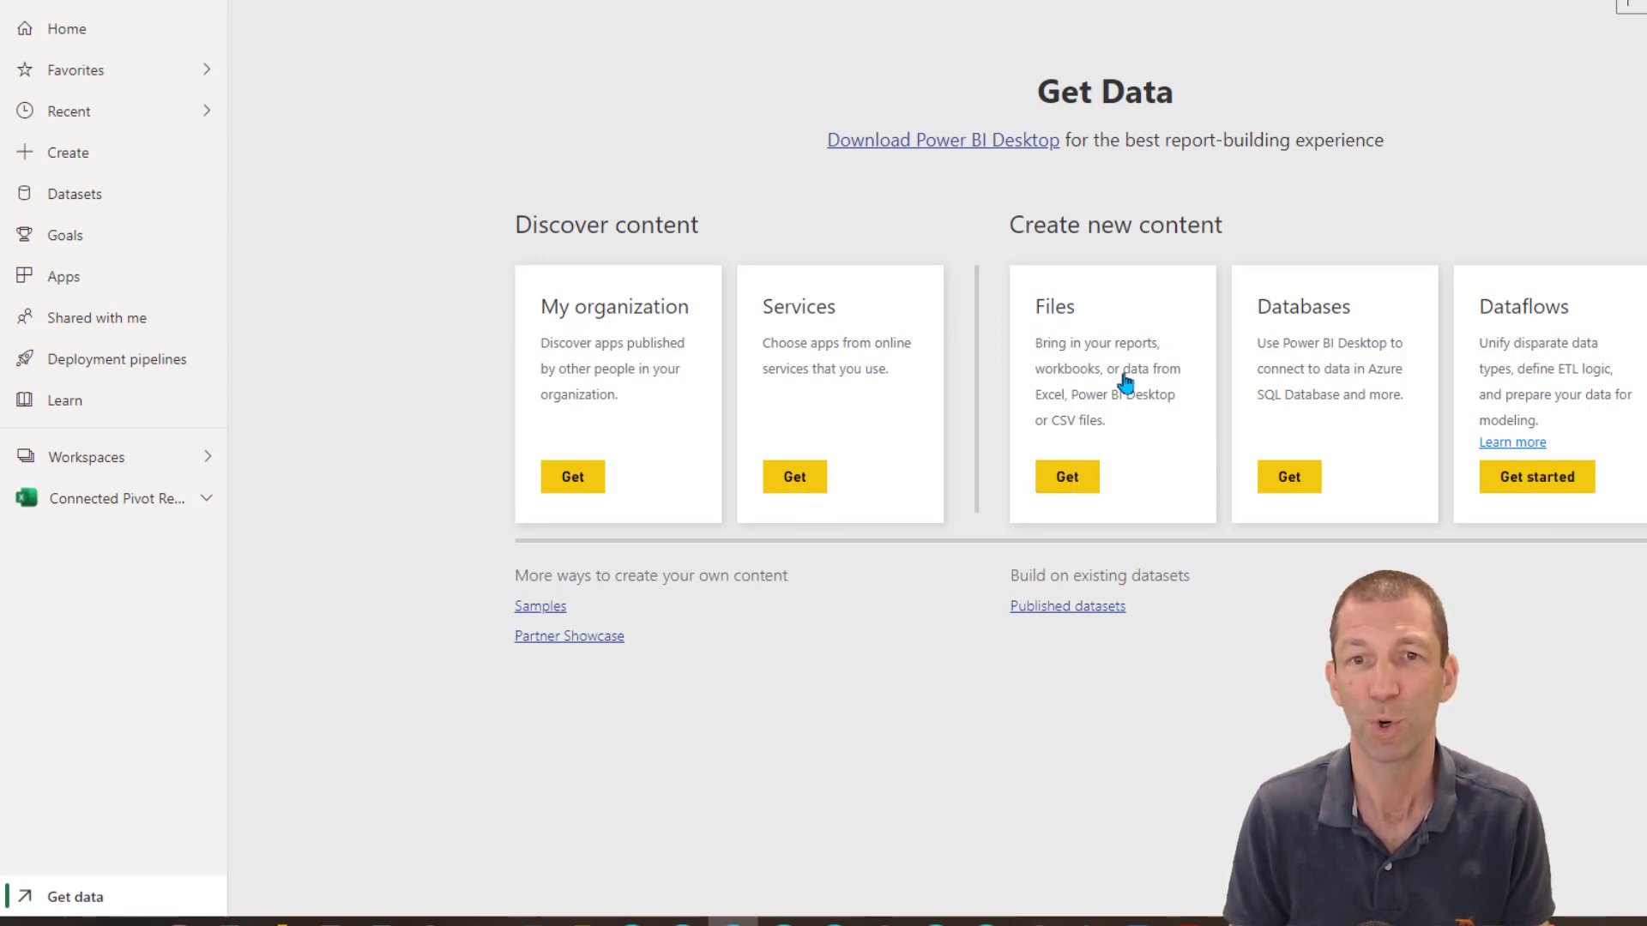
pyautogui.click(1072, 482)
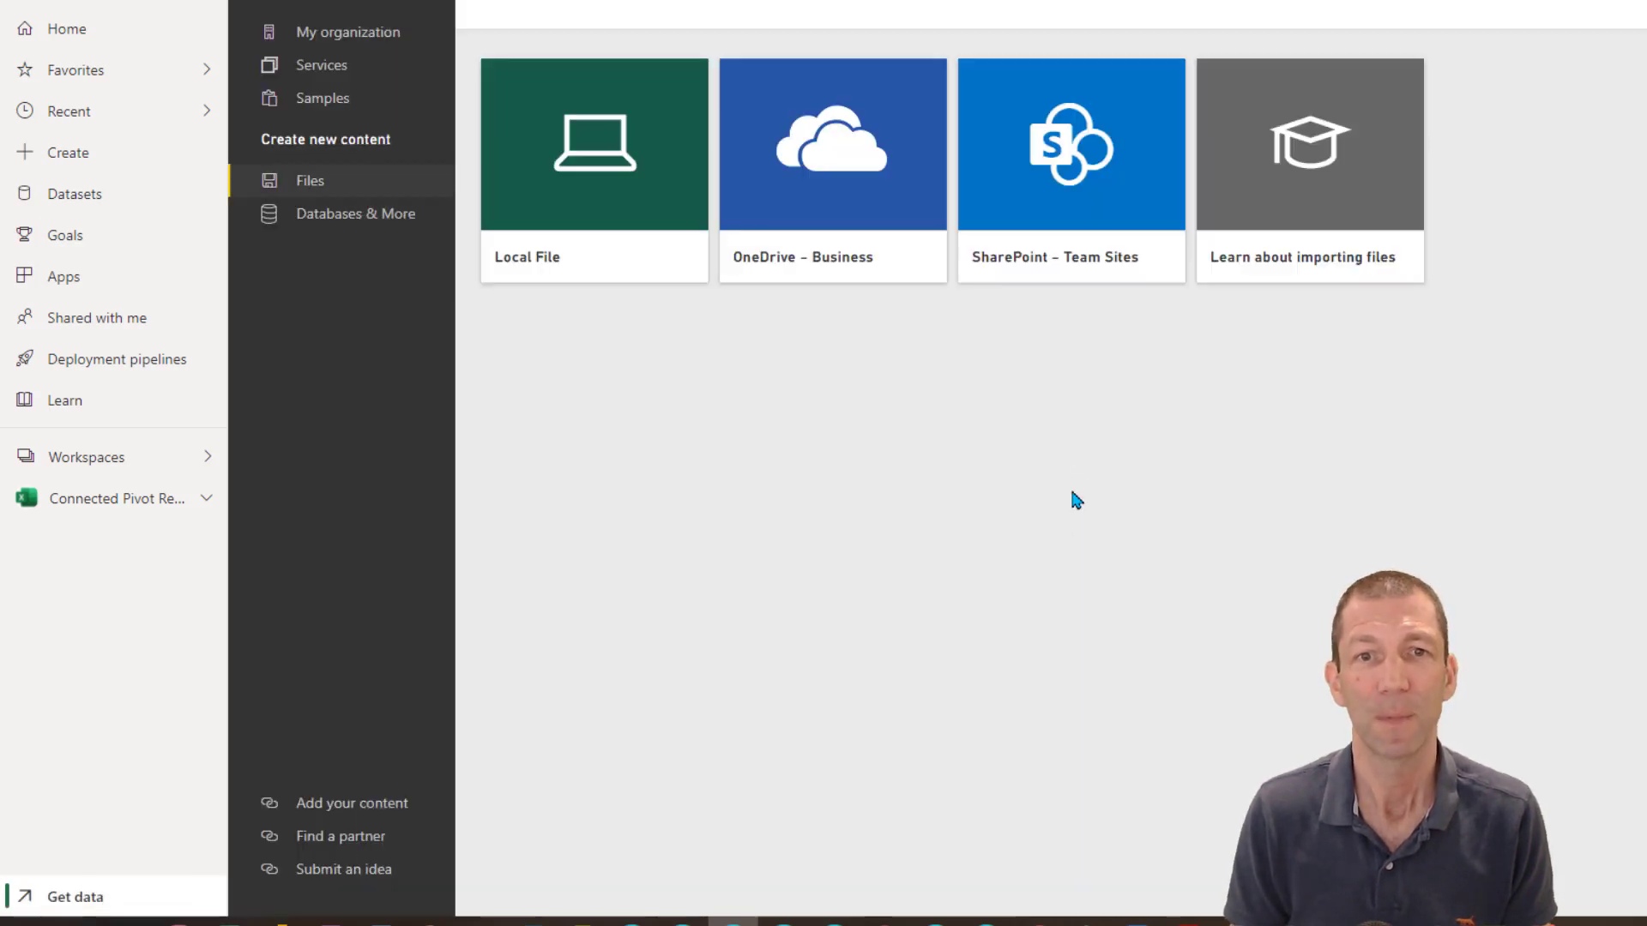
pyautogui.click(824, 151)
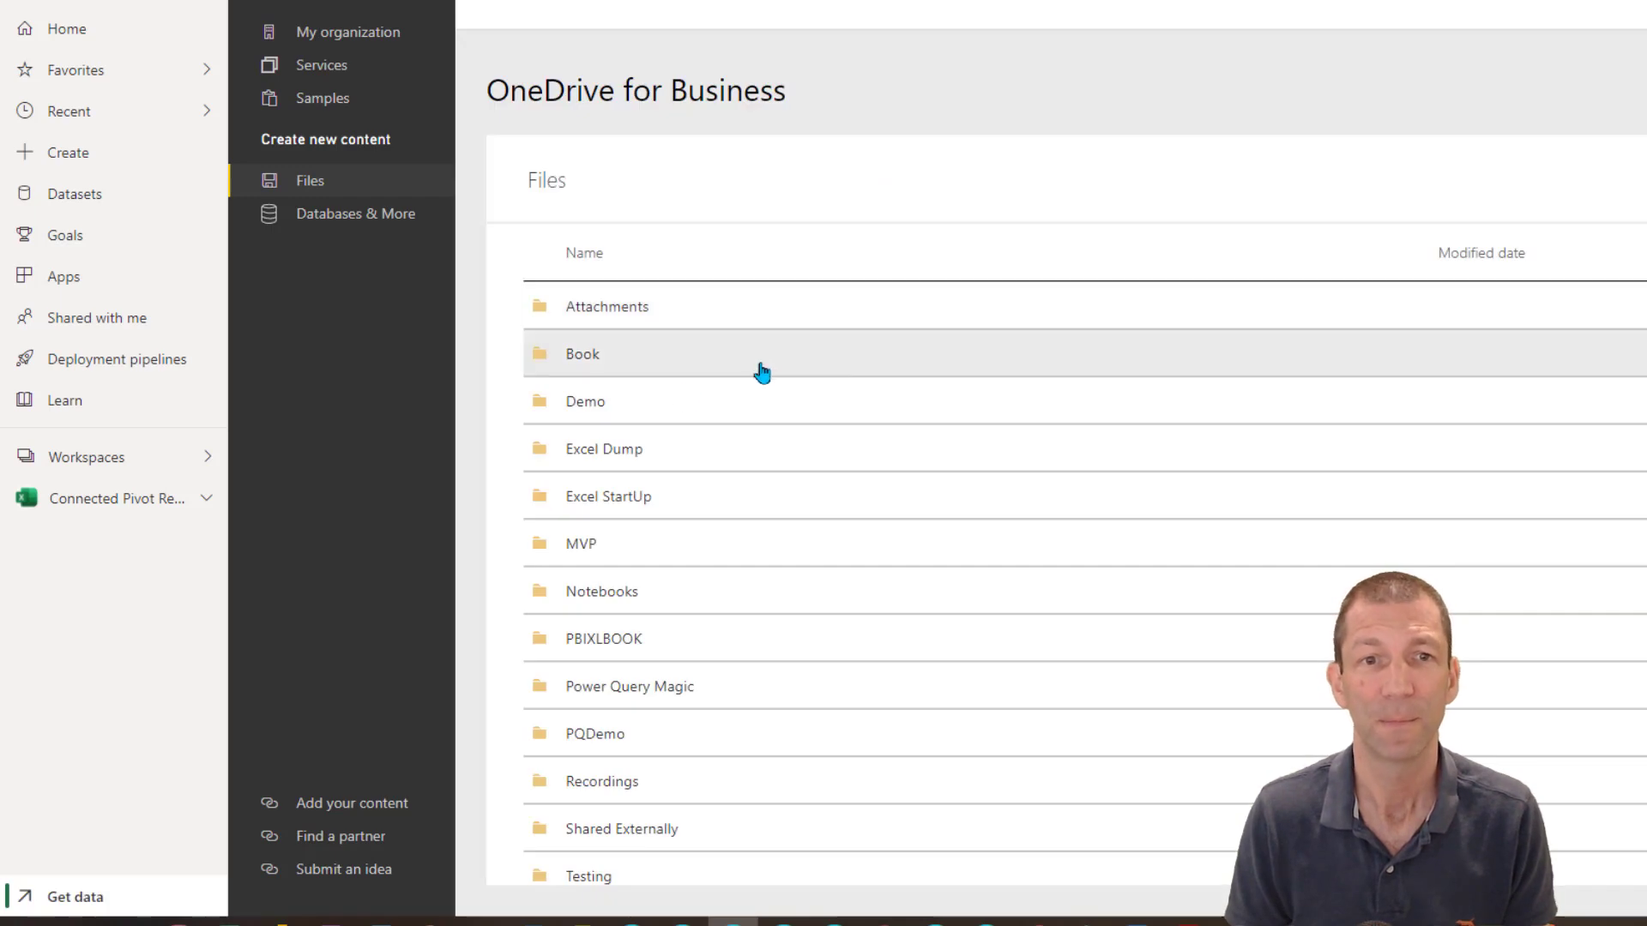
pyautogui.click(581, 412)
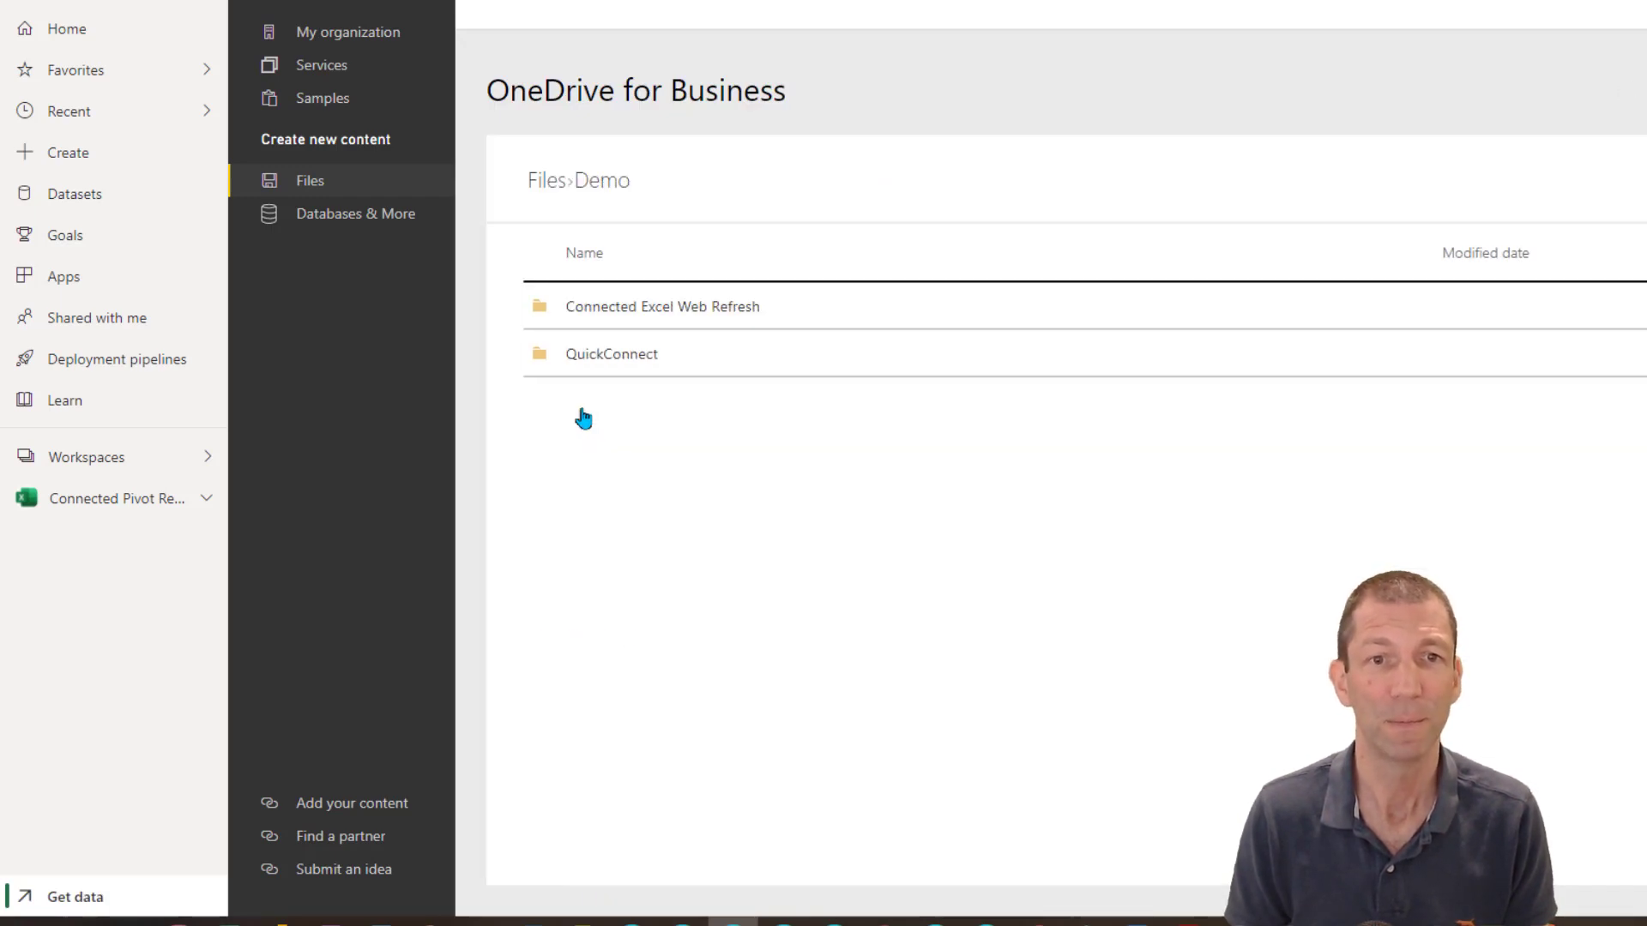
pyautogui.click(668, 316)
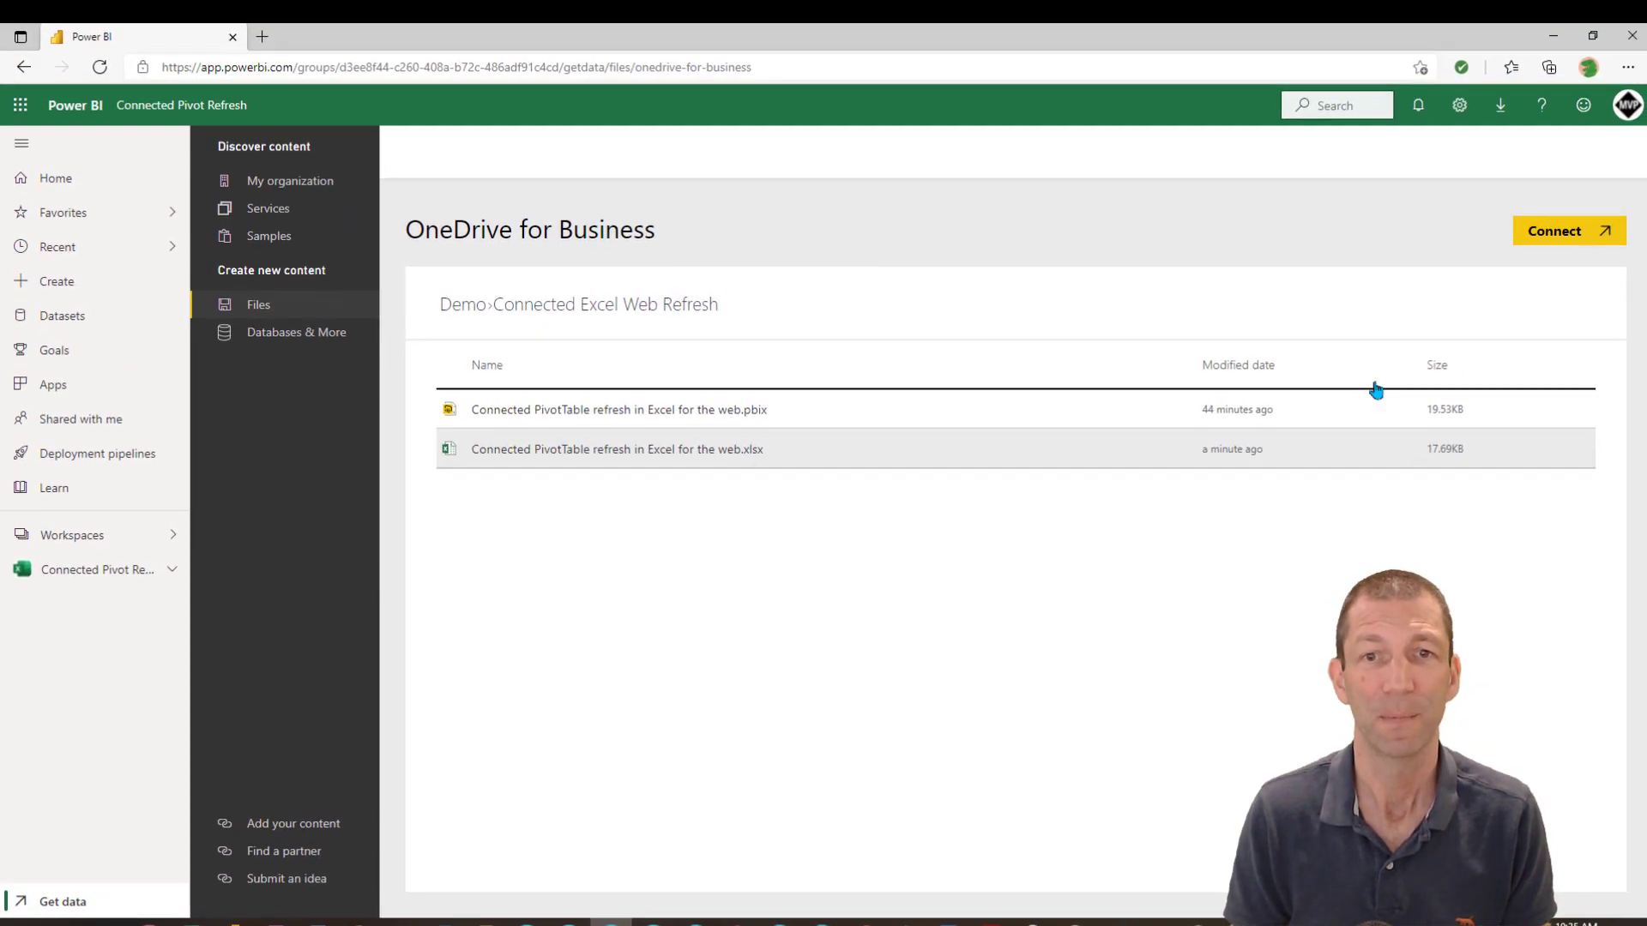
pyautogui.click(1509, 401)
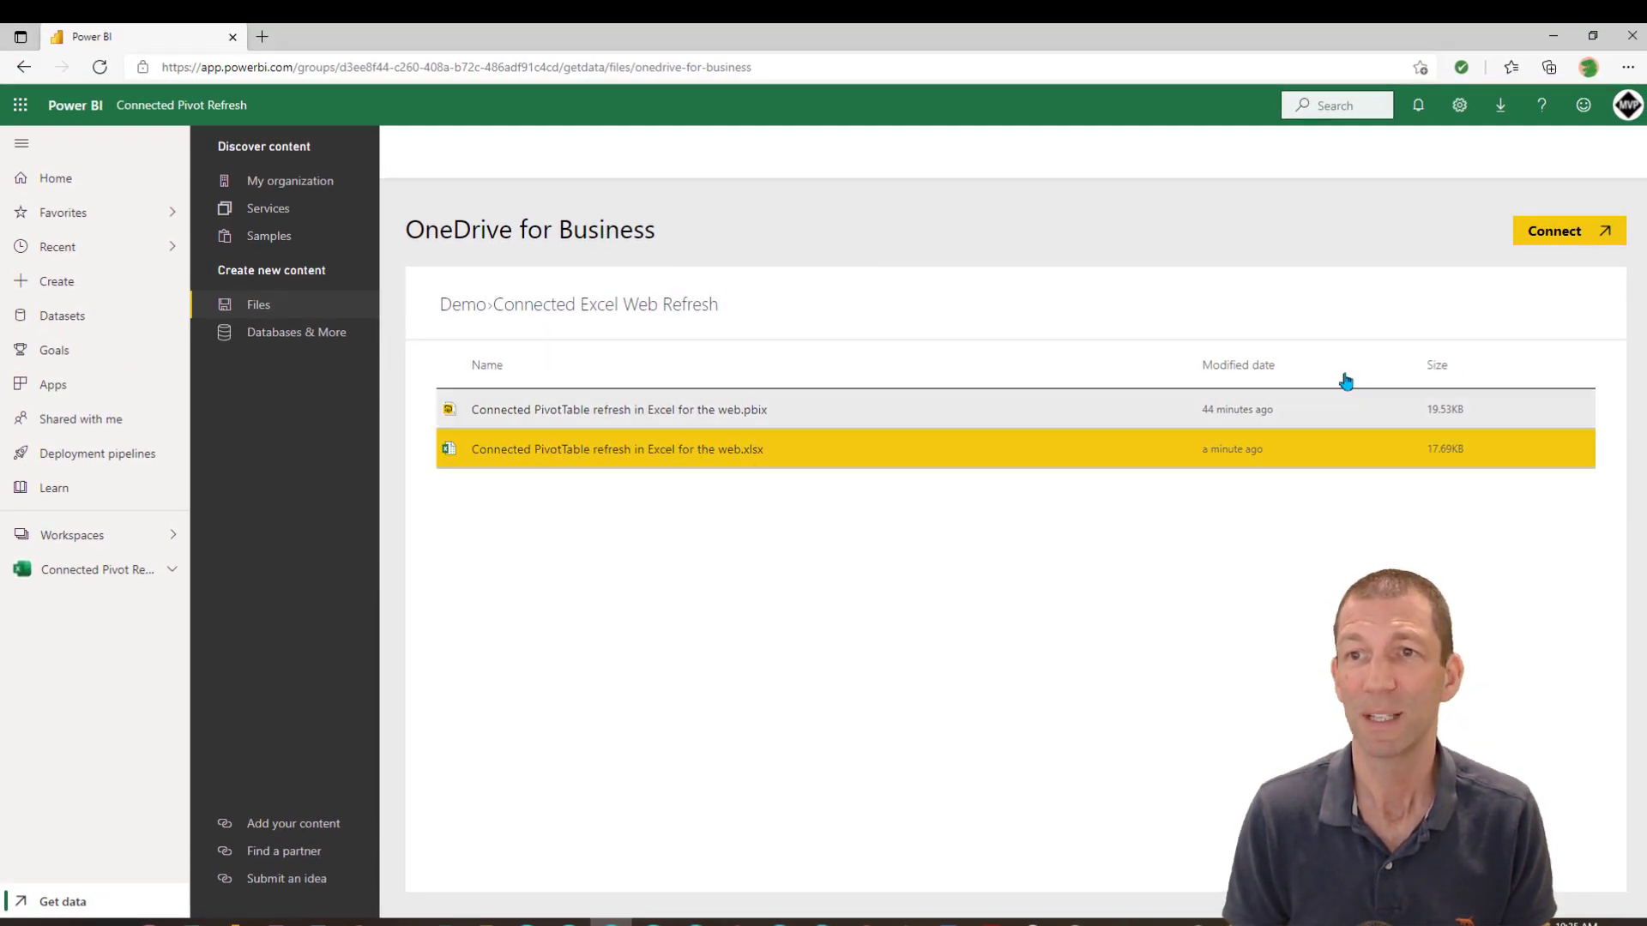
pyautogui.click(1561, 237)
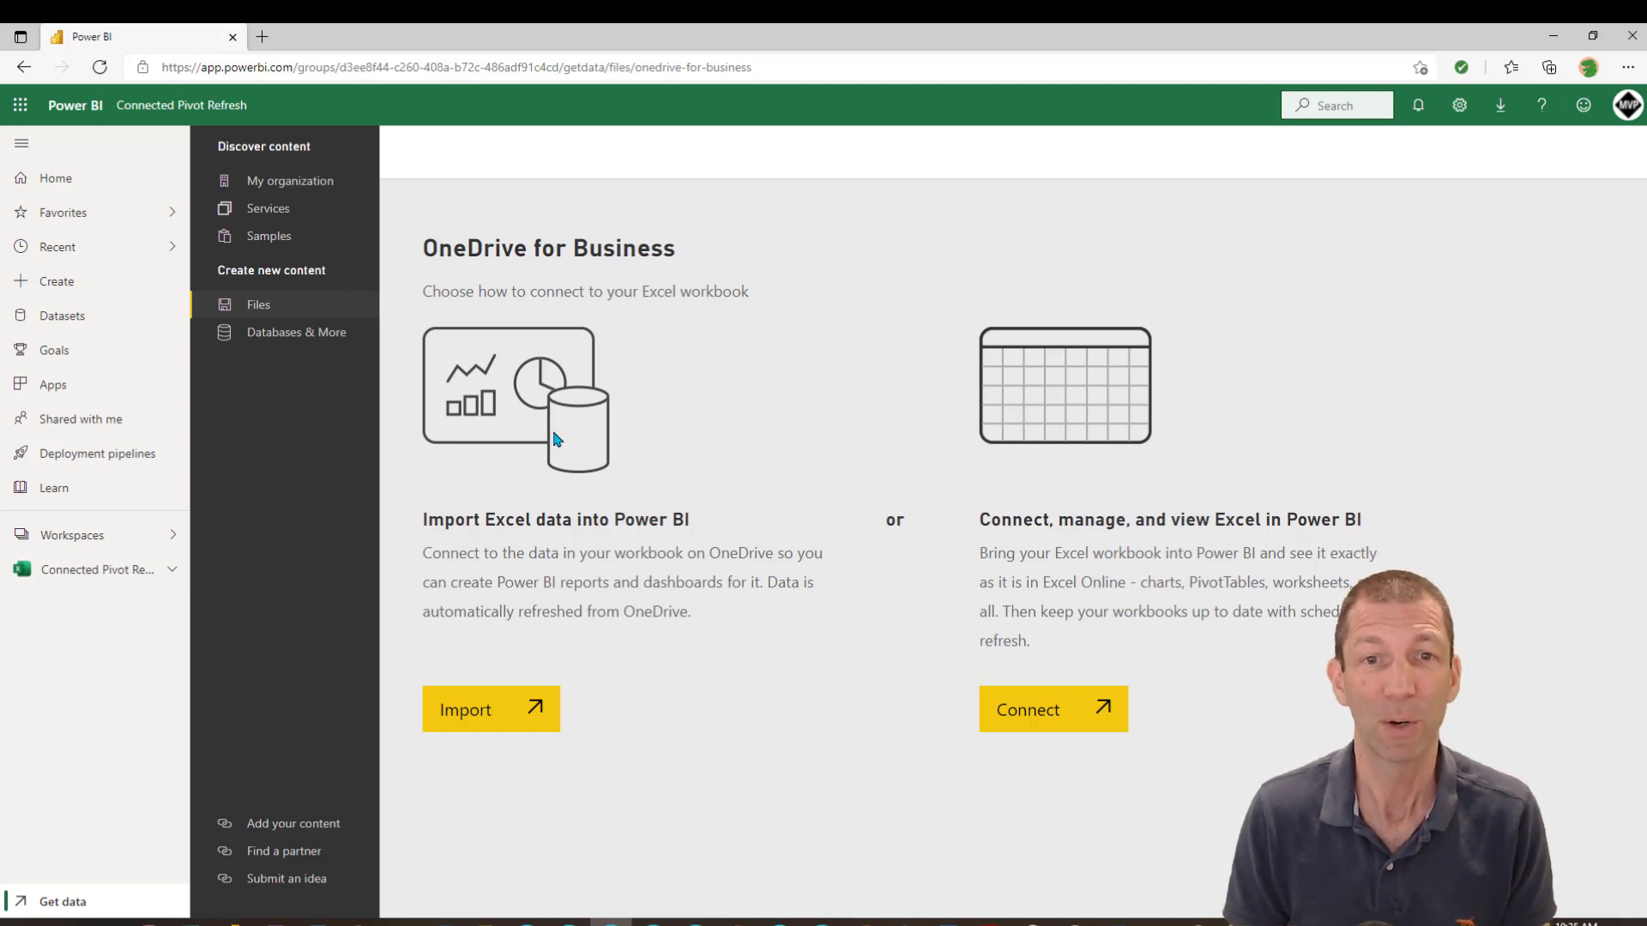
pyautogui.click(1074, 710)
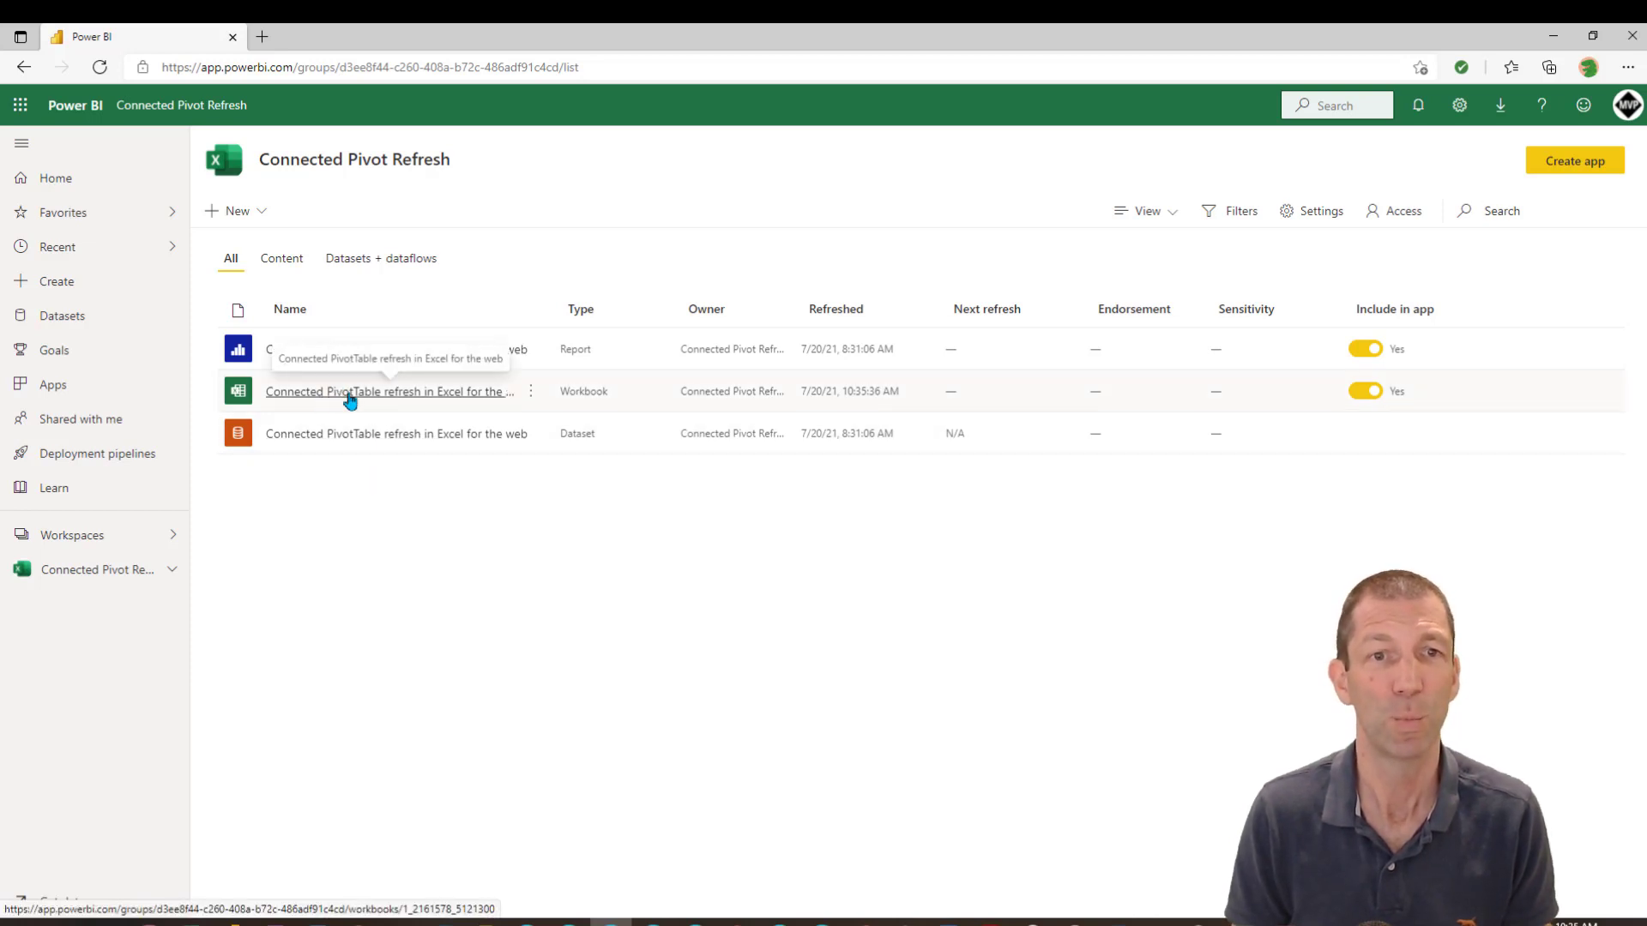
# Open the Workbook item, answer Yes to run its queries, and select the pivot to show its fields.
pyautogui.click(405, 454)
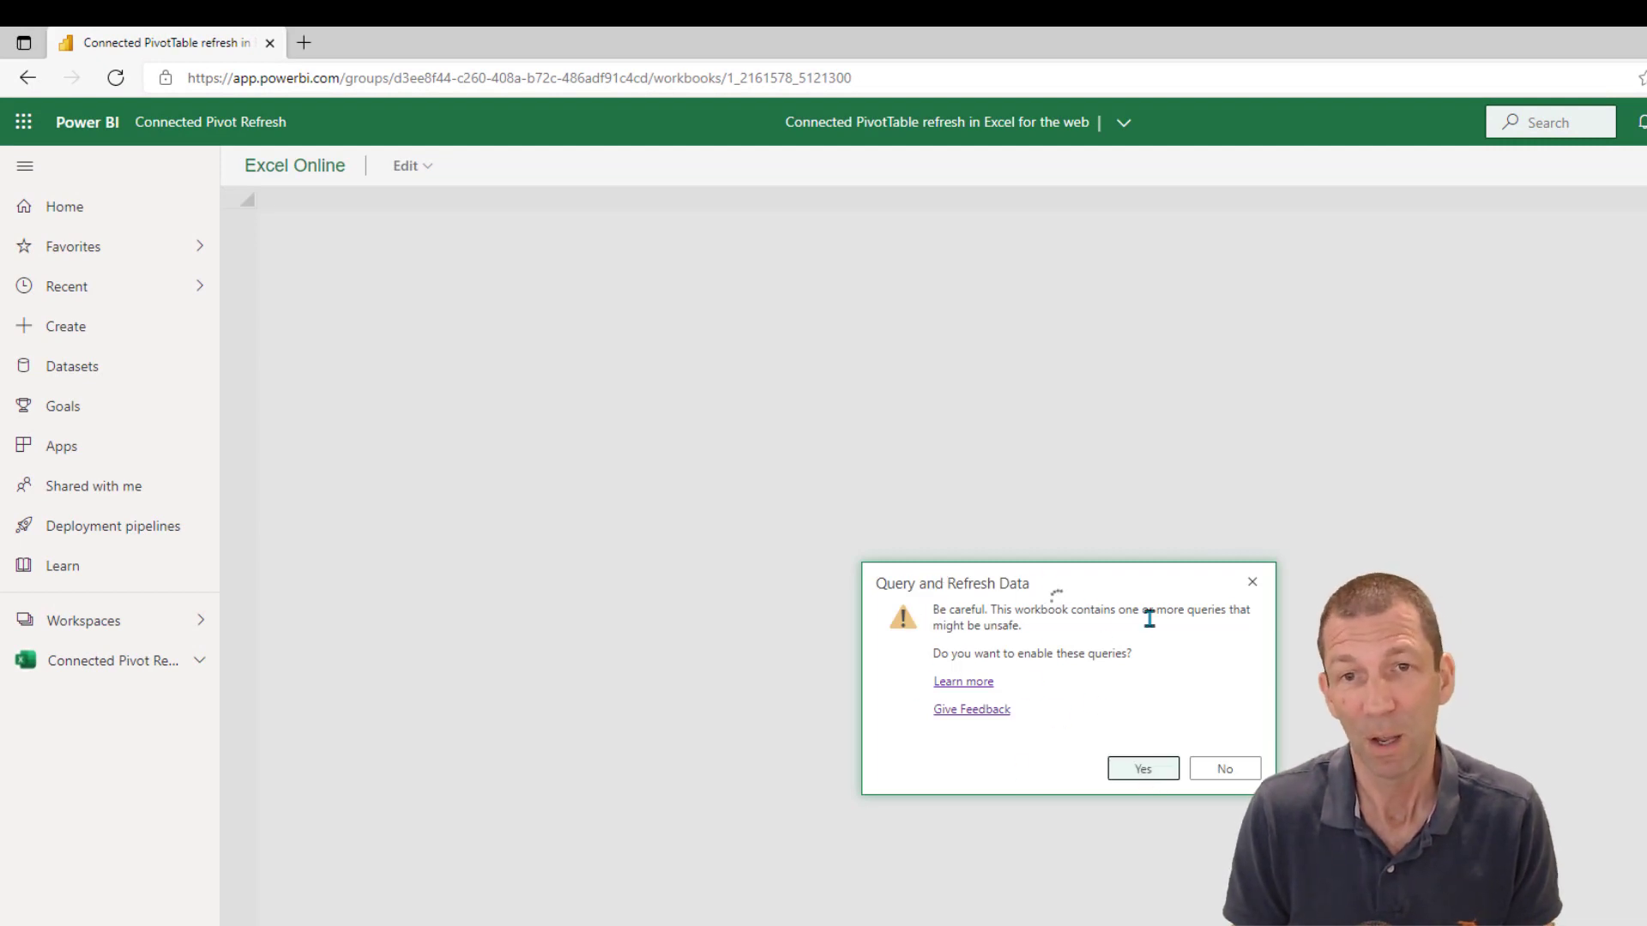
pyautogui.click(1143, 770)
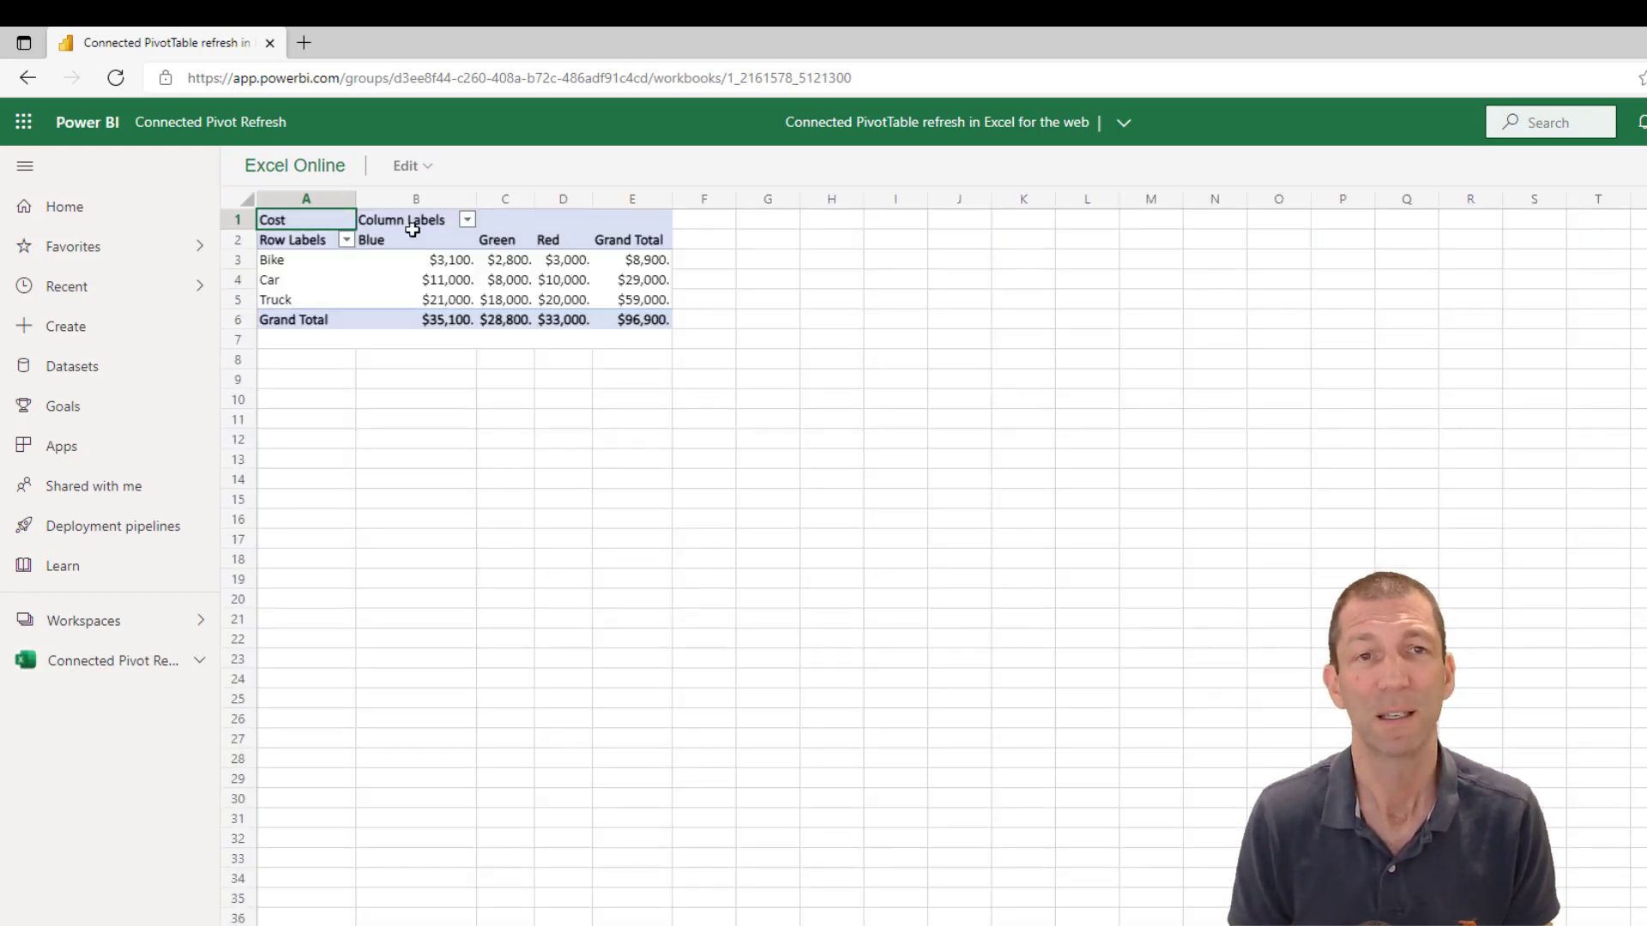
pyautogui.click(432, 276)
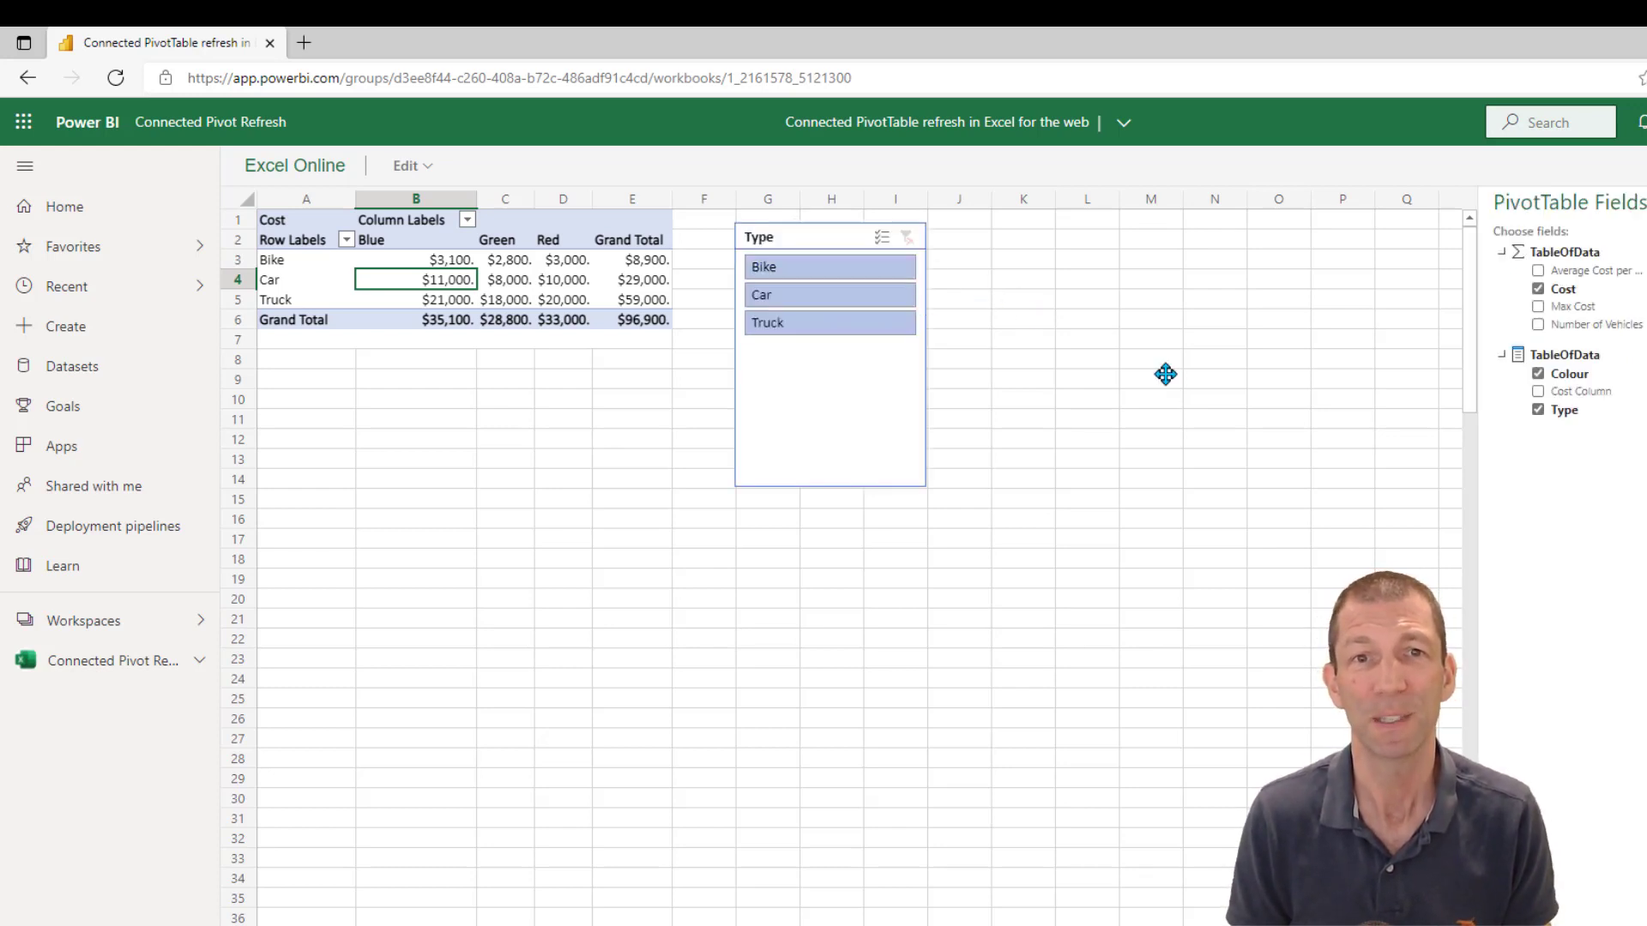
# Filter the Type slicer to Bike, then Car, then clear it to show all types.
pyautogui.click(815, 270)
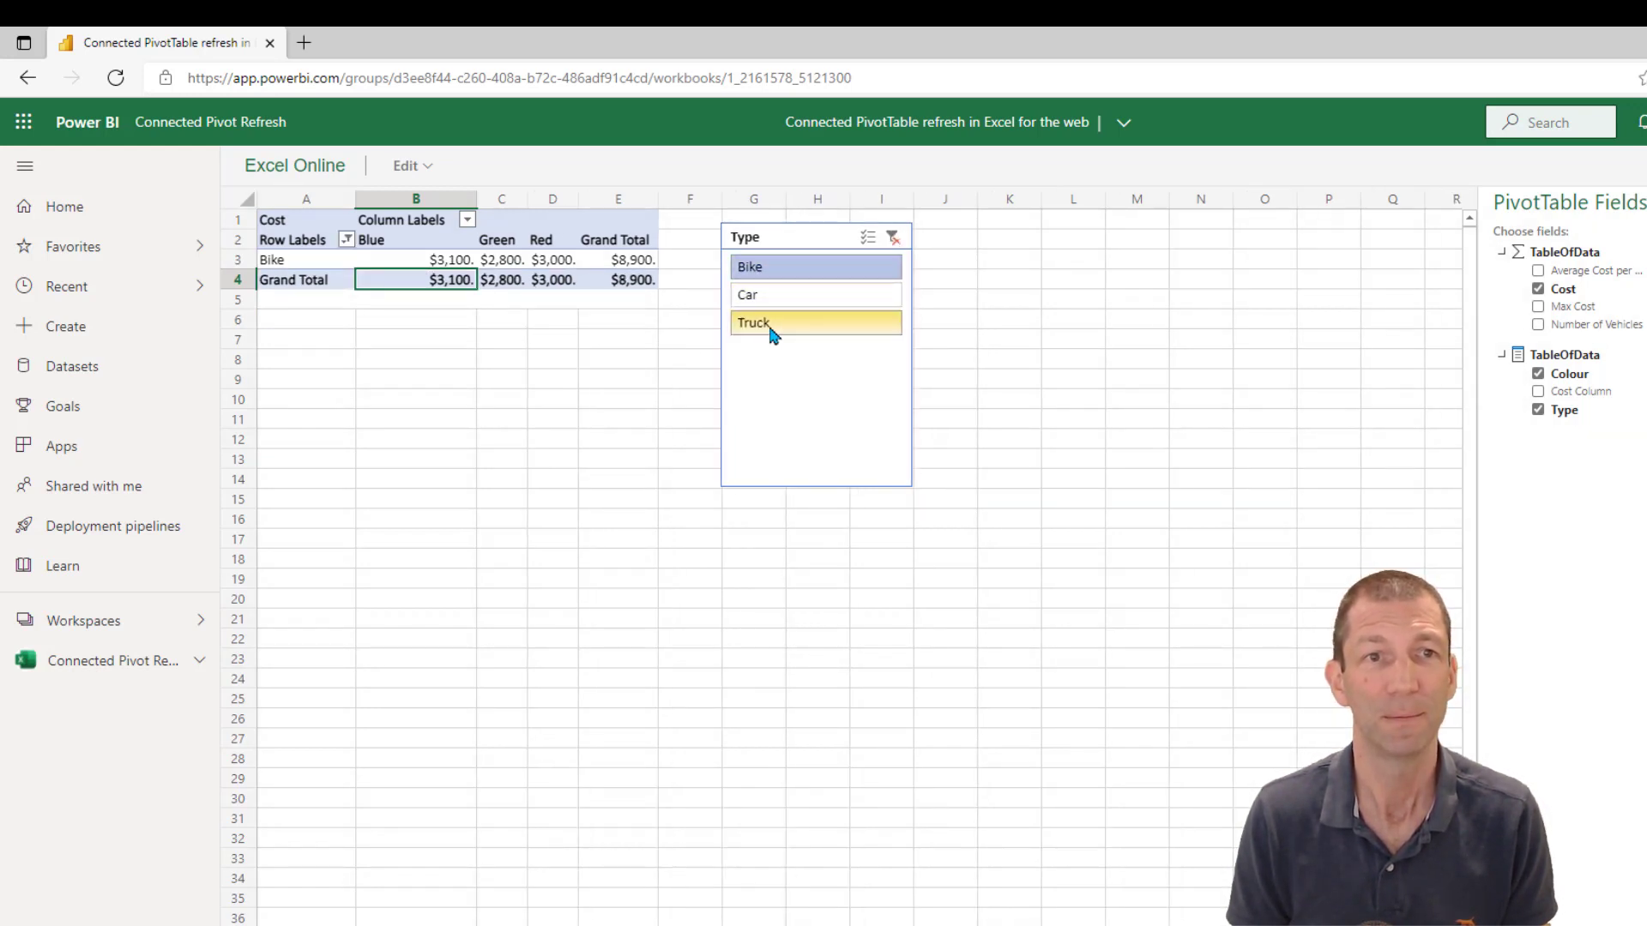
pyautogui.click(787, 292)
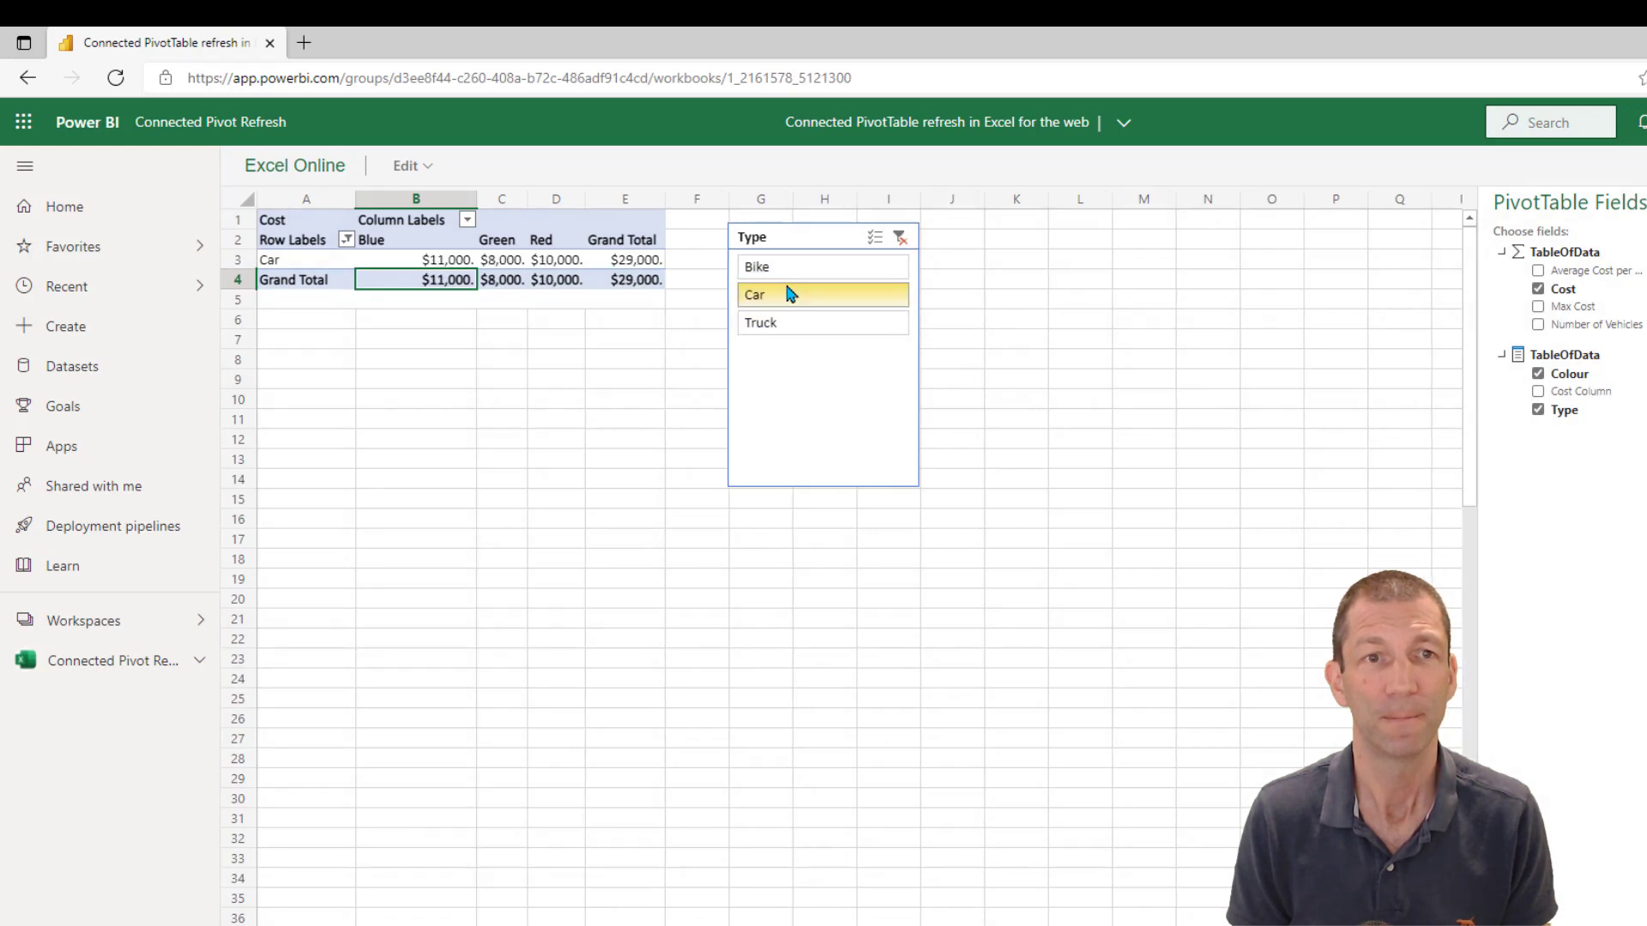
pyautogui.click(812, 322)
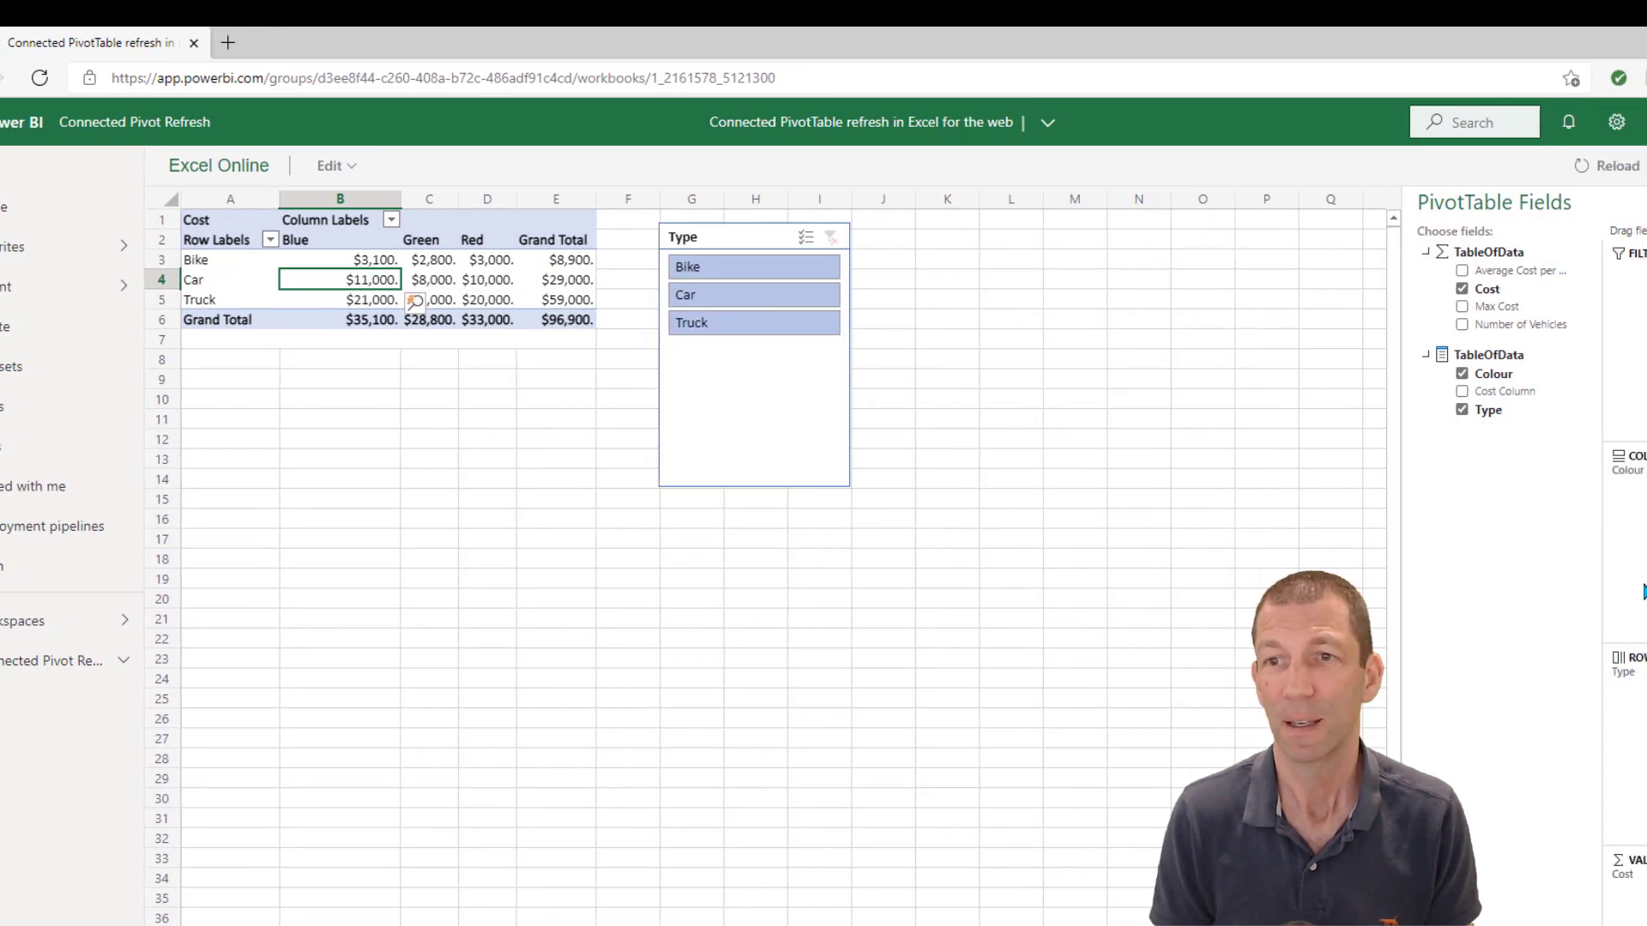
# Move Type to Columns and back to Rows above Colour, nesting Colour under each Type.
pyautogui.moveTo(1518, 676)
pyautogui.mouseDown()
pyautogui.moveTo(1545, 505)
pyautogui.moveTo(1536, 680)
pyautogui.mouseUp()
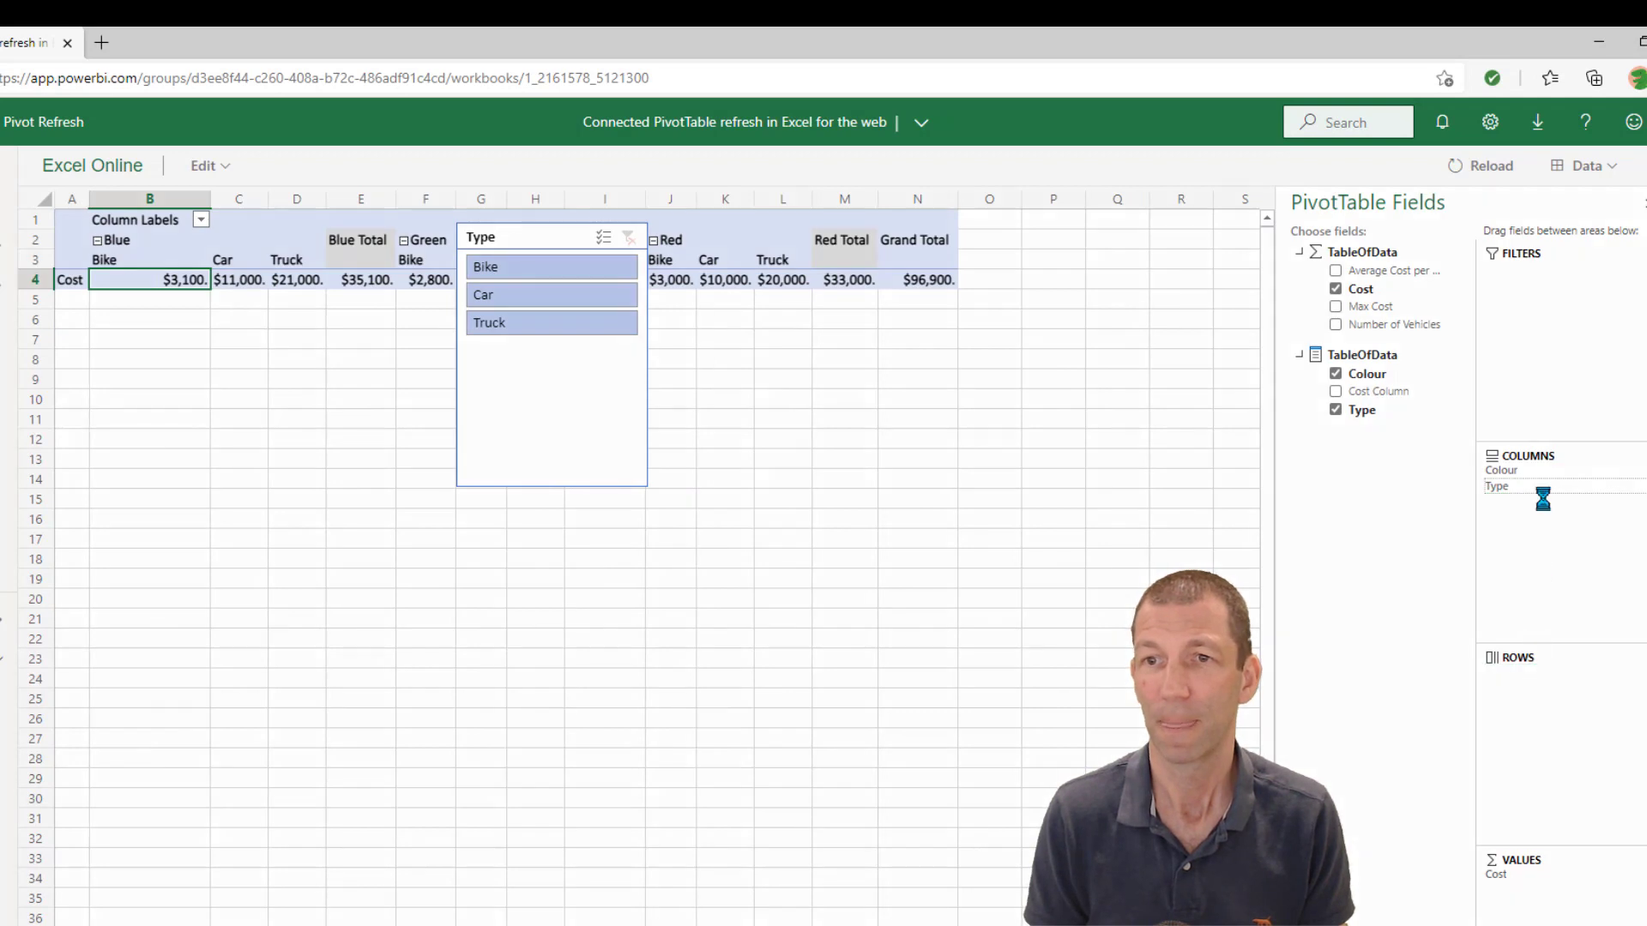
pyautogui.moveTo(1546, 468); pyautogui.dragTo(1553, 693)
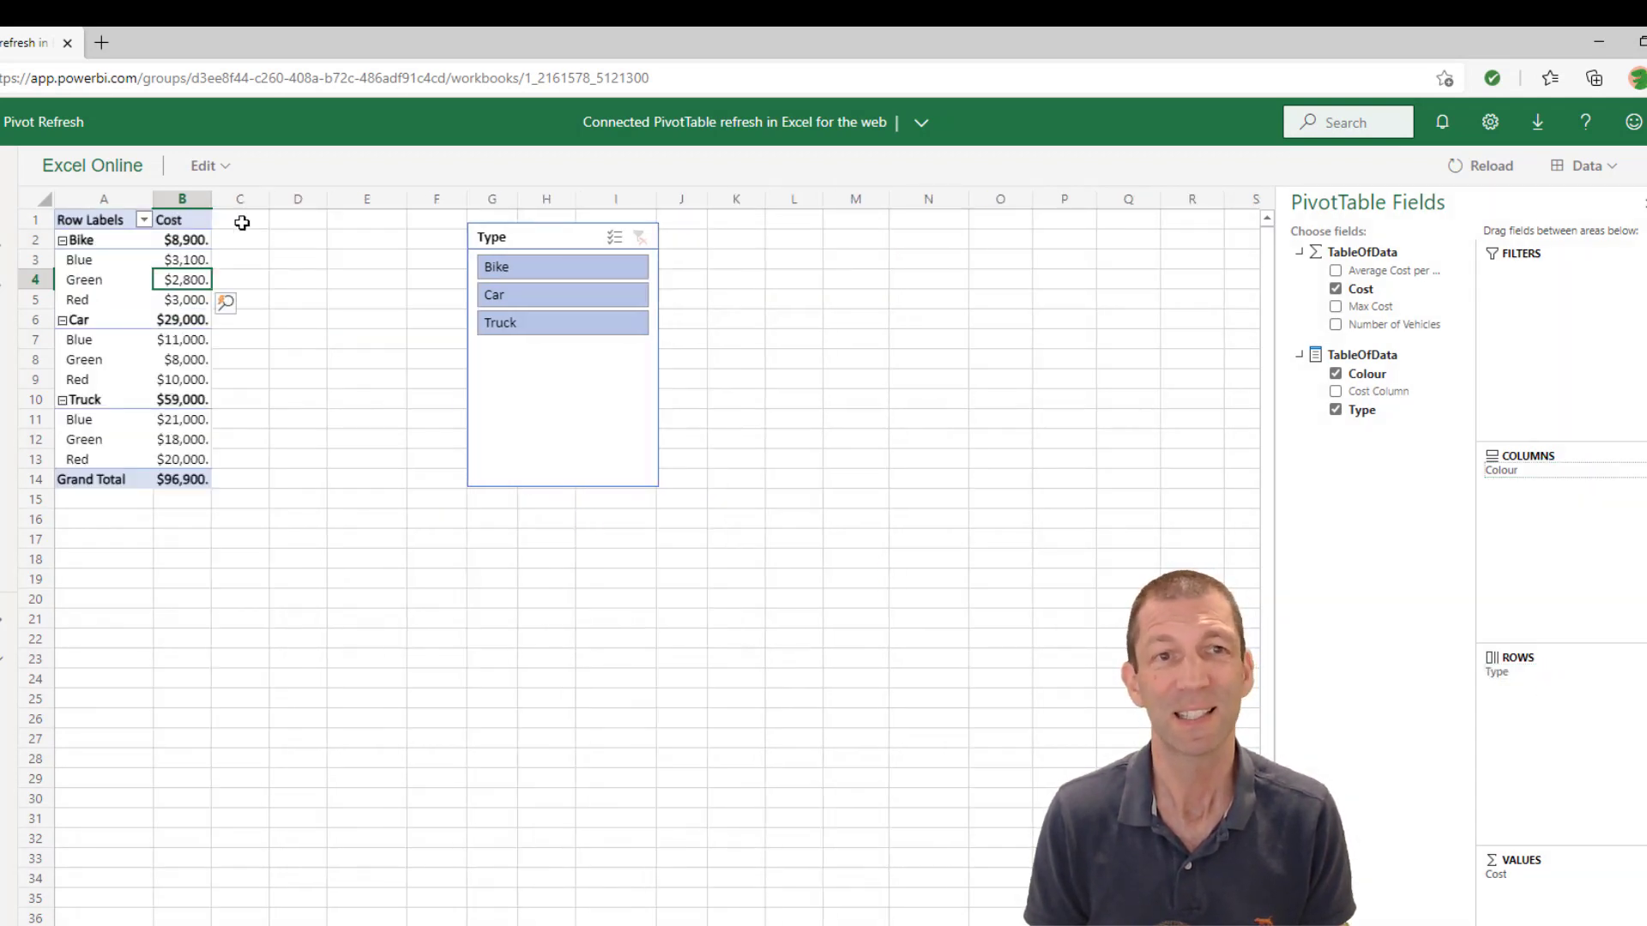
pyautogui.click(224, 172)
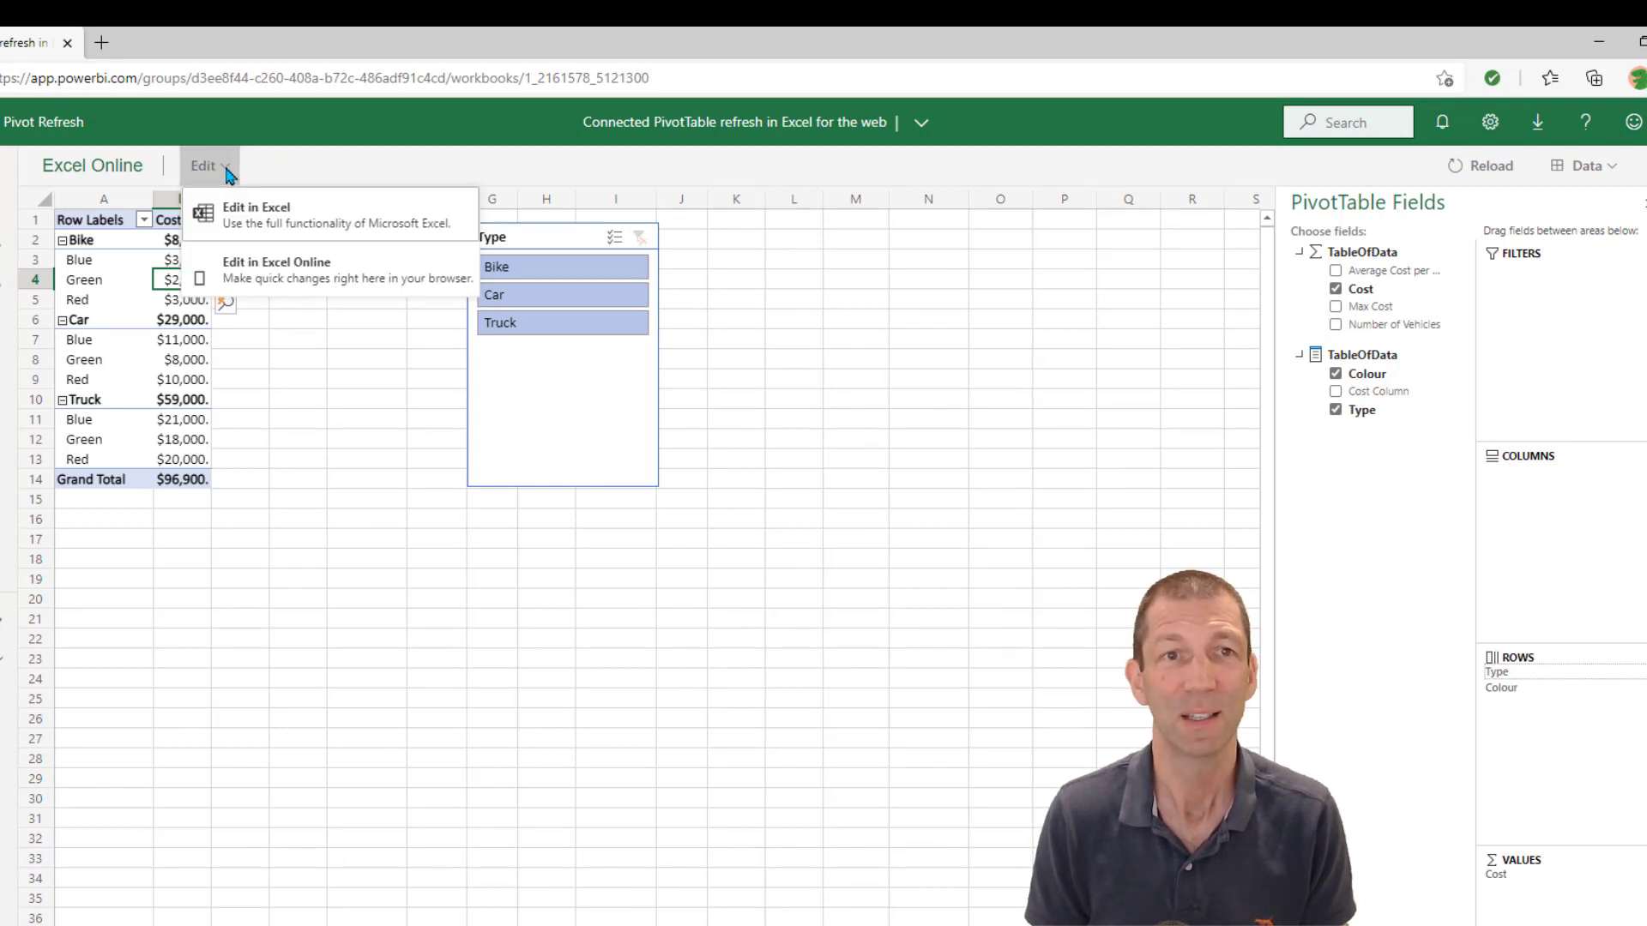
# Reload the workbook and rerun its queries to restore the $96,900 Cost by Type and Colour pivot.
pyautogui.click(349, 339)
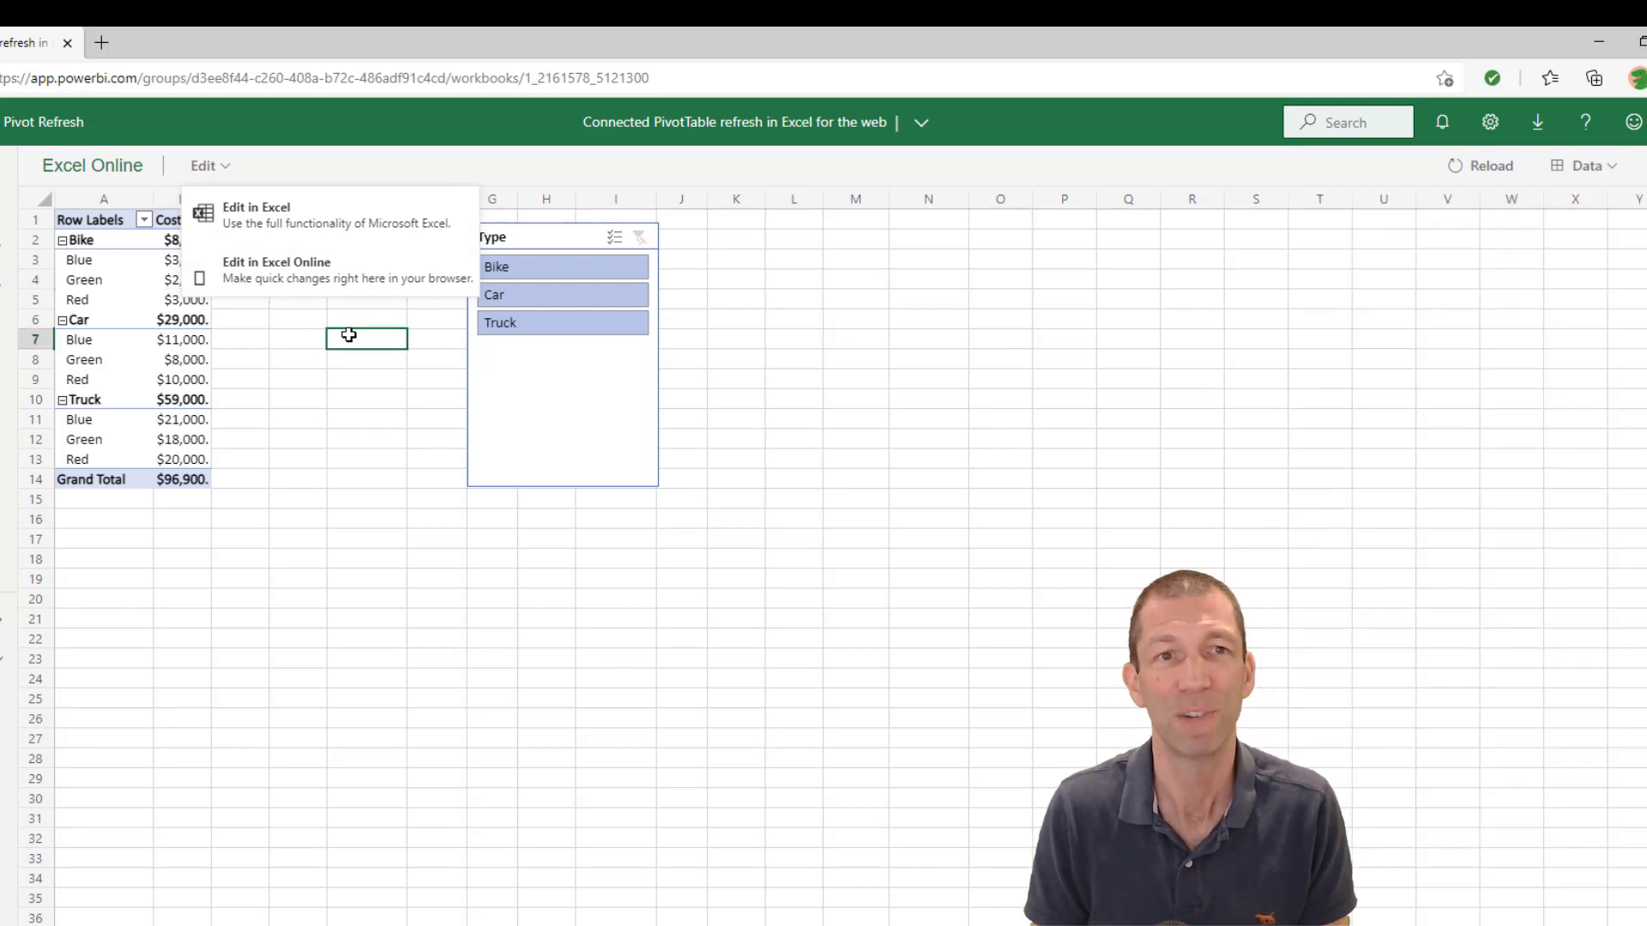
pyautogui.click(1490, 172)
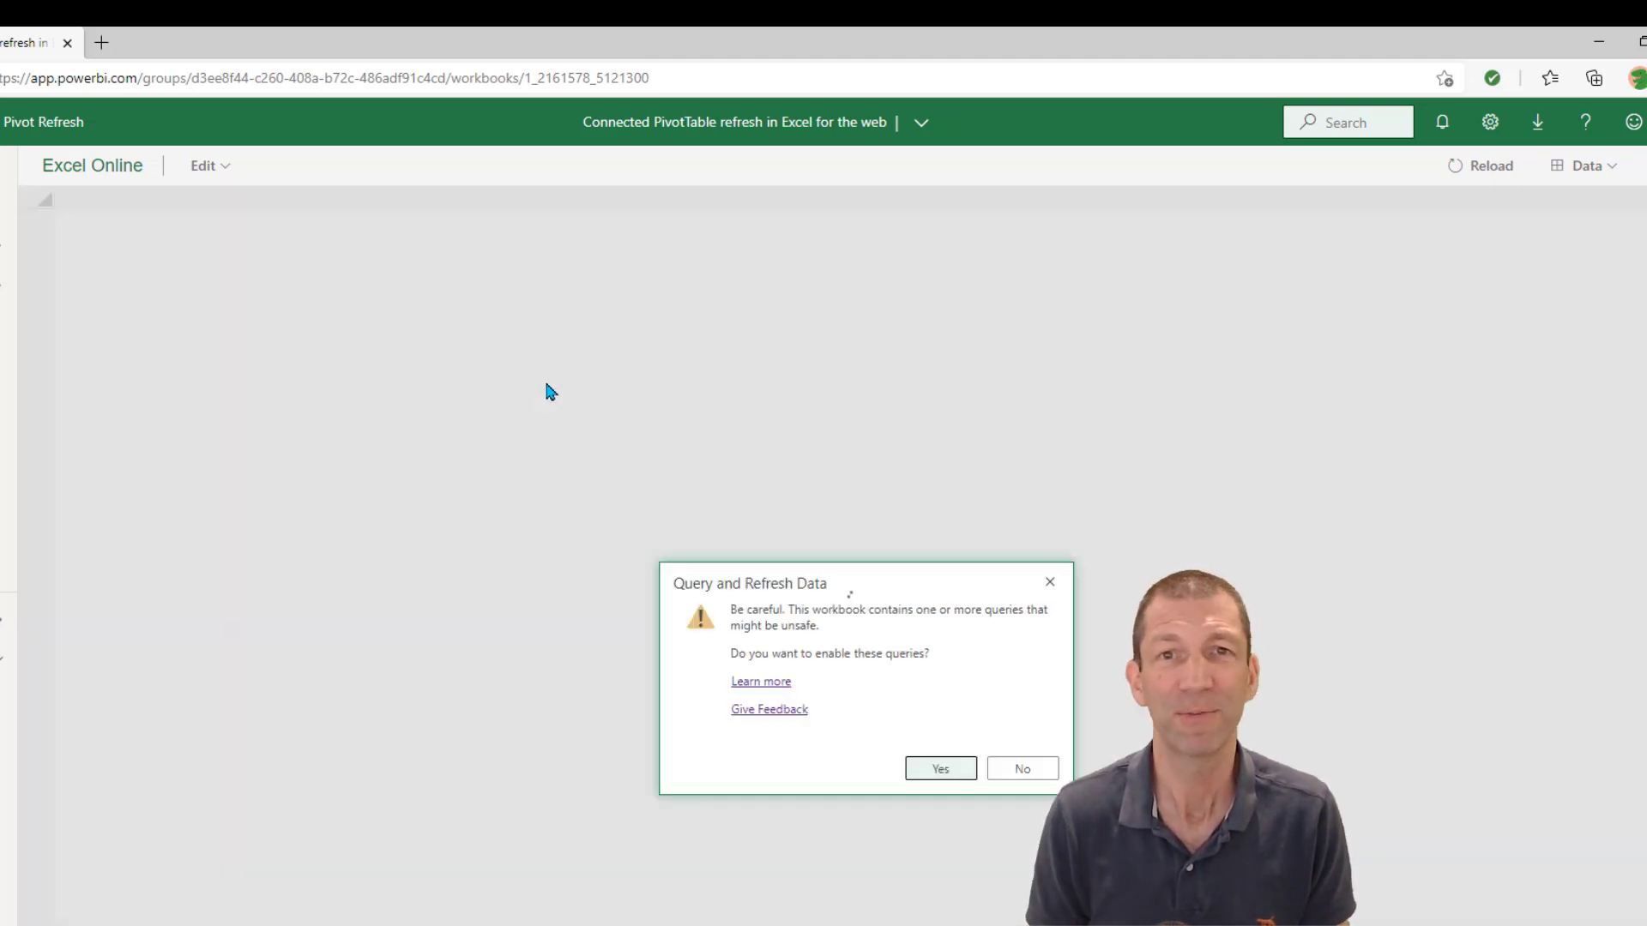
pyautogui.click(959, 770)
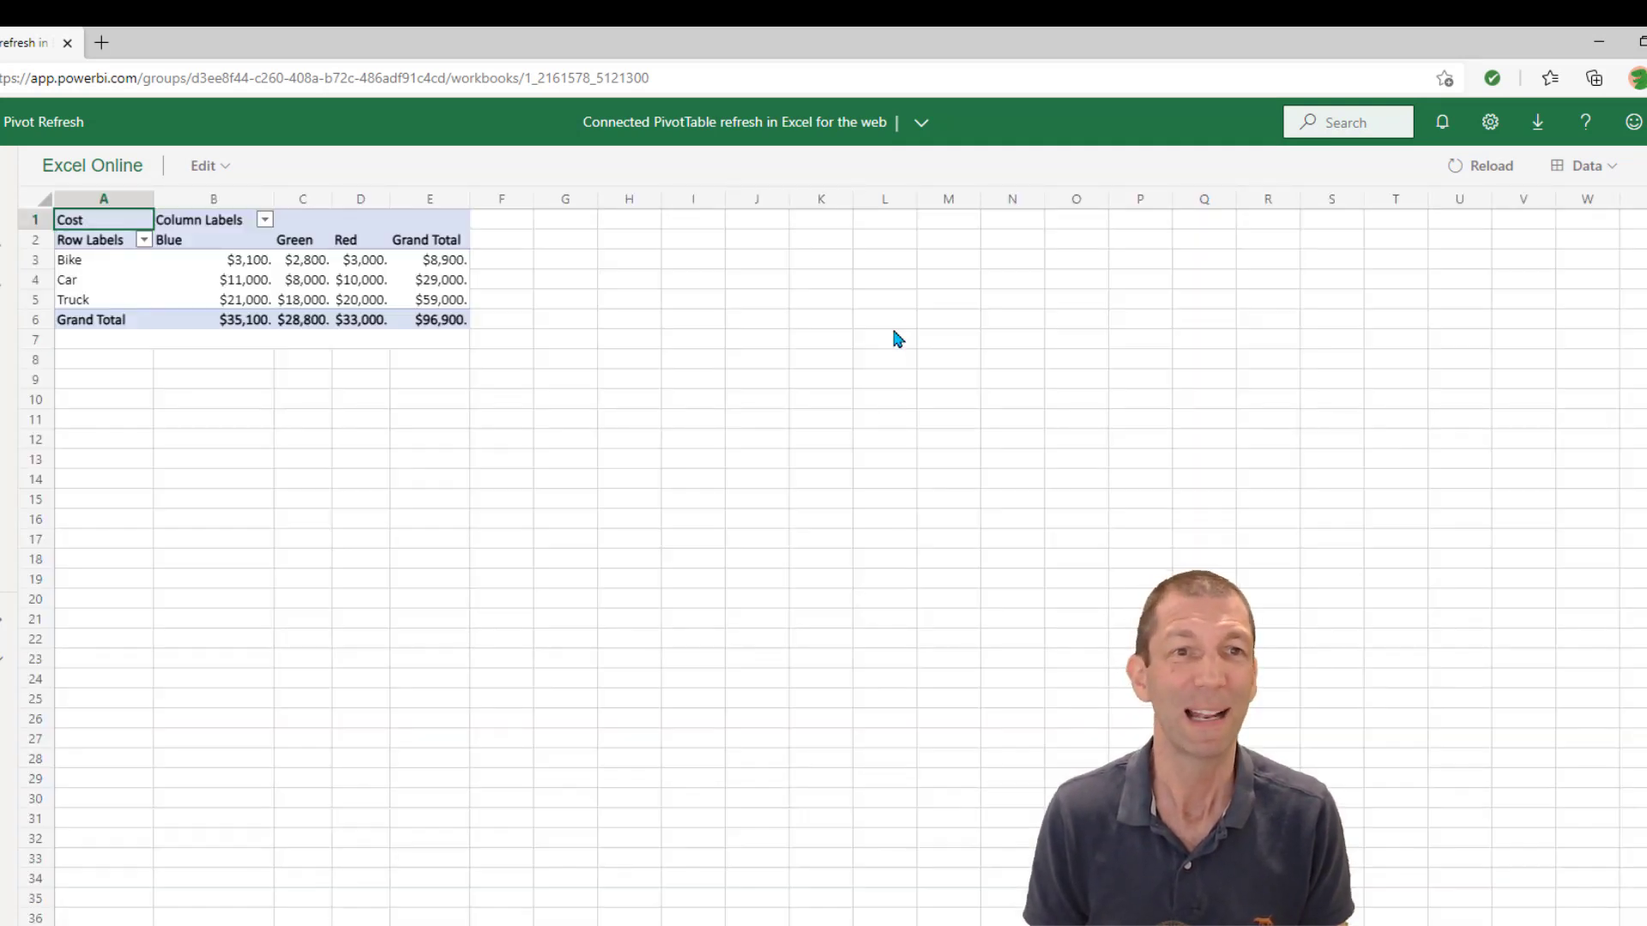
pyautogui.click(361, 273)
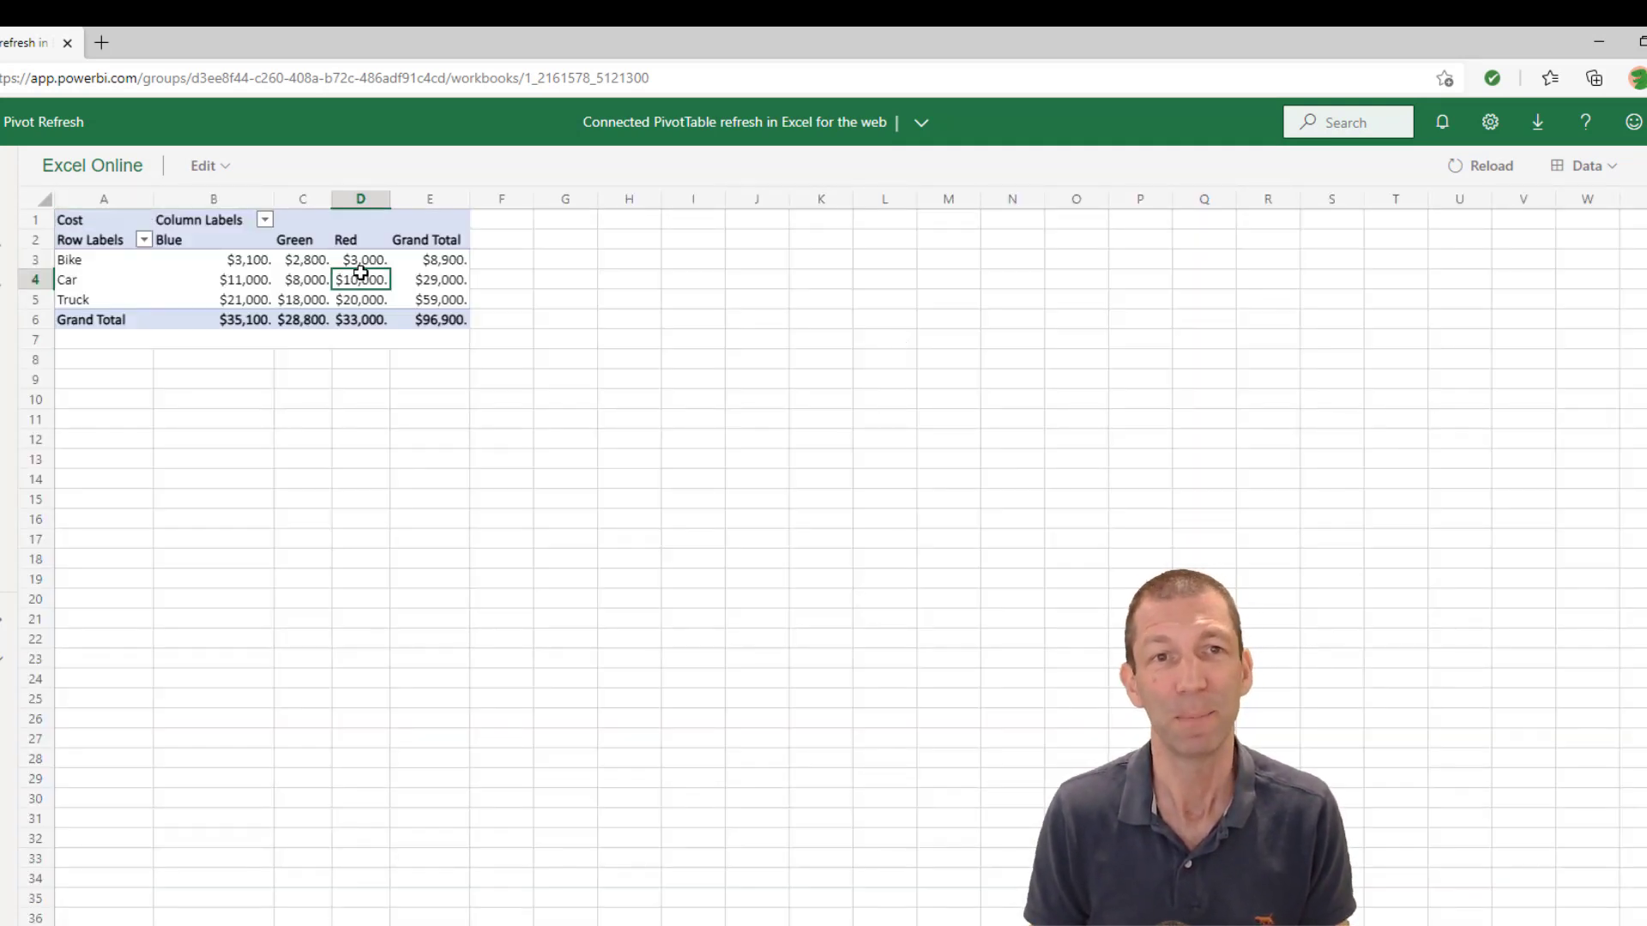
pyautogui.click(249, 259)
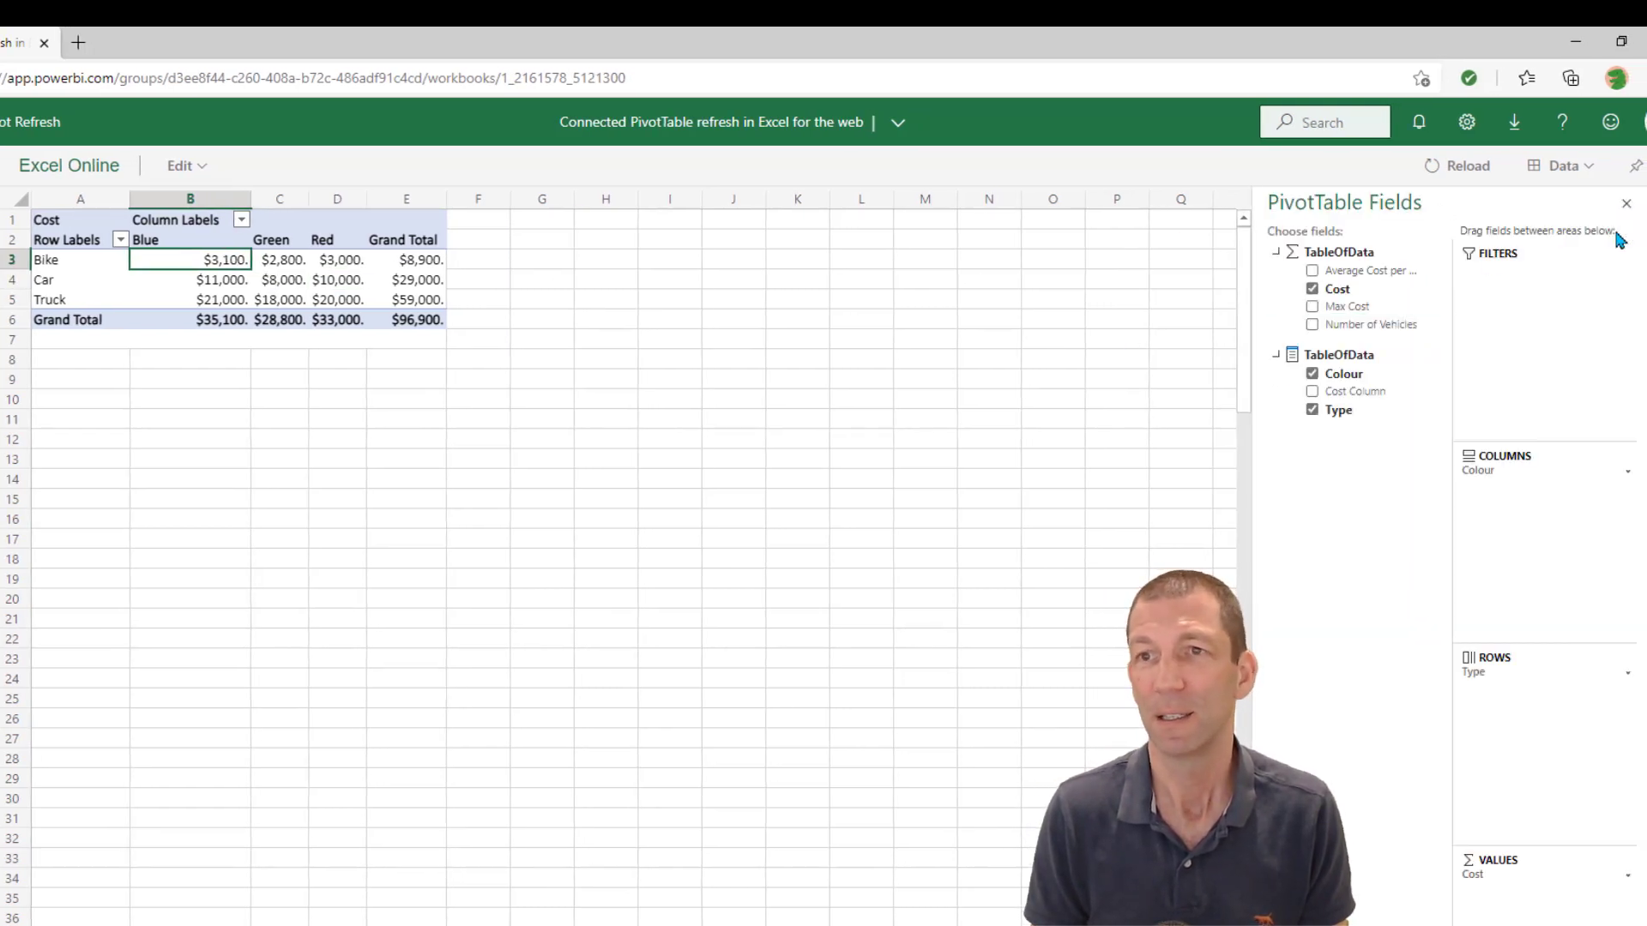
pyautogui.click(1623, 206)
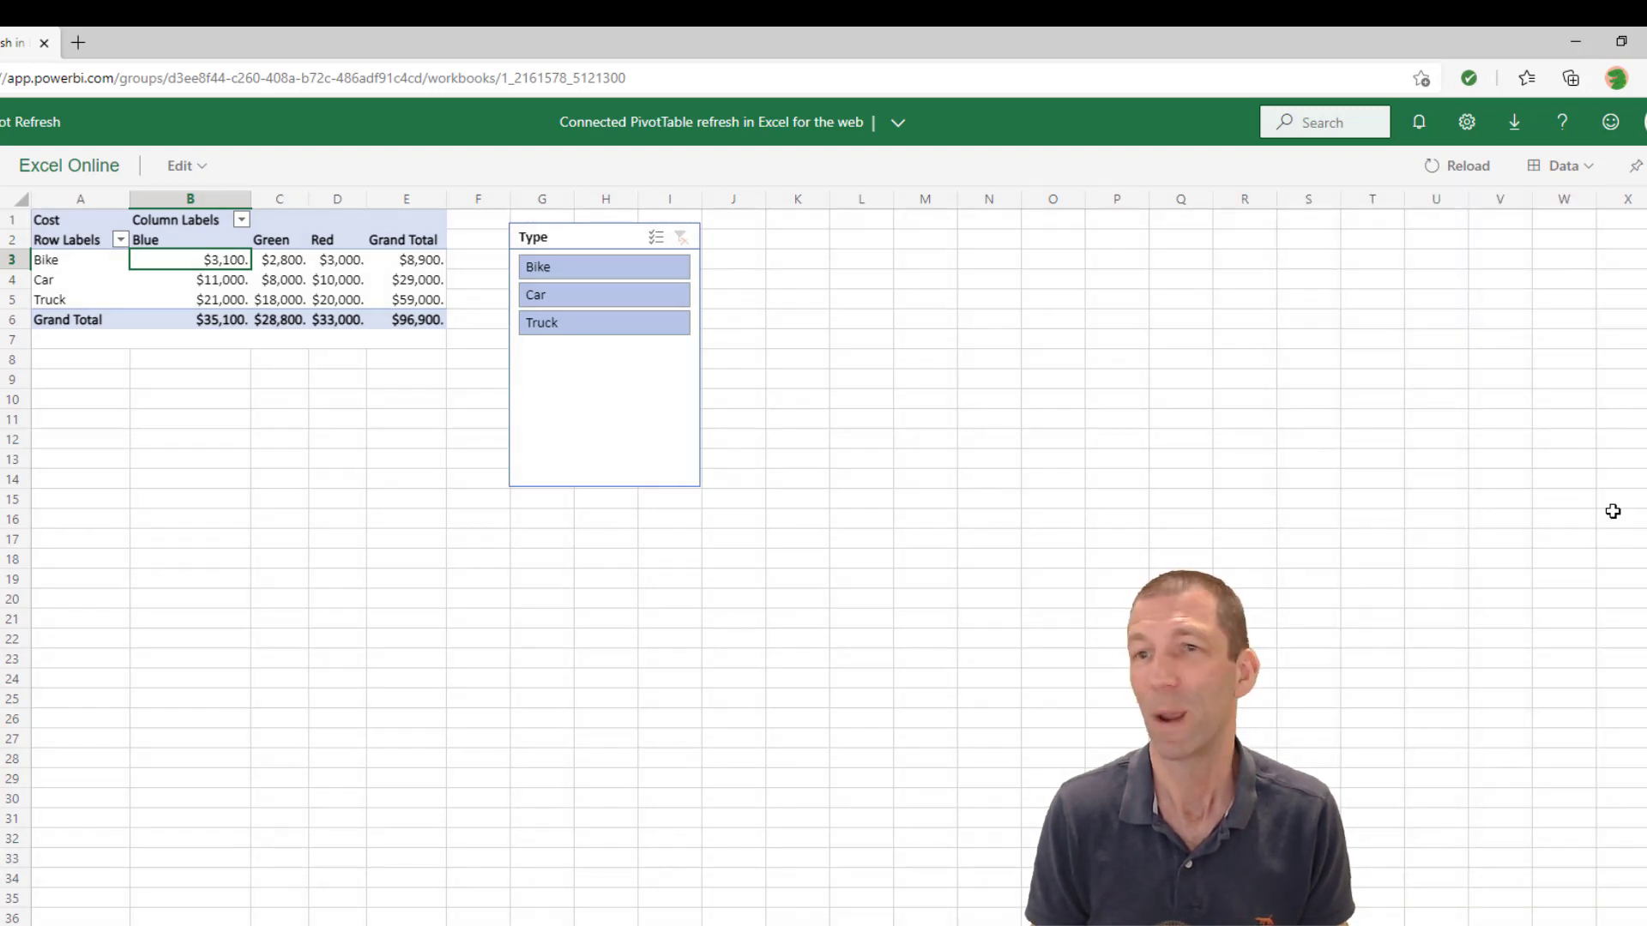
# Reload the workbook again, then browse Excel's data import and PivotTable From Power BI sources.
pyautogui.click(1437, 174)
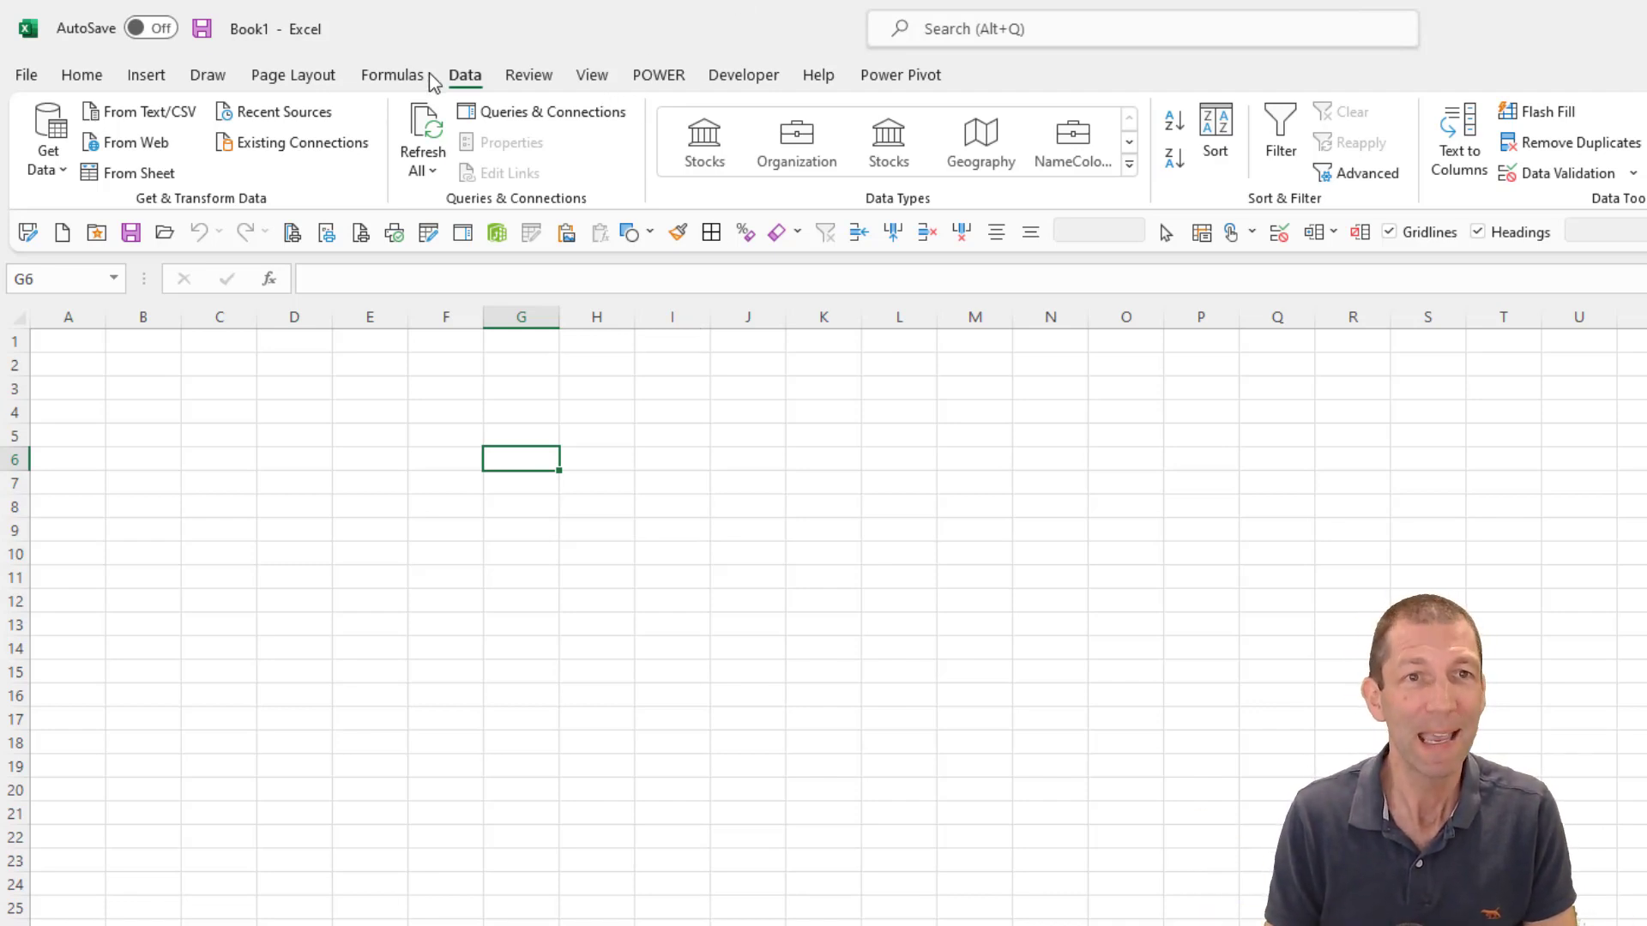
pyautogui.click(62, 172)
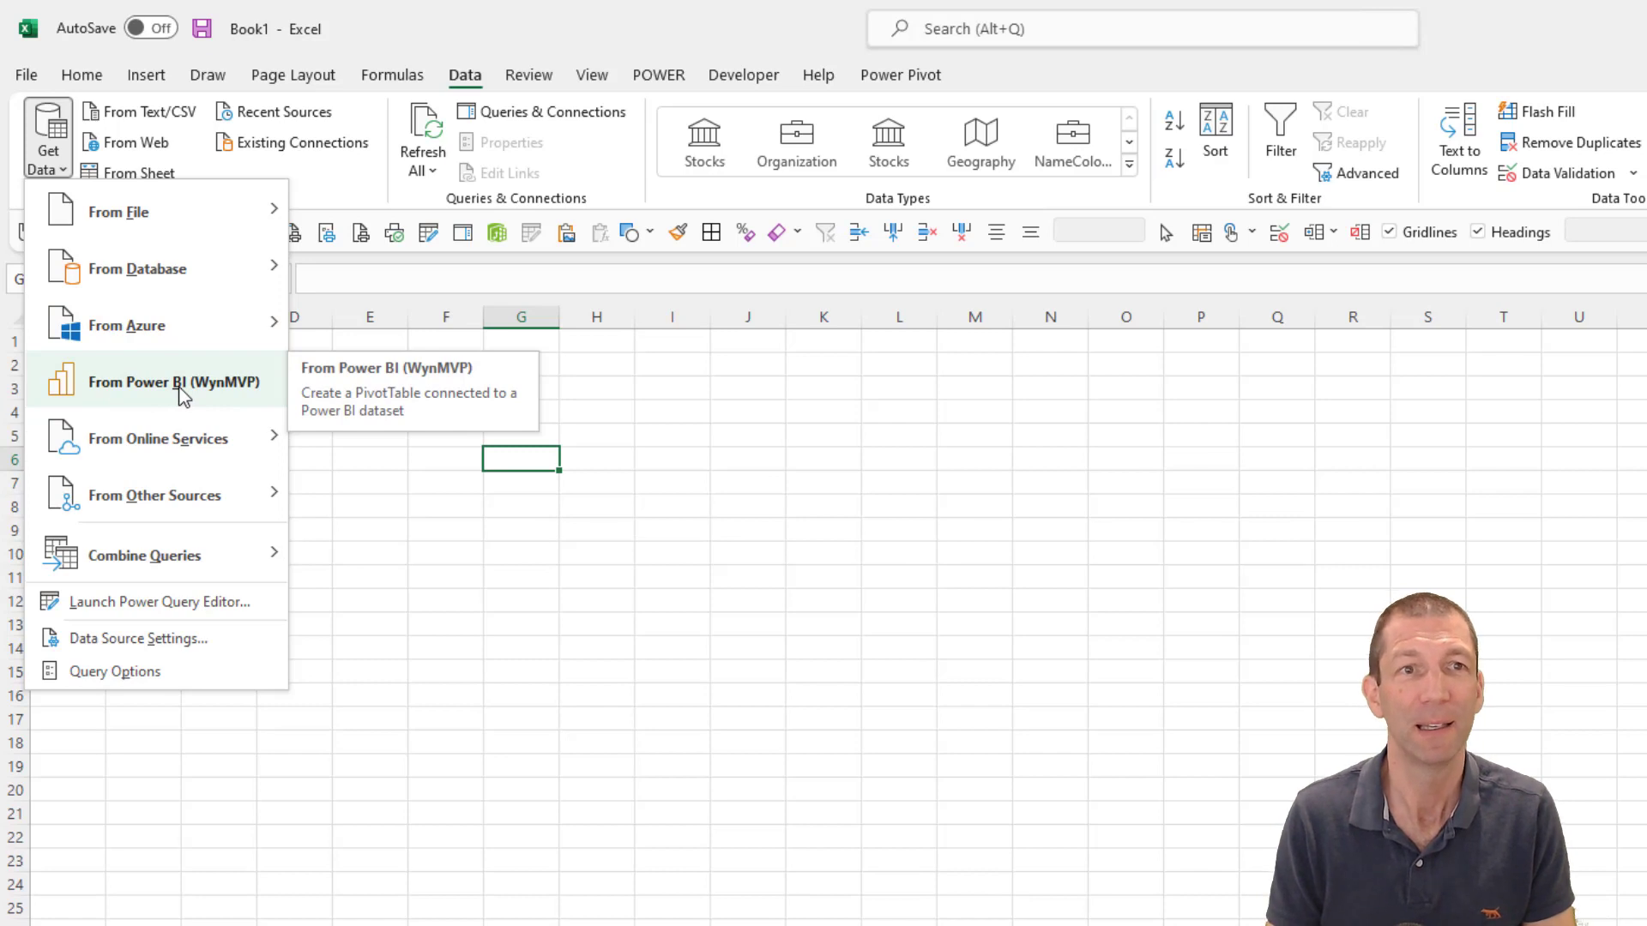
pyautogui.press('Escape')
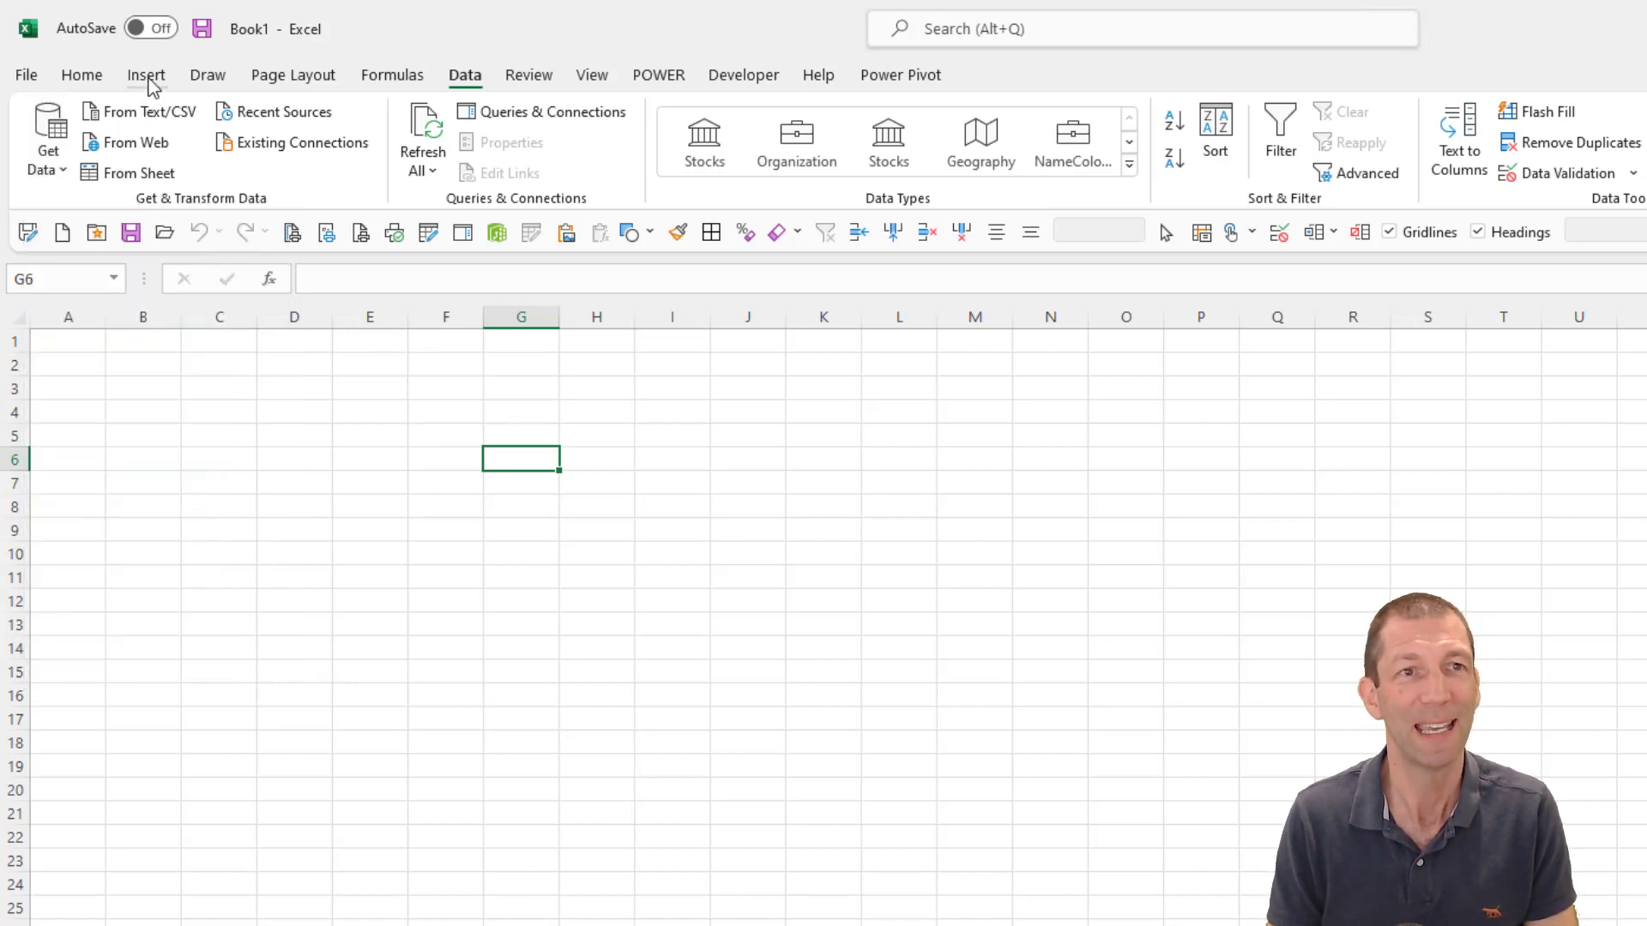
pyautogui.click(148, 76)
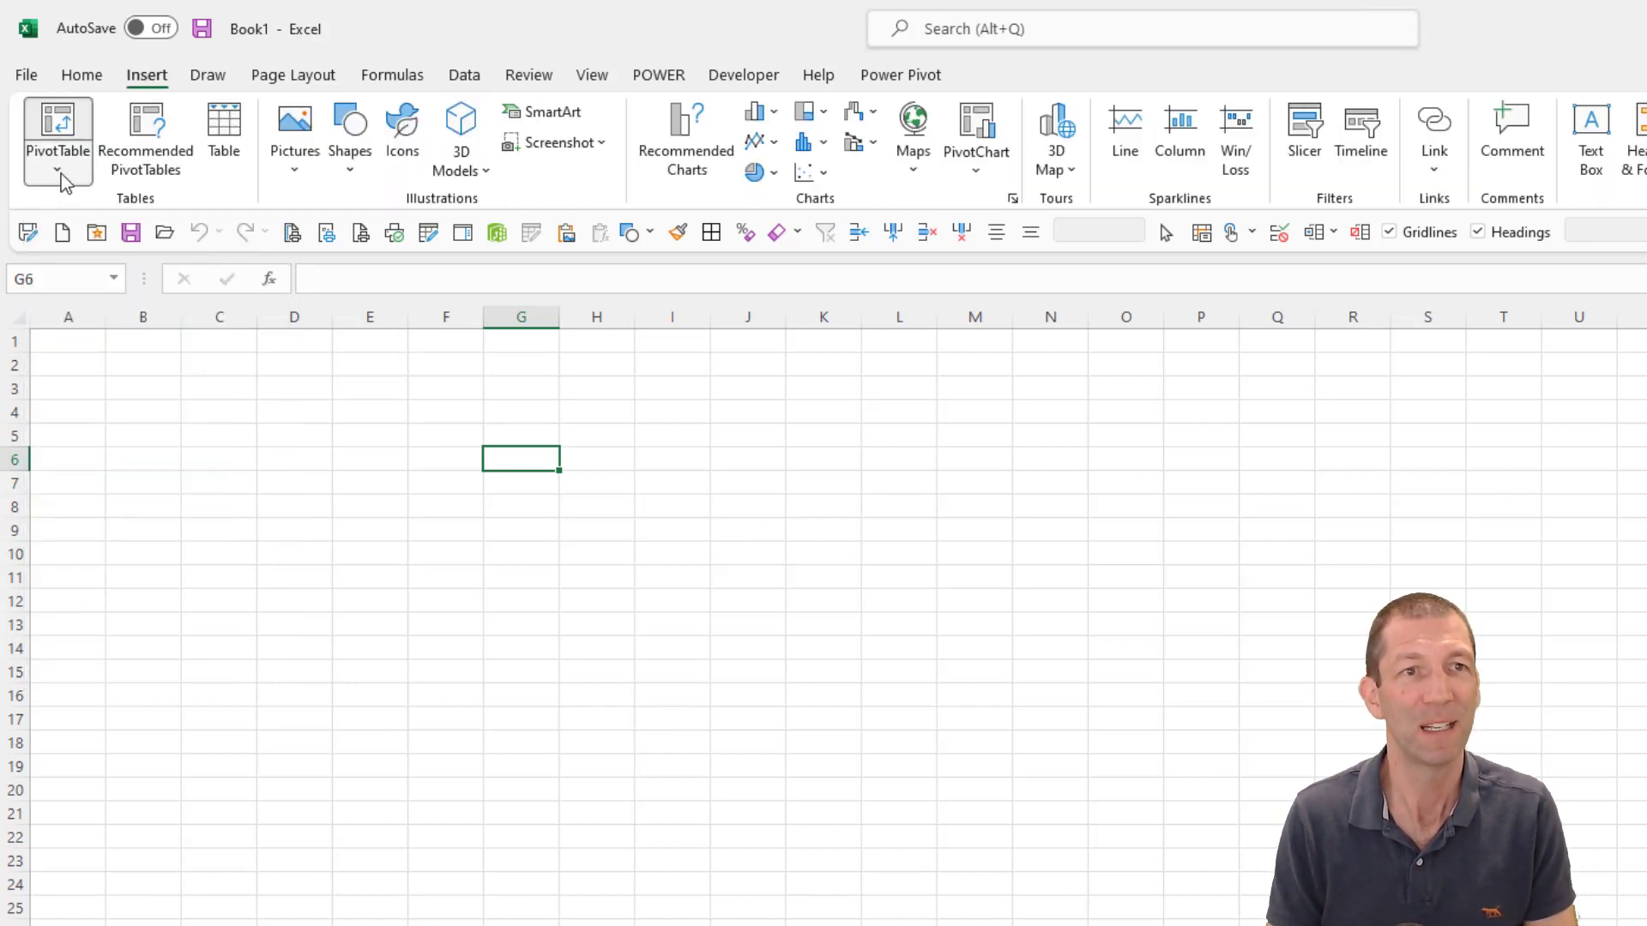
pyautogui.click(58, 170)
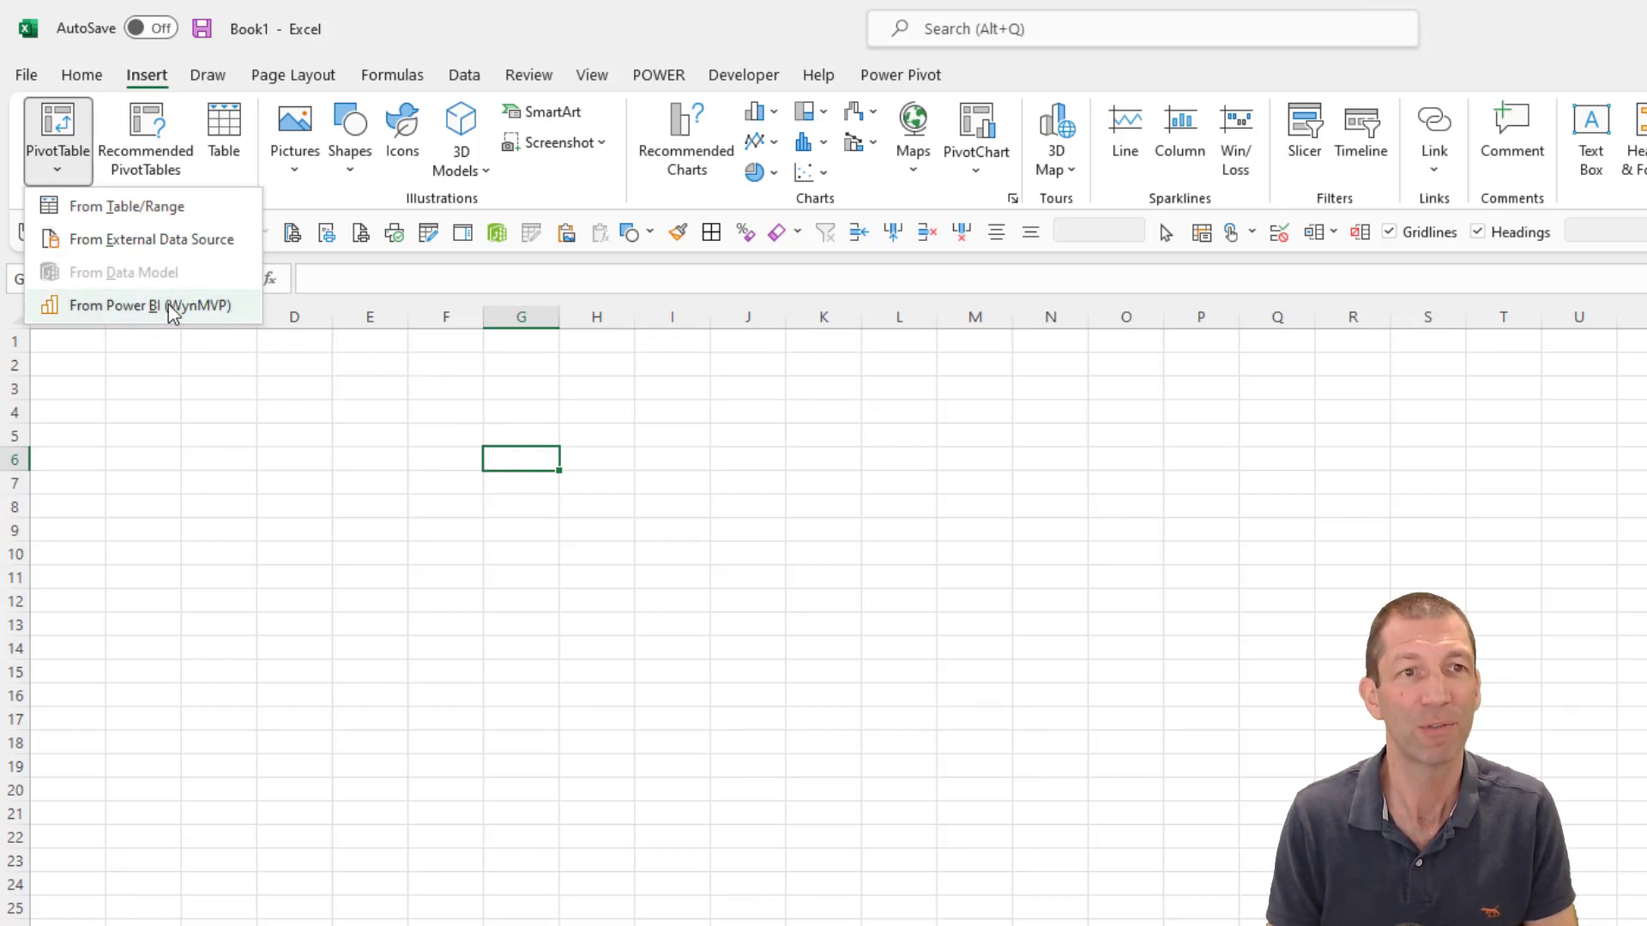
pyautogui.press('Escape')
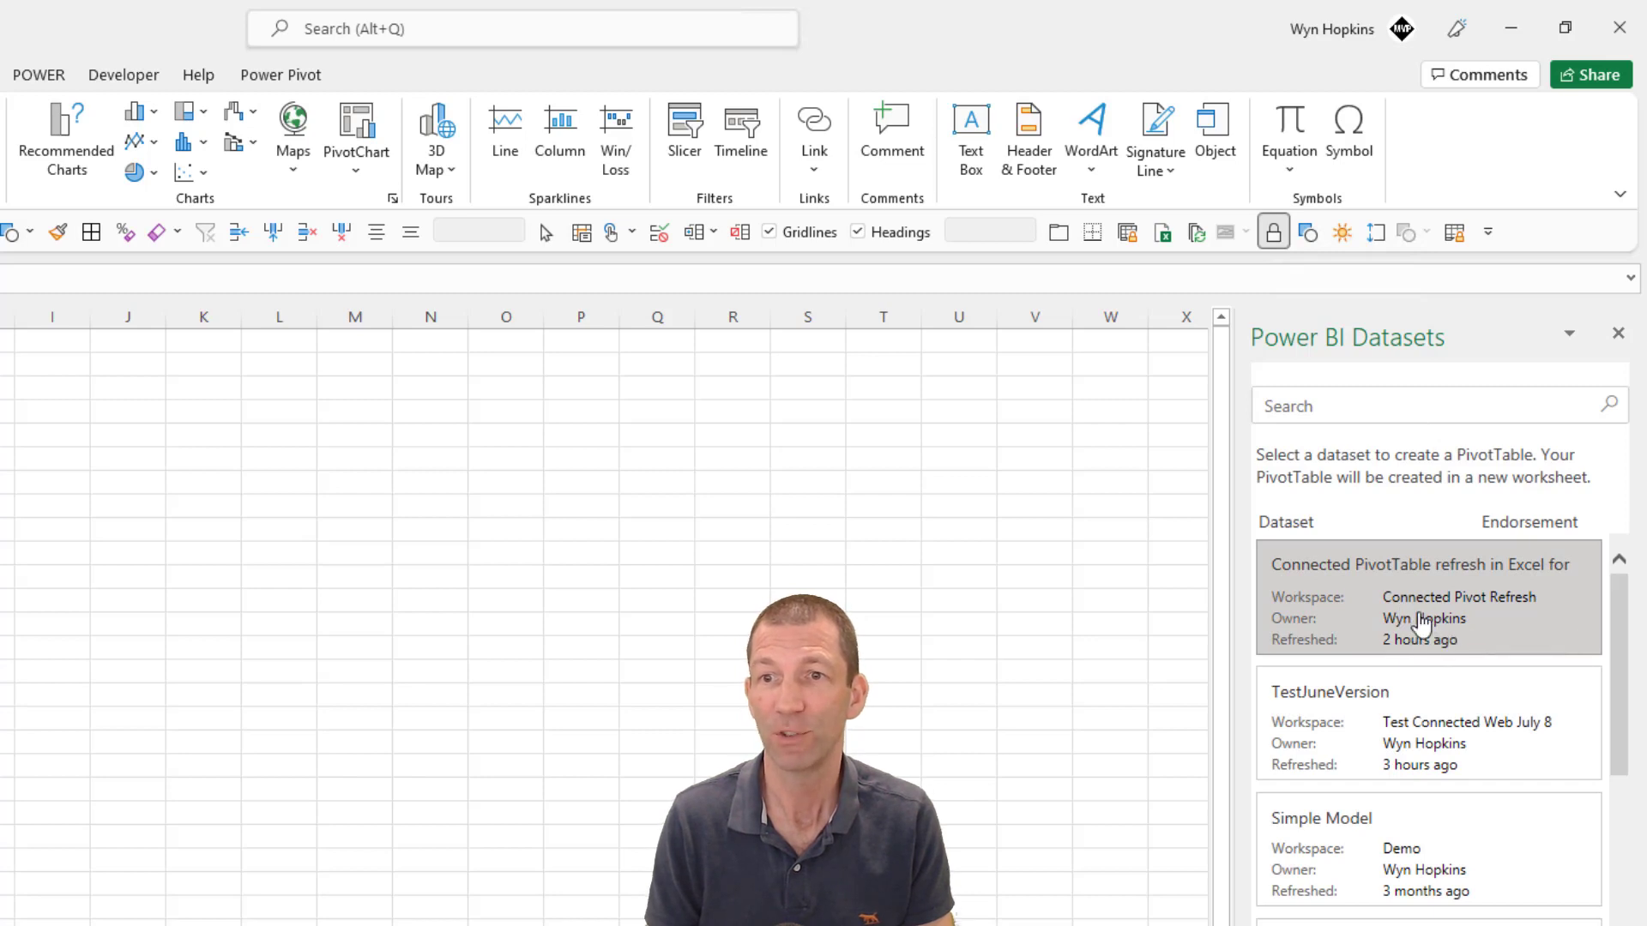
# Build a PivotTable from Connected PivotTable refresh with Cost in Values, Type in Rows, plus a Colour slicer.
pyautogui.click(1419, 620)
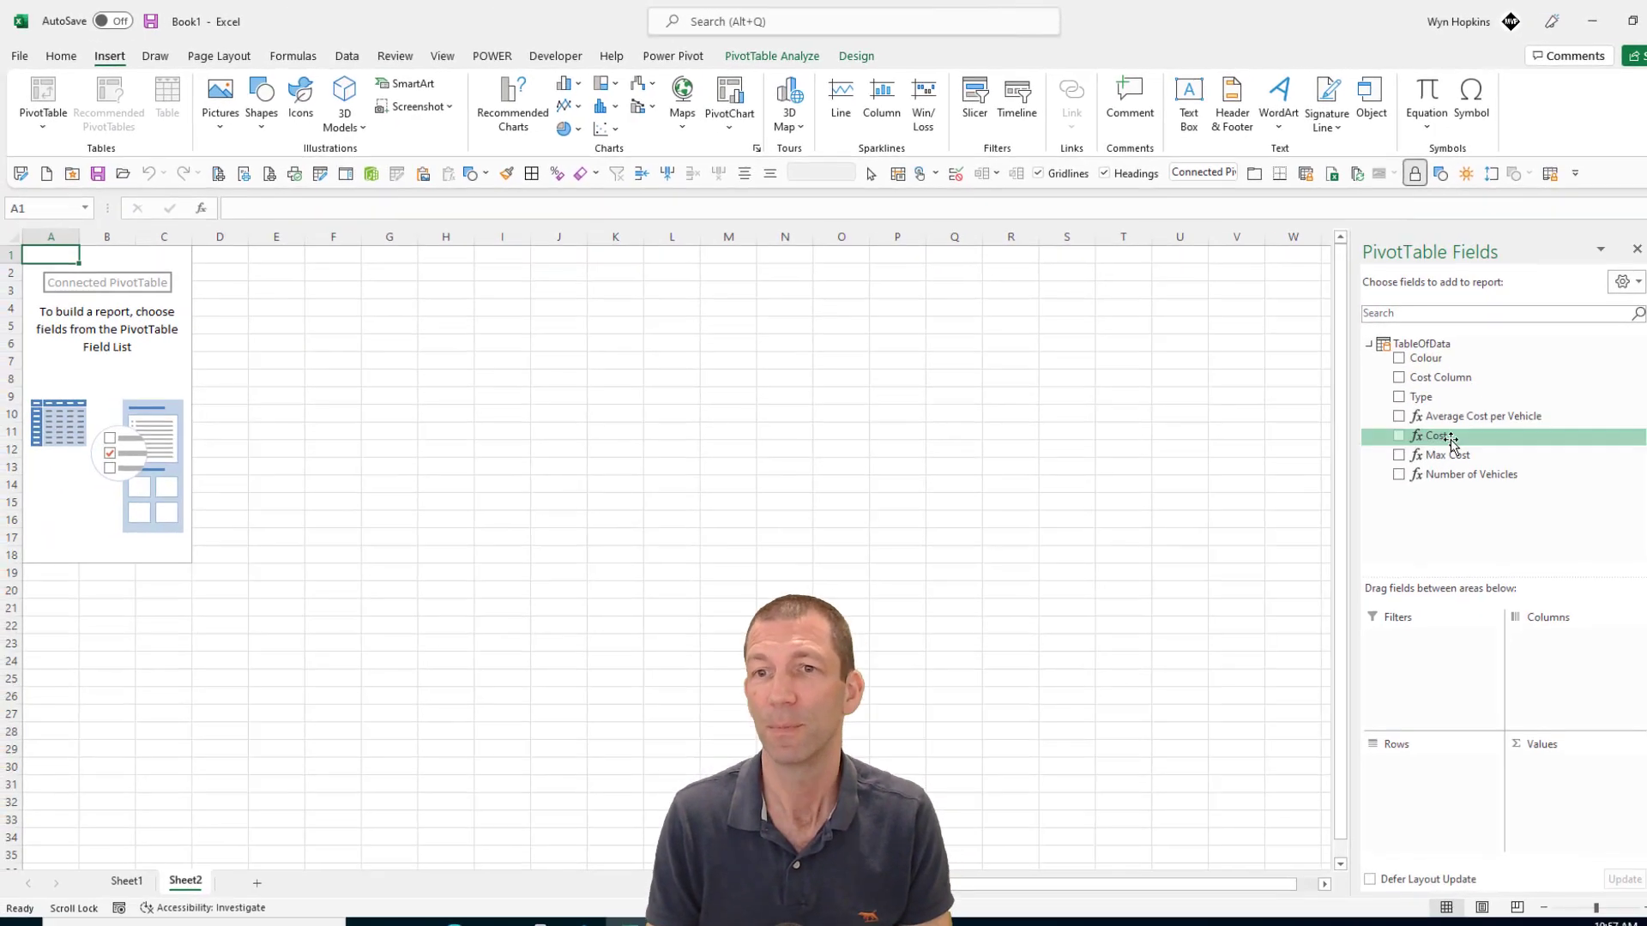
pyautogui.moveTo(1356, 582); pyautogui.dragTo(1539, 759)
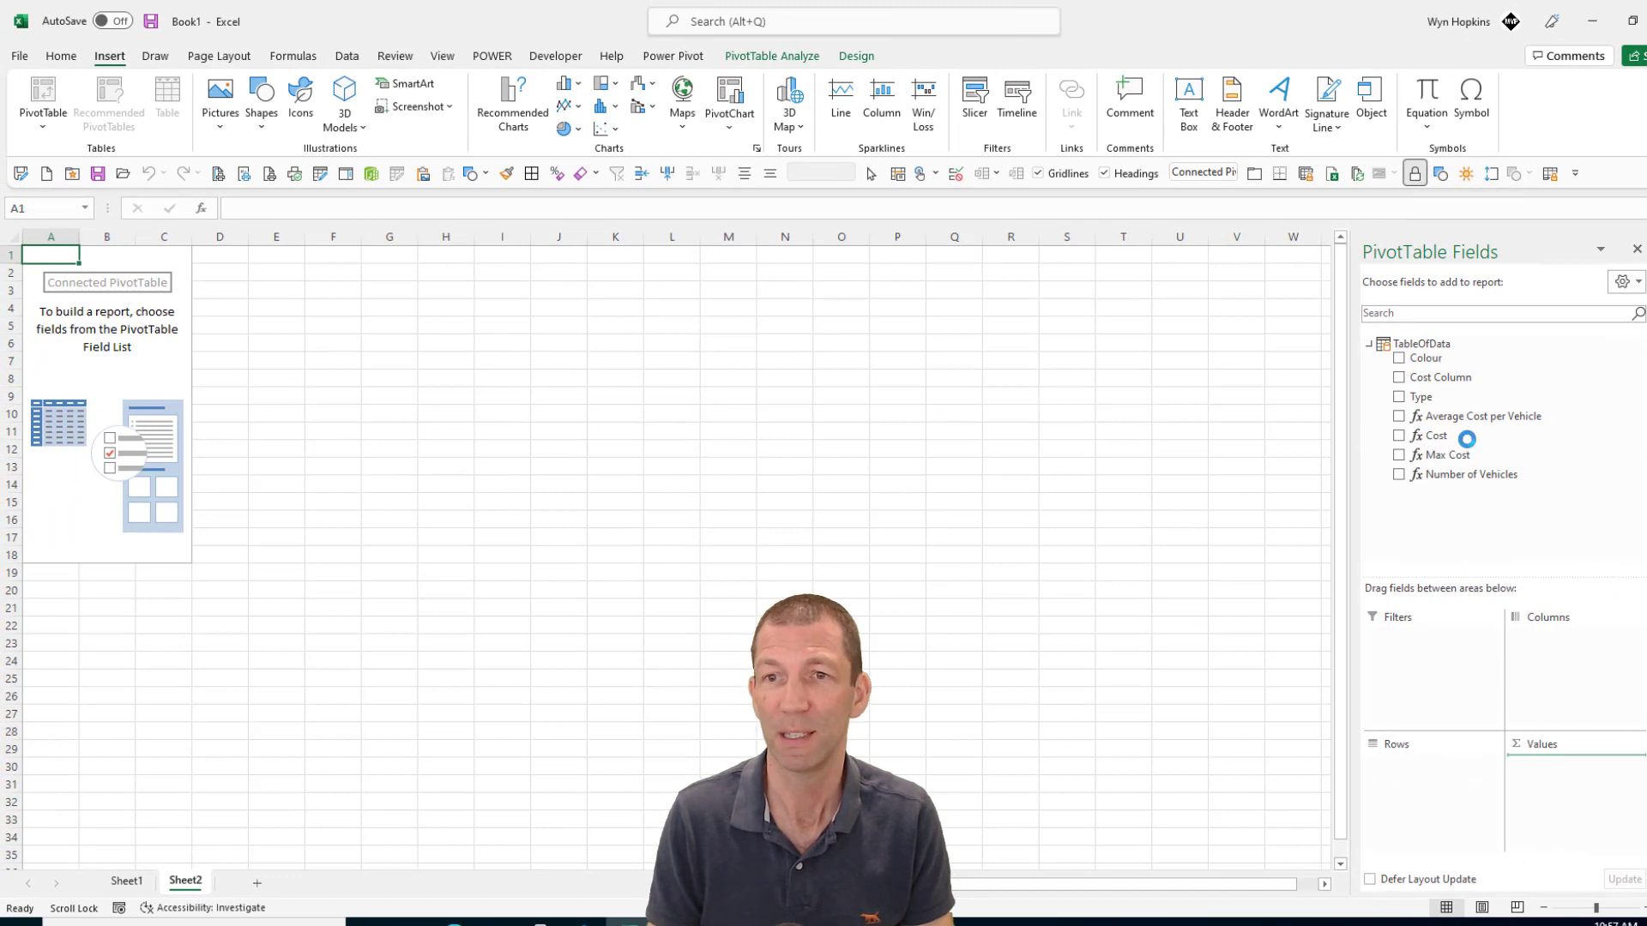
pyautogui.moveTo(1434, 394); pyautogui.dragTo(1411, 776)
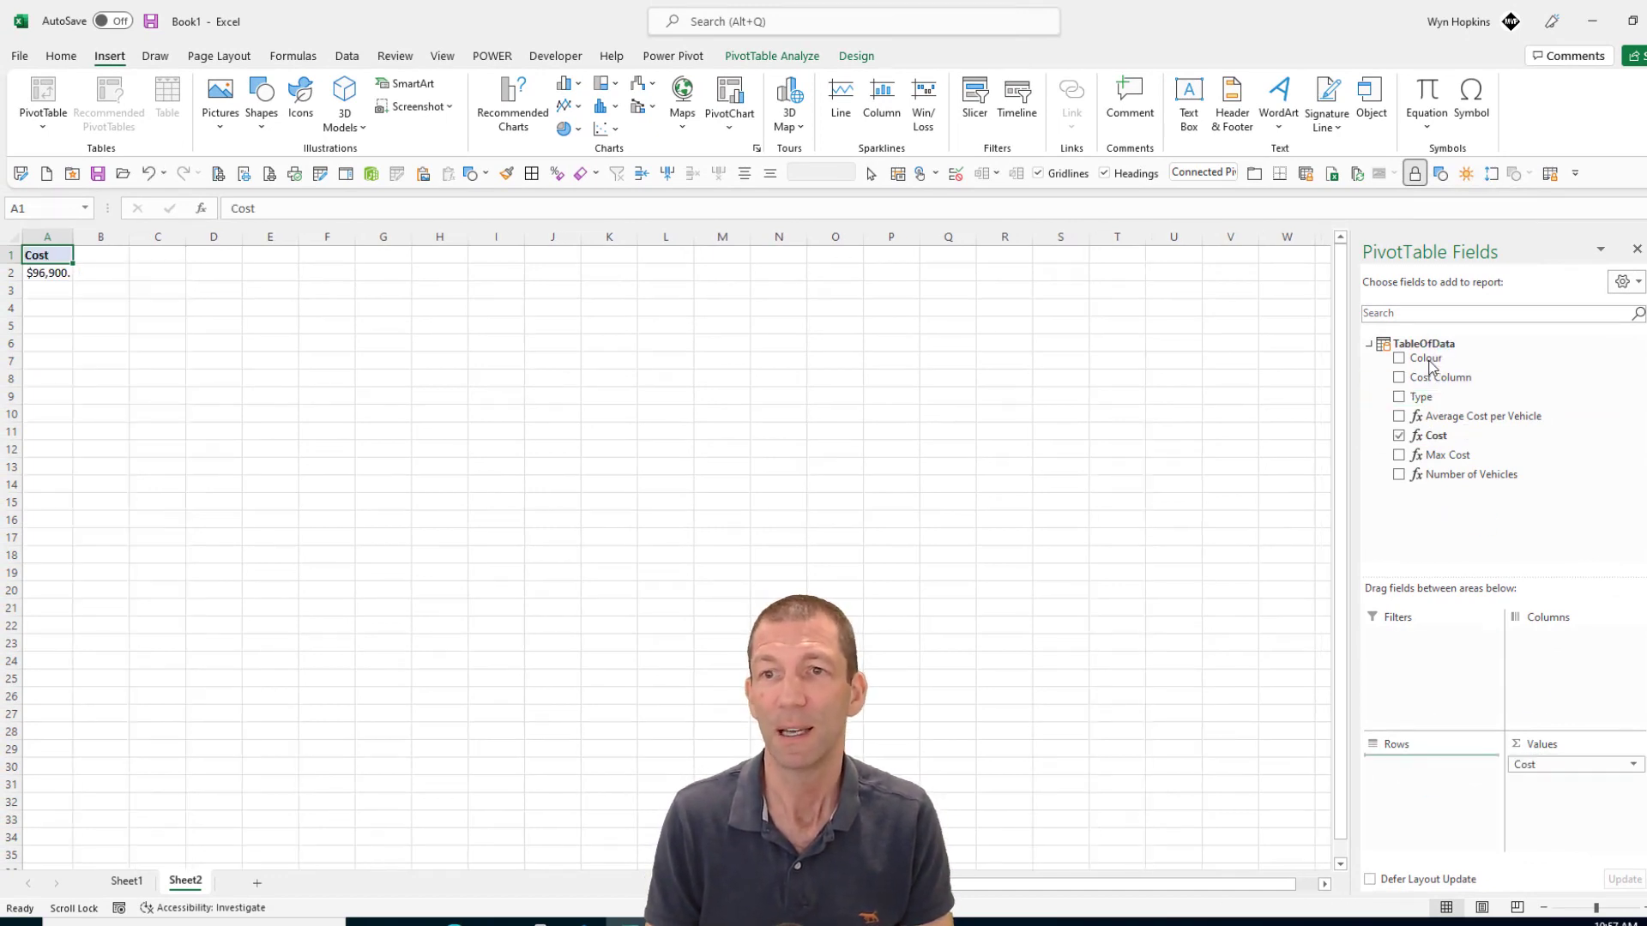
pyautogui.rightClick(1428, 361)
pyautogui.click(1484, 455)
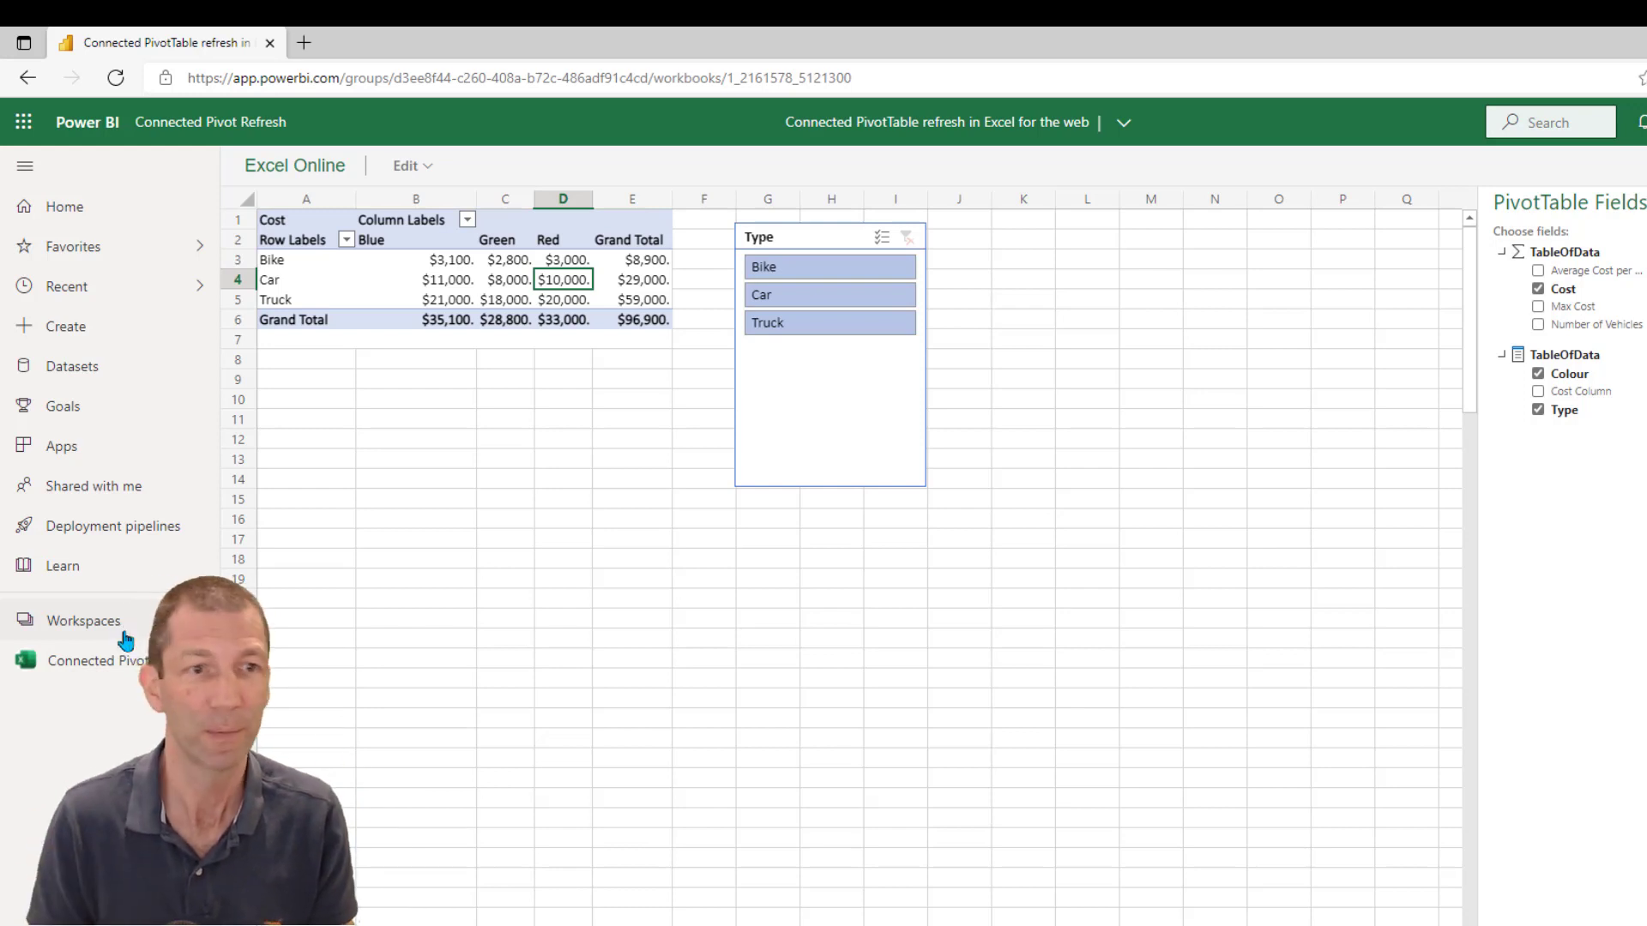
# Add the test Pro user to the Connected Pivot Refresh workspace with the Viewer role.
pyautogui.click(104, 666)
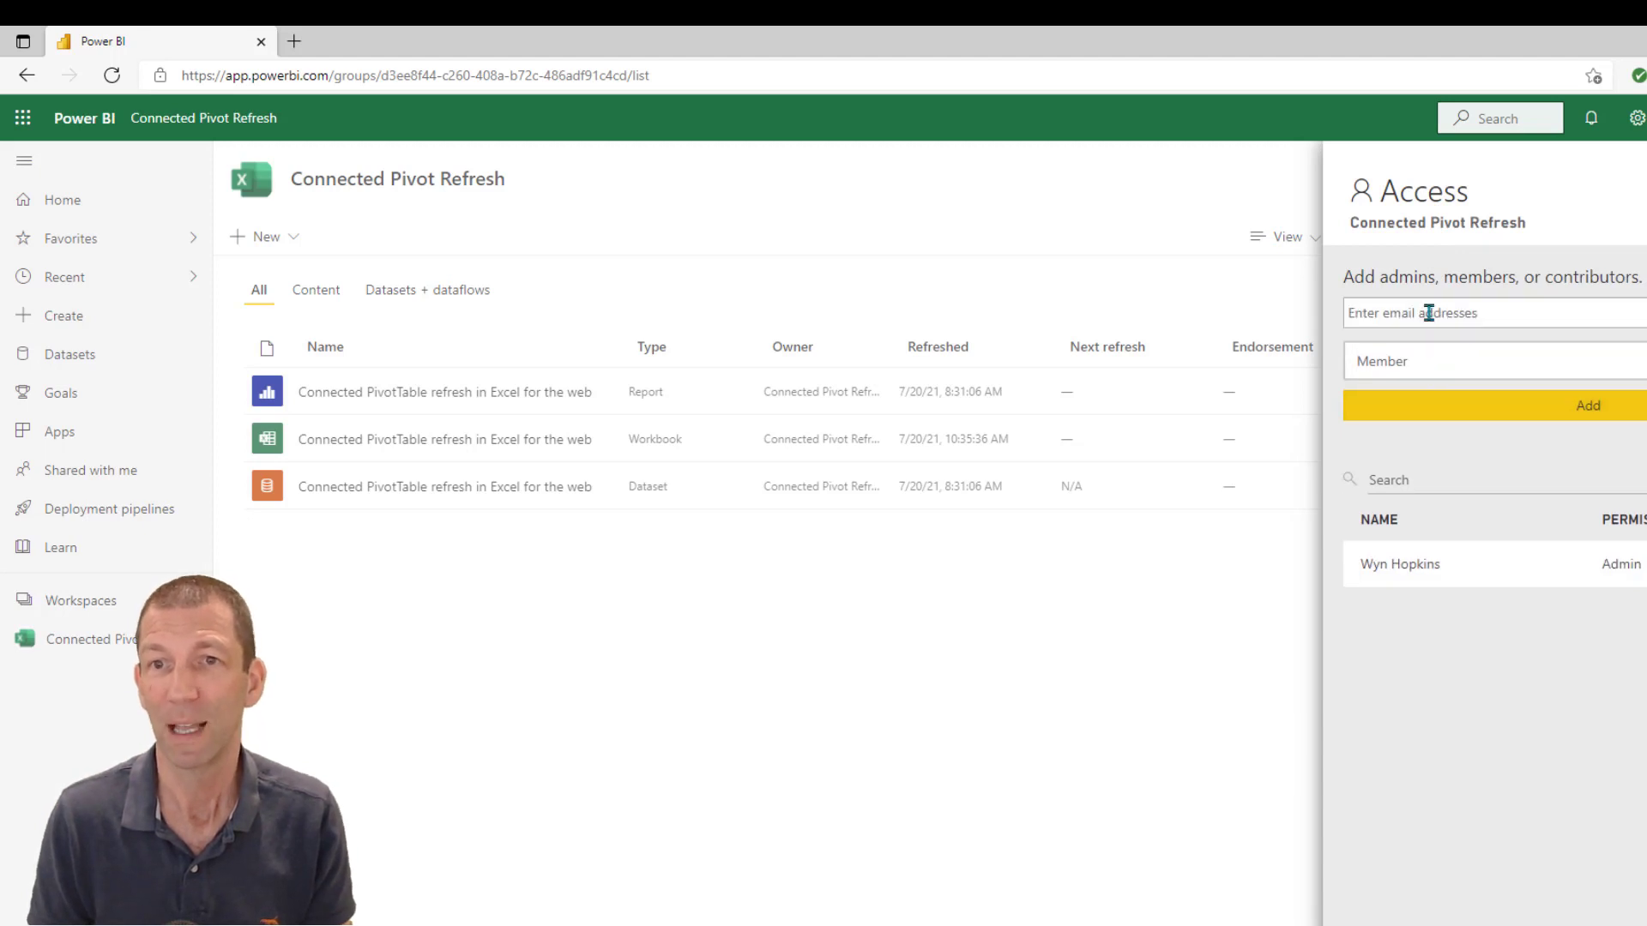
pyautogui.write('pro')
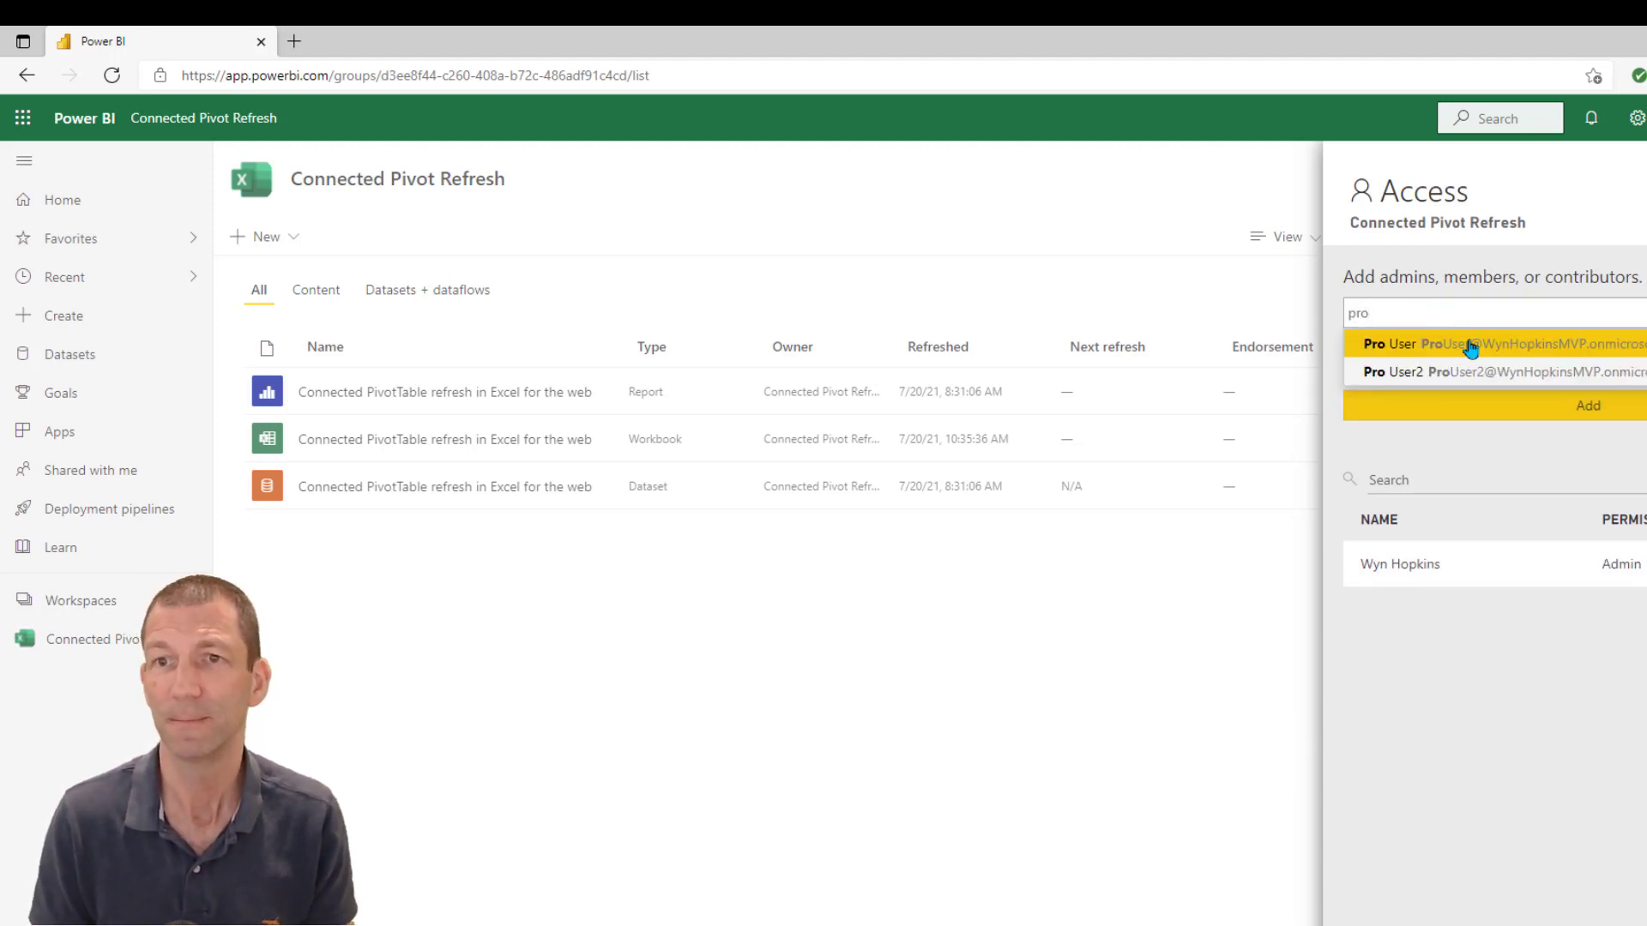
pyautogui.click(1470, 347)
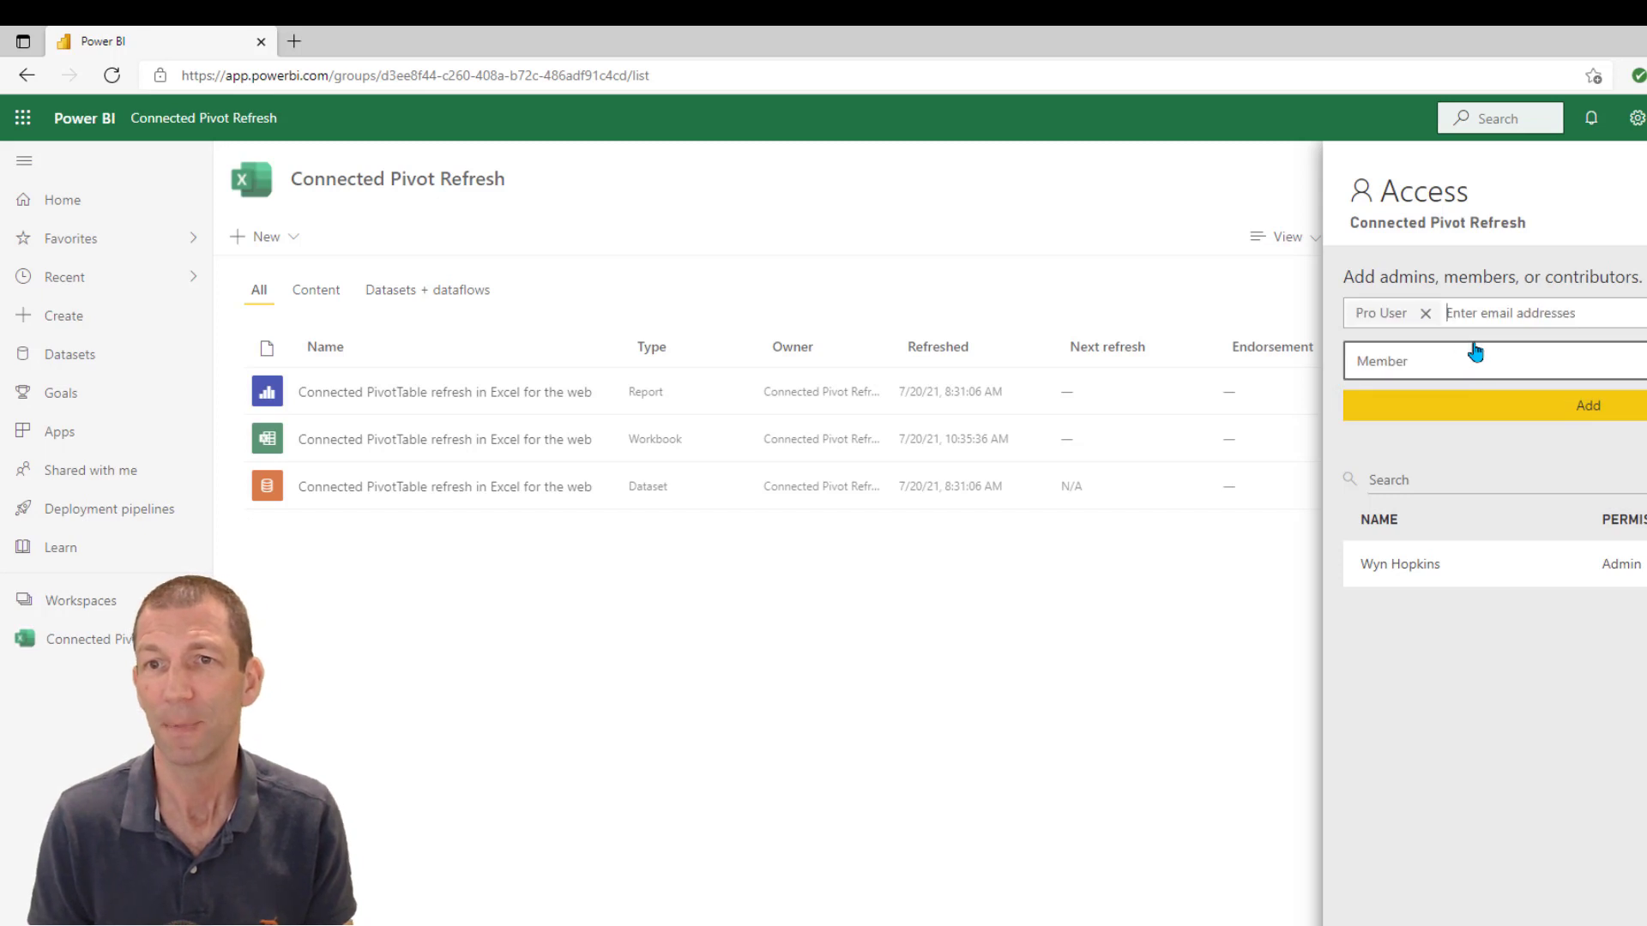
pyautogui.click(1522, 358)
pyautogui.click(1410, 498)
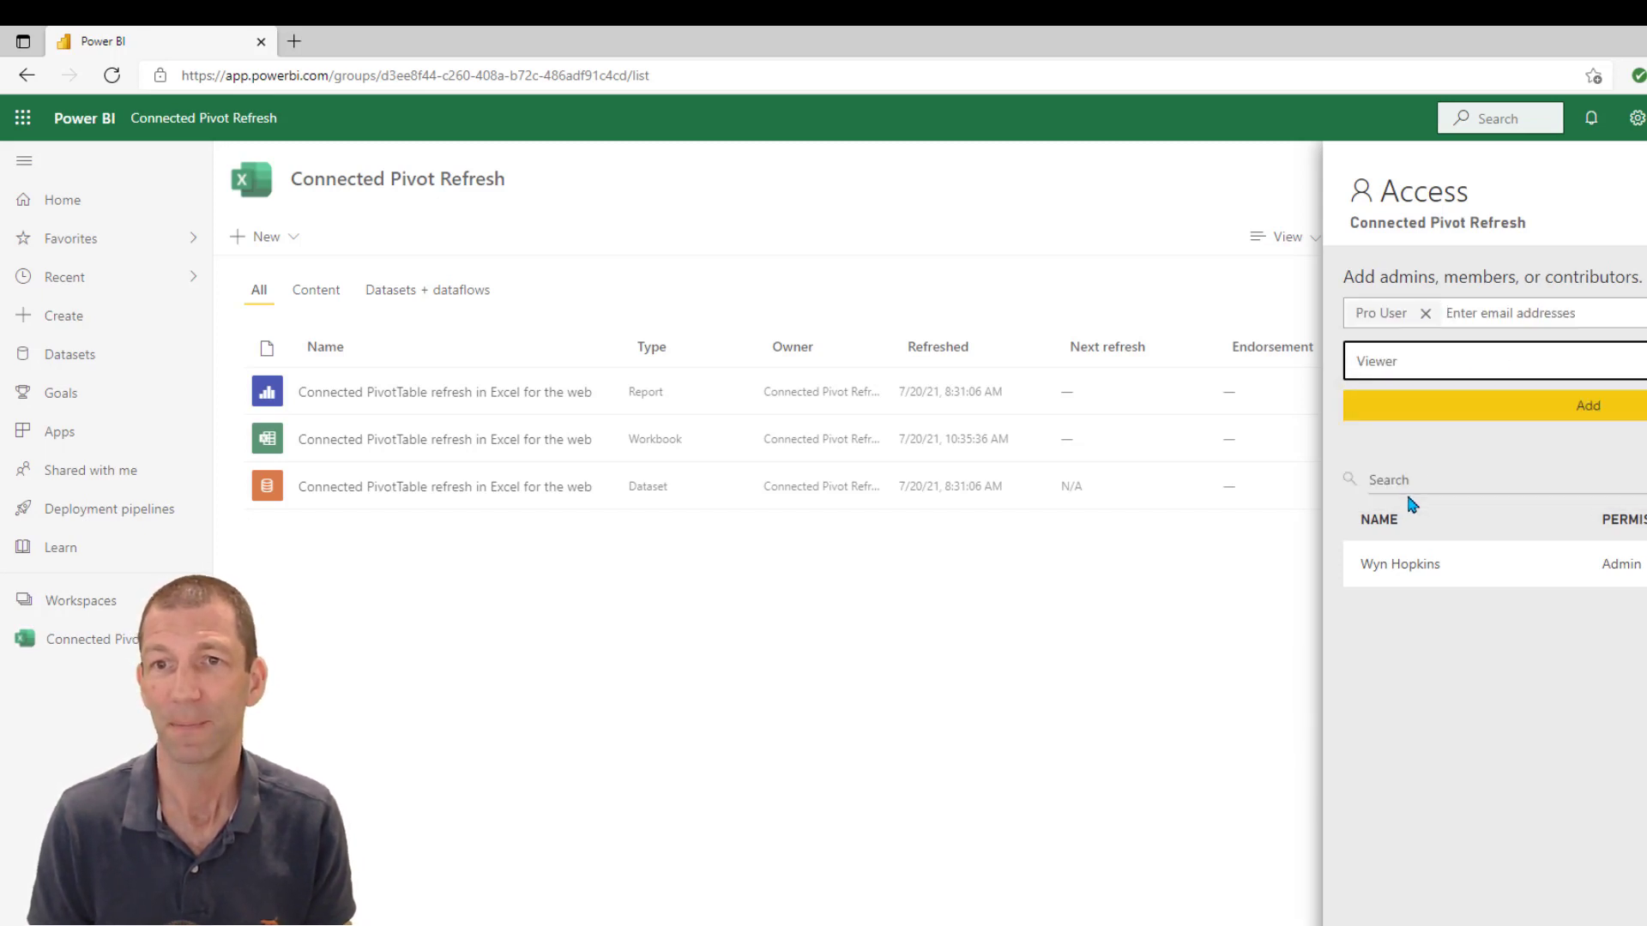
pyautogui.click(1550, 408)
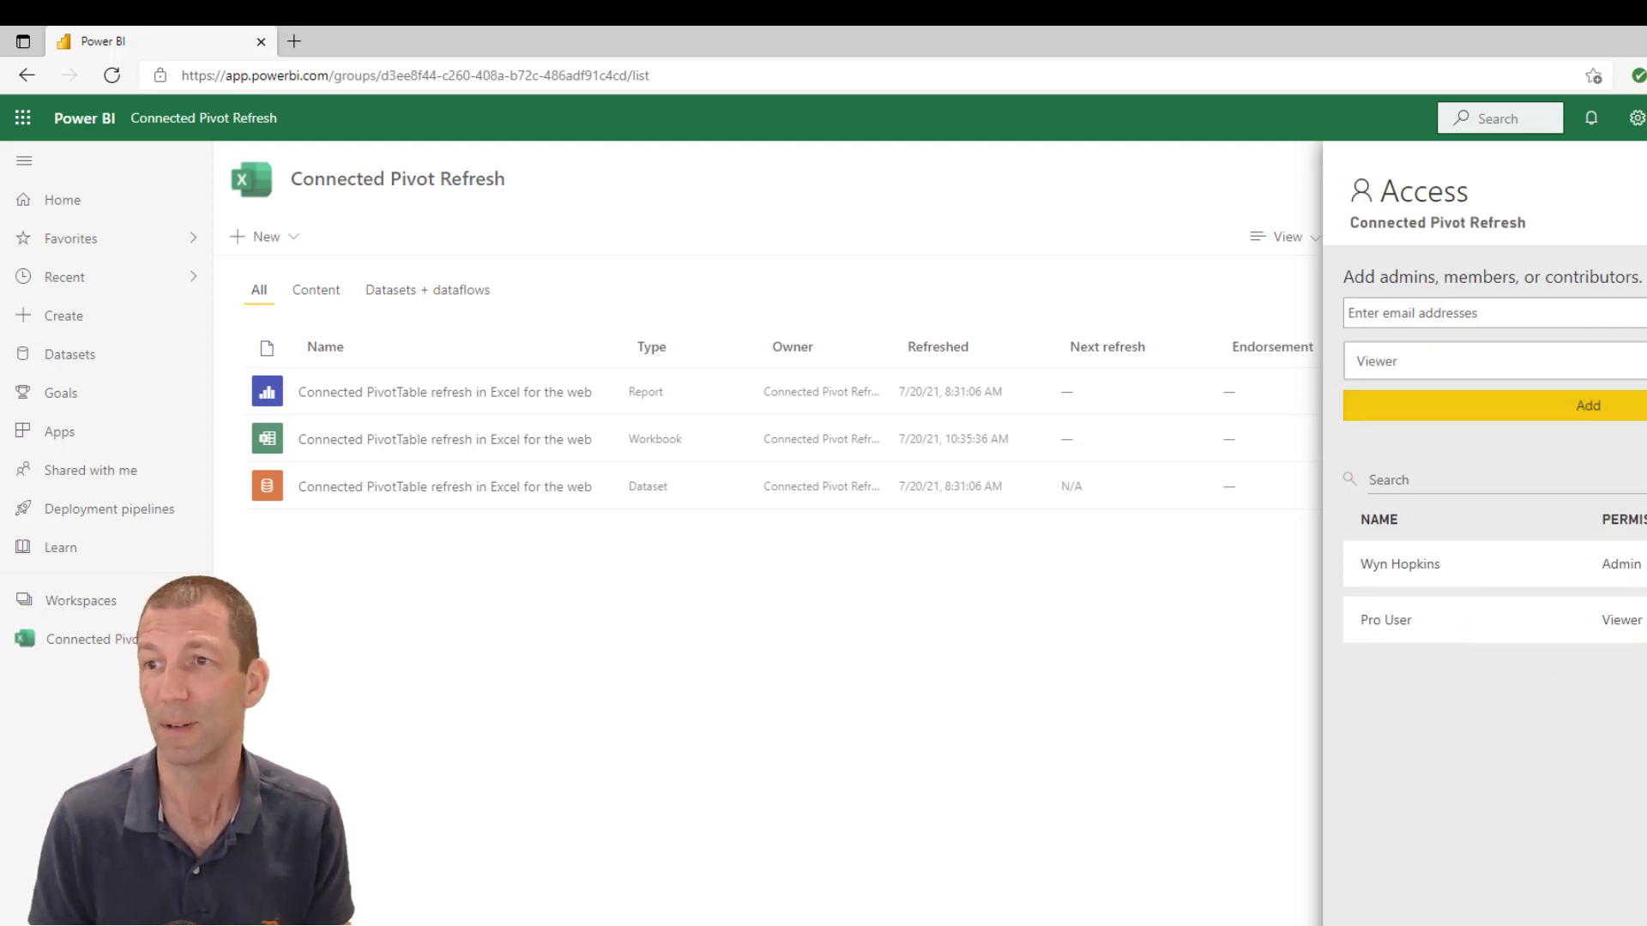
# In the test user's maximized window, open the Connected Pivot Refresh app's report, then its workbook.
pyautogui.moveTo(1646, 236); pyautogui.dragTo(767, 185)
pyautogui.doubleClick(767, 183)
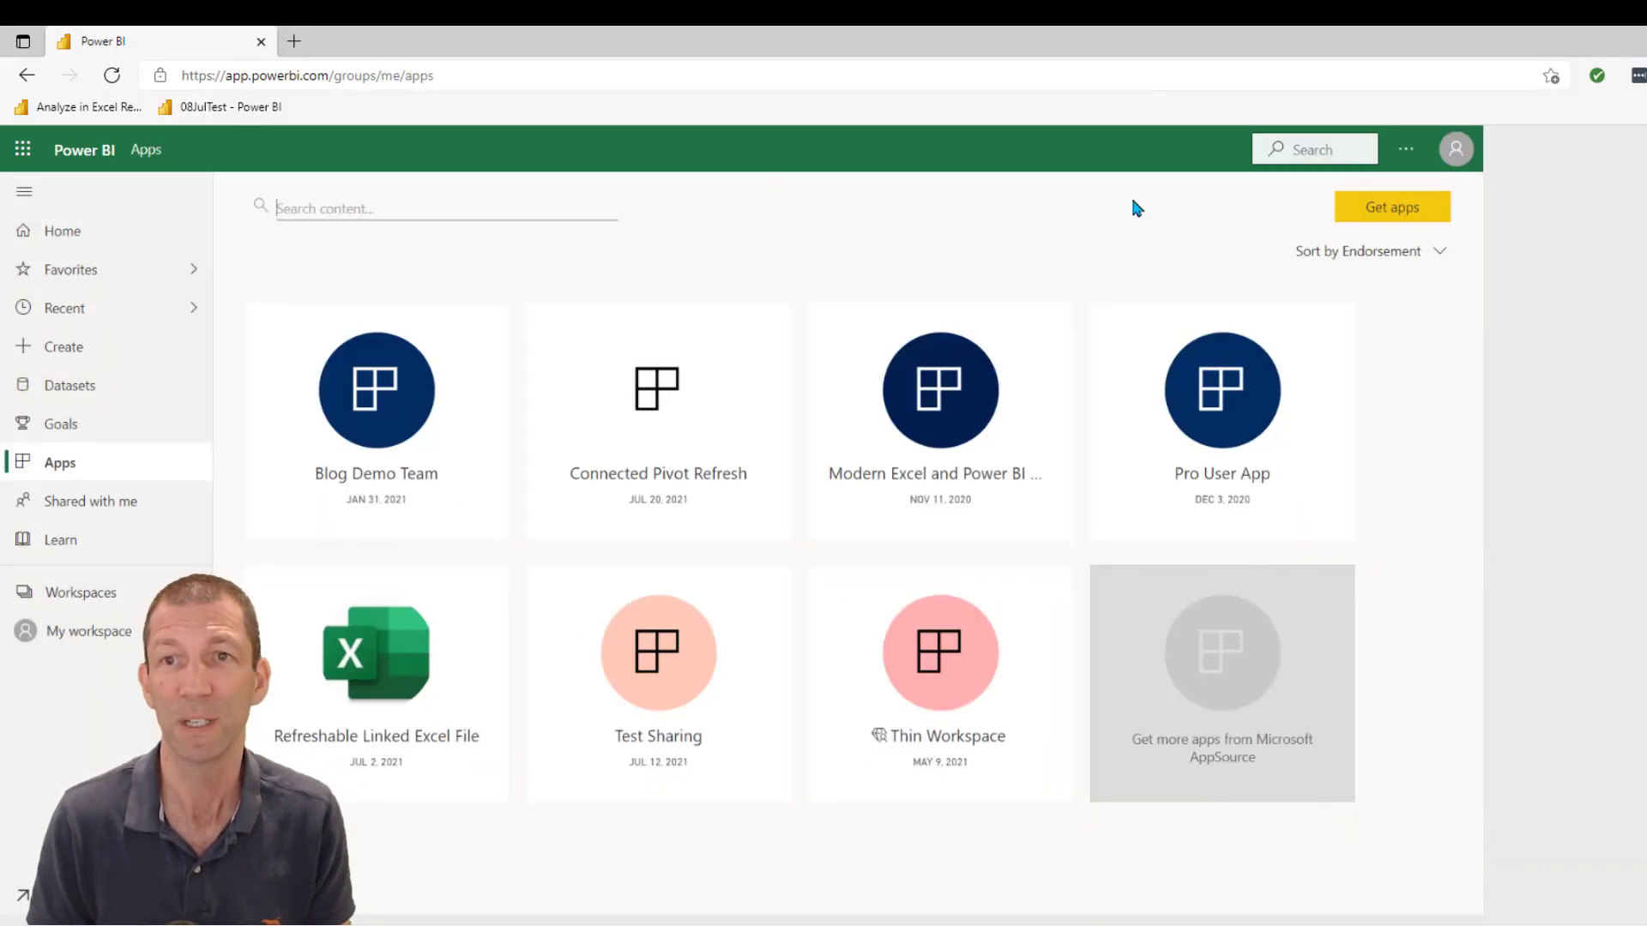
pyautogui.click(657, 403)
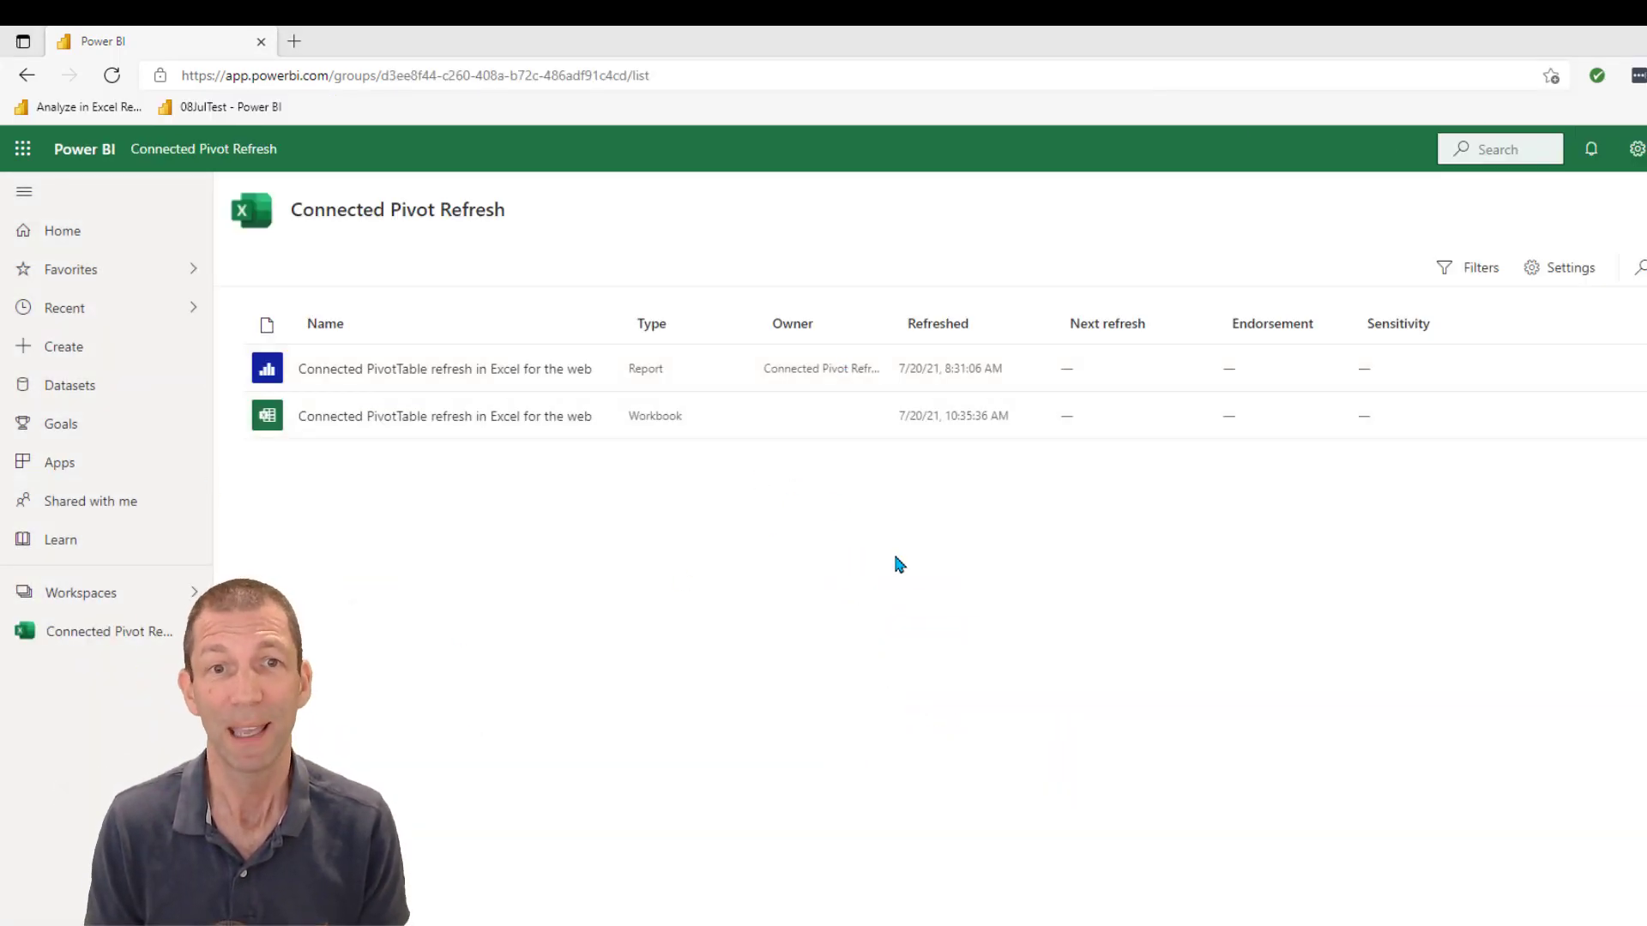
pyautogui.click(374, 381)
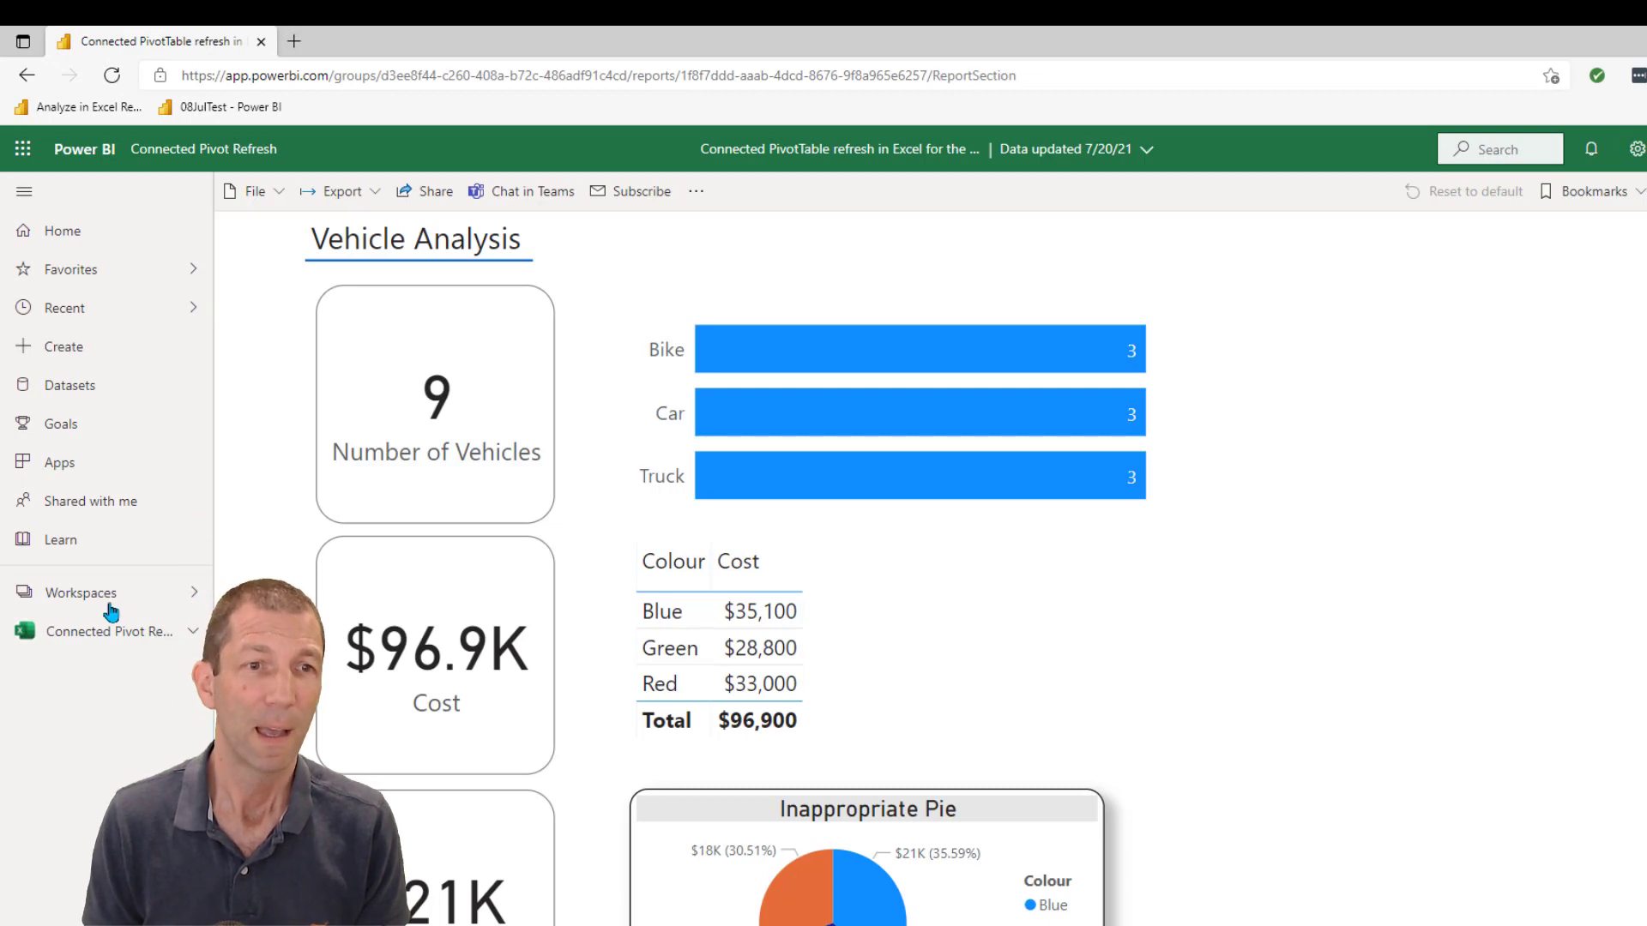
pyautogui.click(106, 633)
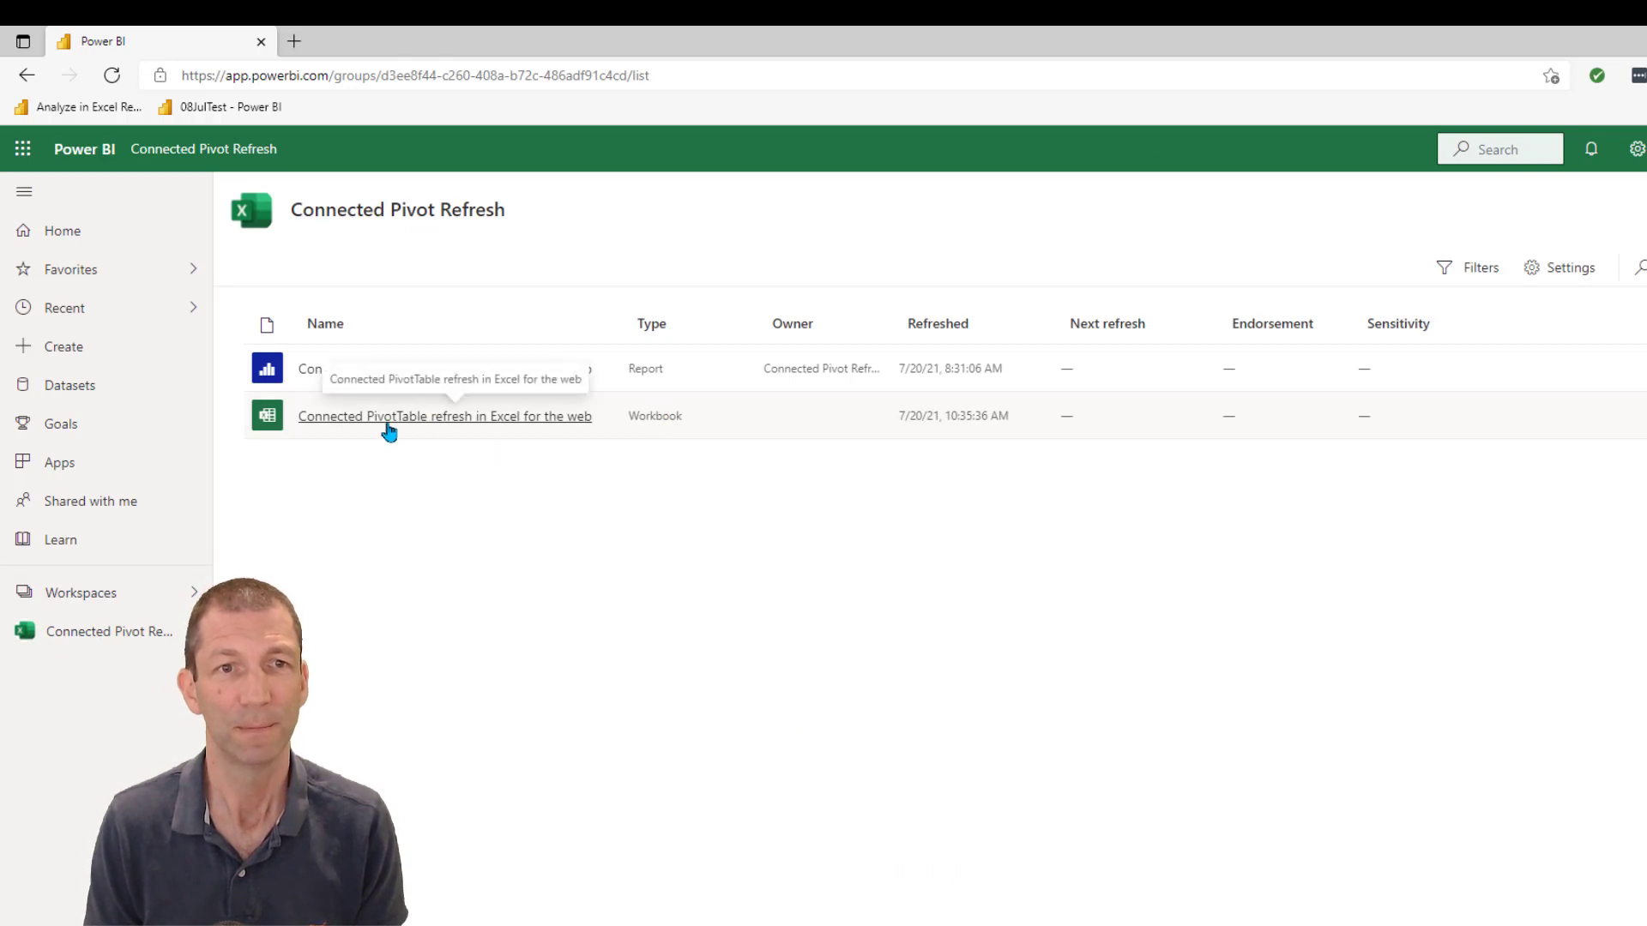
pyautogui.click(387, 418)
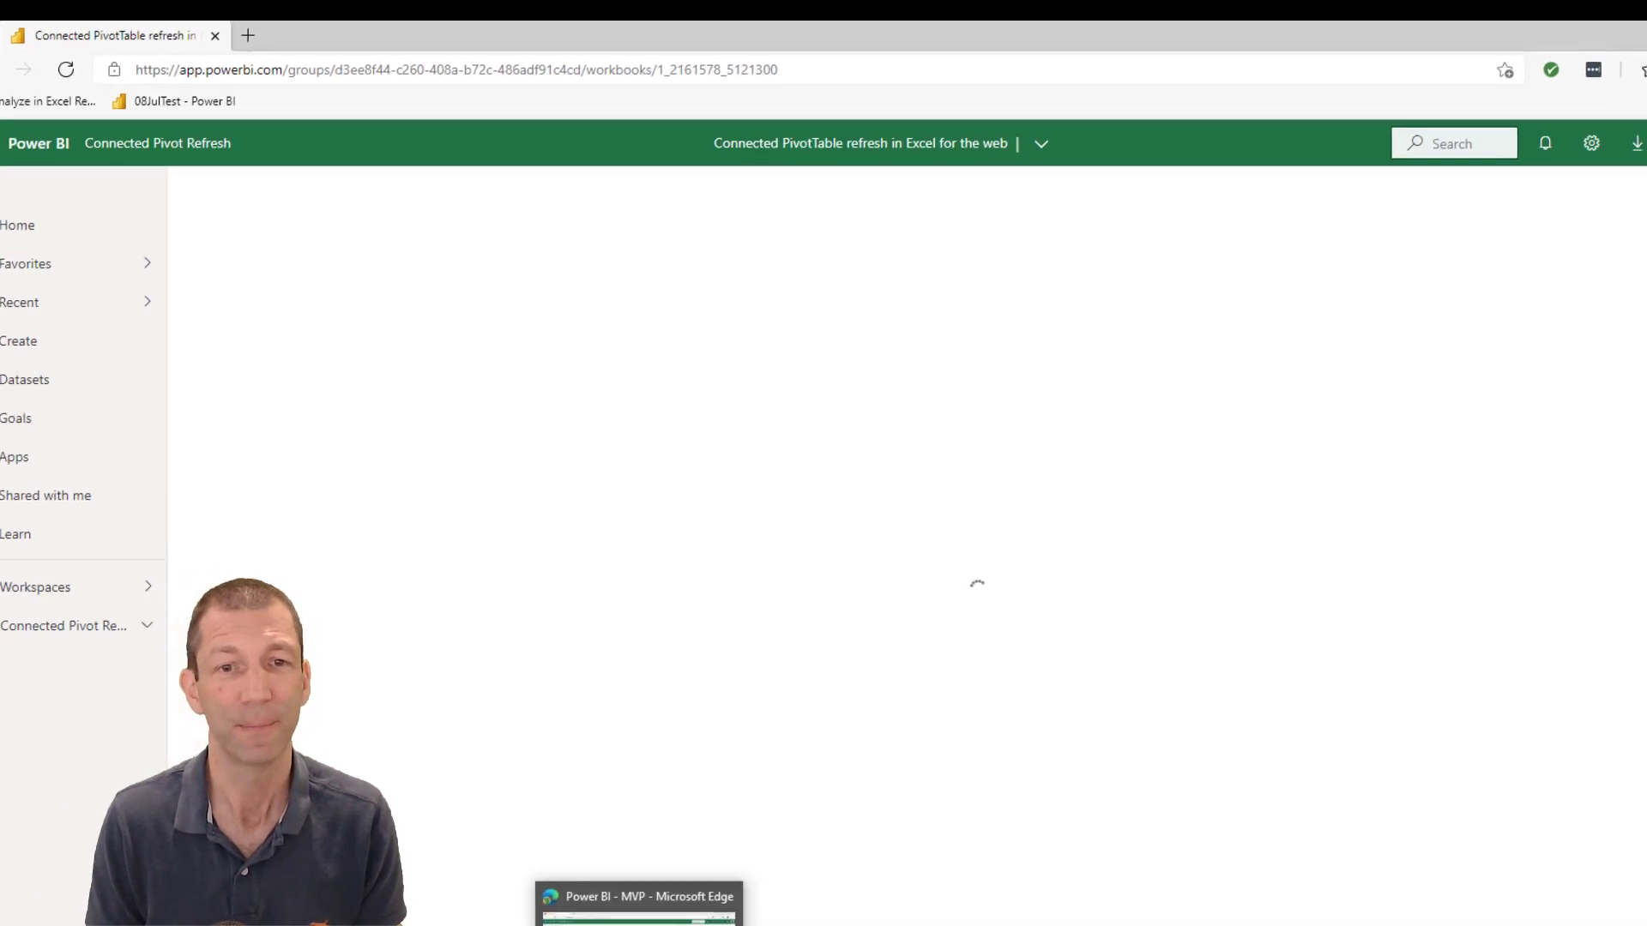
# As the admin, open the workbook's Settings and follow its source file link into a new tab.
pyautogui.click(682, 900)
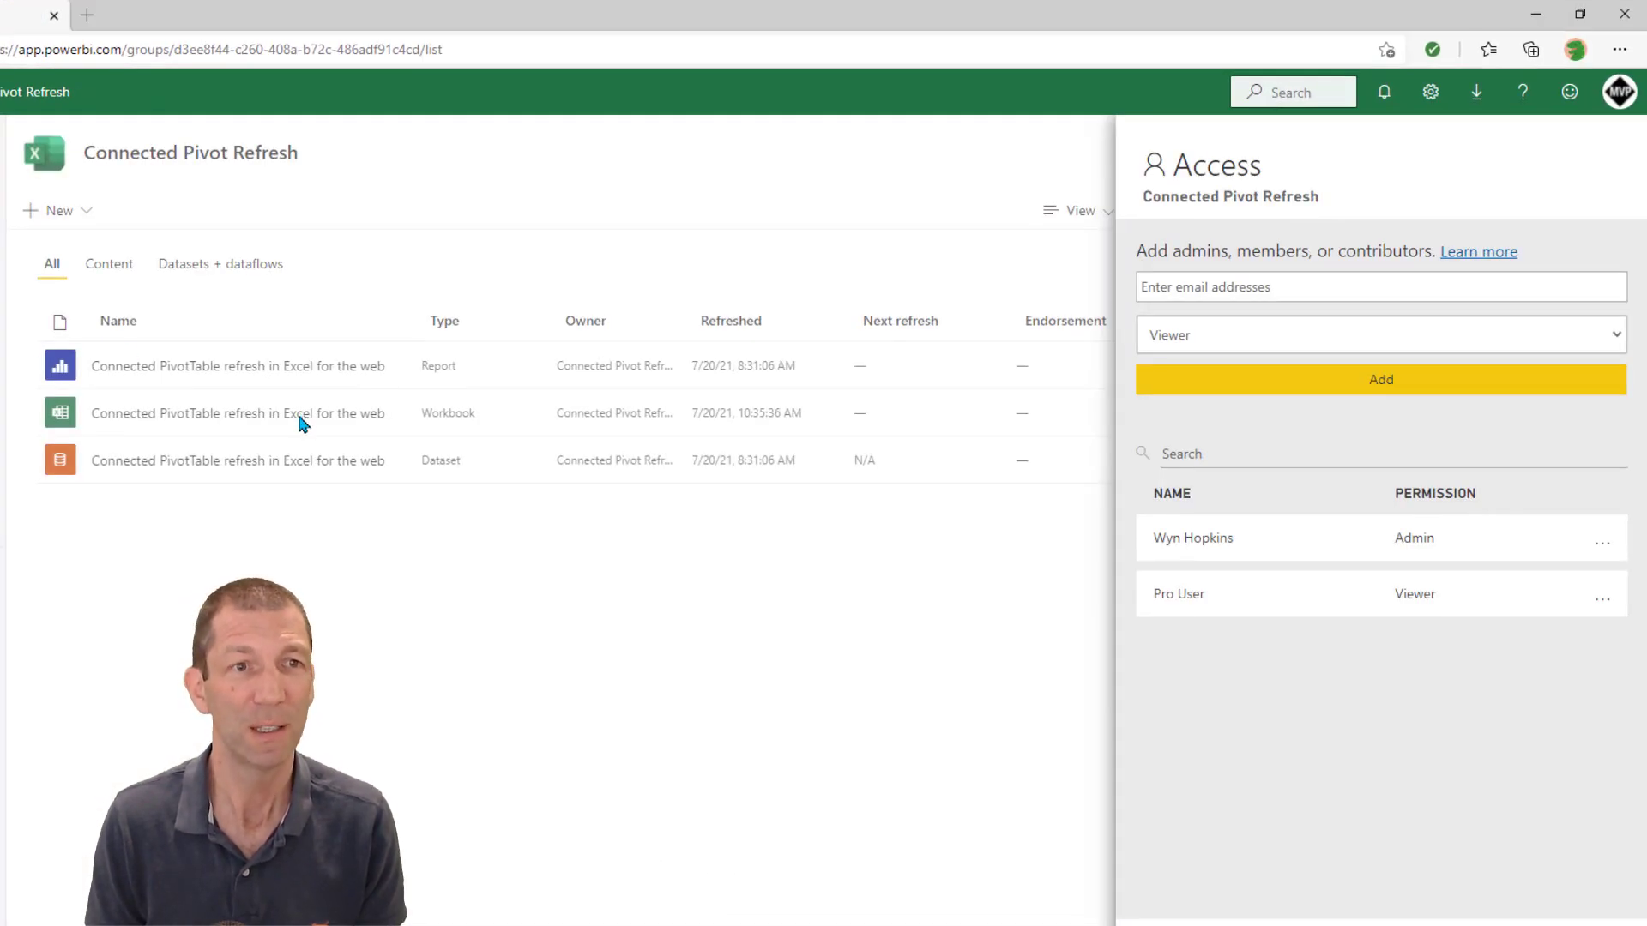
pyautogui.click(638, 583)
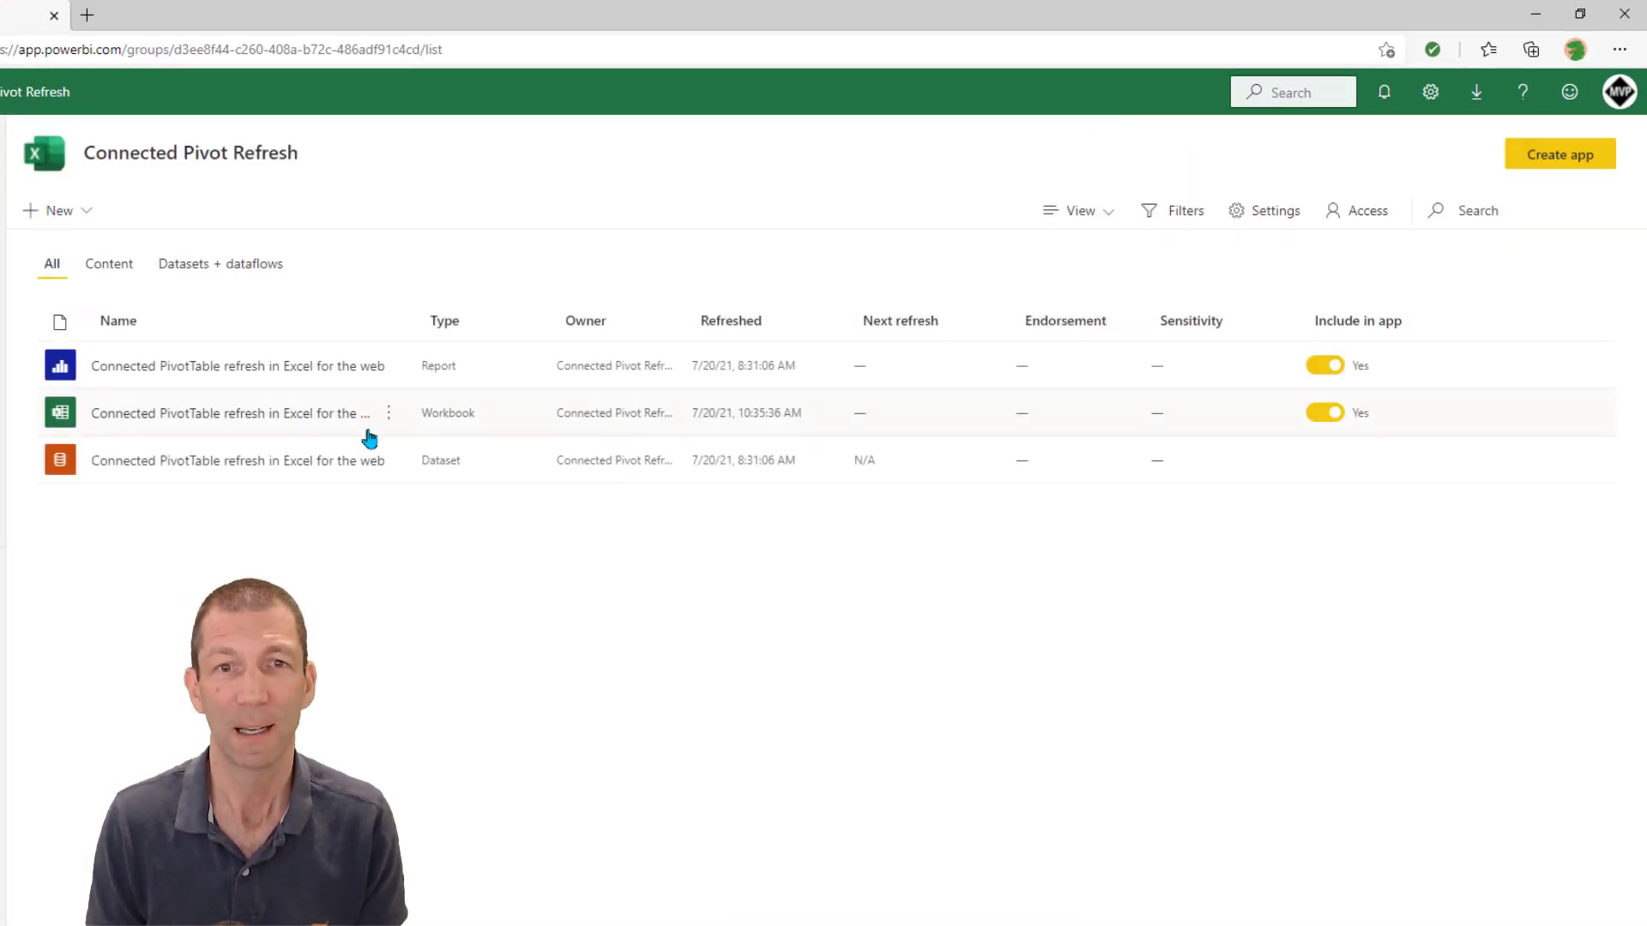
pyautogui.click(387, 415)
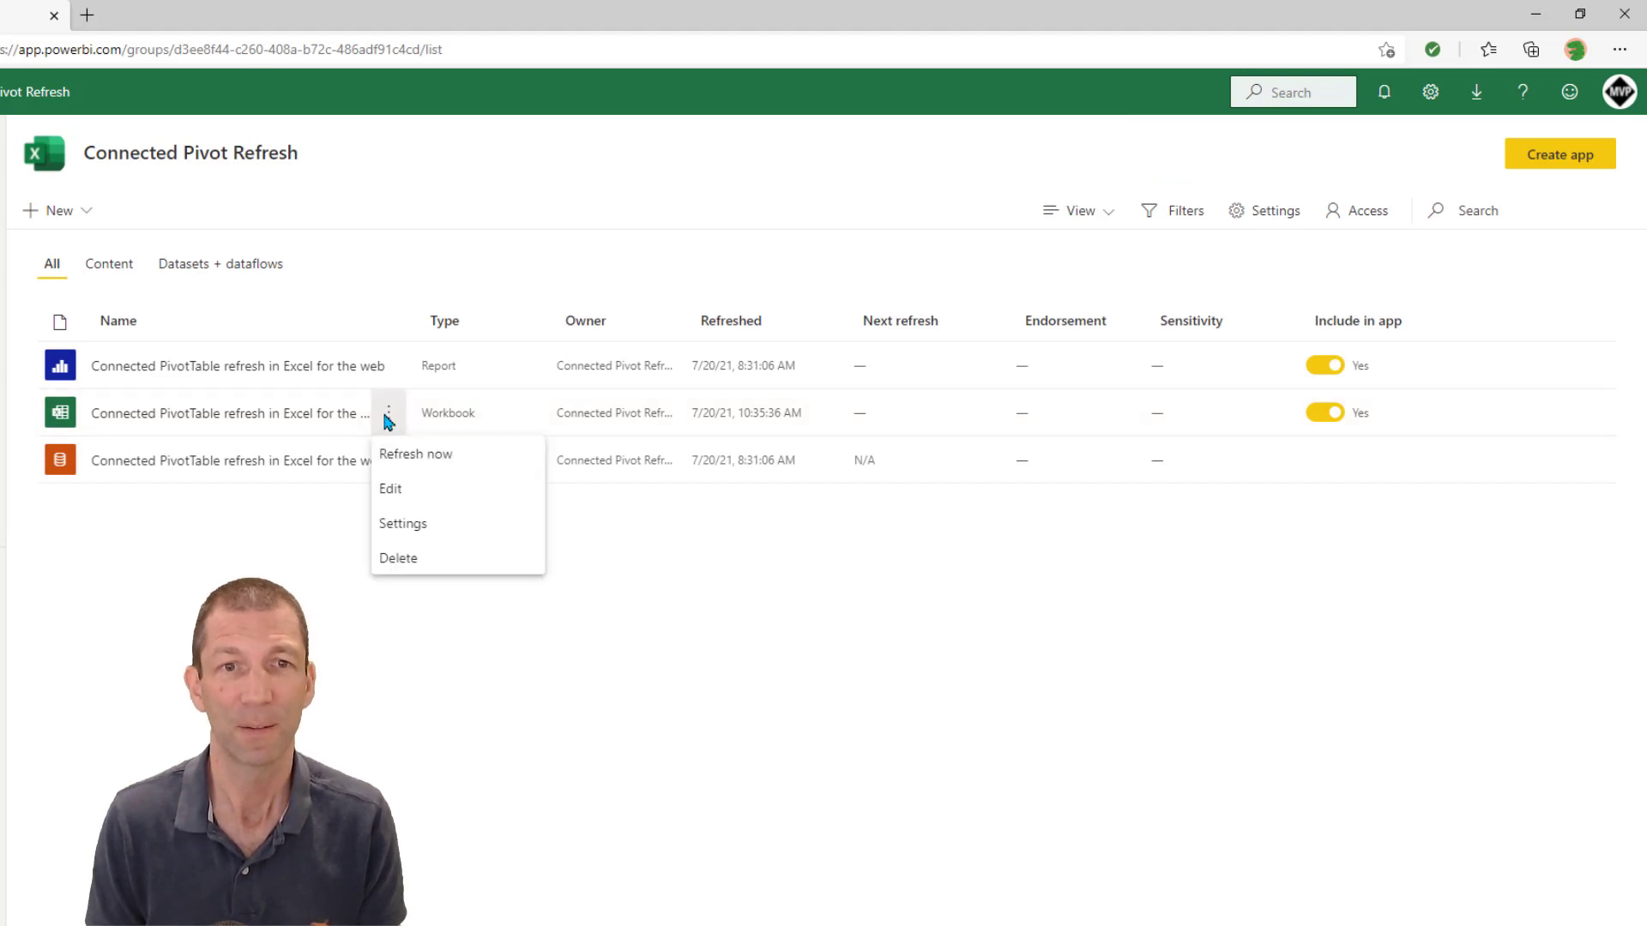
pyautogui.click(403, 523)
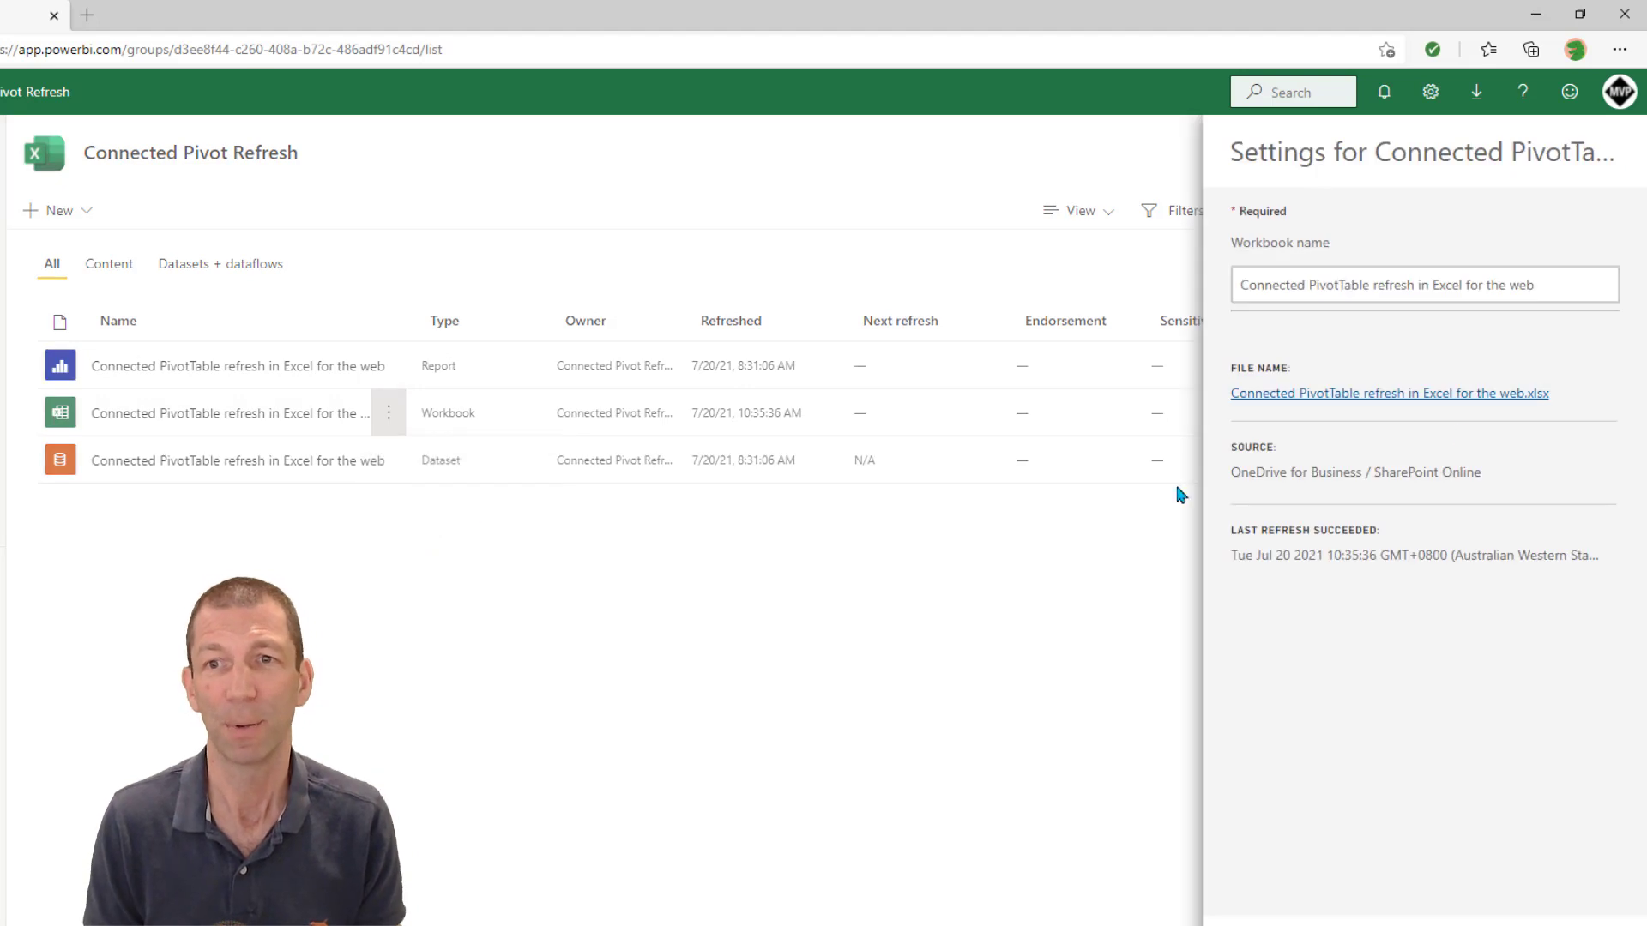
pyautogui.click(1276, 395)
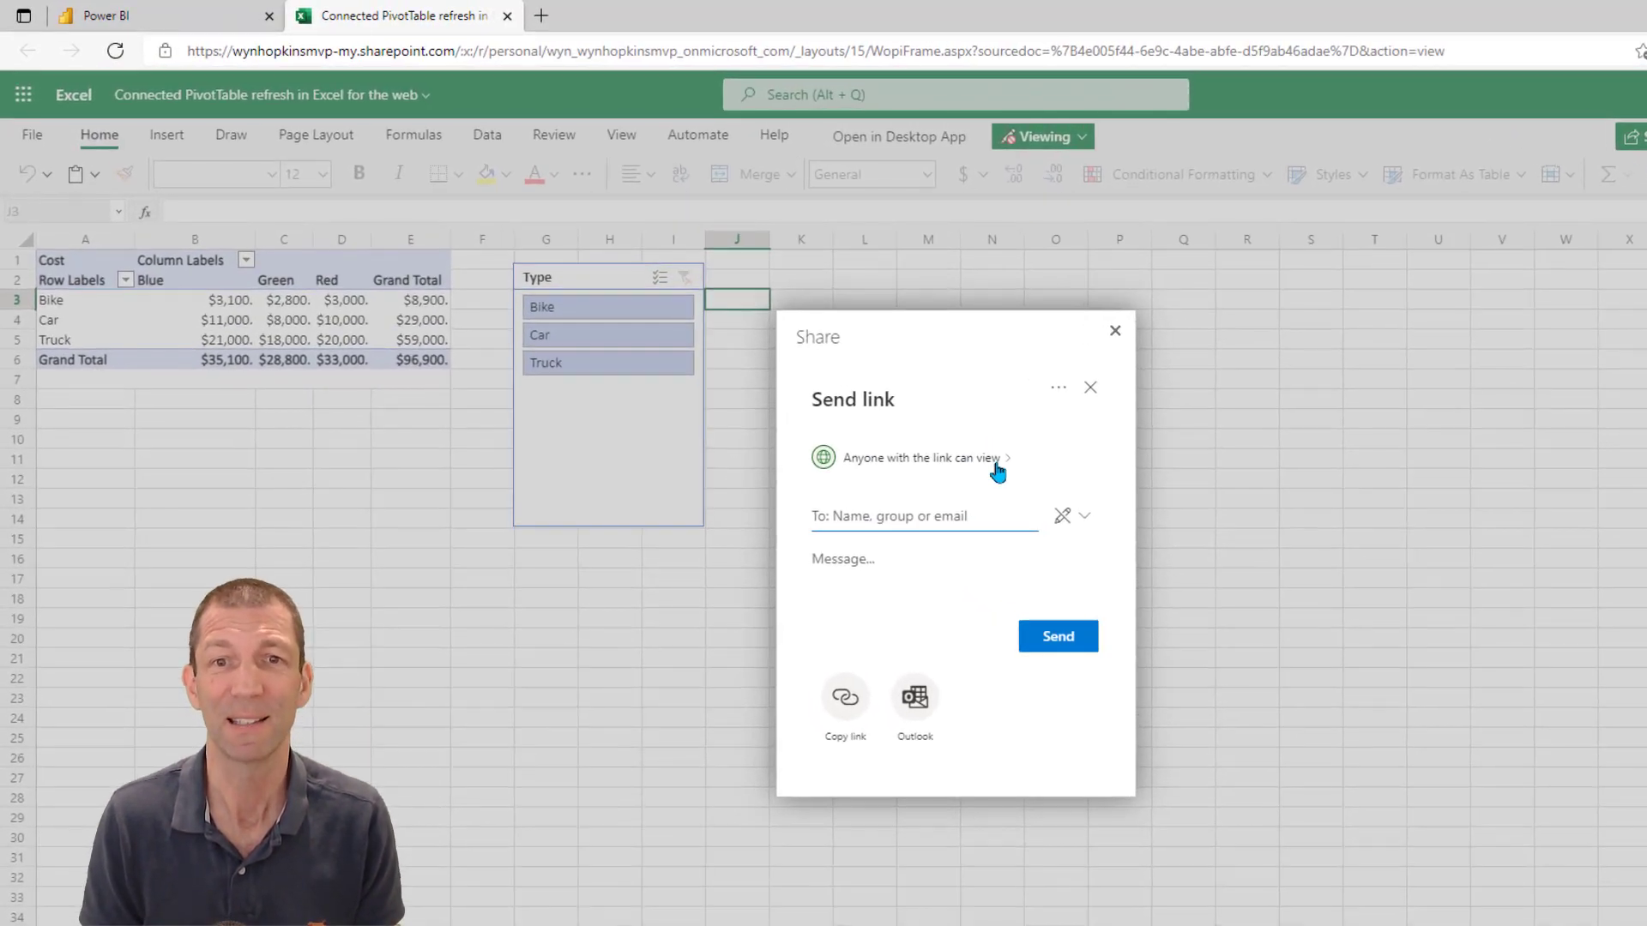
# Copy a Specific people sharing link limited to the test user, then close the Share dialog.
pyautogui.click(996, 471)
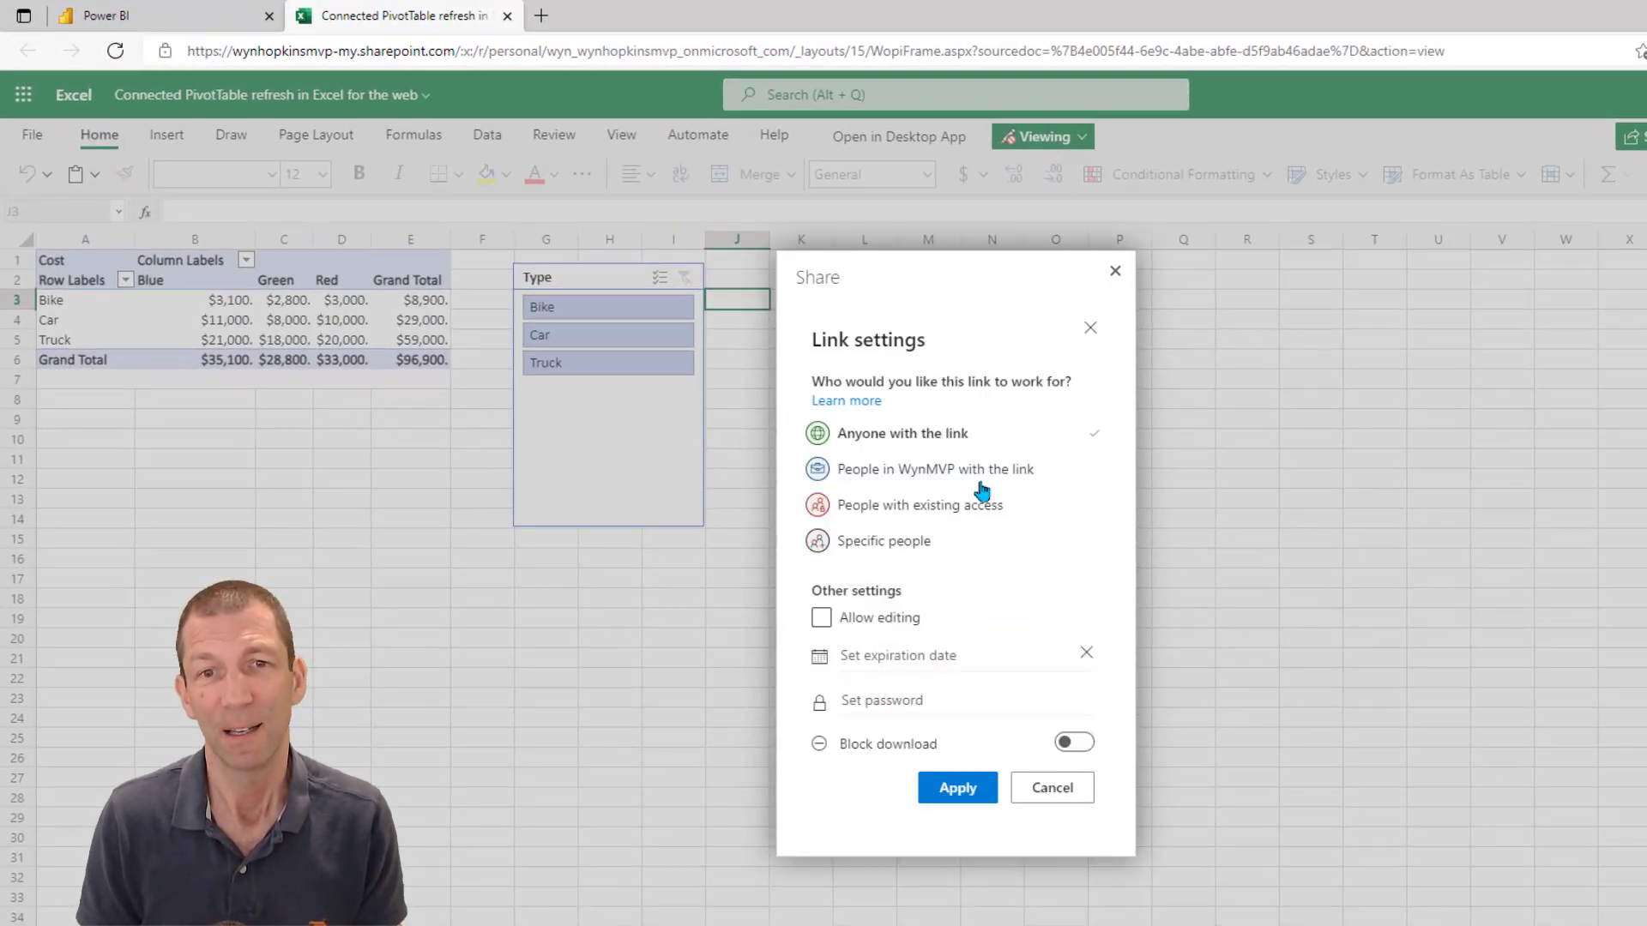
pyautogui.click(899, 545)
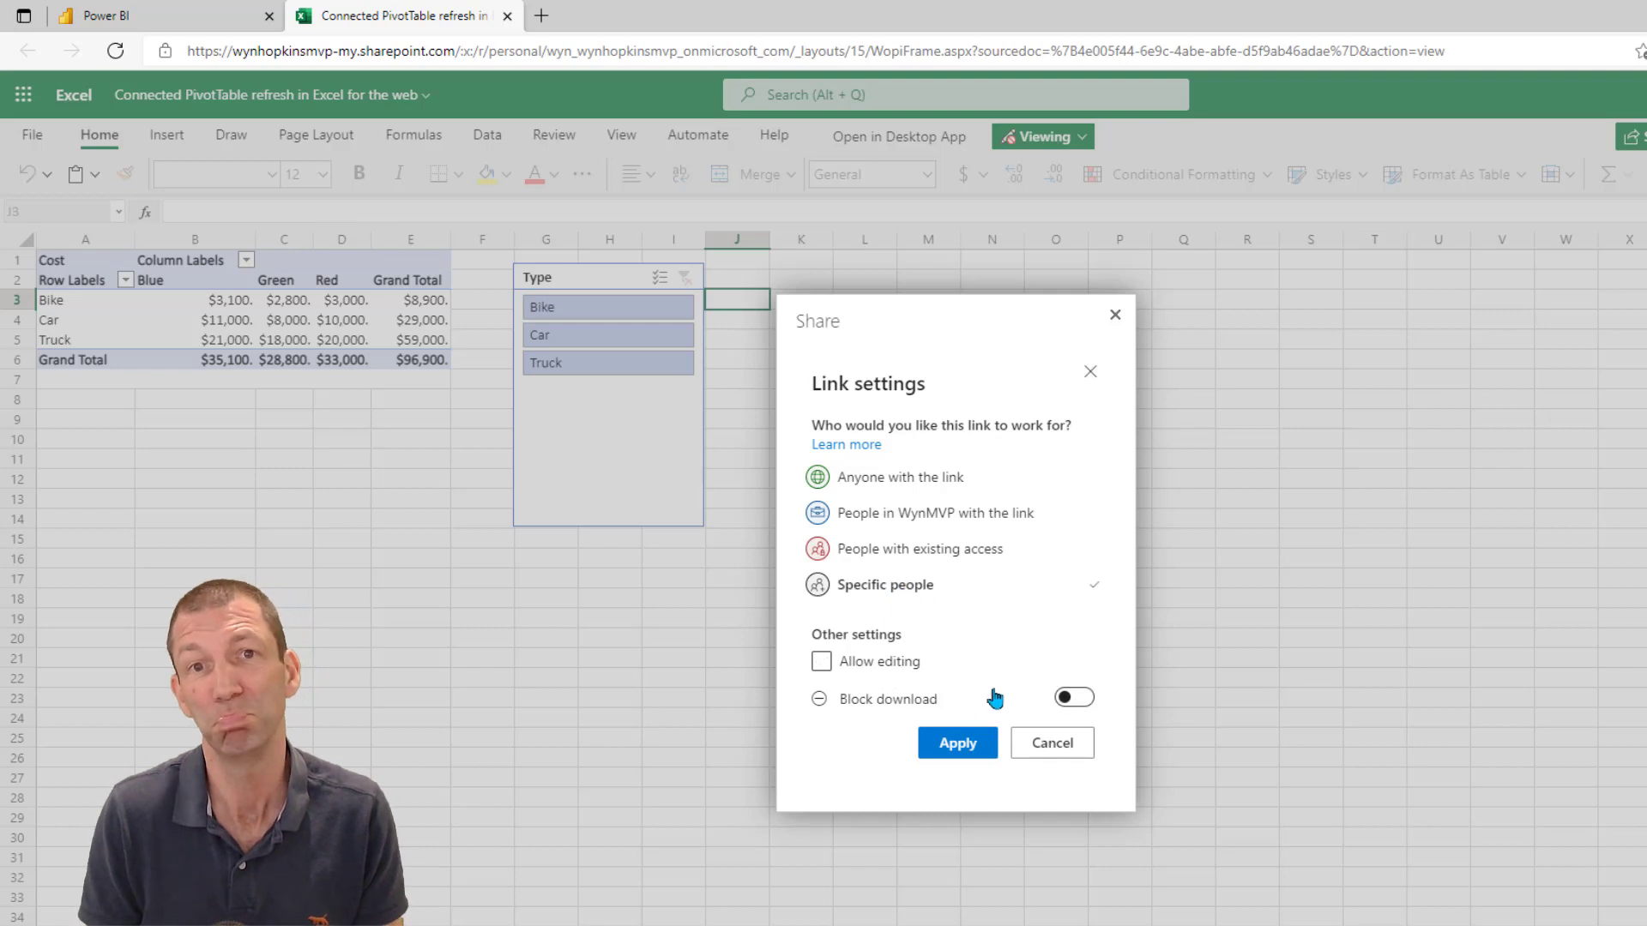
pyautogui.click(960, 744)
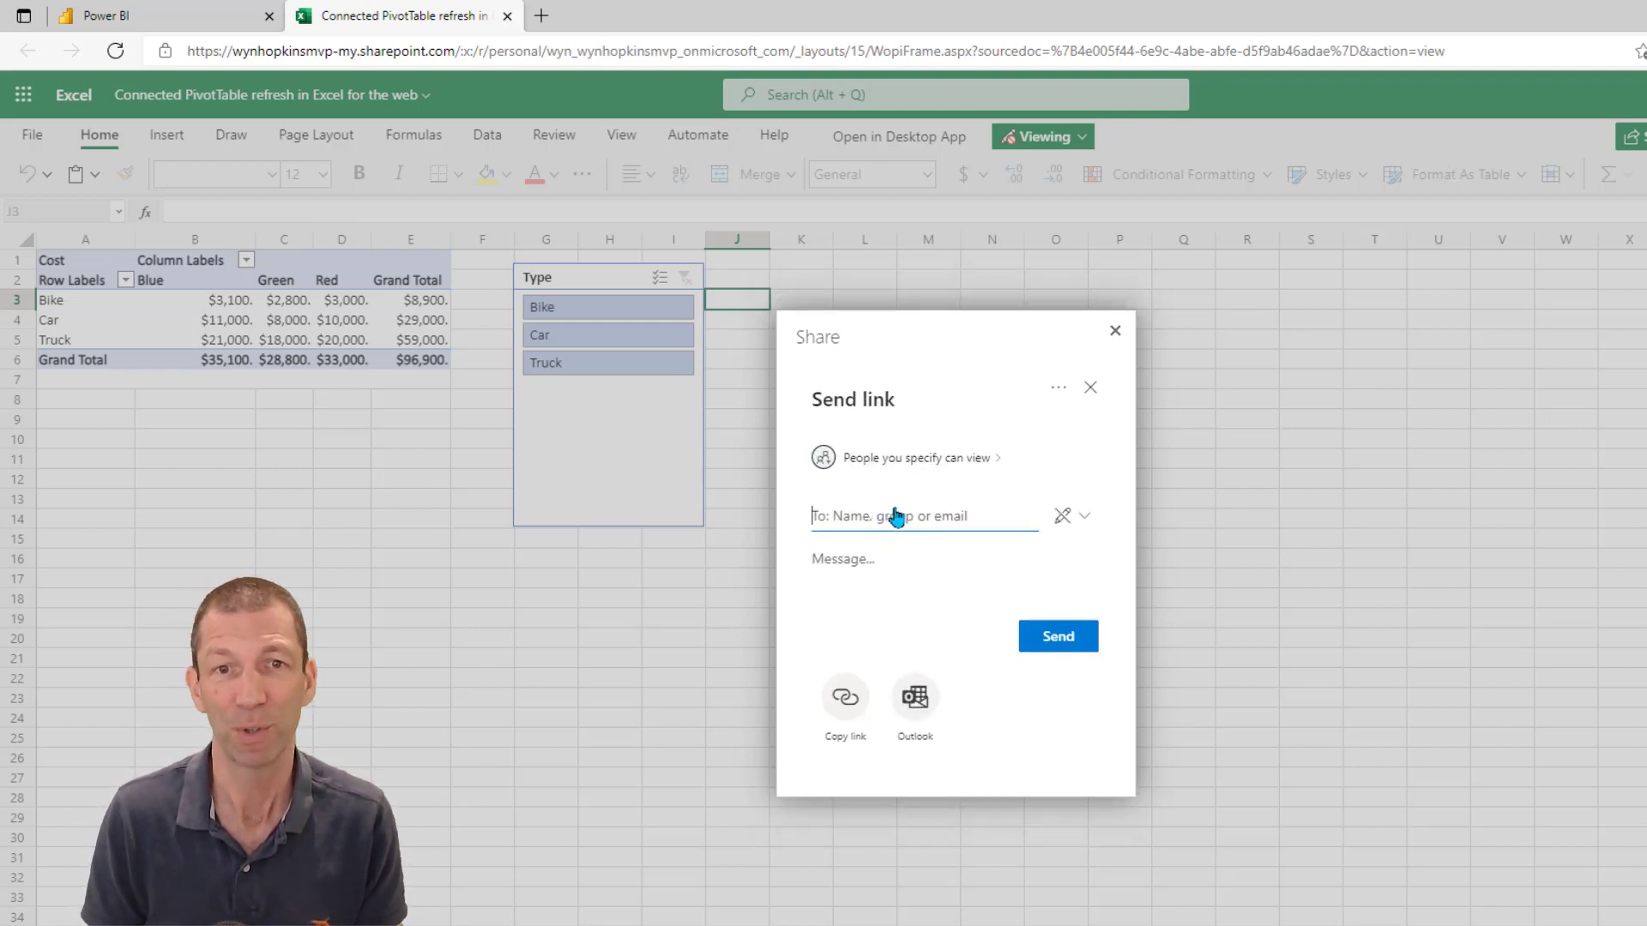
pyautogui.write('pro')
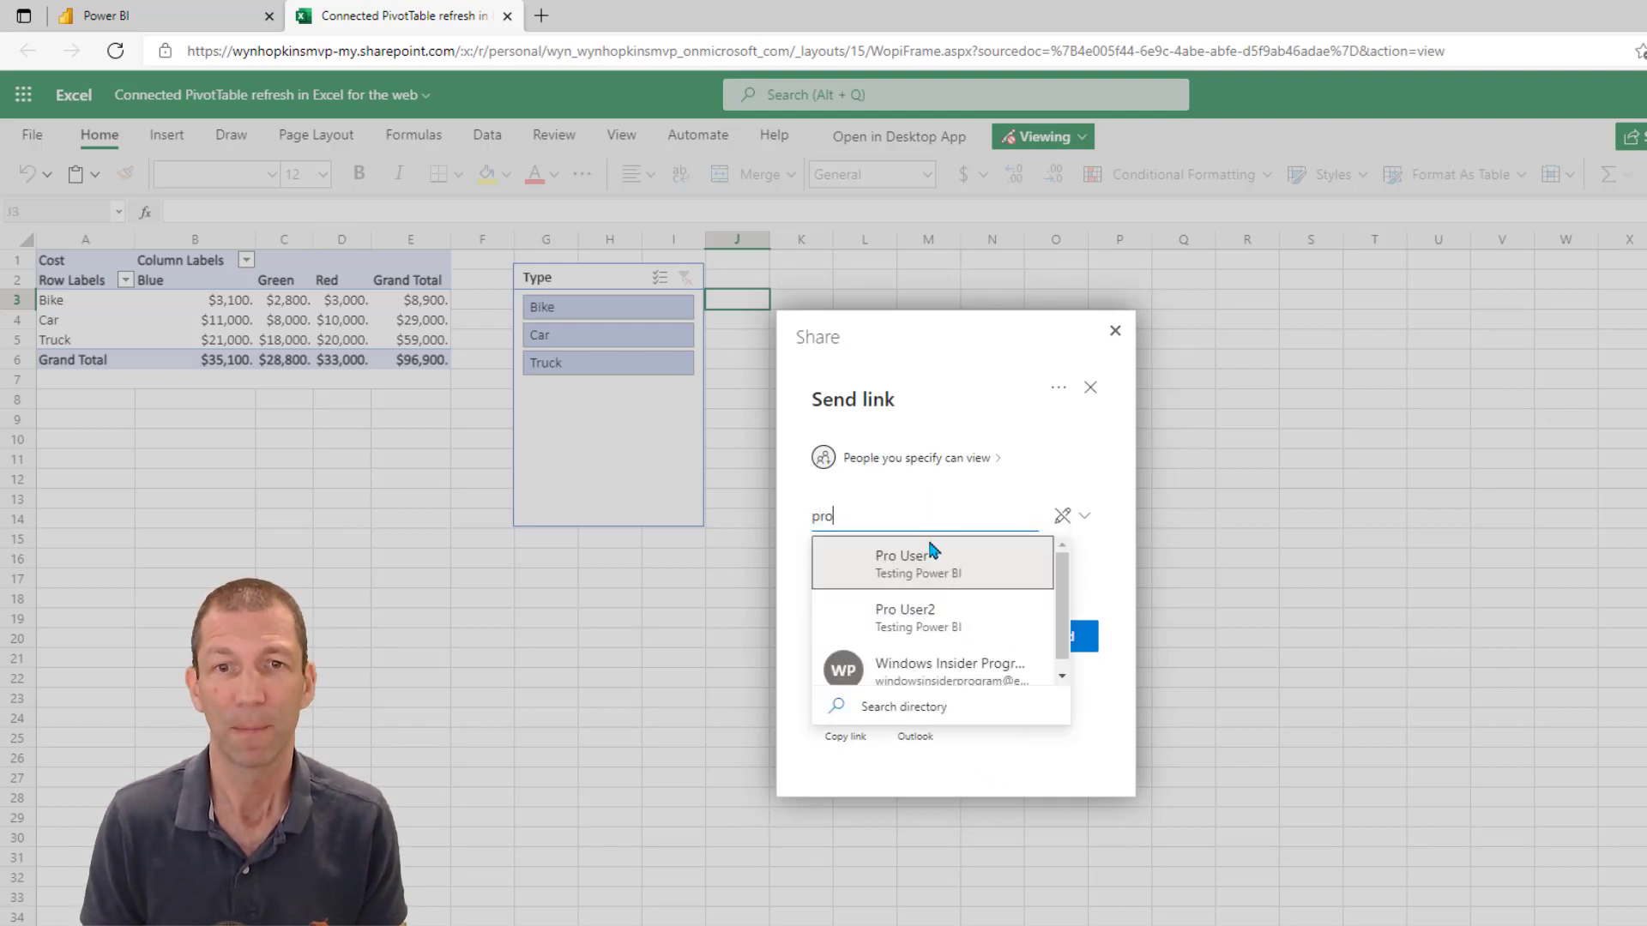
pyautogui.click(932, 553)
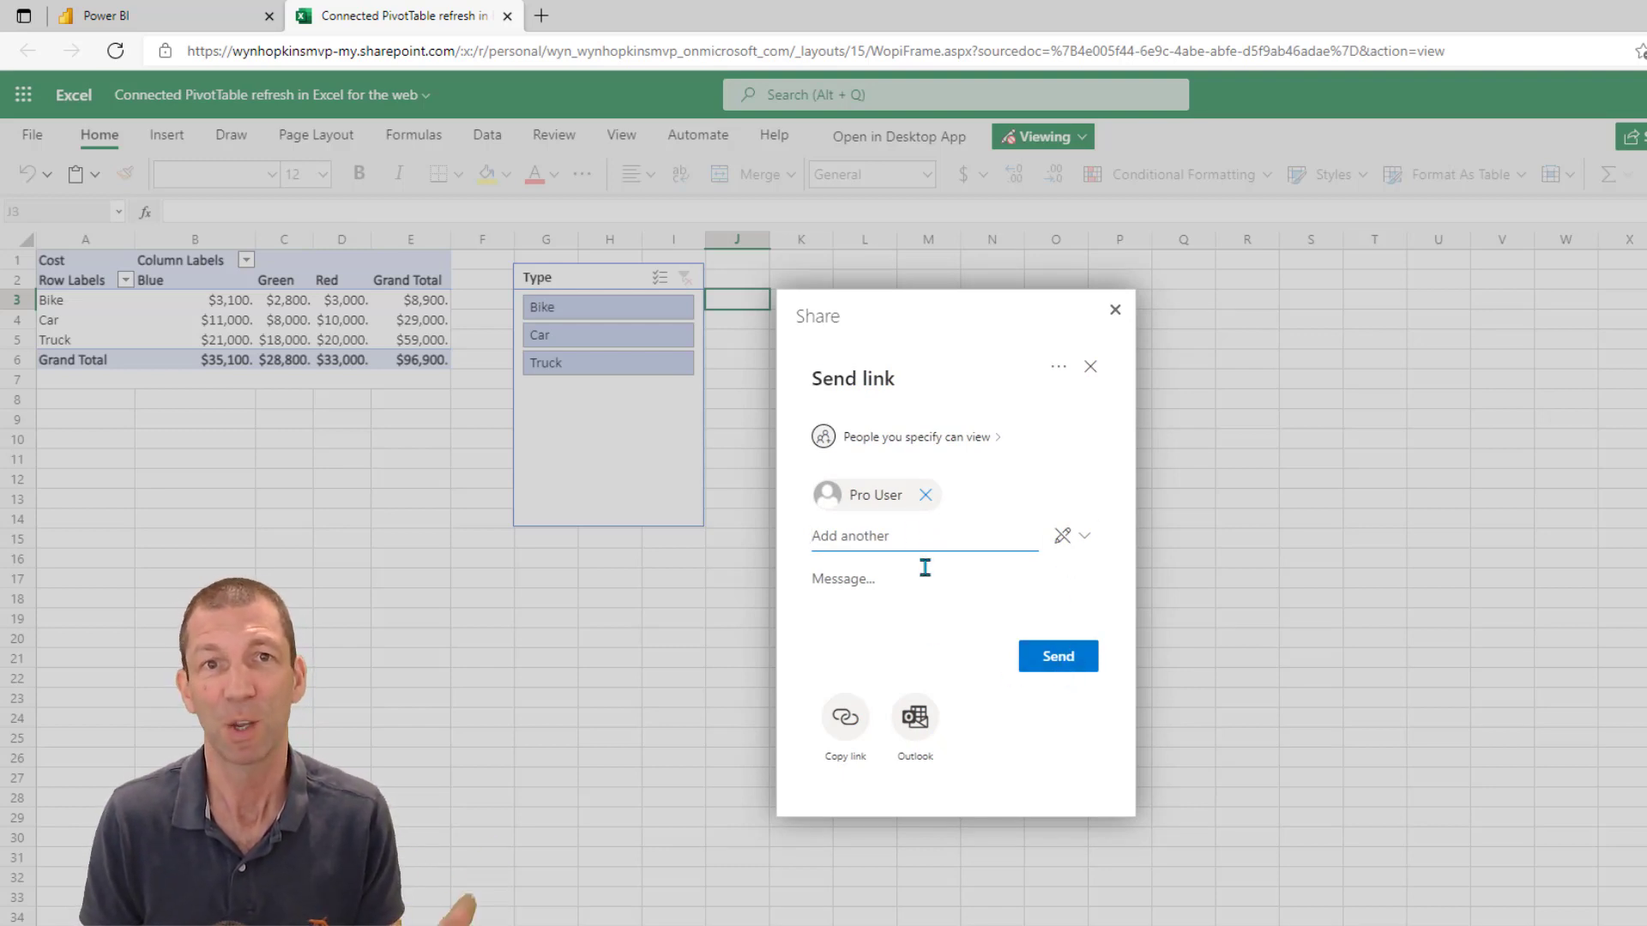
pyautogui.click(847, 723)
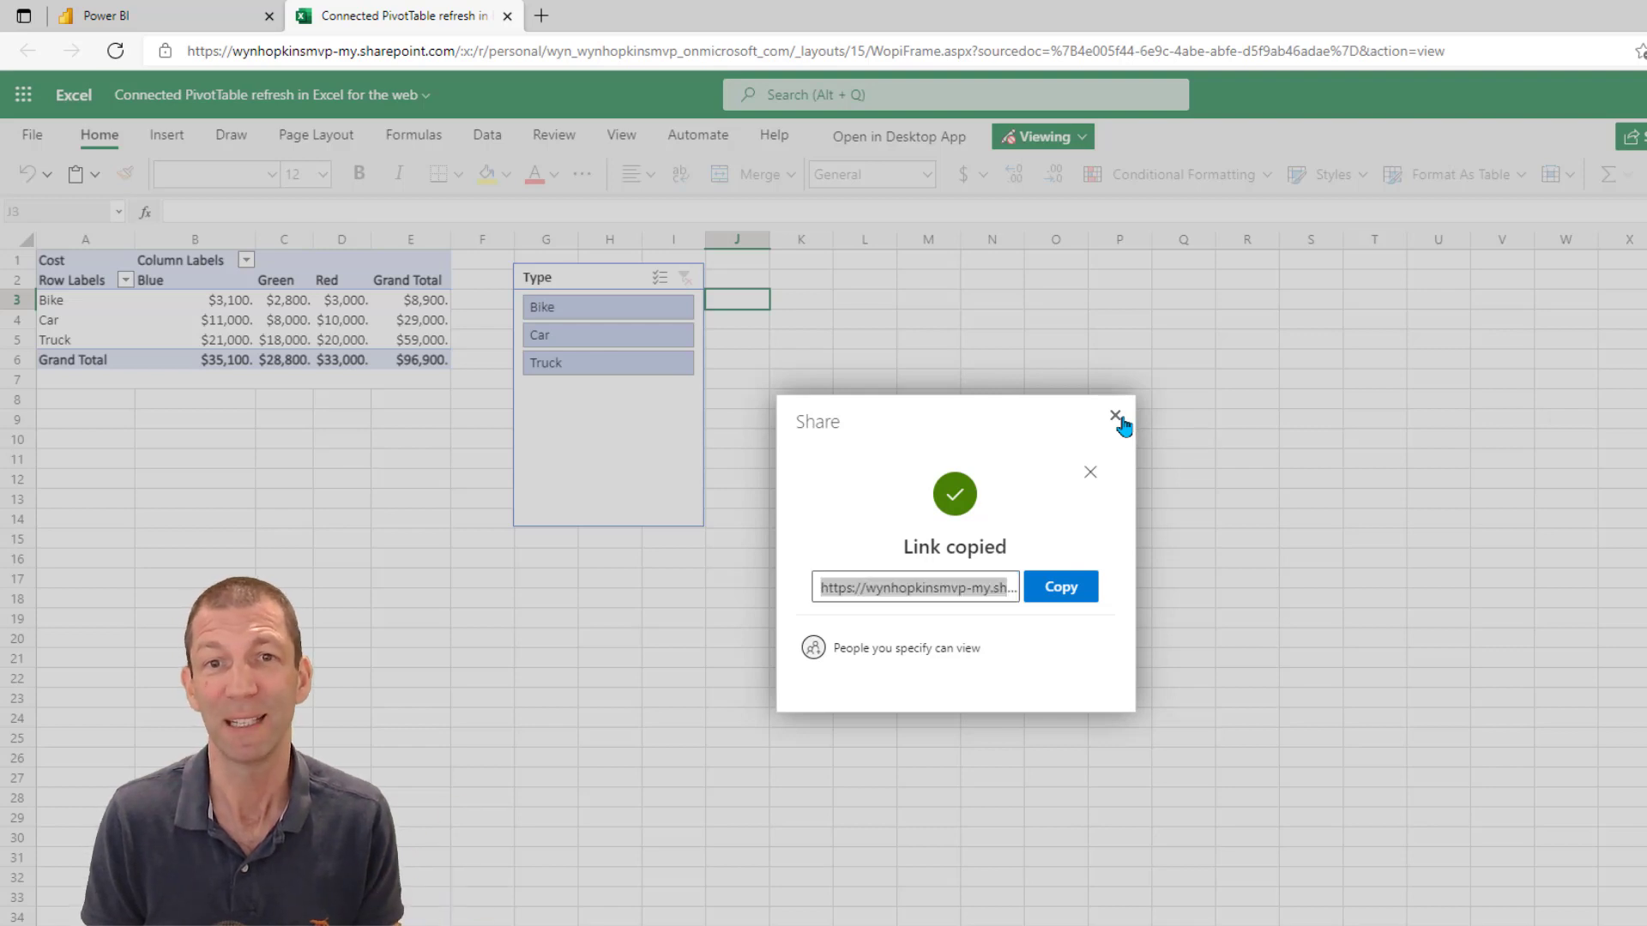
pyautogui.click(1116, 417)
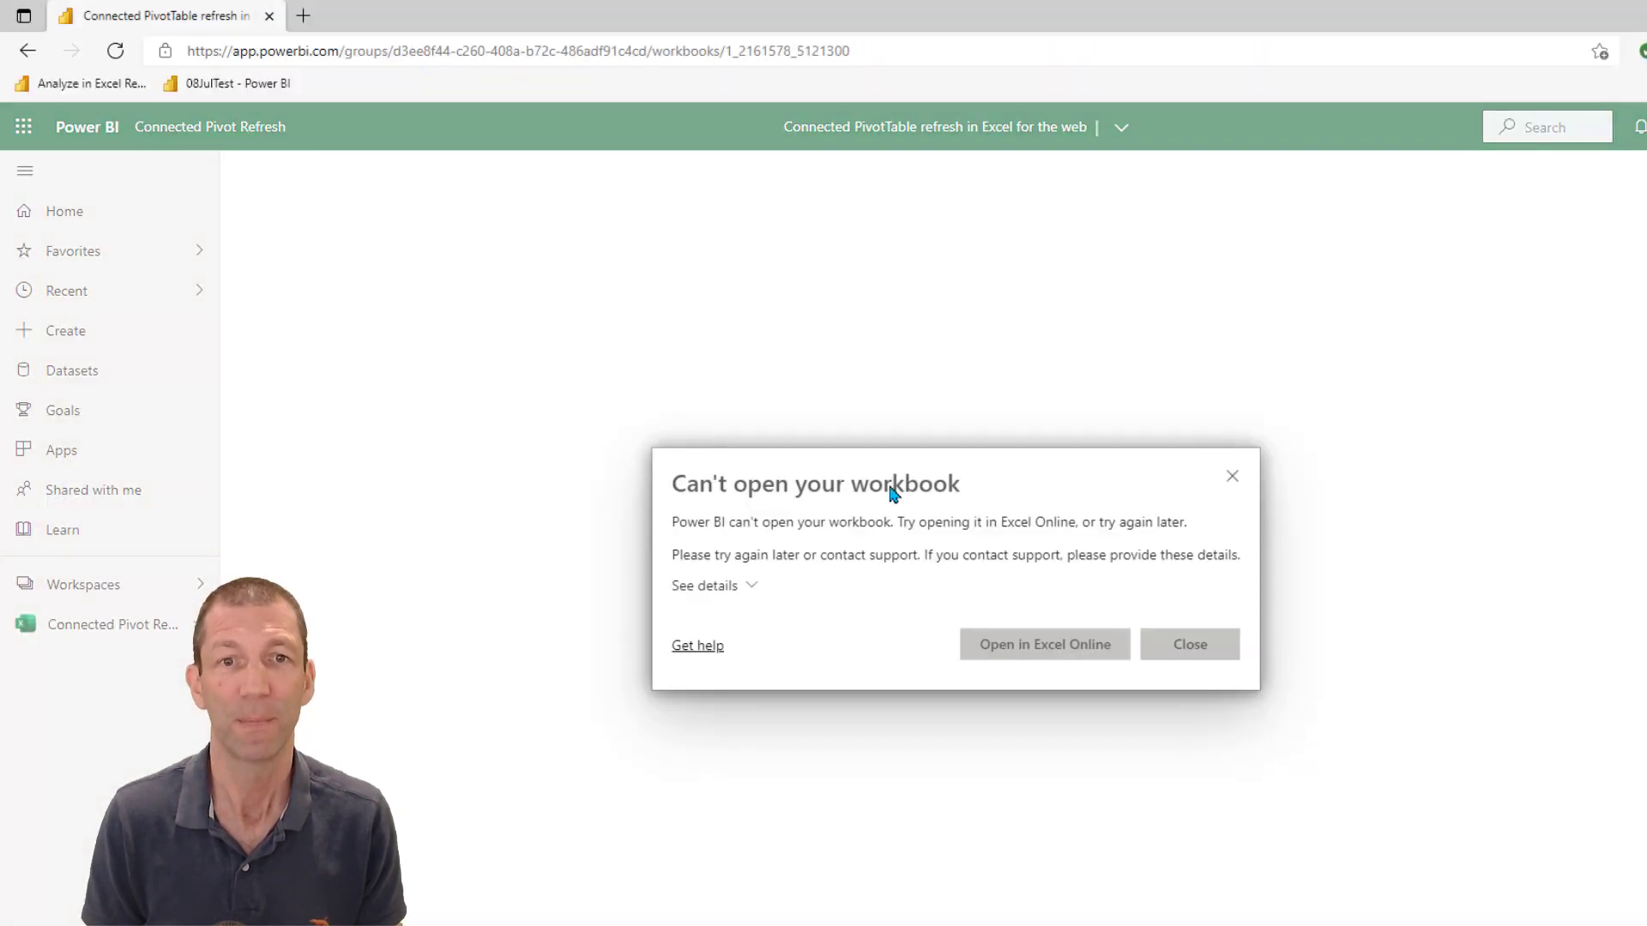
# Dismiss the can't-open error, reopen the workbook, enable its queries and clear the refresh failure.
pyautogui.click(1188, 646)
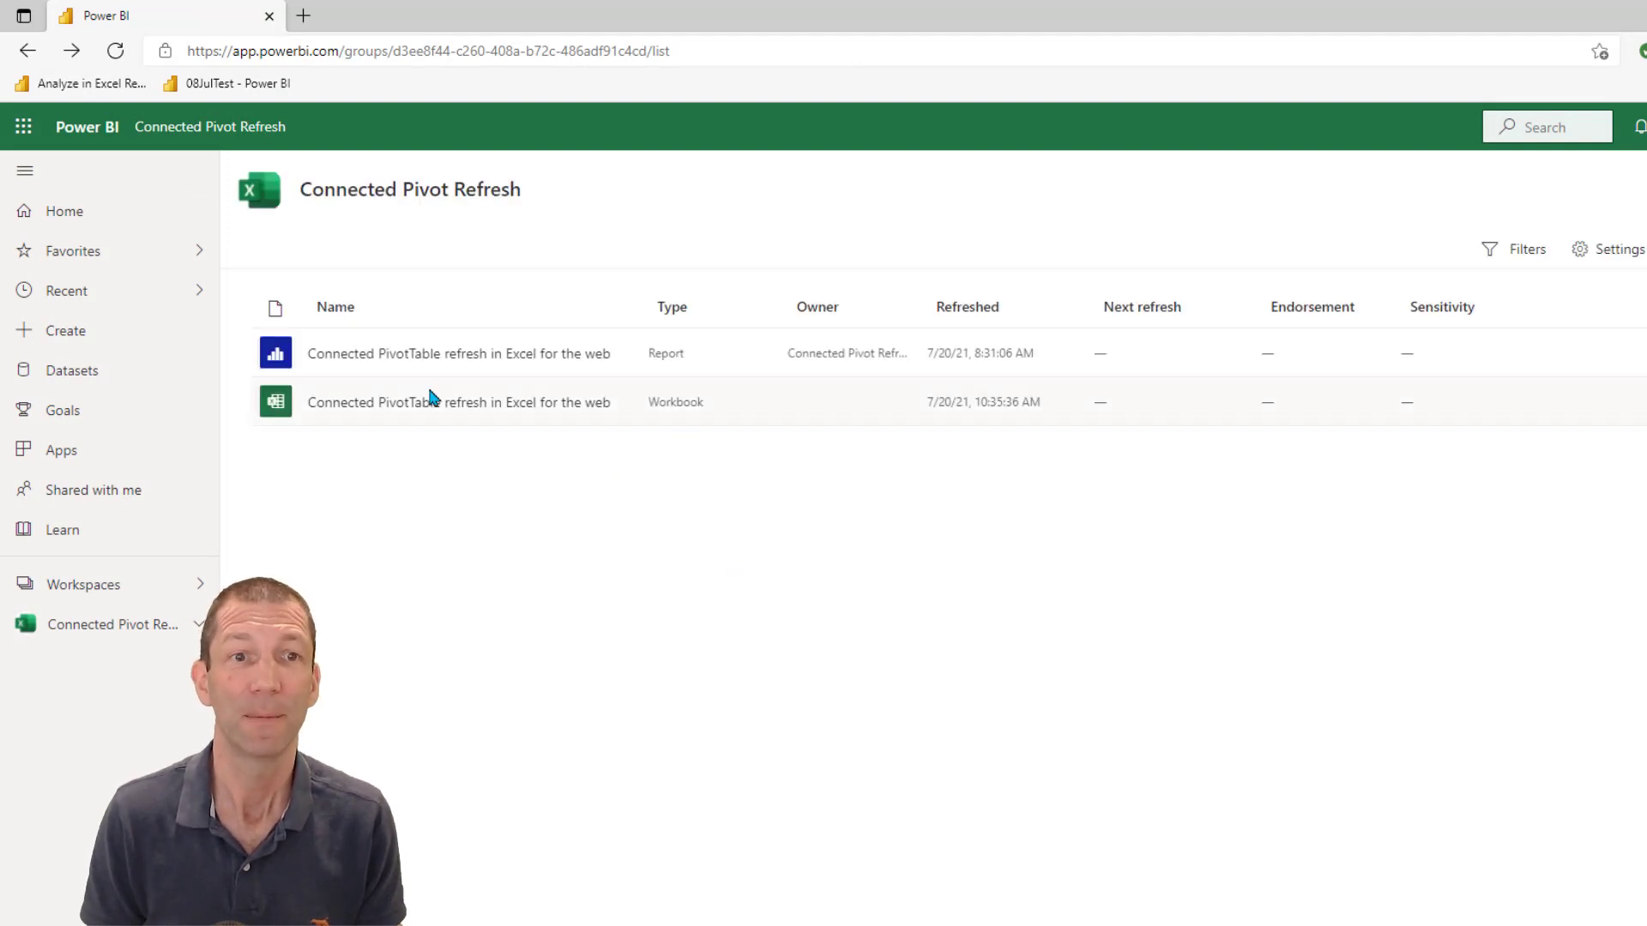
pyautogui.click(431, 403)
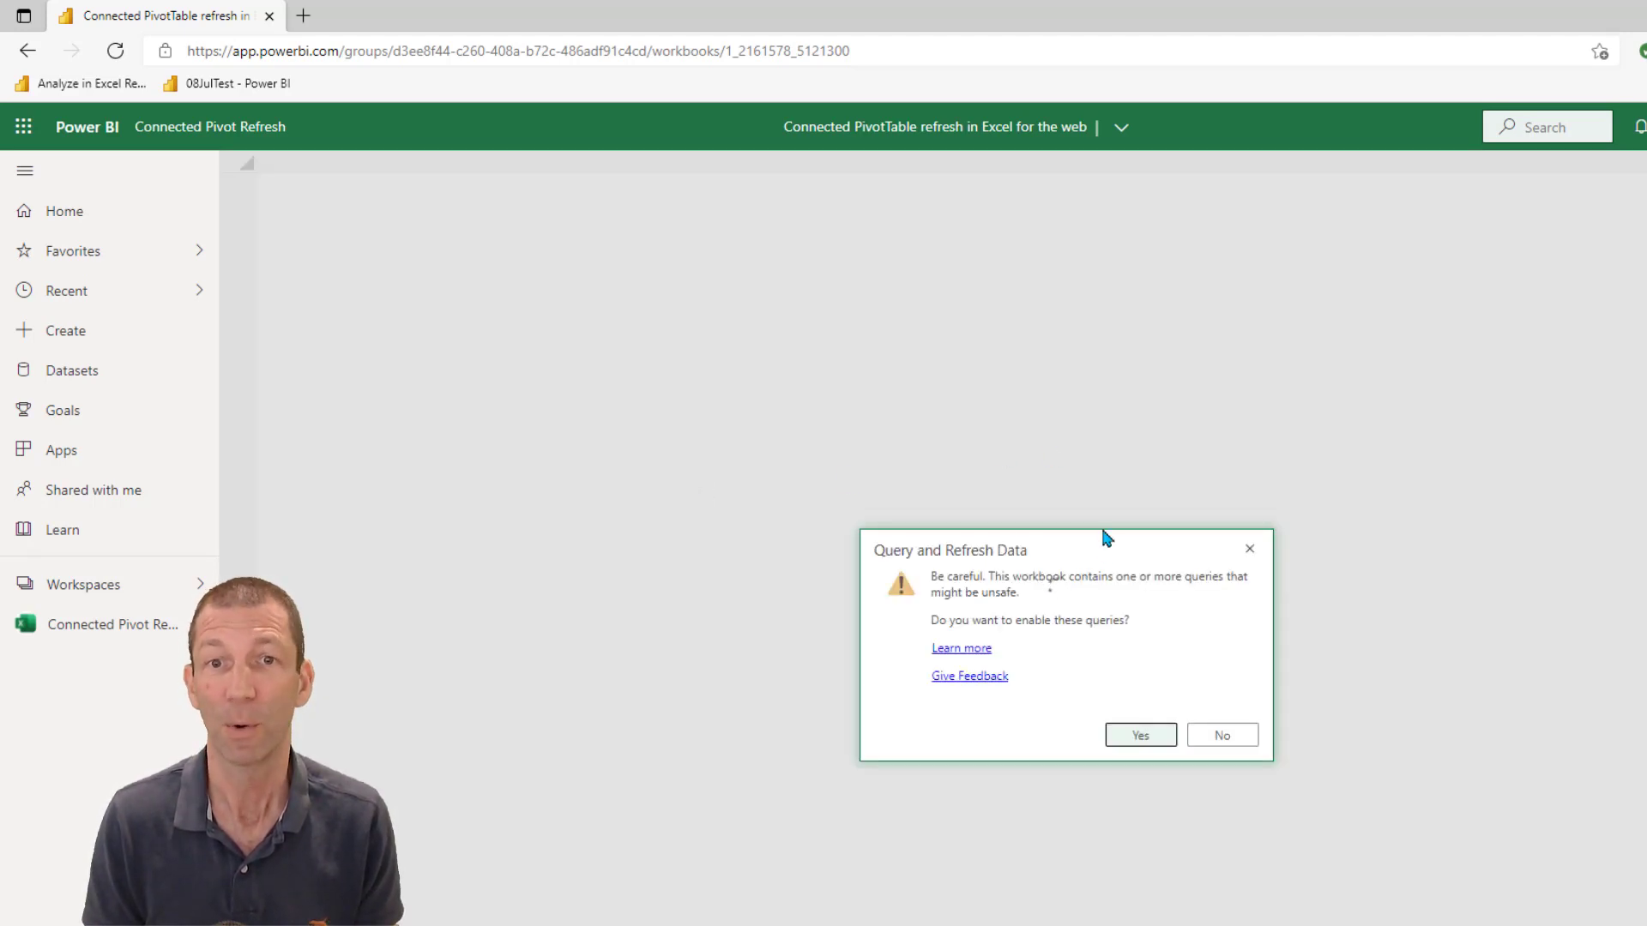
pyautogui.click(1141, 735)
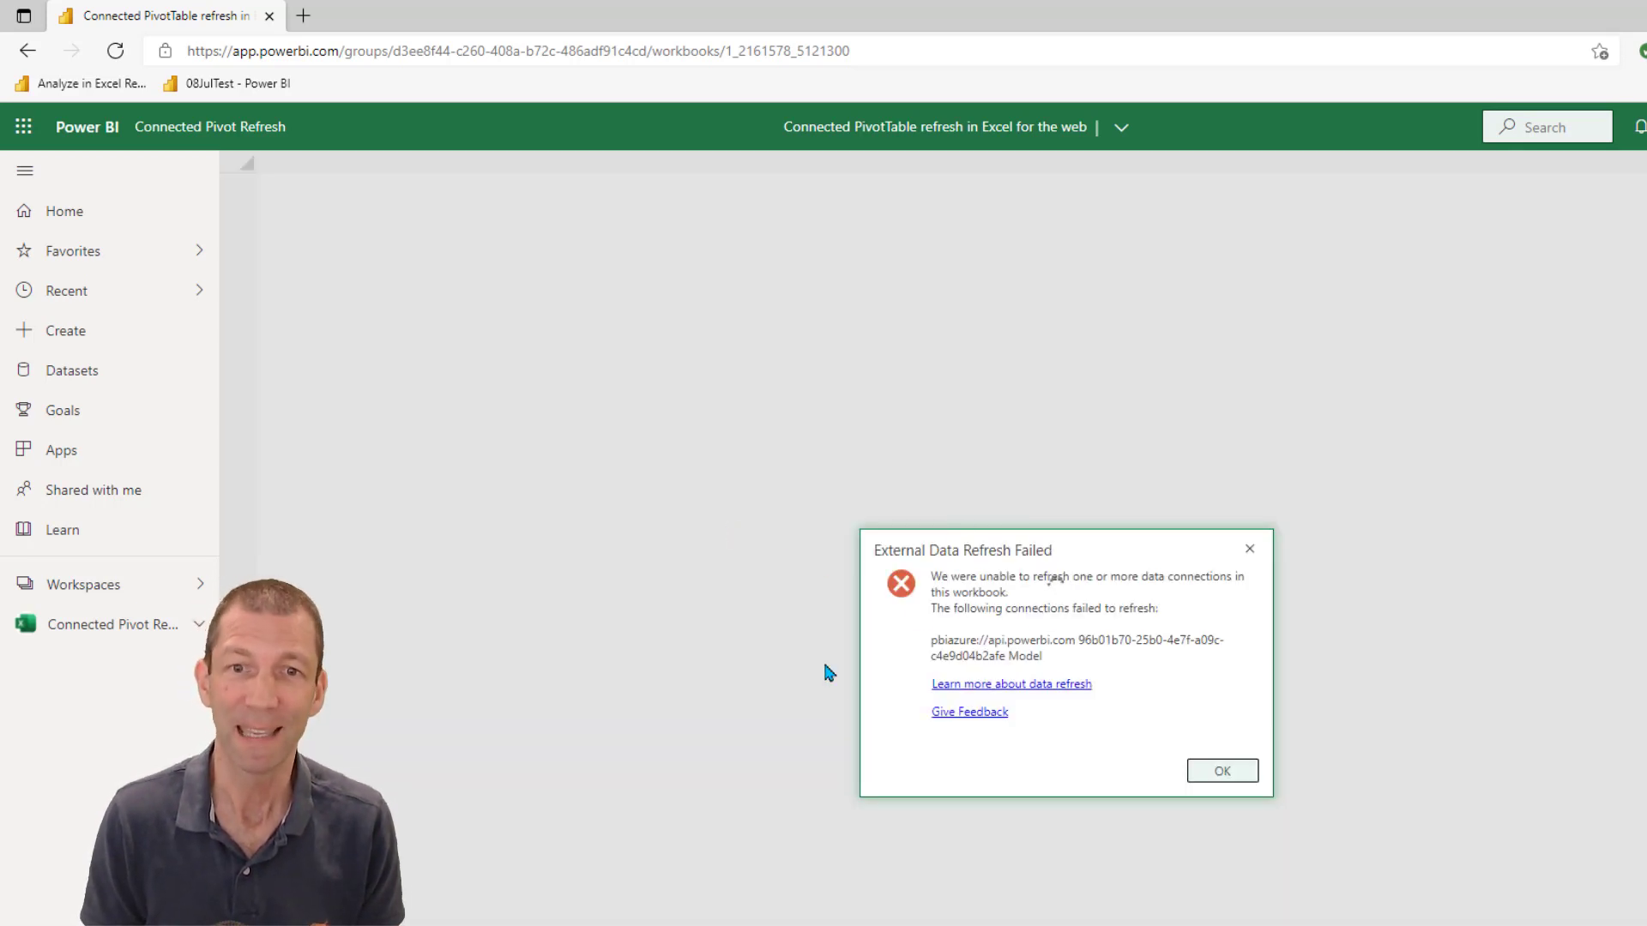
pyautogui.click(1226, 776)
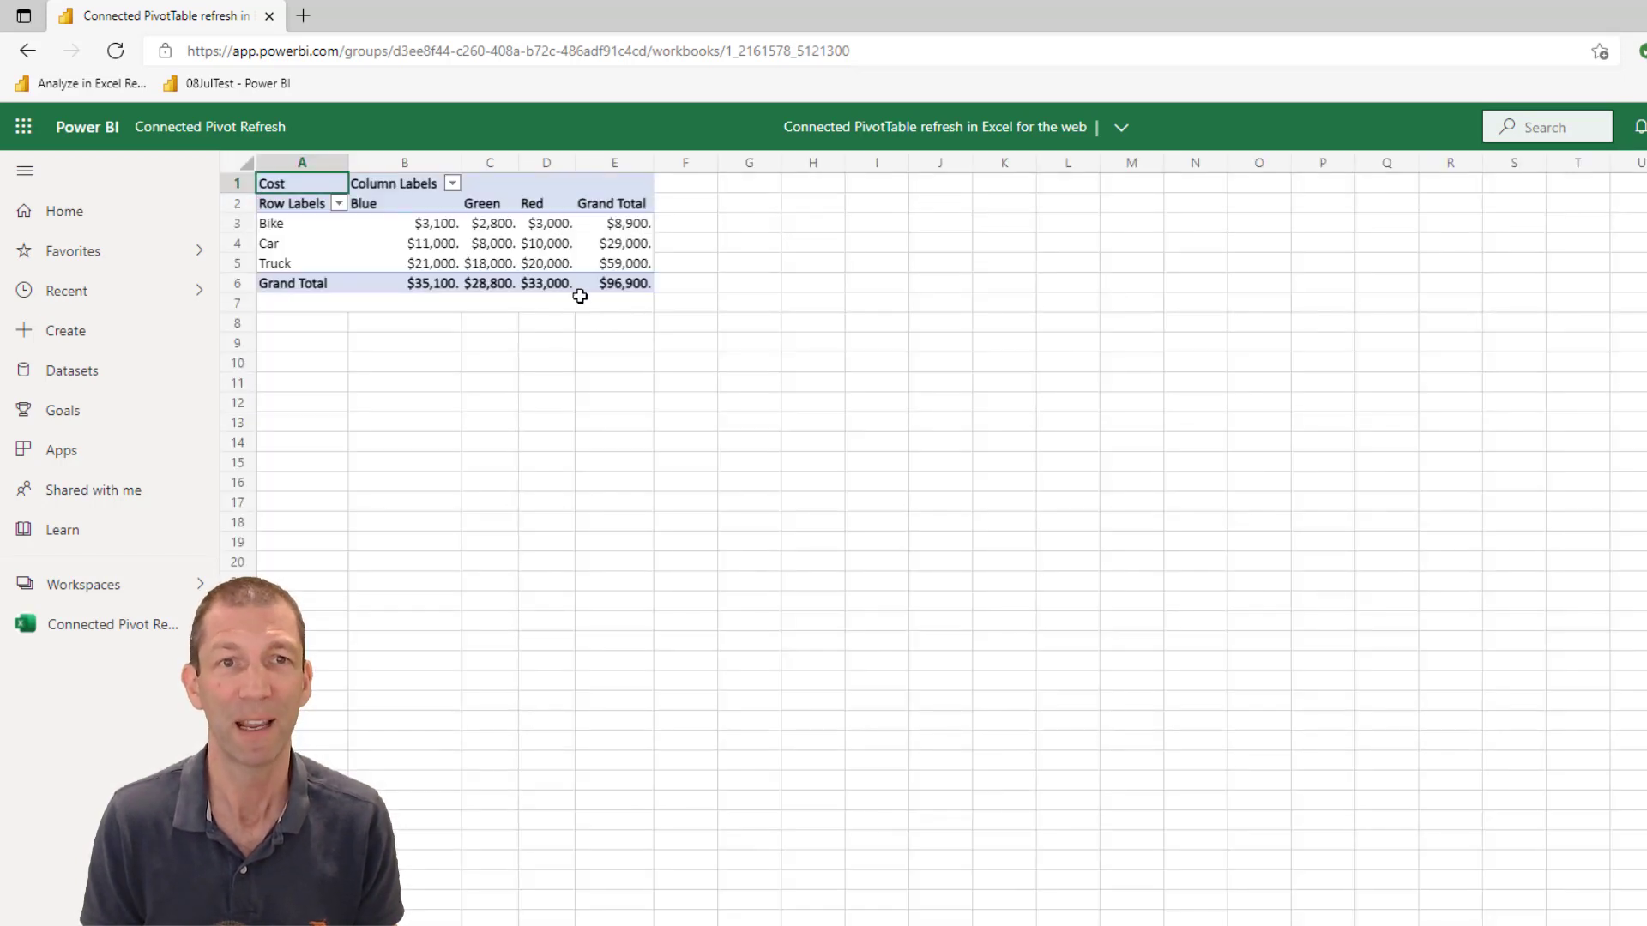
# Select the Blue, Green and Red cost cells for Bike and Car to show the PivotTable fields.
pyautogui.click(439, 225)
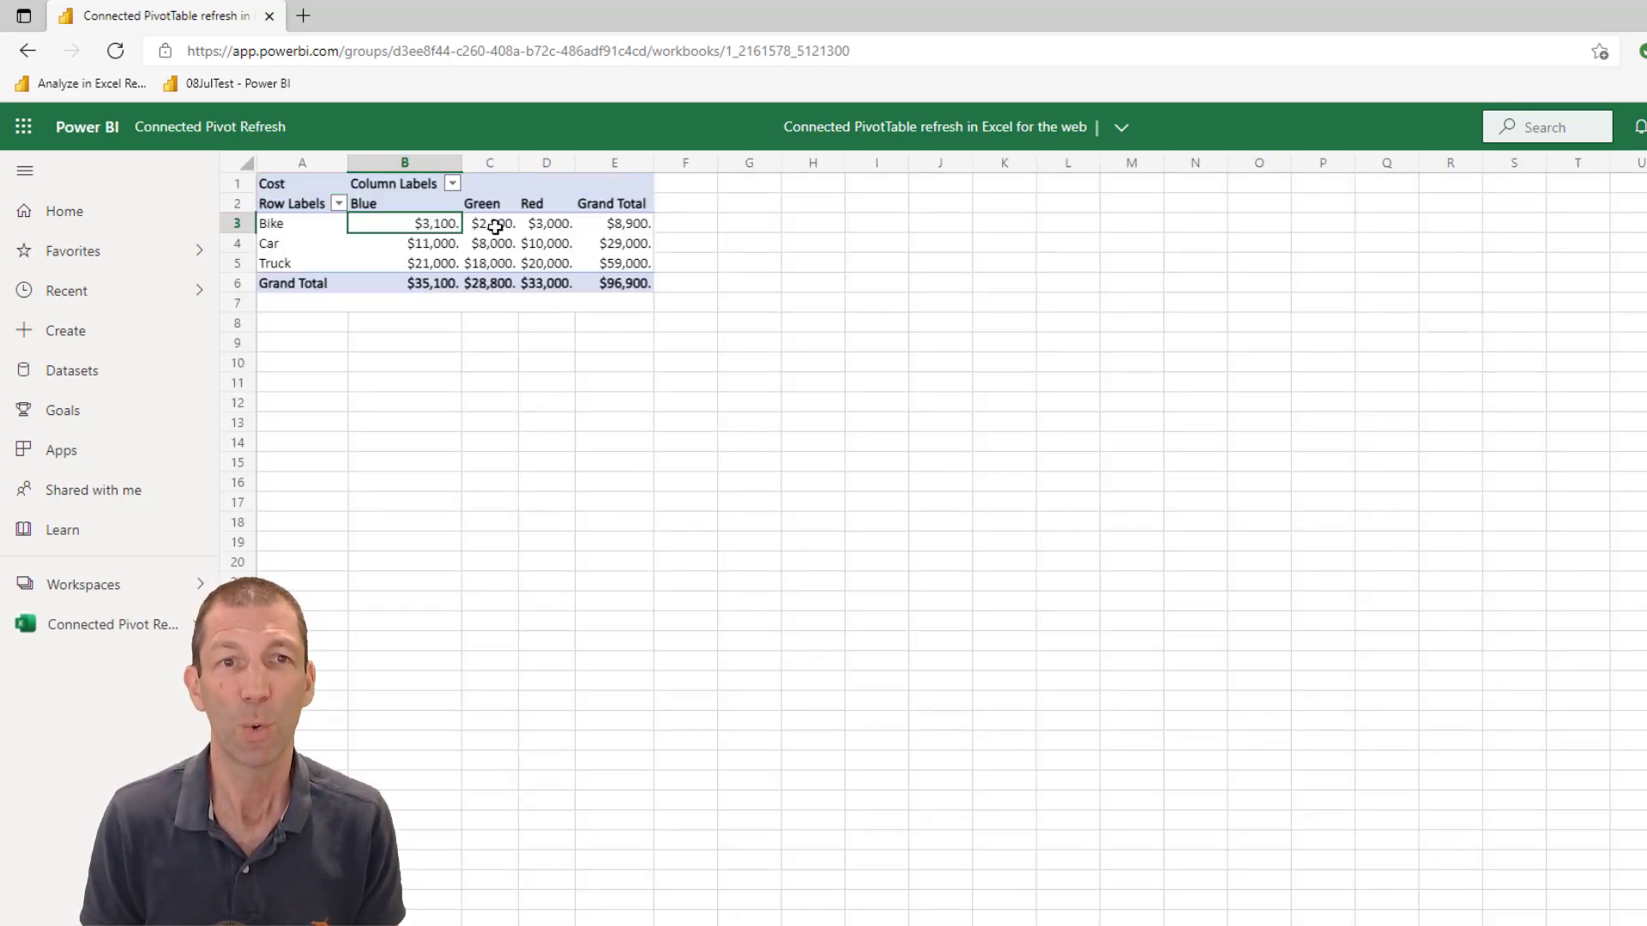
pyautogui.click(495, 227)
pyautogui.click(485, 246)
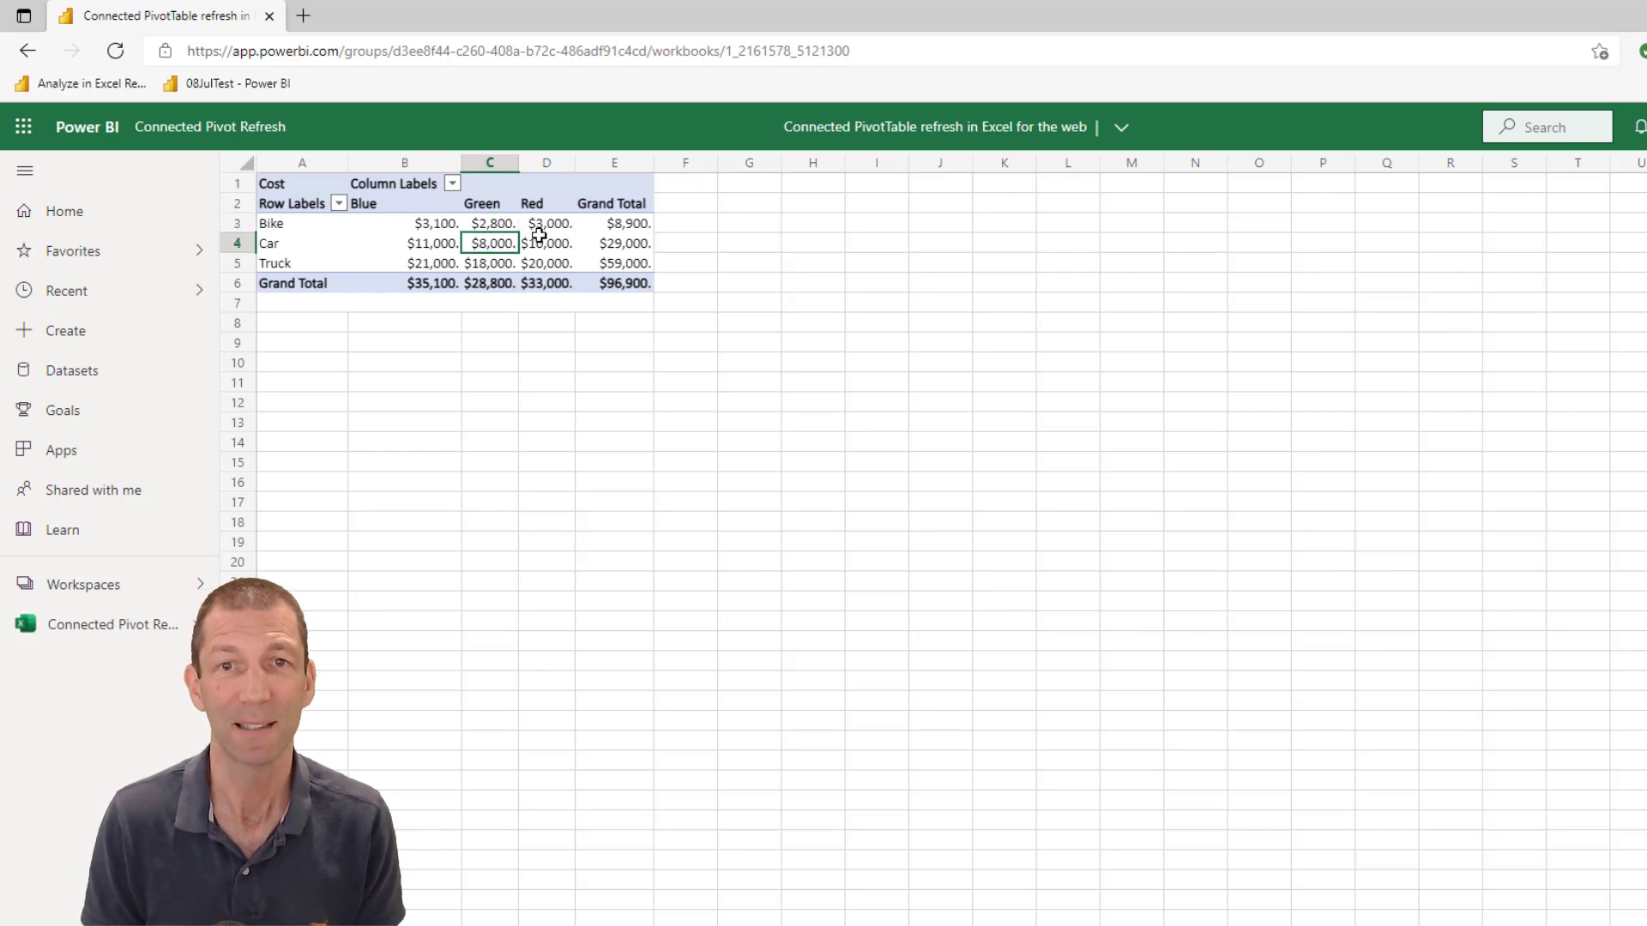
pyautogui.click(541, 239)
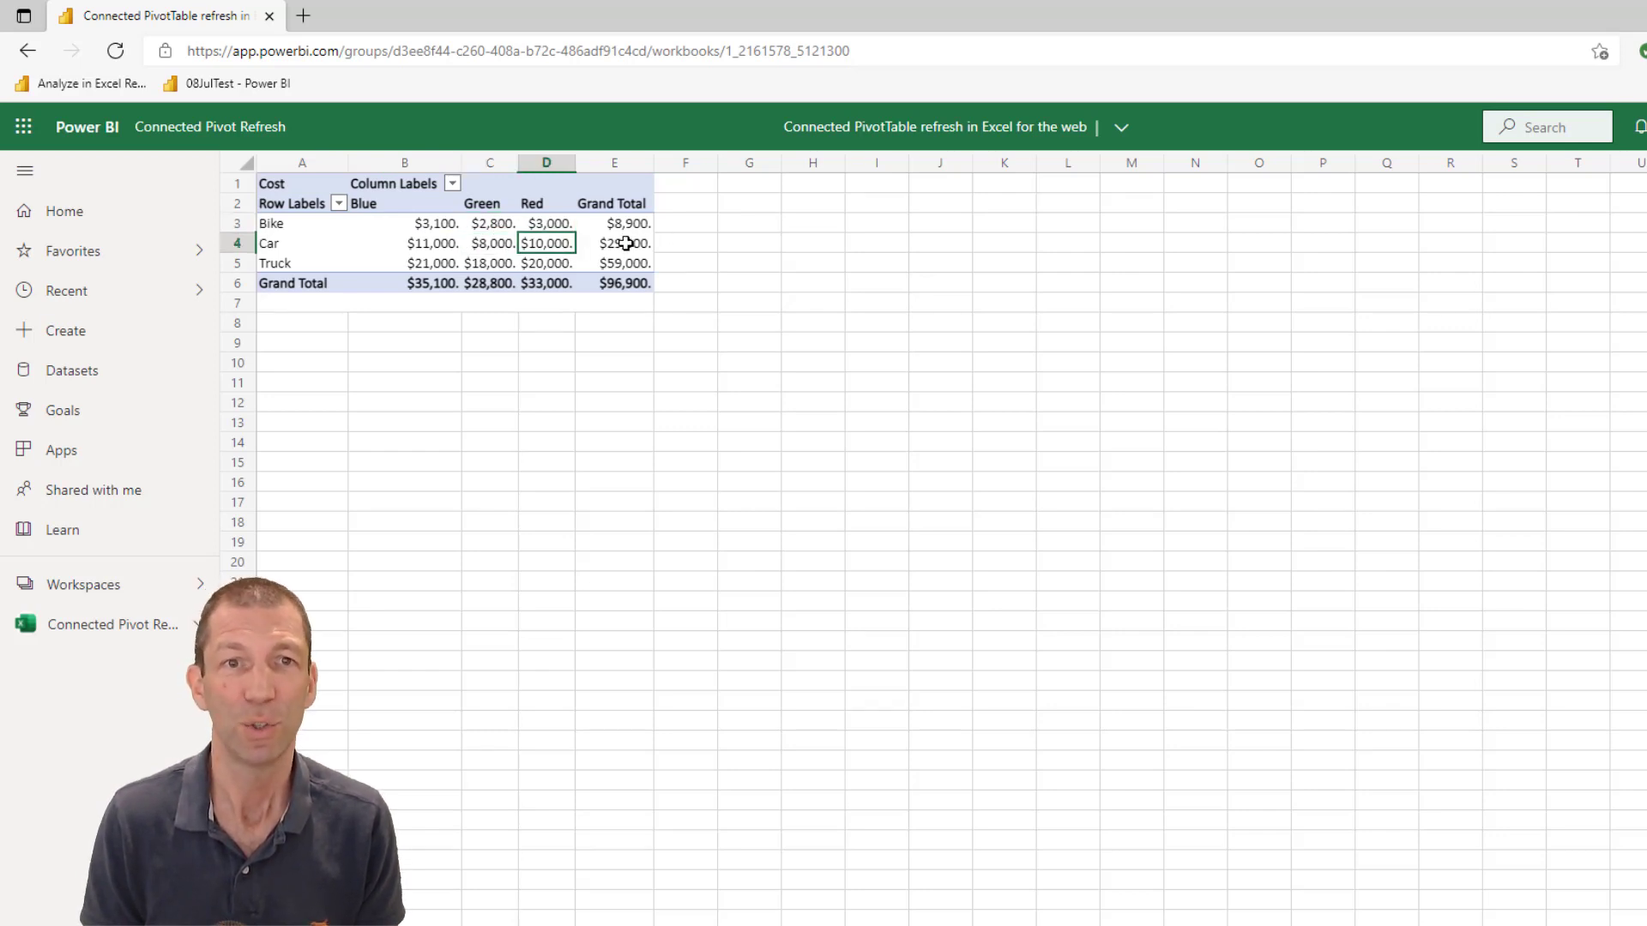
pyautogui.click(487, 239)
pyautogui.click(384, 239)
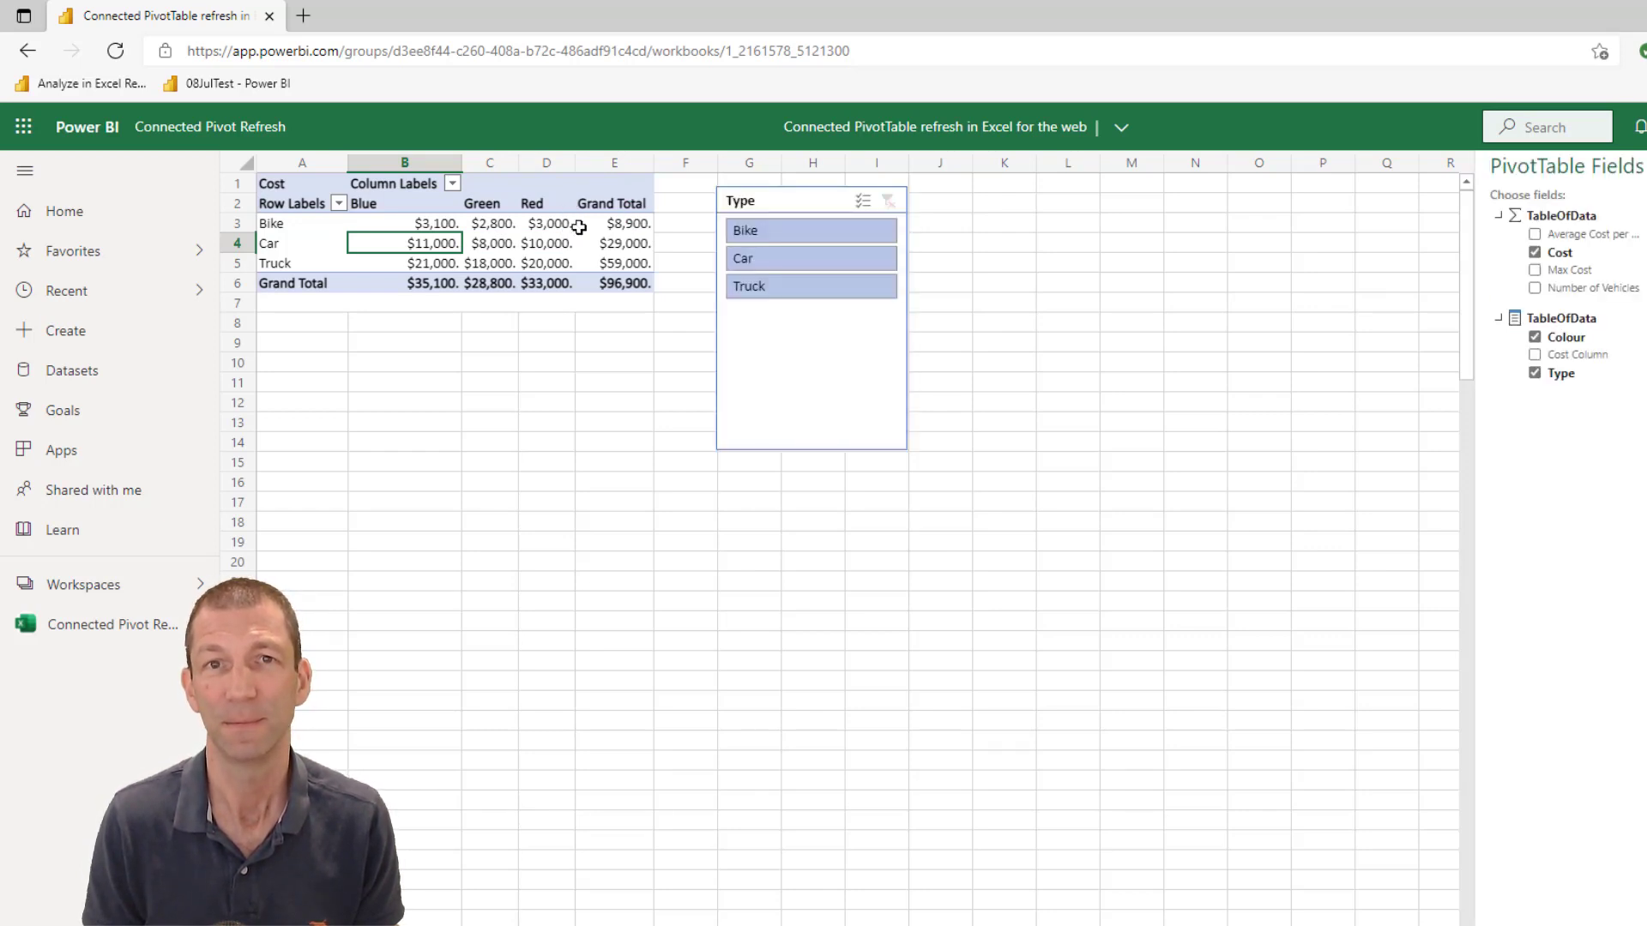
# Filter the pivot to Bike, close the refresh error, and open the workbook in Excel for the web.
pyautogui.click(805, 231)
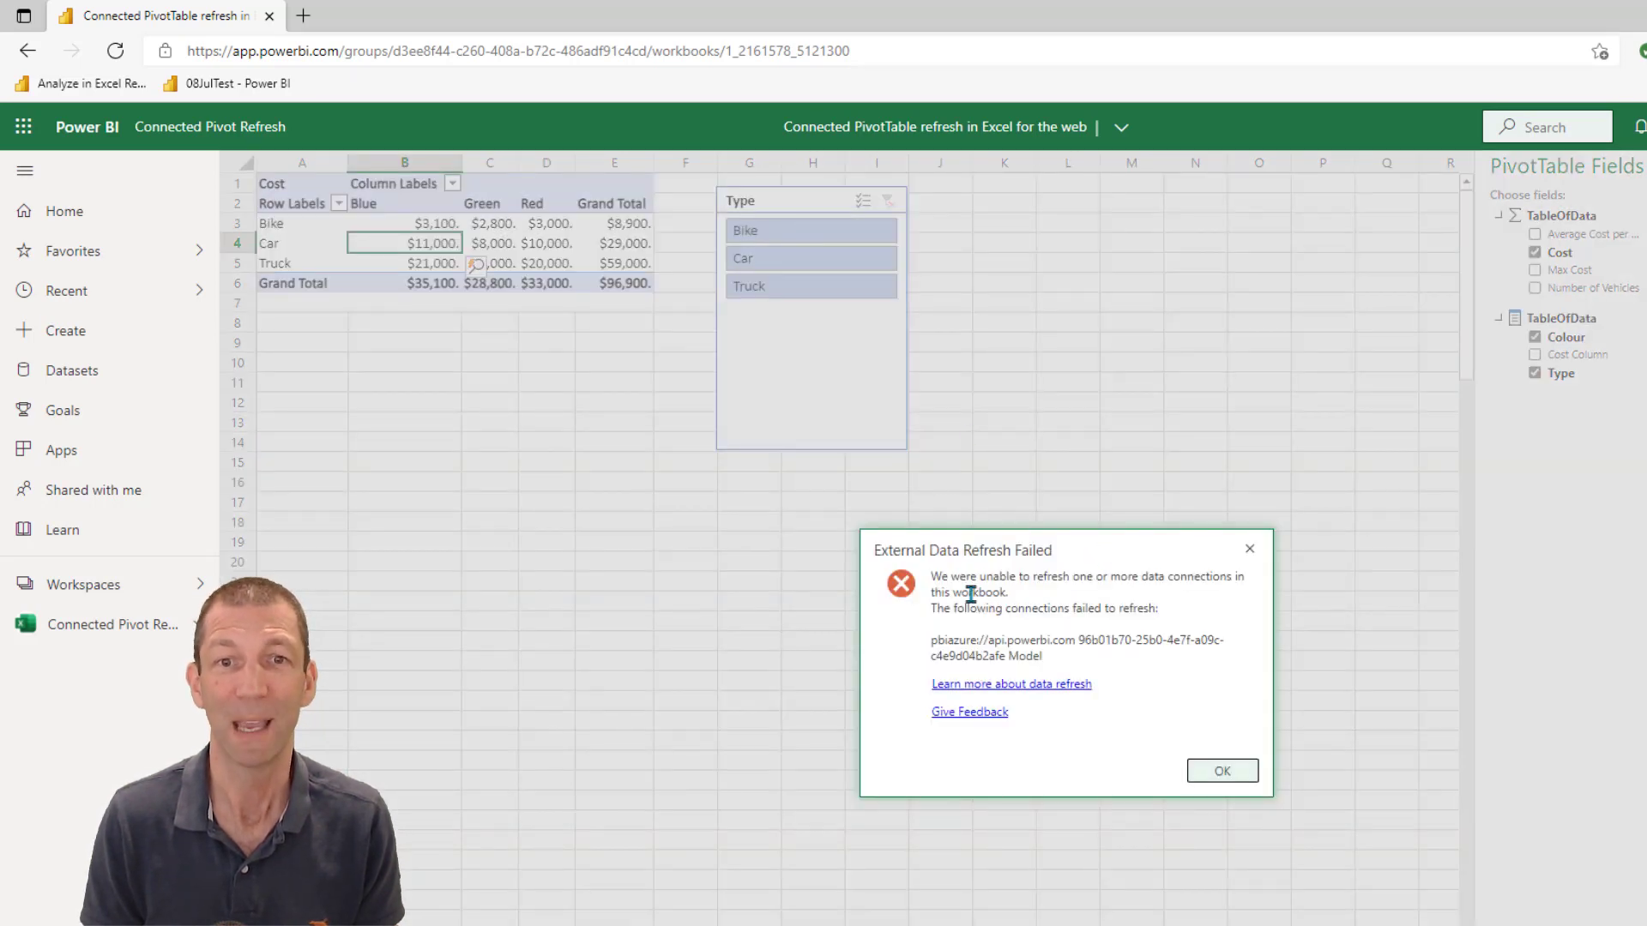
pyautogui.click(1249, 549)
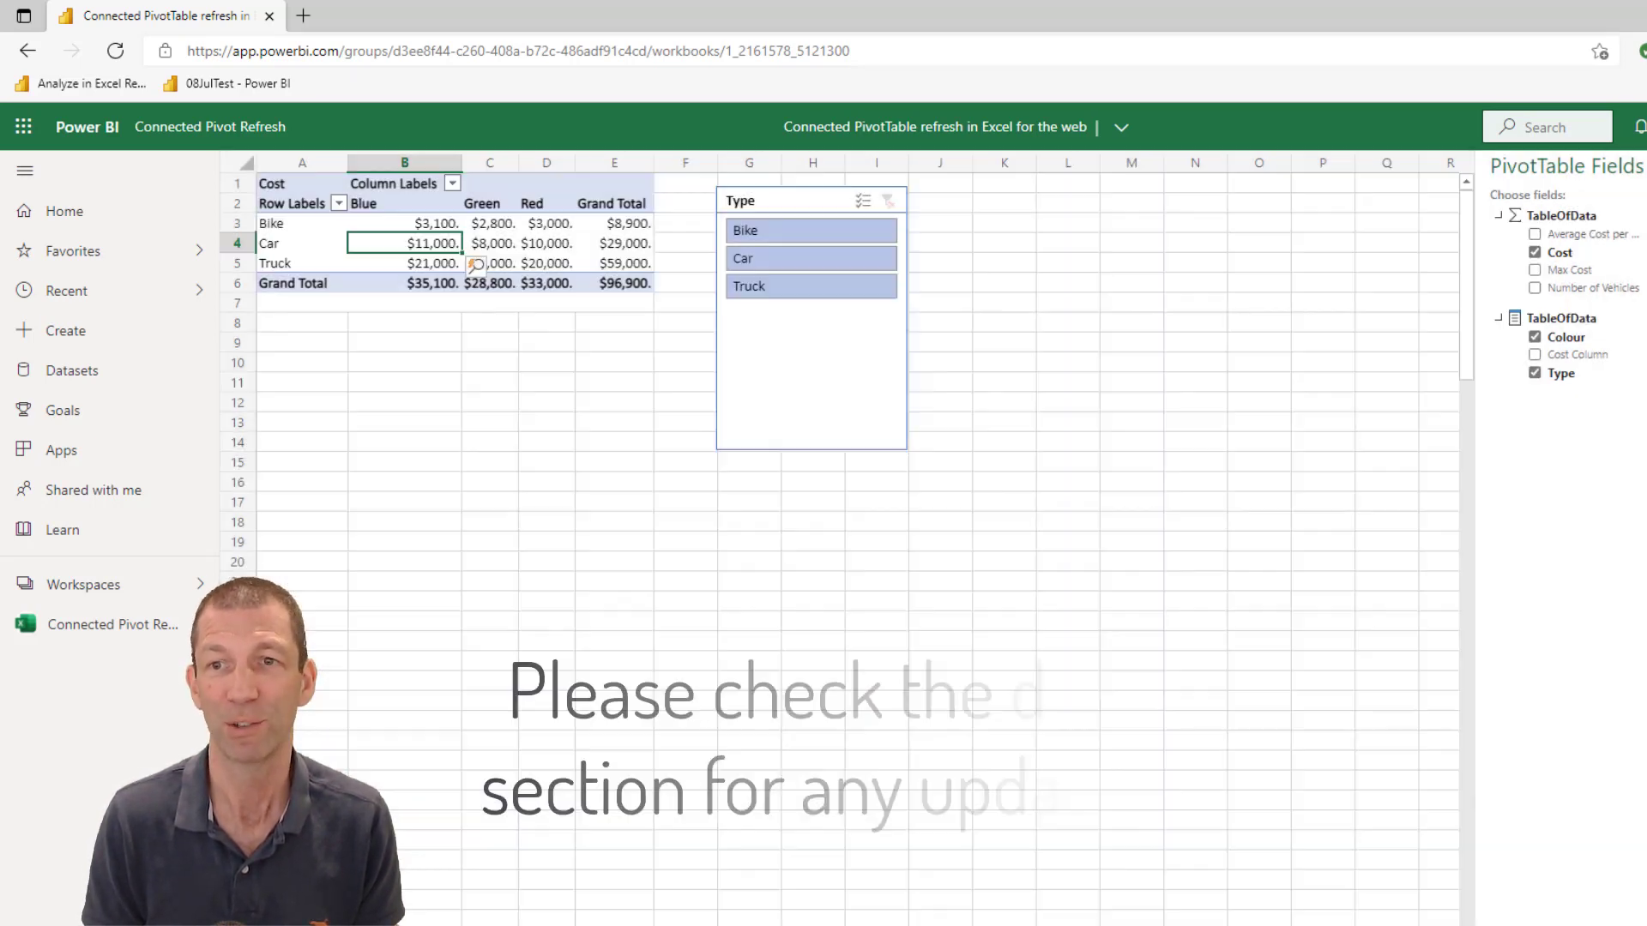
pyautogui.click(126, 629)
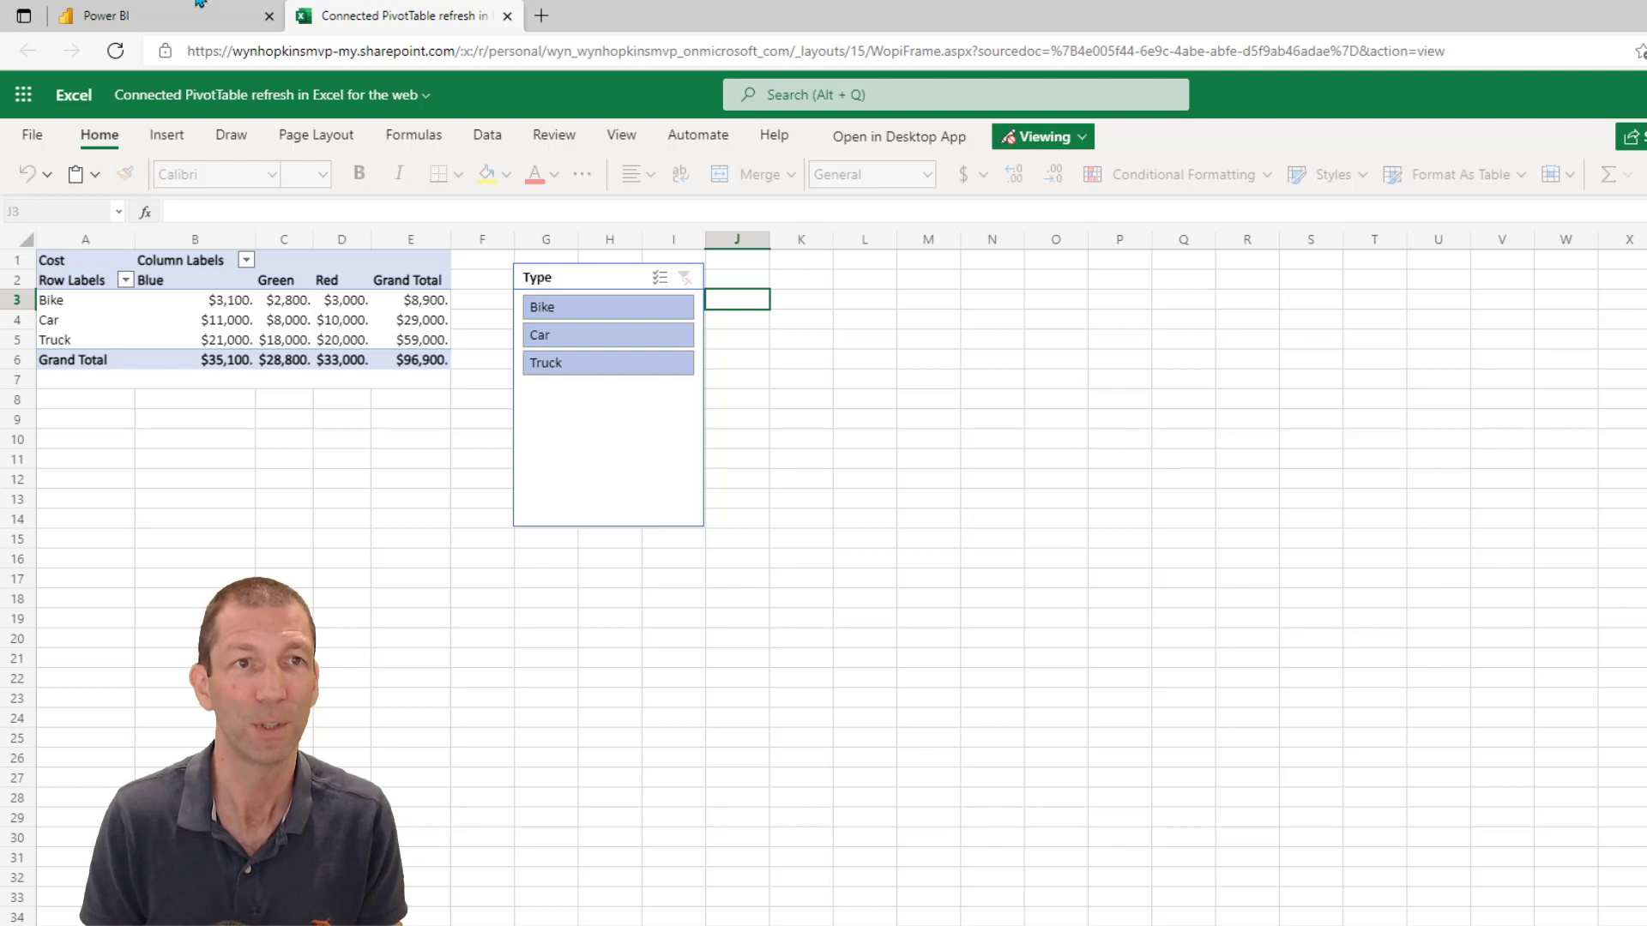
# Through Manage permissions, give the test user Build permission on the Connected PivotTable refresh dataset.
pyautogui.click(199, 14)
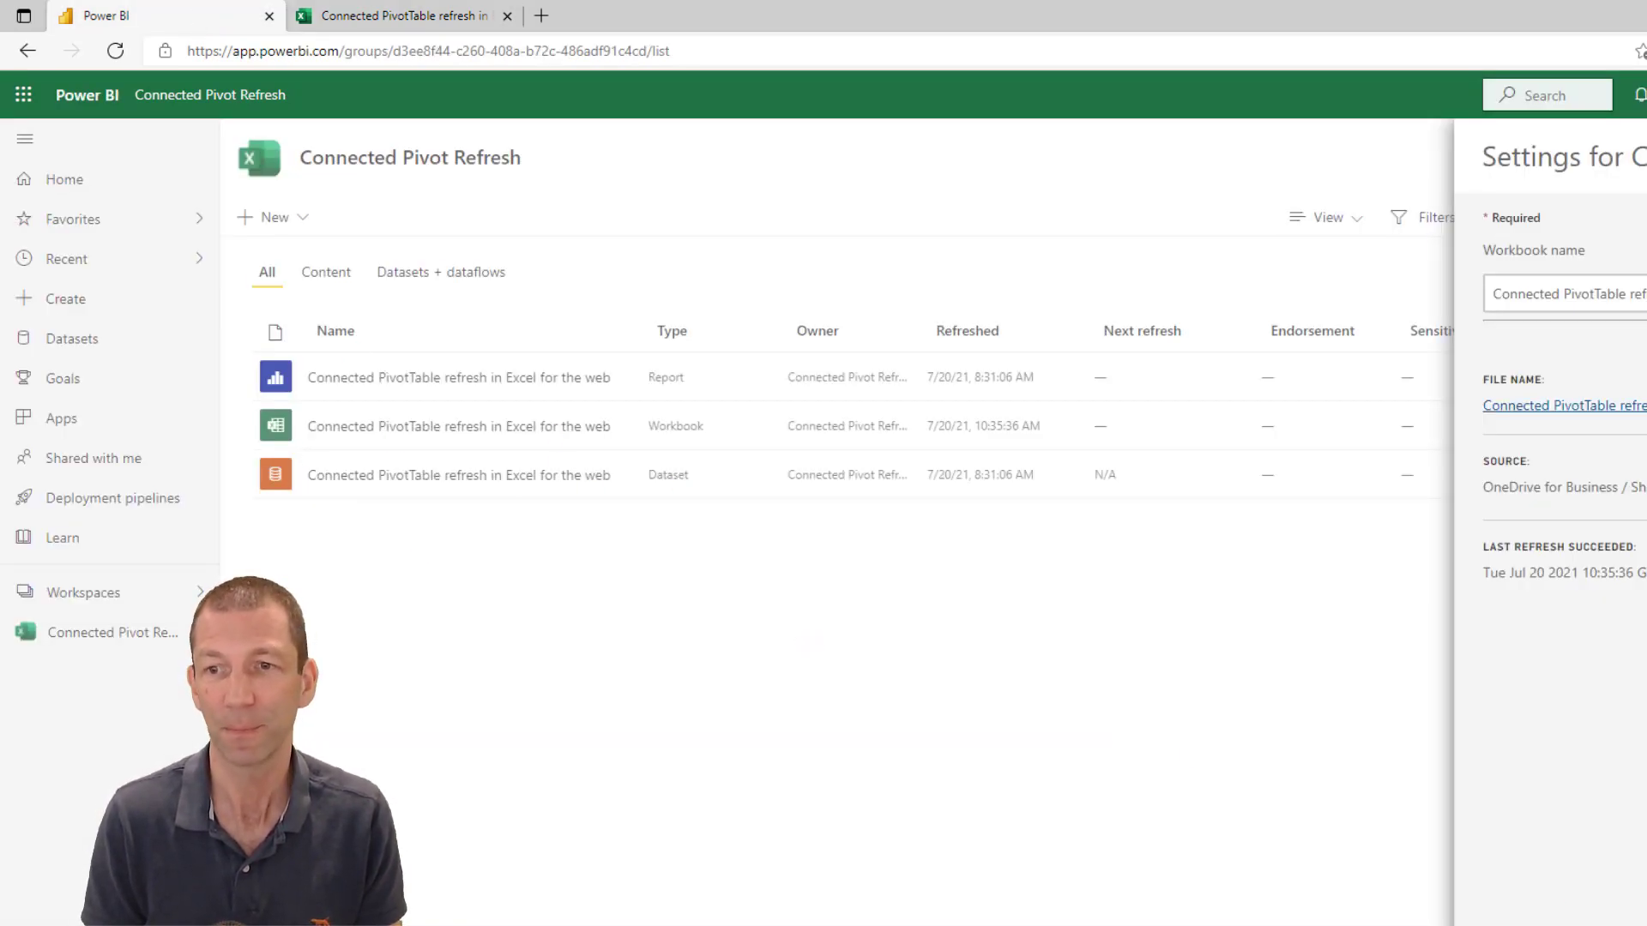
pyautogui.click(1024, 790)
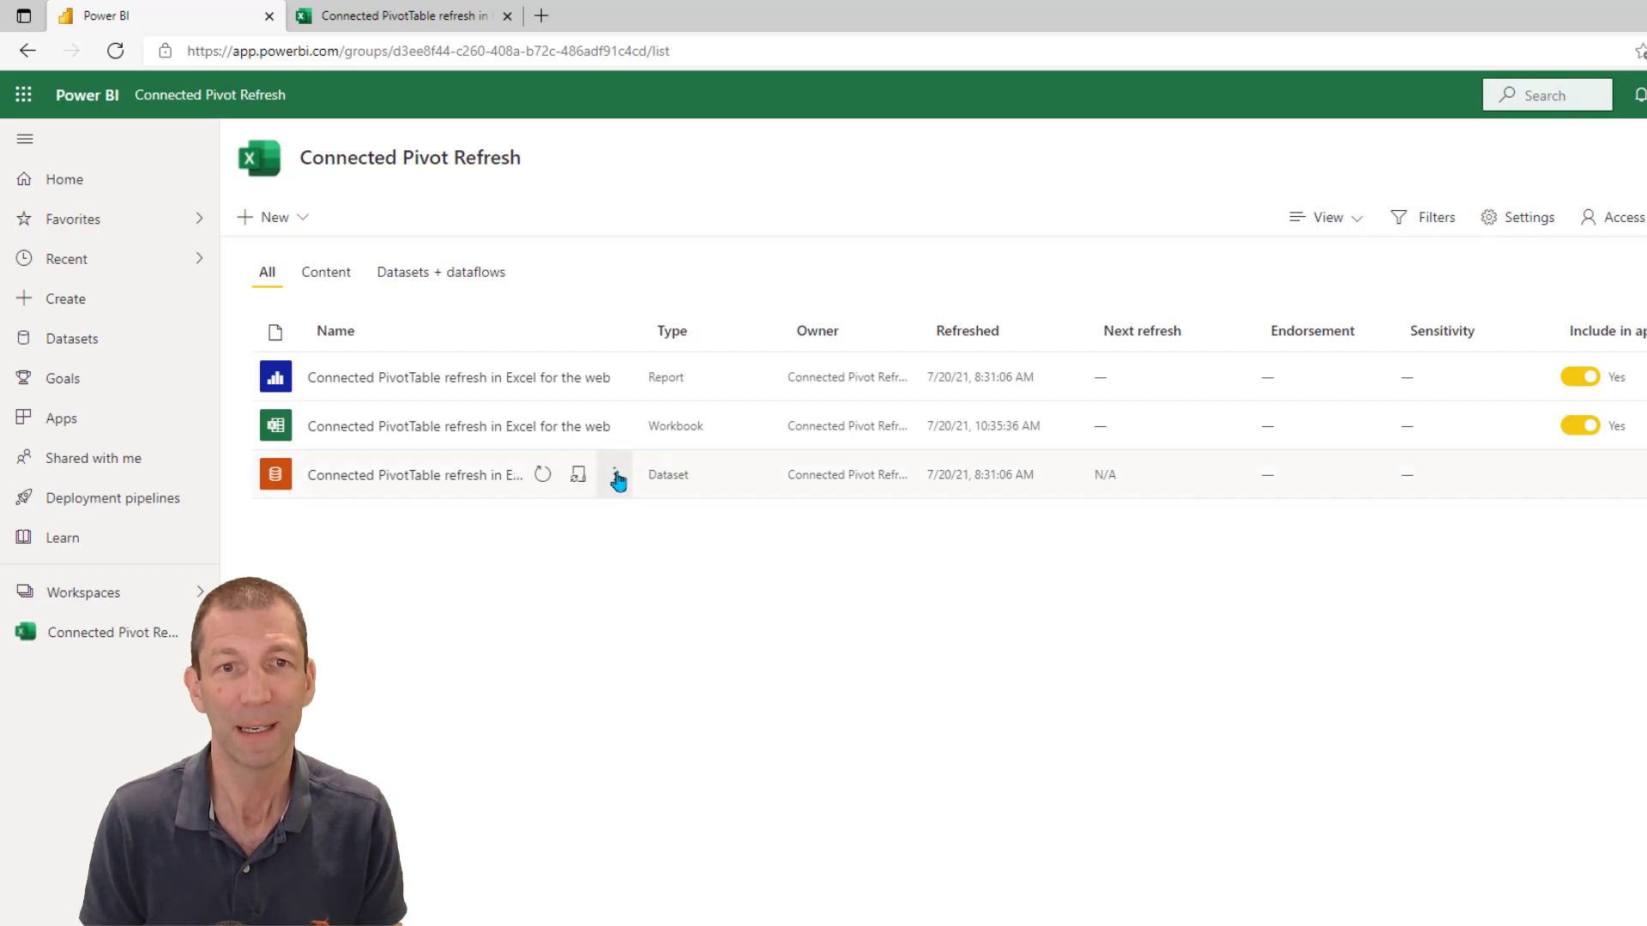
pyautogui.click(615, 477)
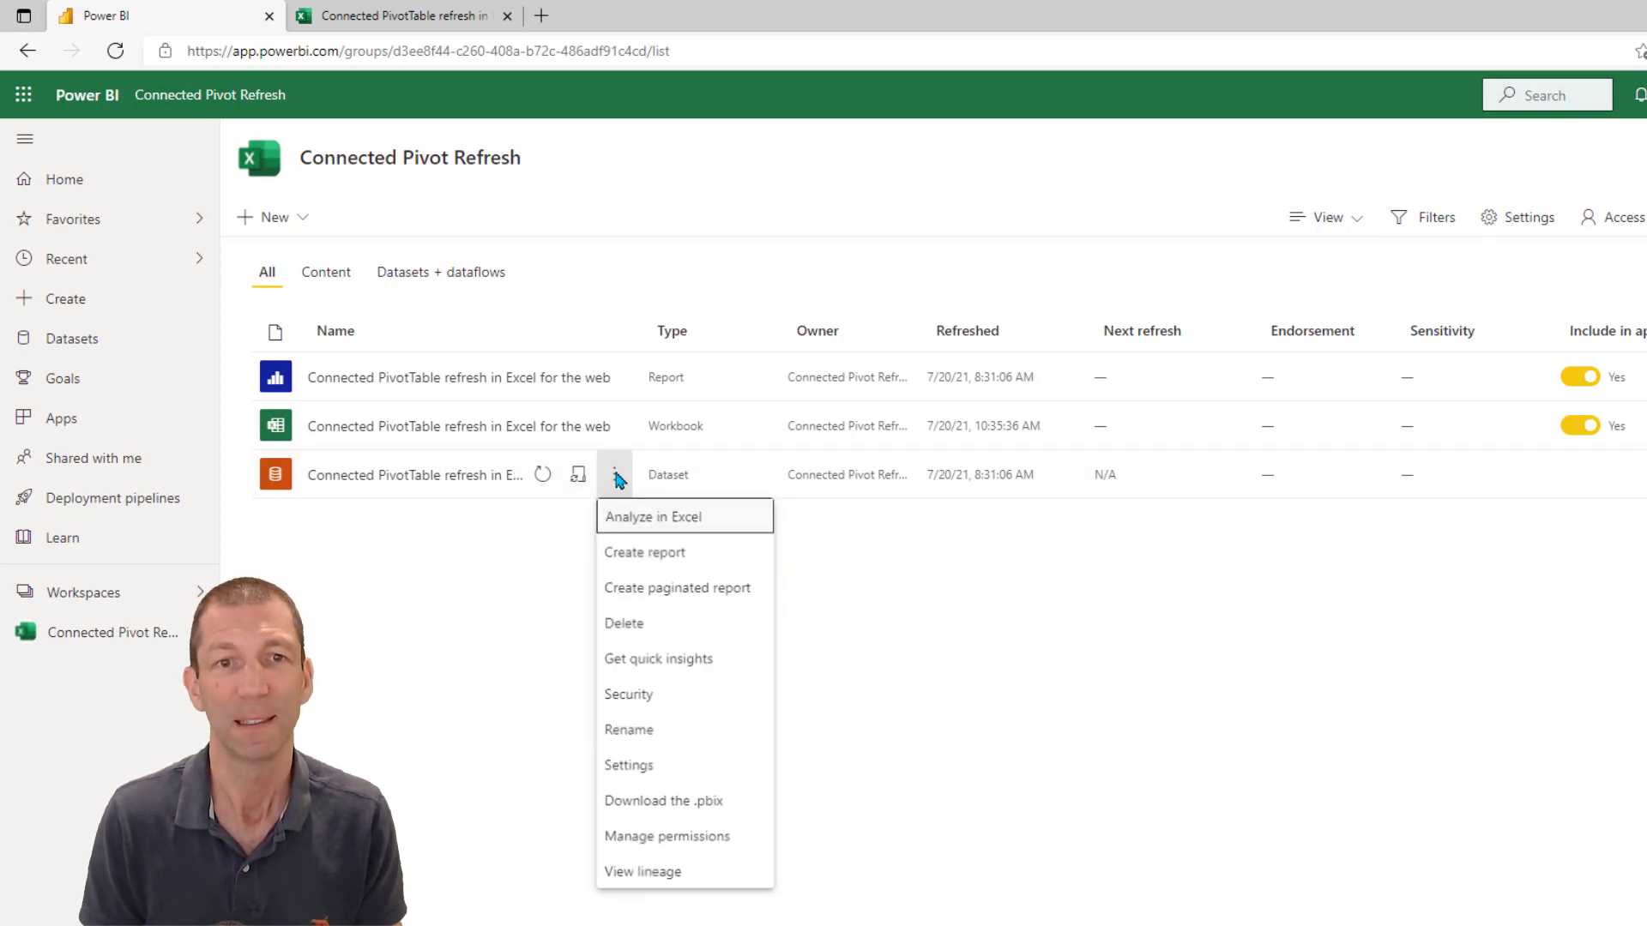
pyautogui.click(705, 845)
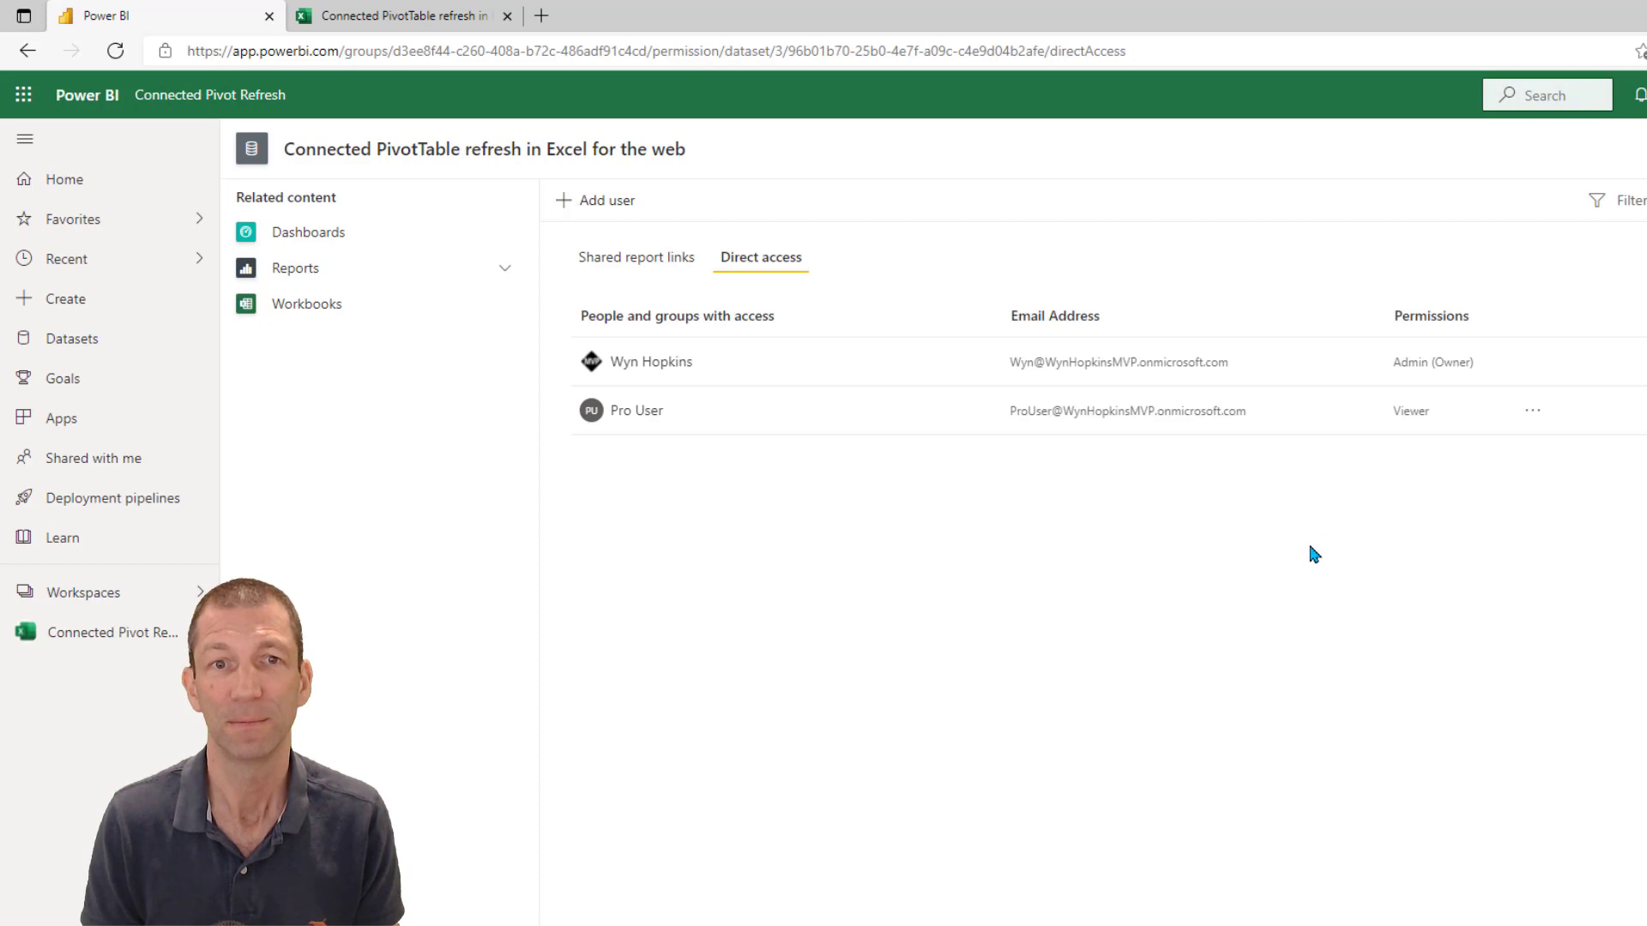
pyautogui.click(1532, 414)
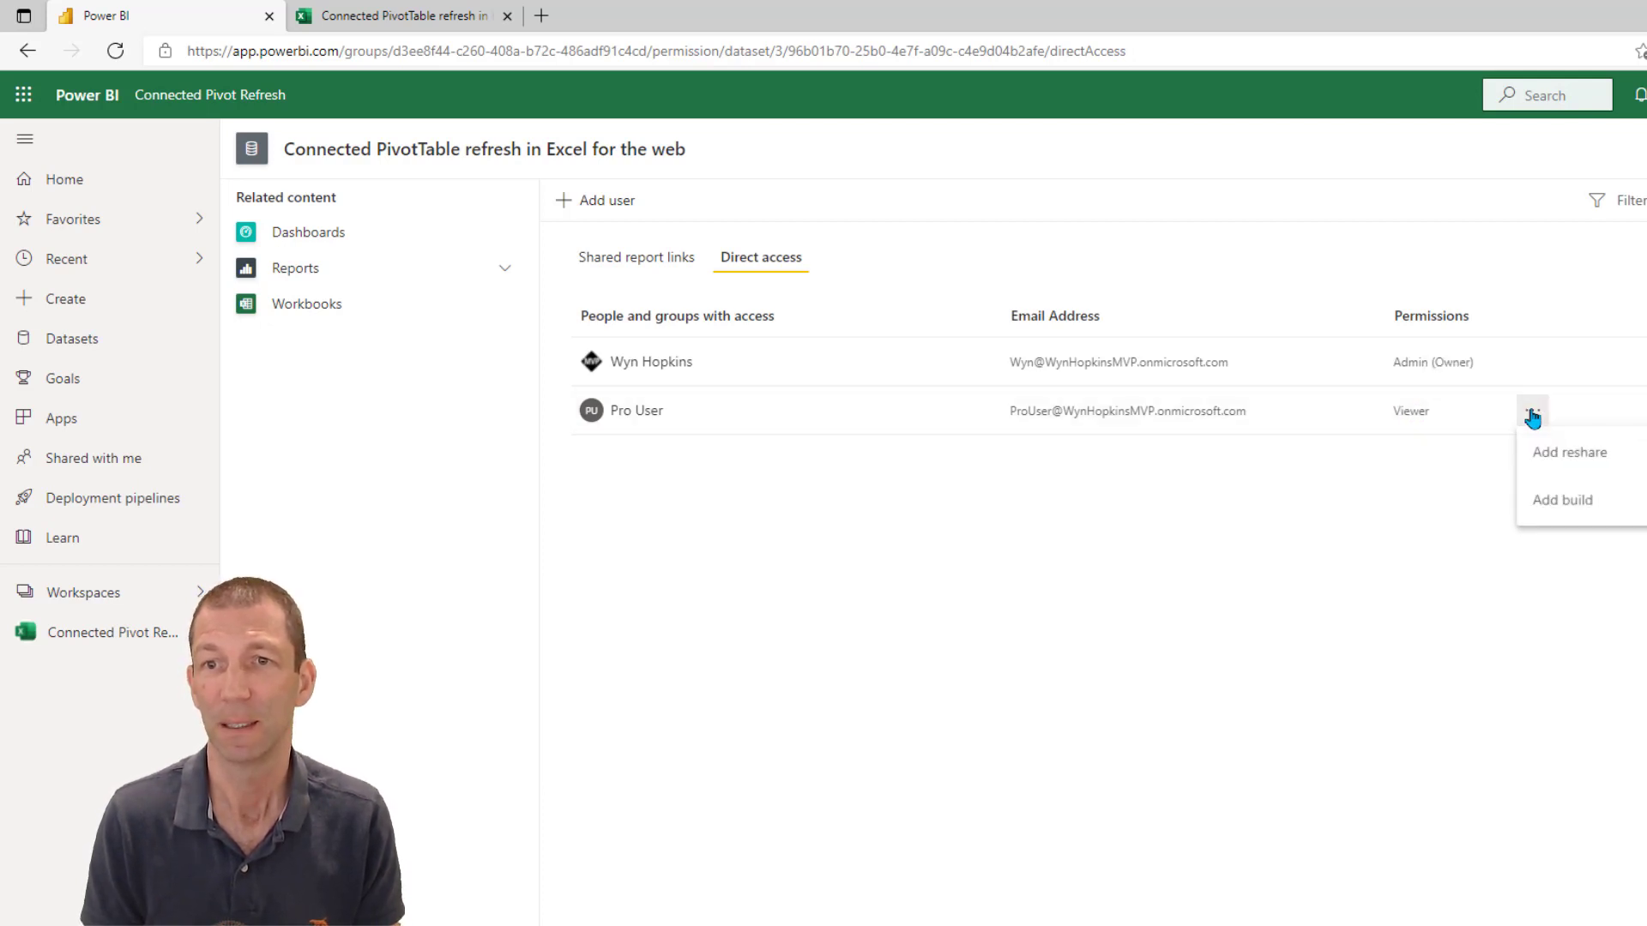
pyautogui.click(1566, 501)
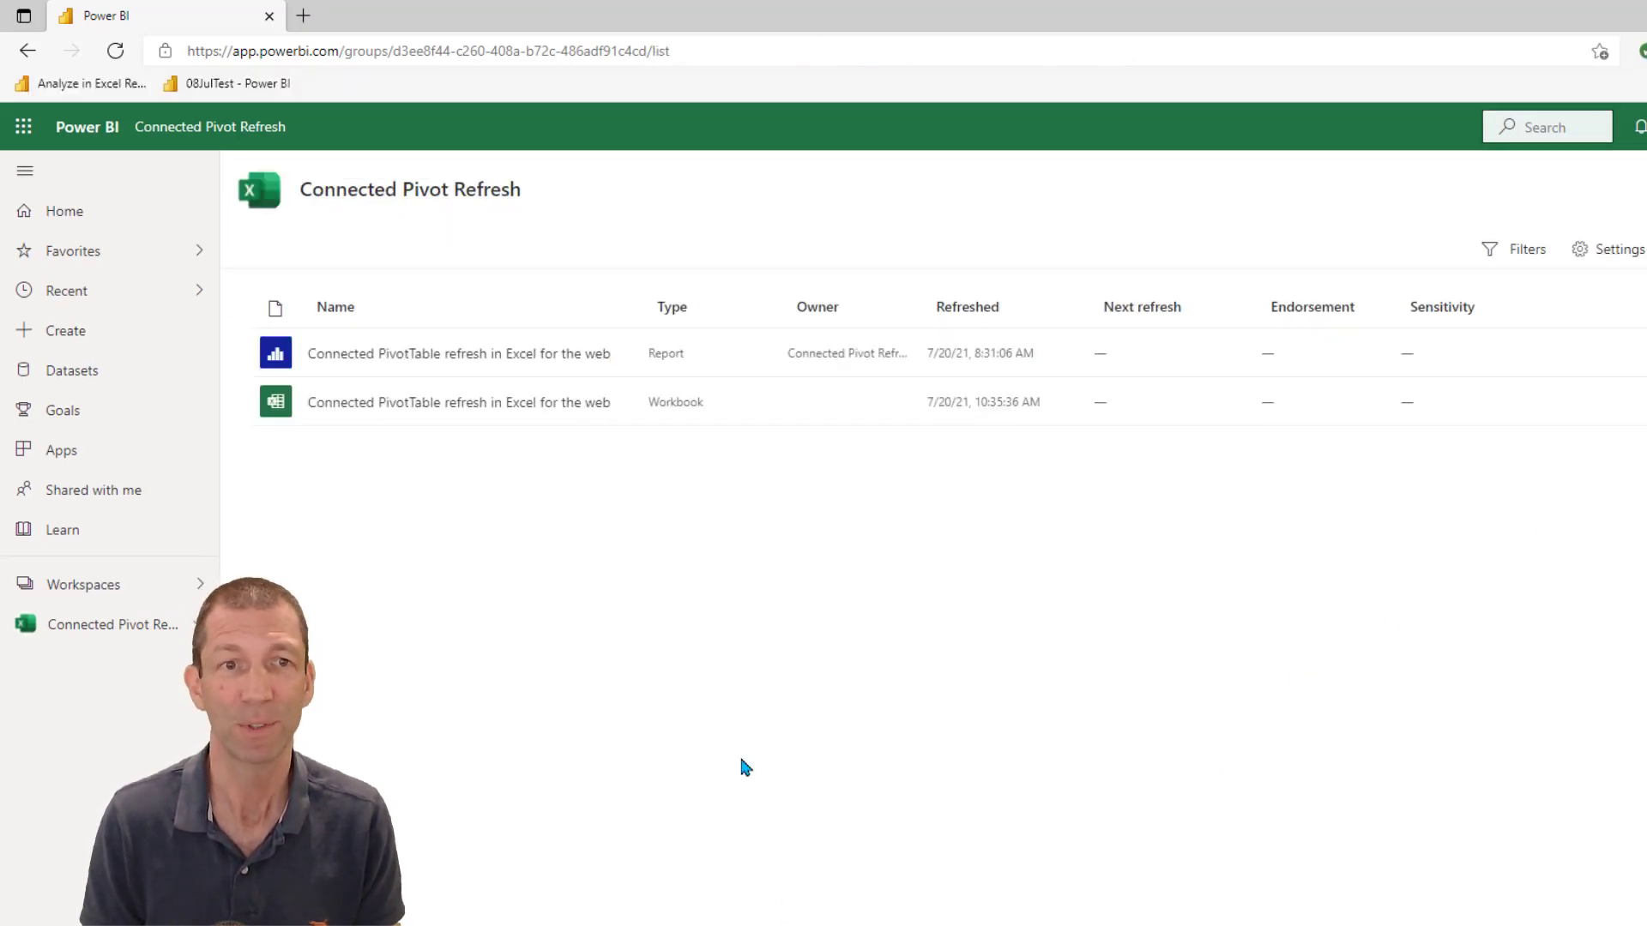
# Open the Connected PivotTable refresh workbook from the workspace content list.
pyautogui.click(405, 404)
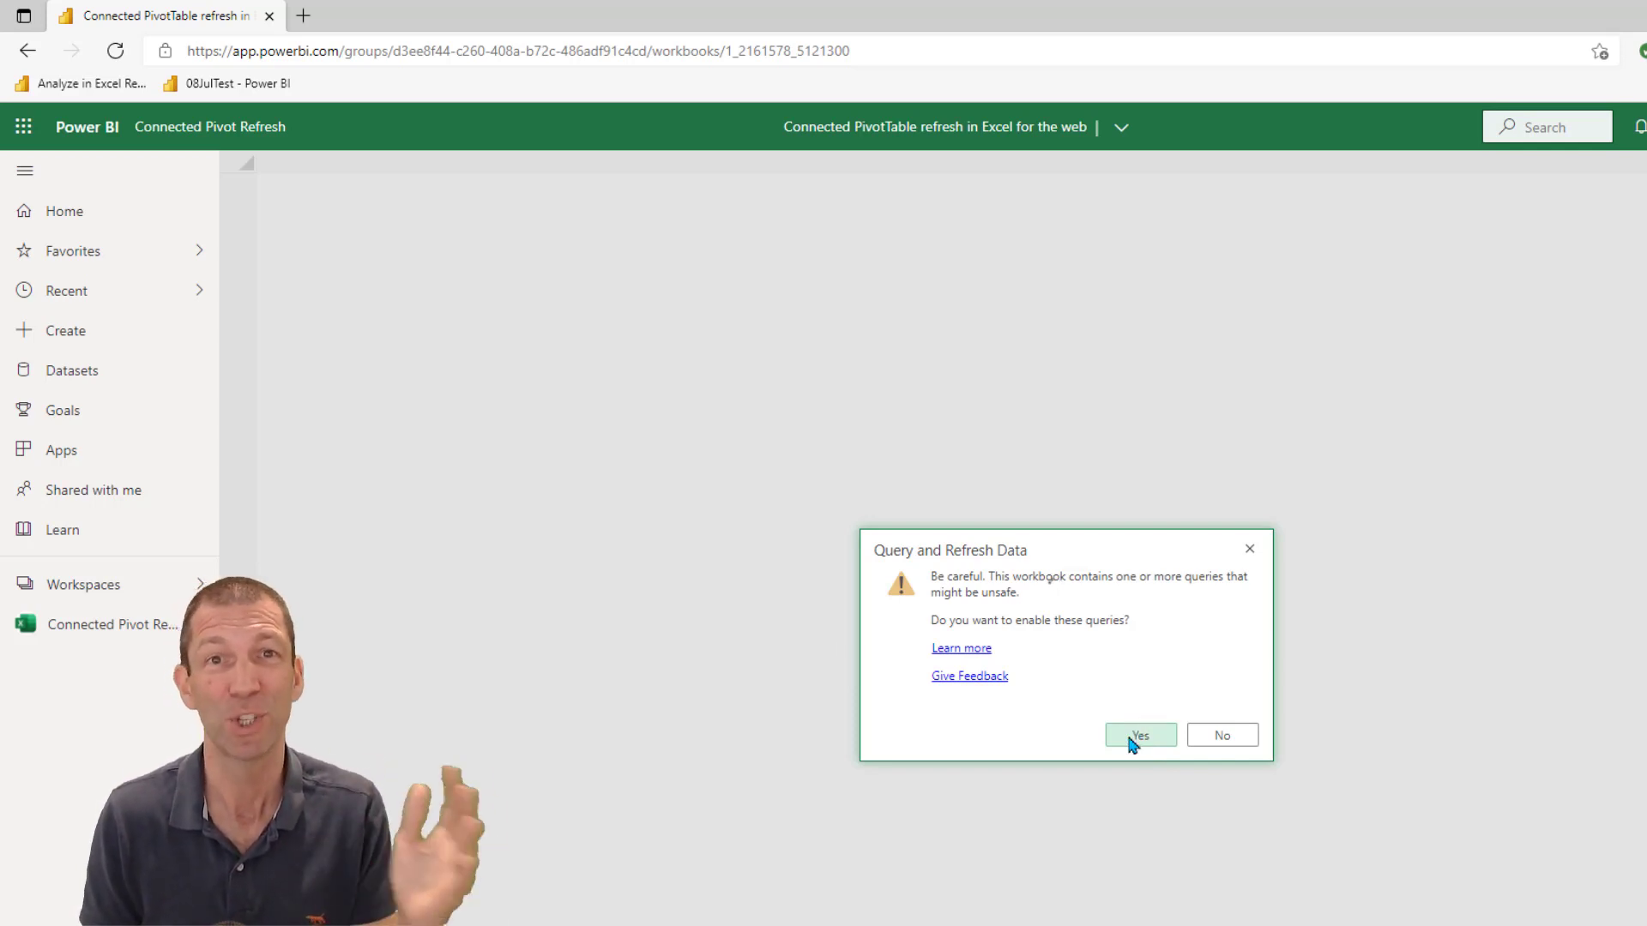
# Enable the workbook's queries, check the signed-in account, and filter the Type slicer to Truck.
pyautogui.click(1134, 735)
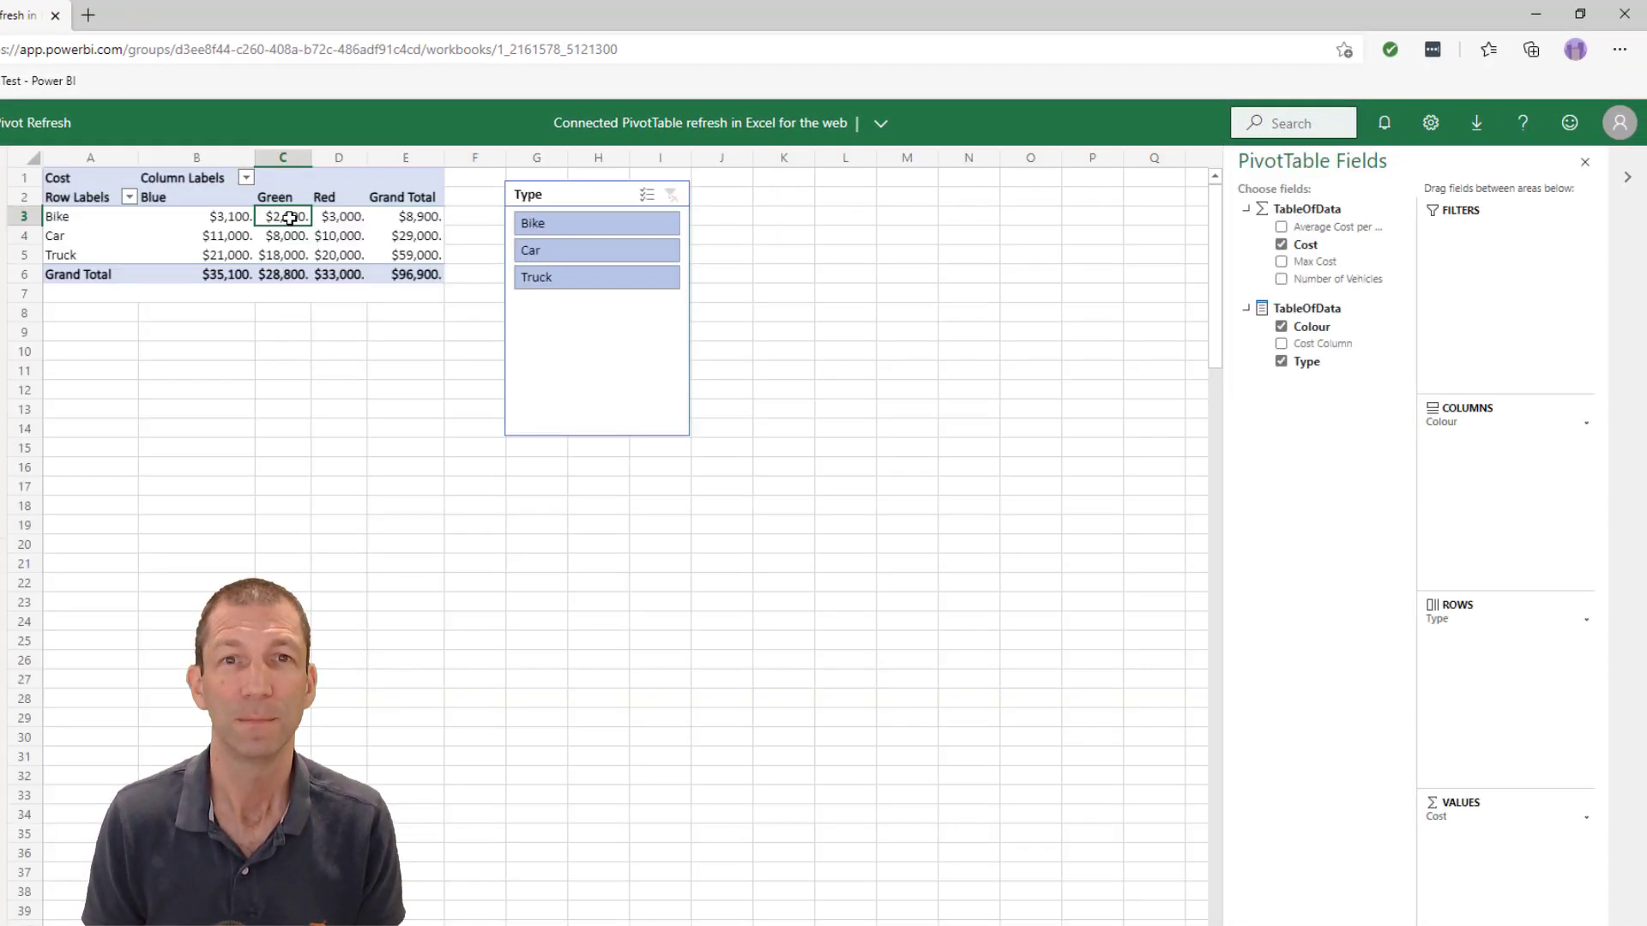
pyautogui.click(1620, 123)
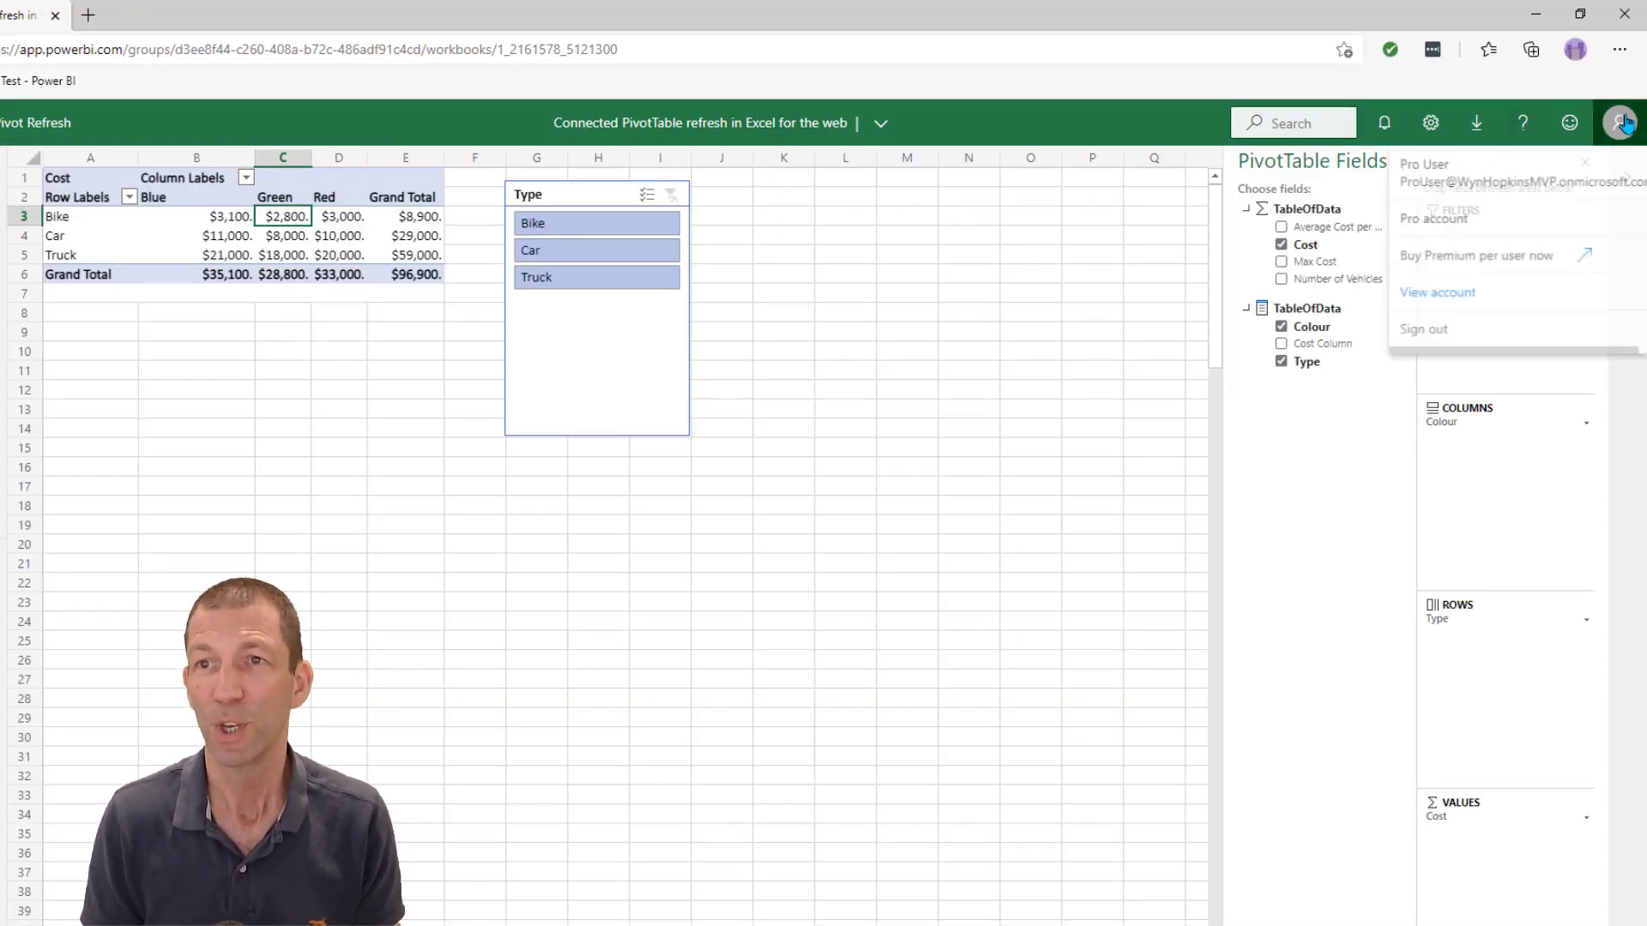
pyautogui.click(576, 227)
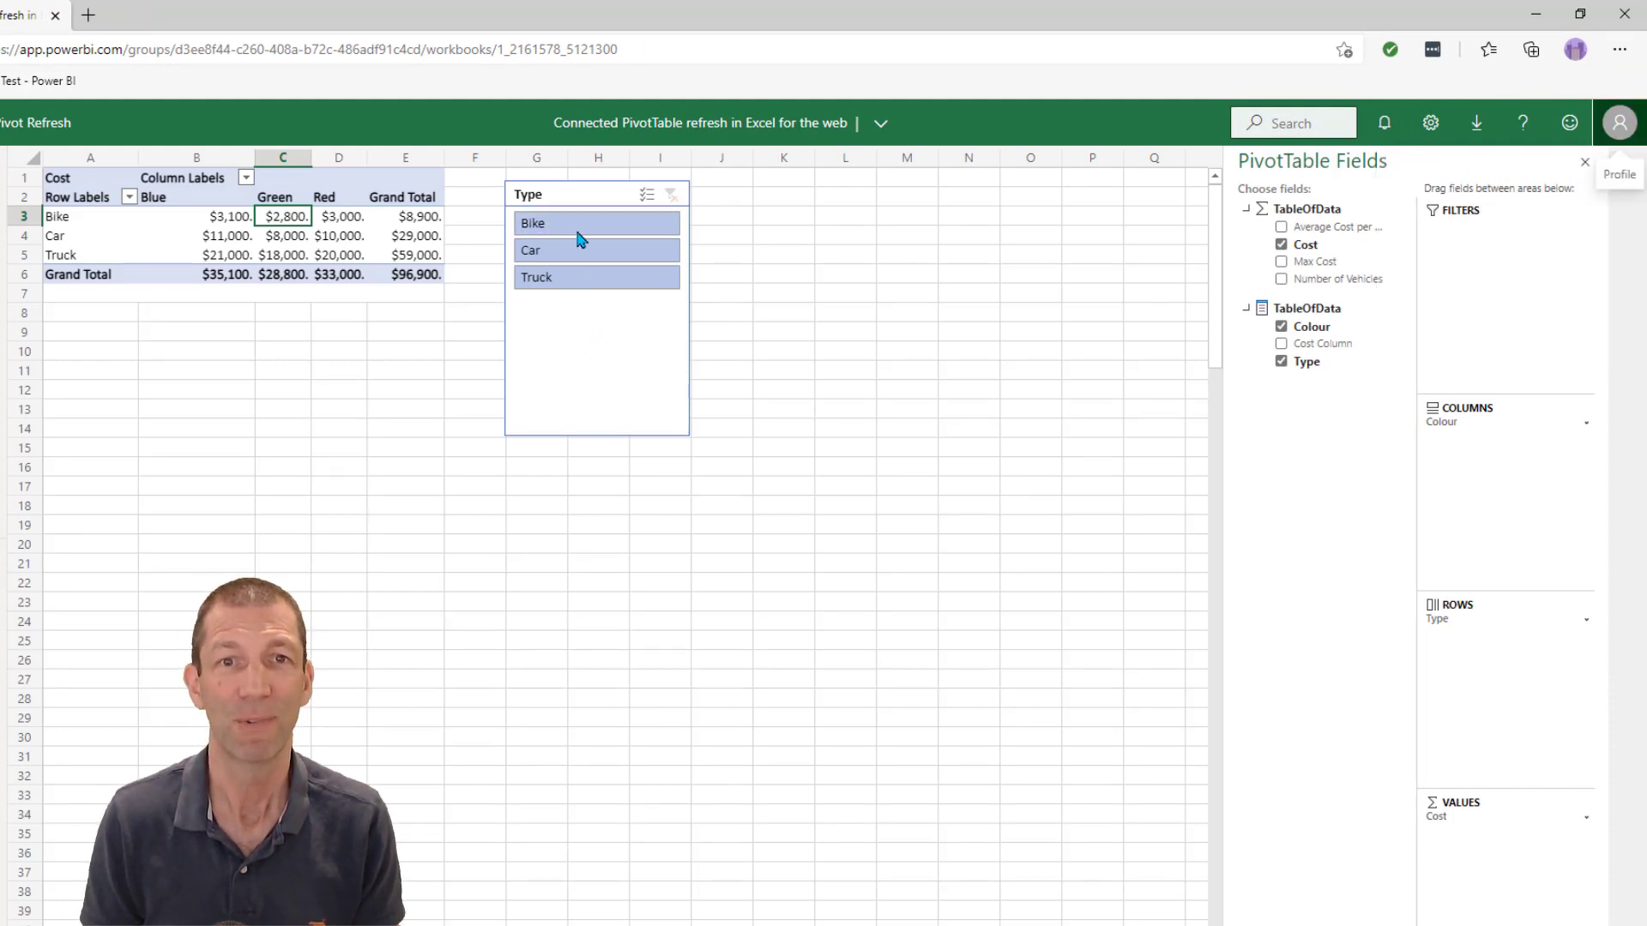
pyautogui.click(580, 226)
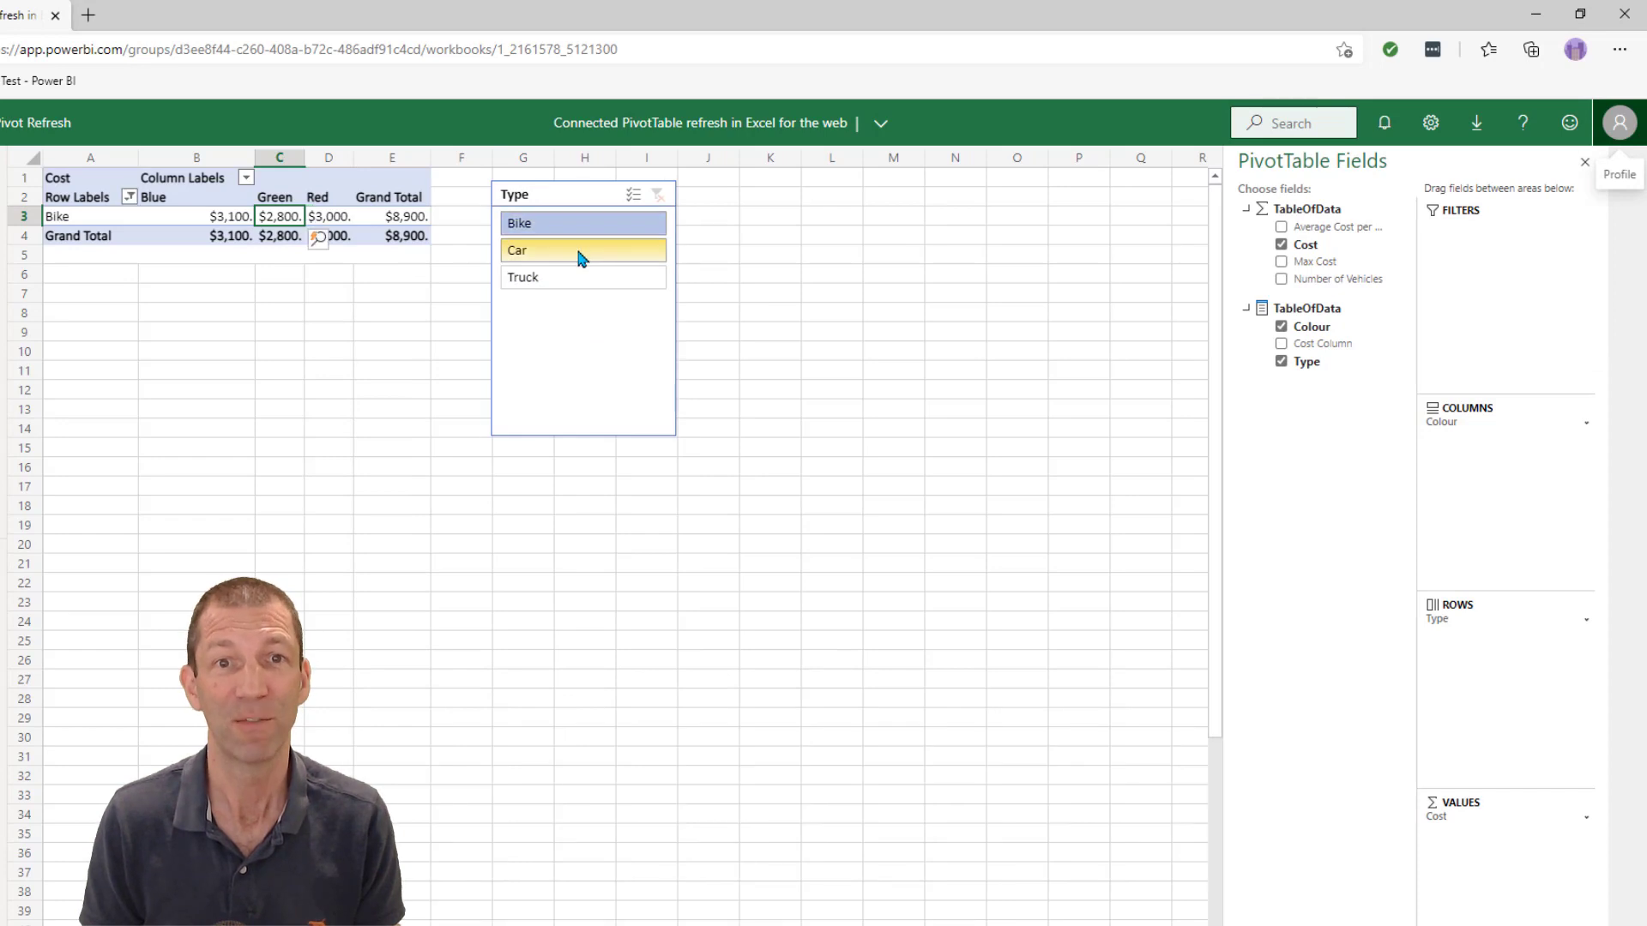
pyautogui.click(580, 281)
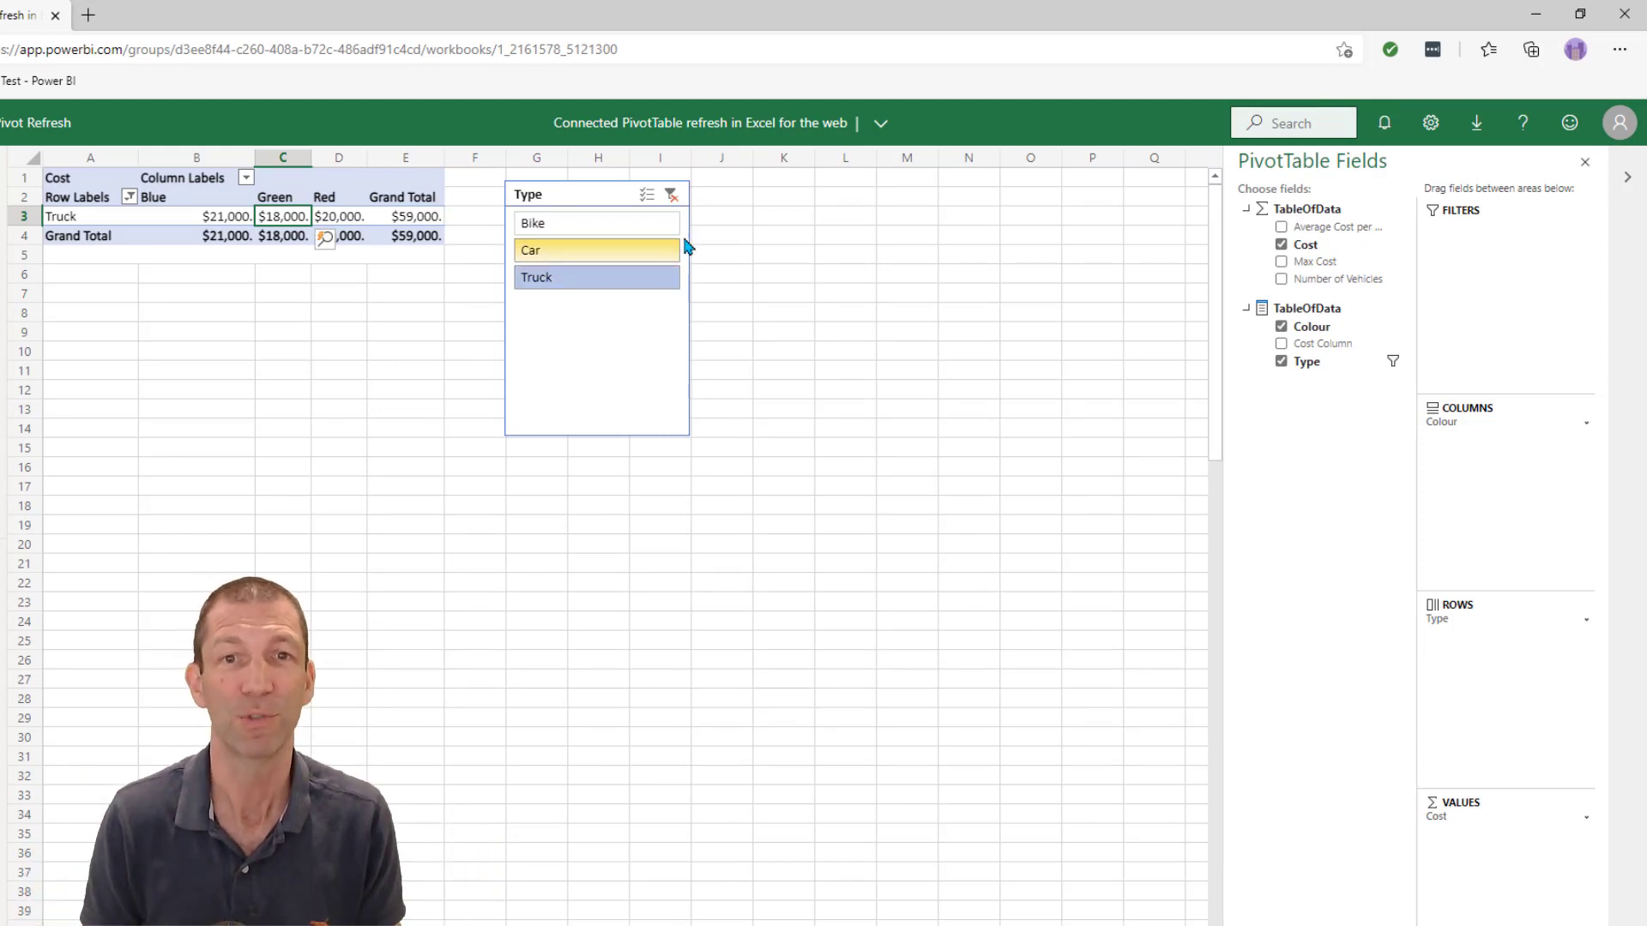
# Clear the Type slicer filter, then remove the test user's Build permission on the dataset.
pyautogui.click(672, 197)
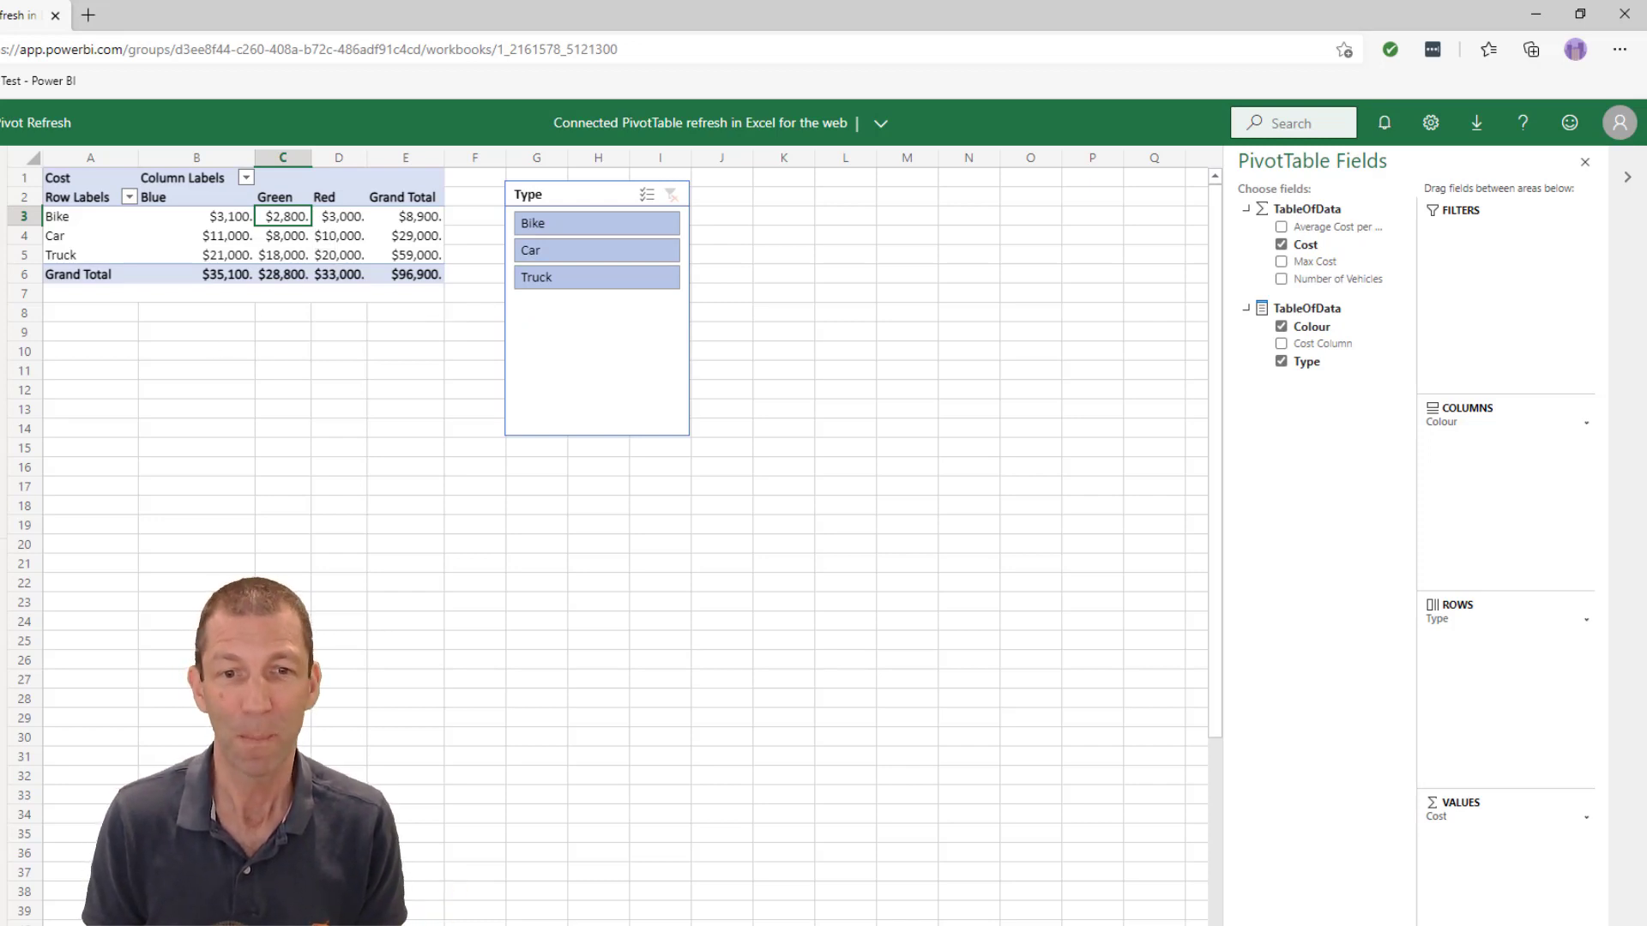
pyautogui.hotkey('alt', 'Tab')
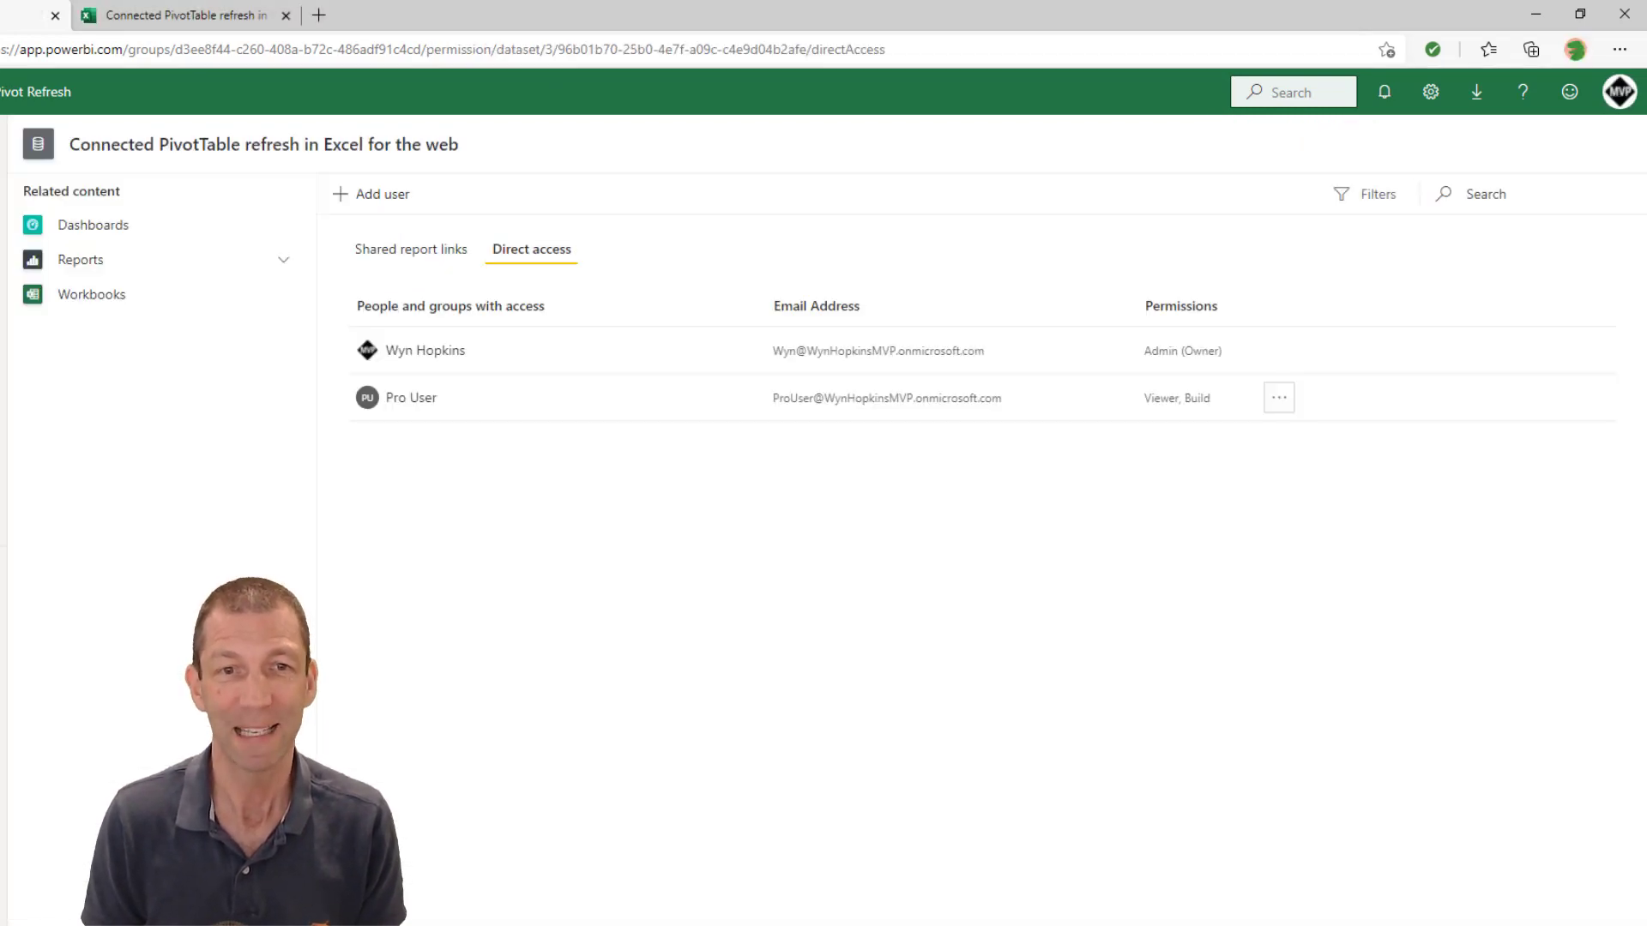
pyautogui.click(1279, 398)
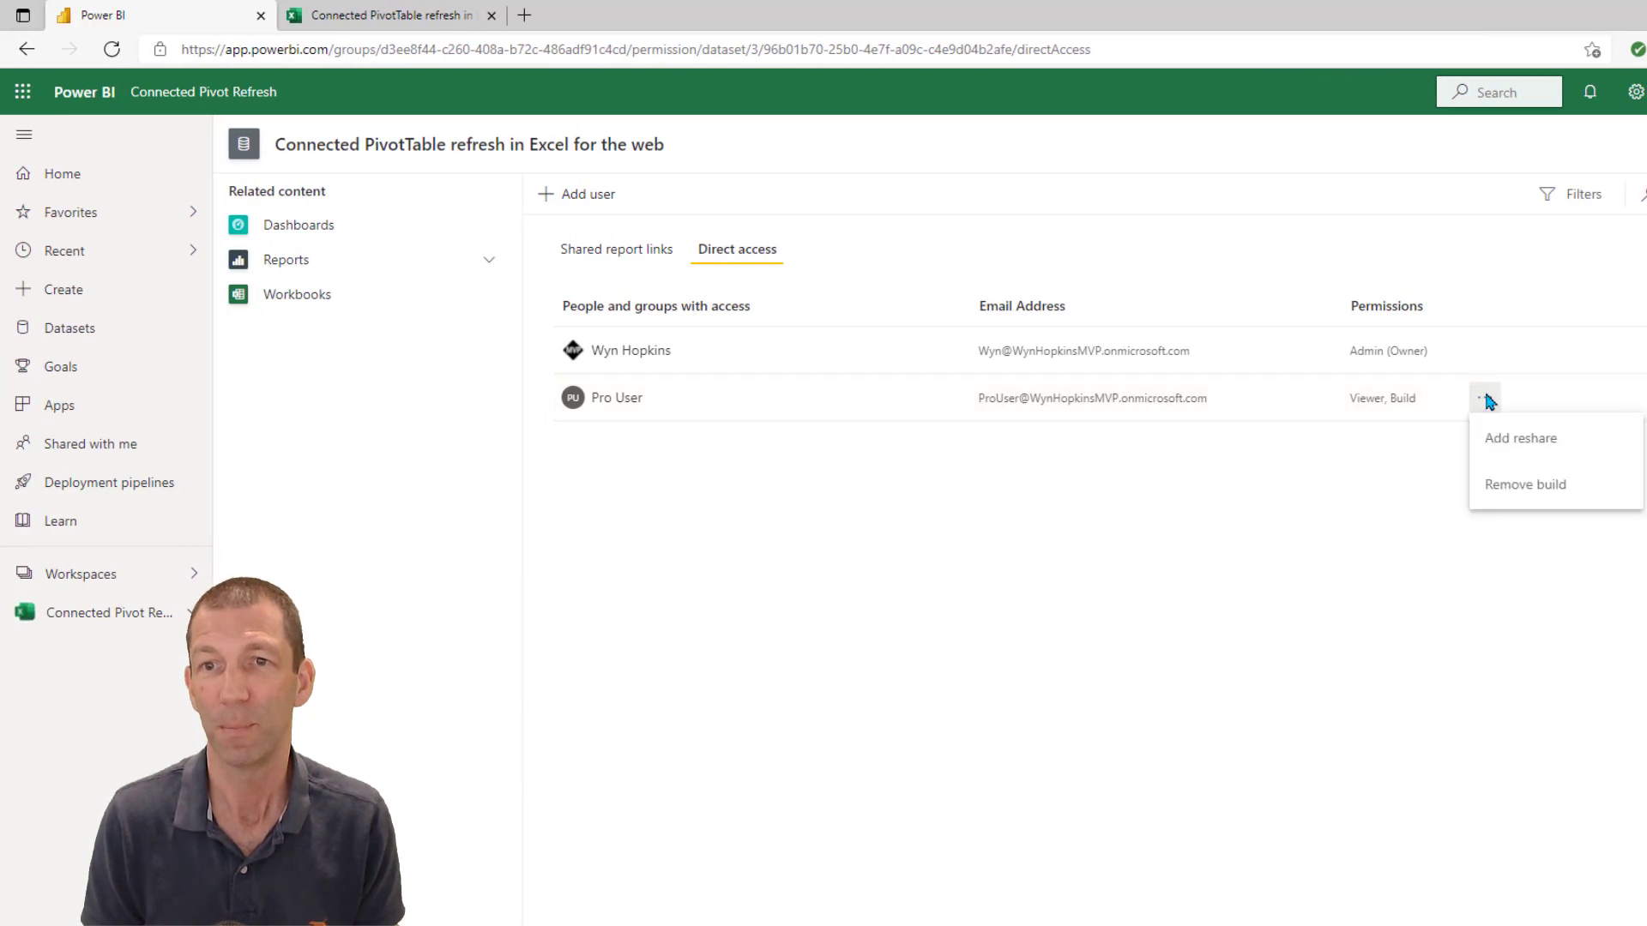
pyautogui.click(1535, 489)
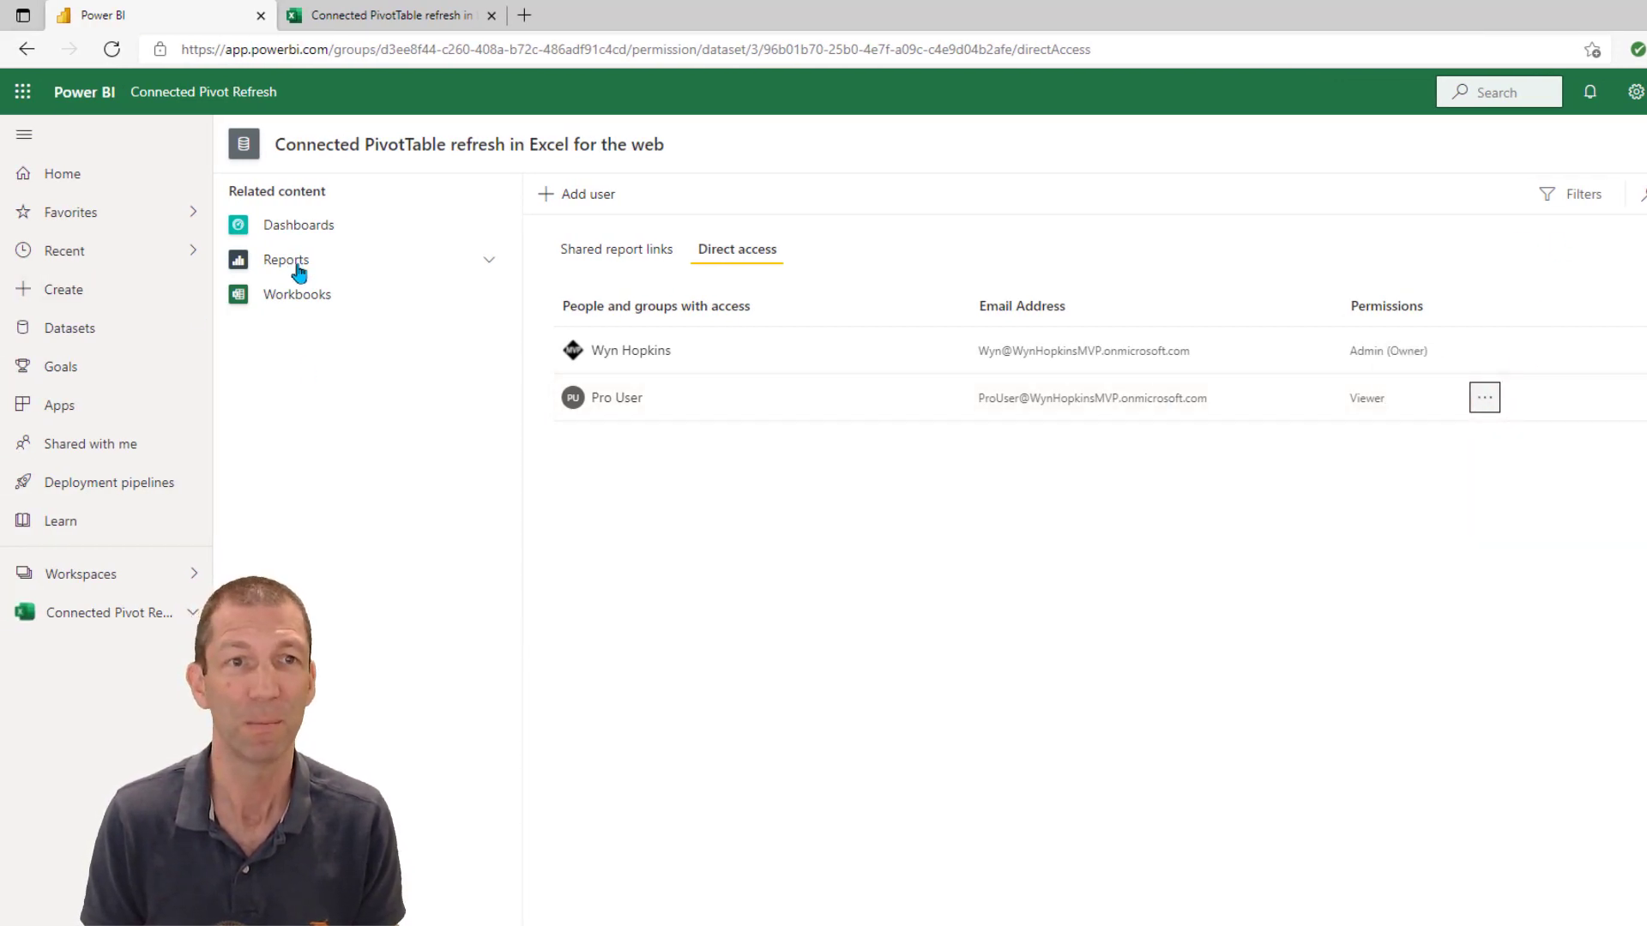
# Remove the second user from the workspace's access list, leaving only the admin.
pyautogui.click(116, 616)
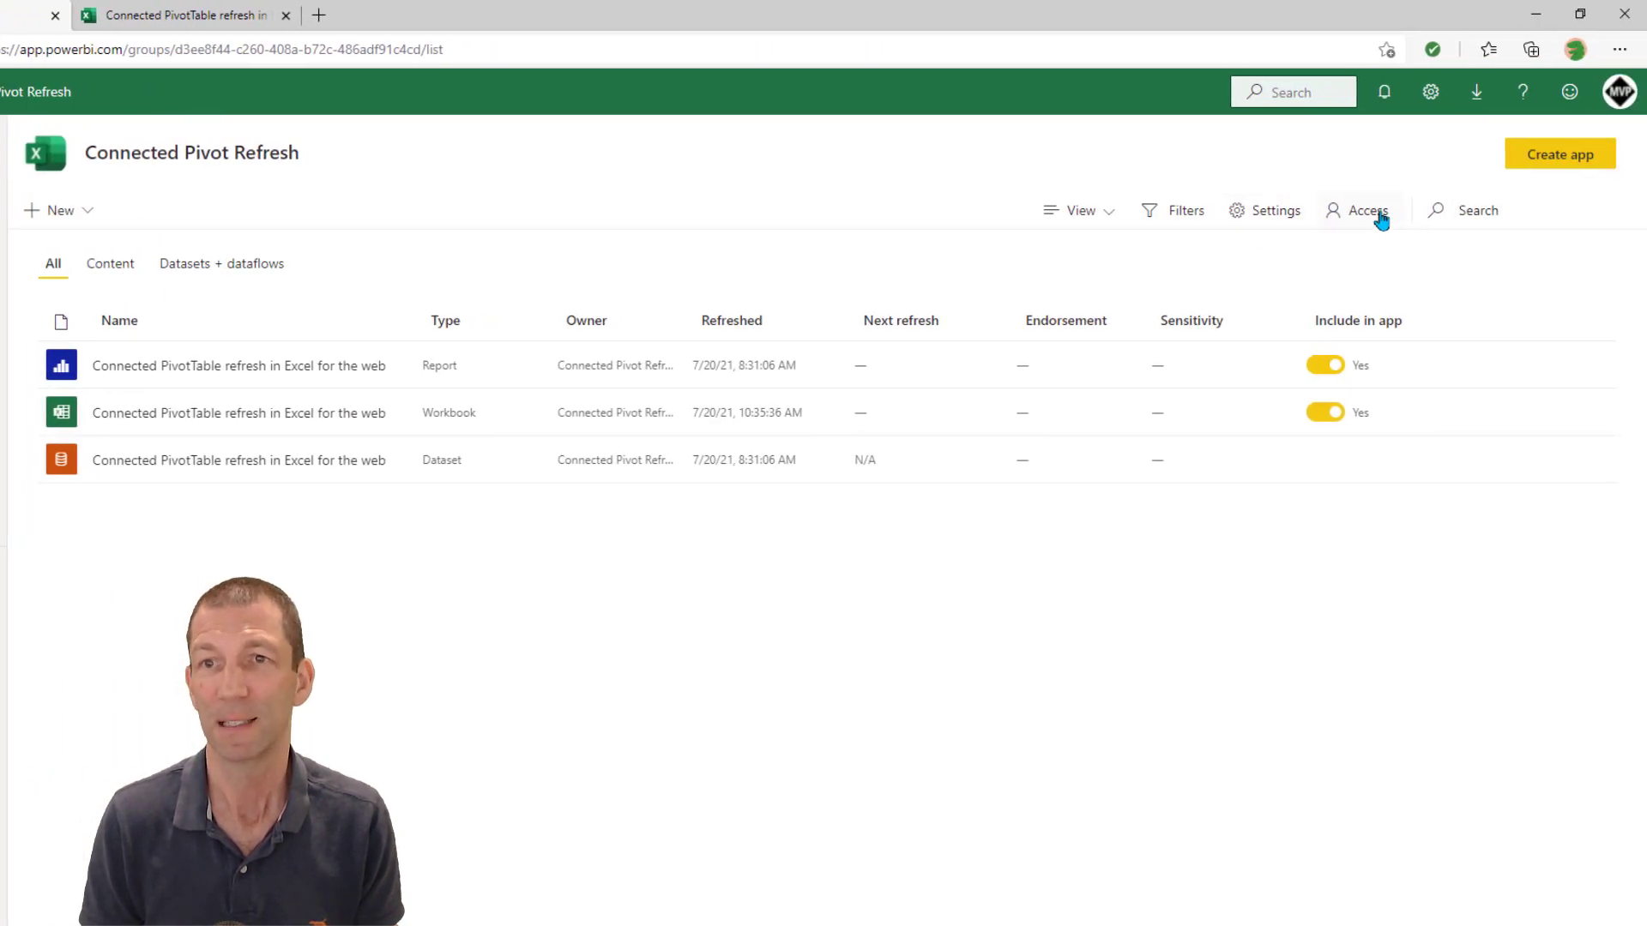
pyautogui.click(1367, 211)
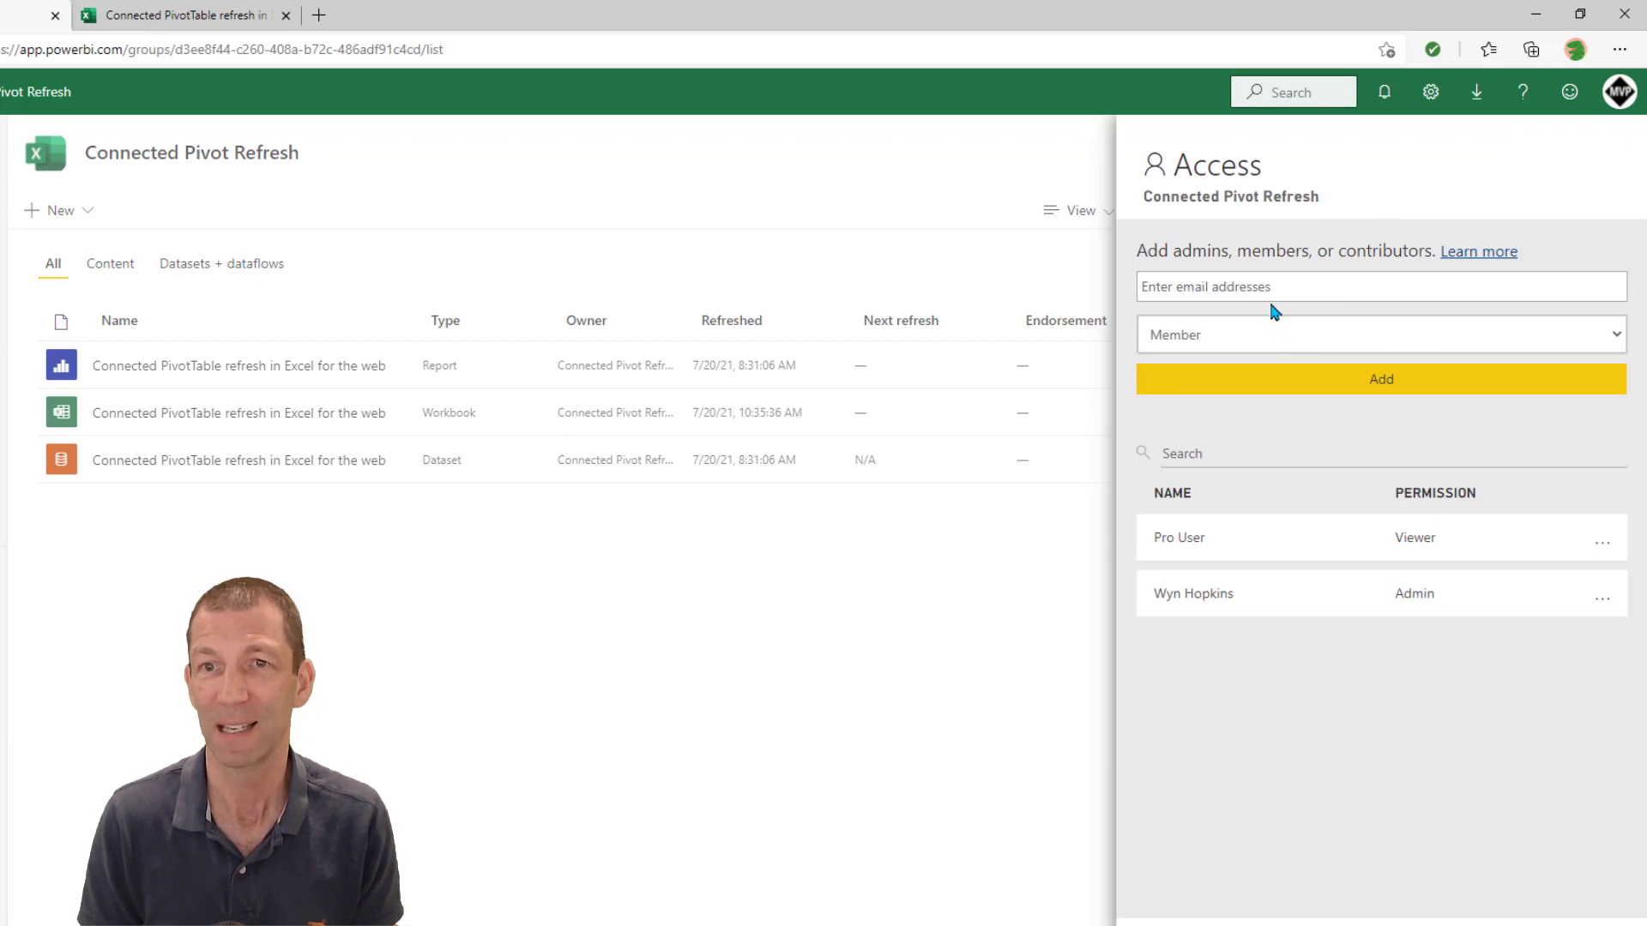
pyautogui.click(1600, 542)
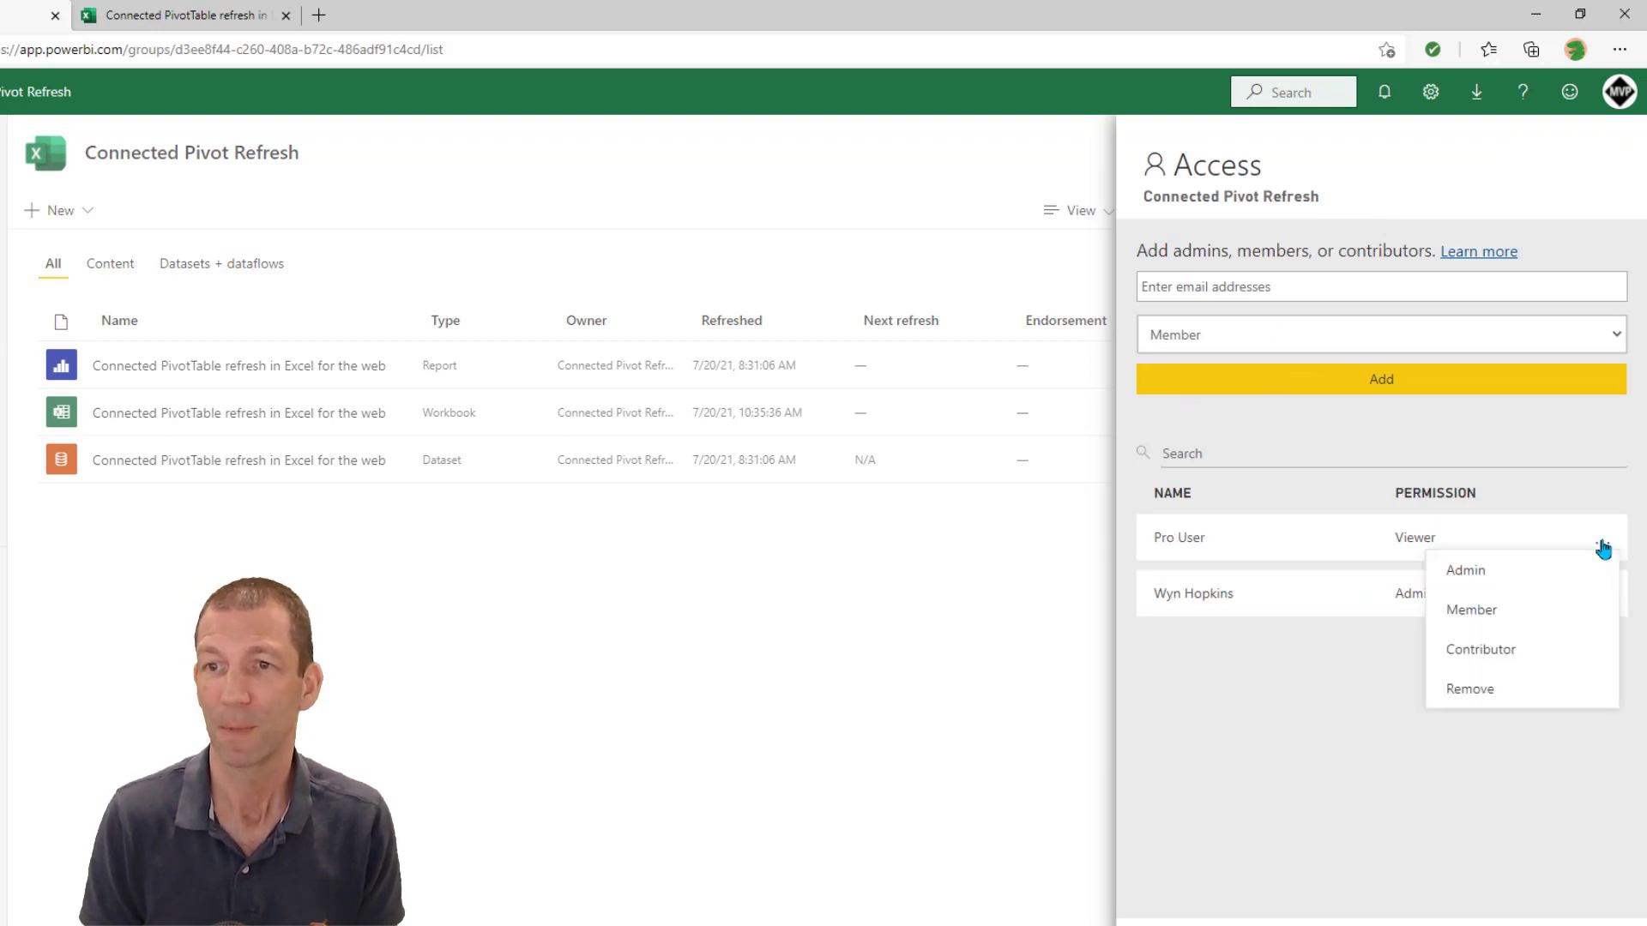
pyautogui.click(1490, 692)
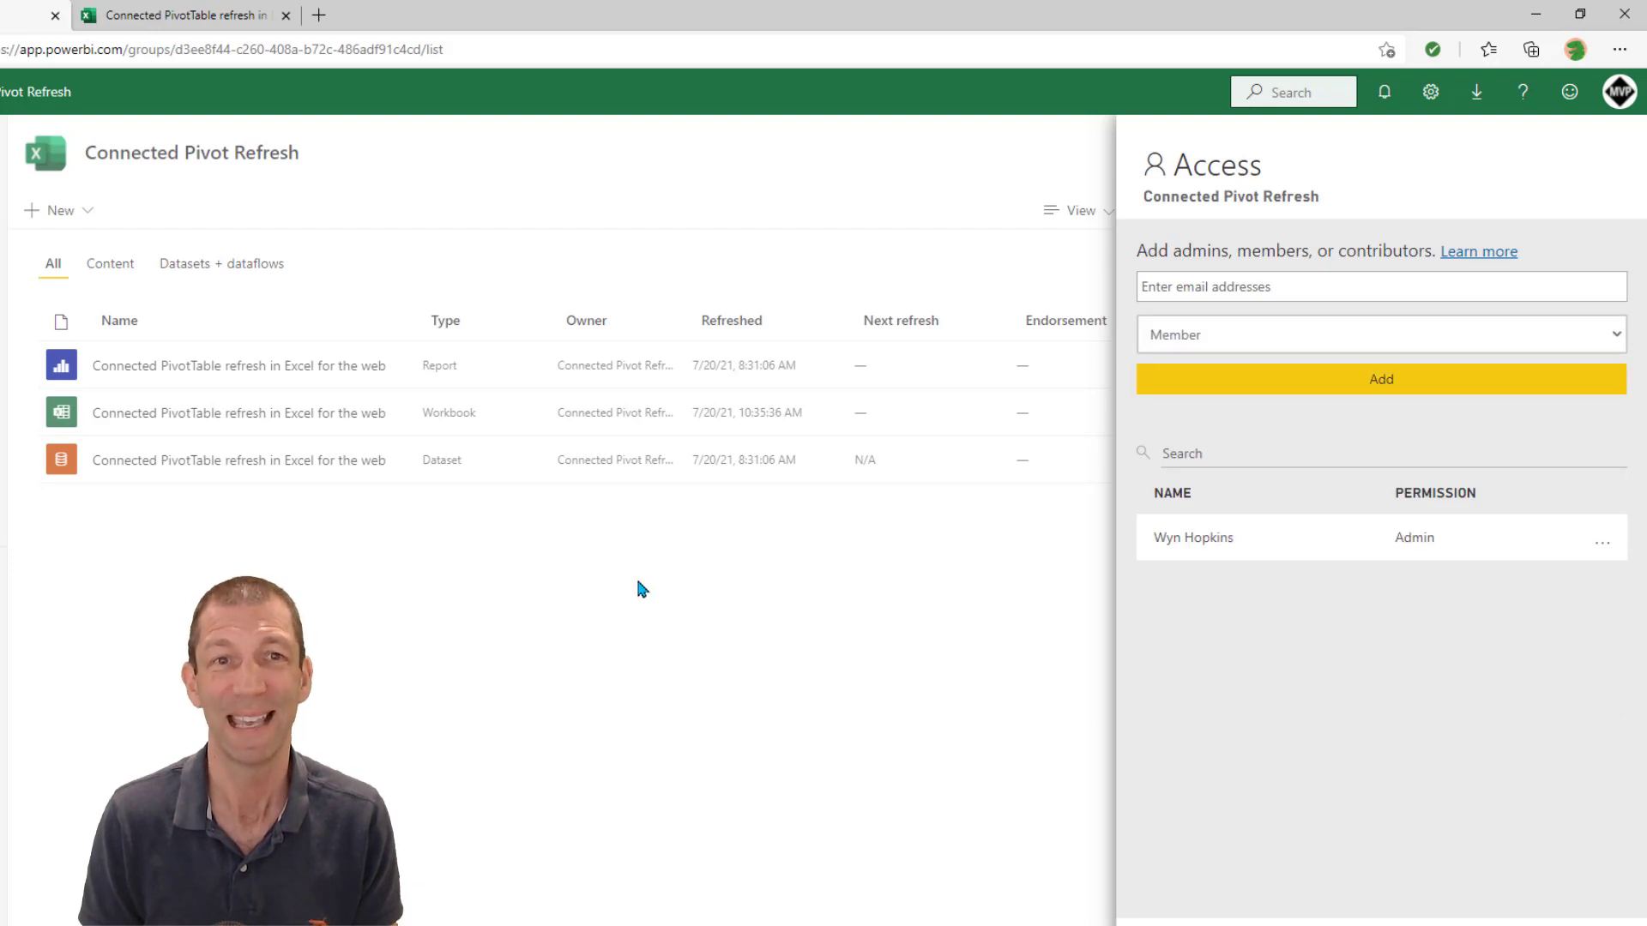
pyautogui.click(114, 552)
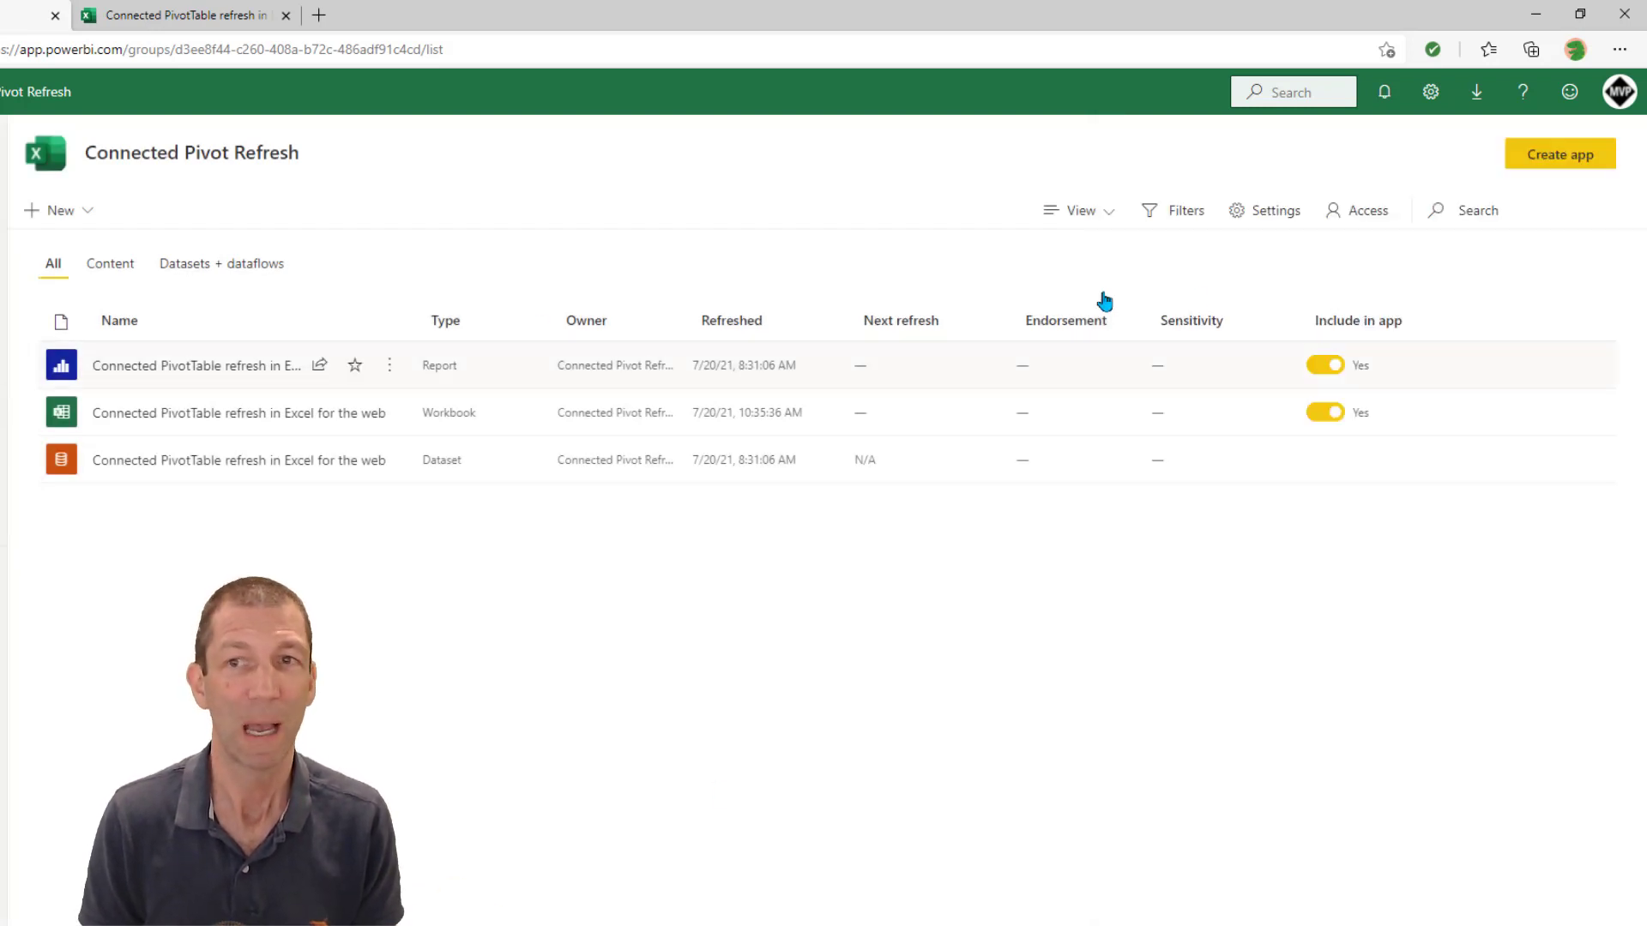
# Create the Connected Pivot Refresh app with description 'Demo' and a dark green theme.
pyautogui.click(1558, 160)
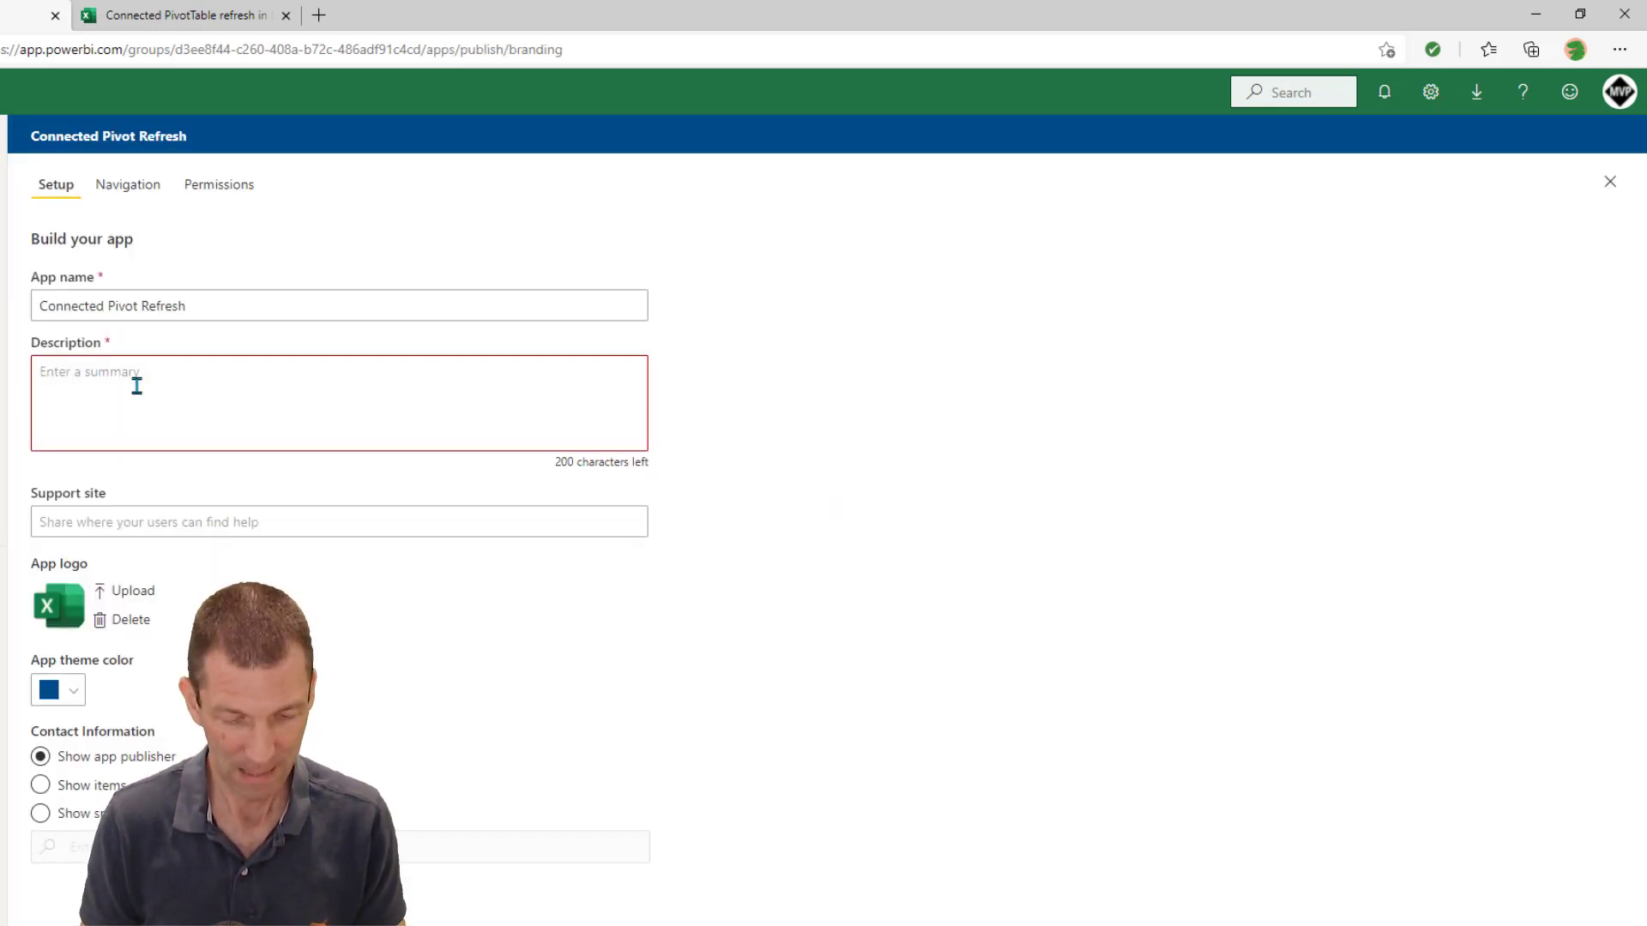
pyautogui.click(137, 386)
pyautogui.write('Demo')
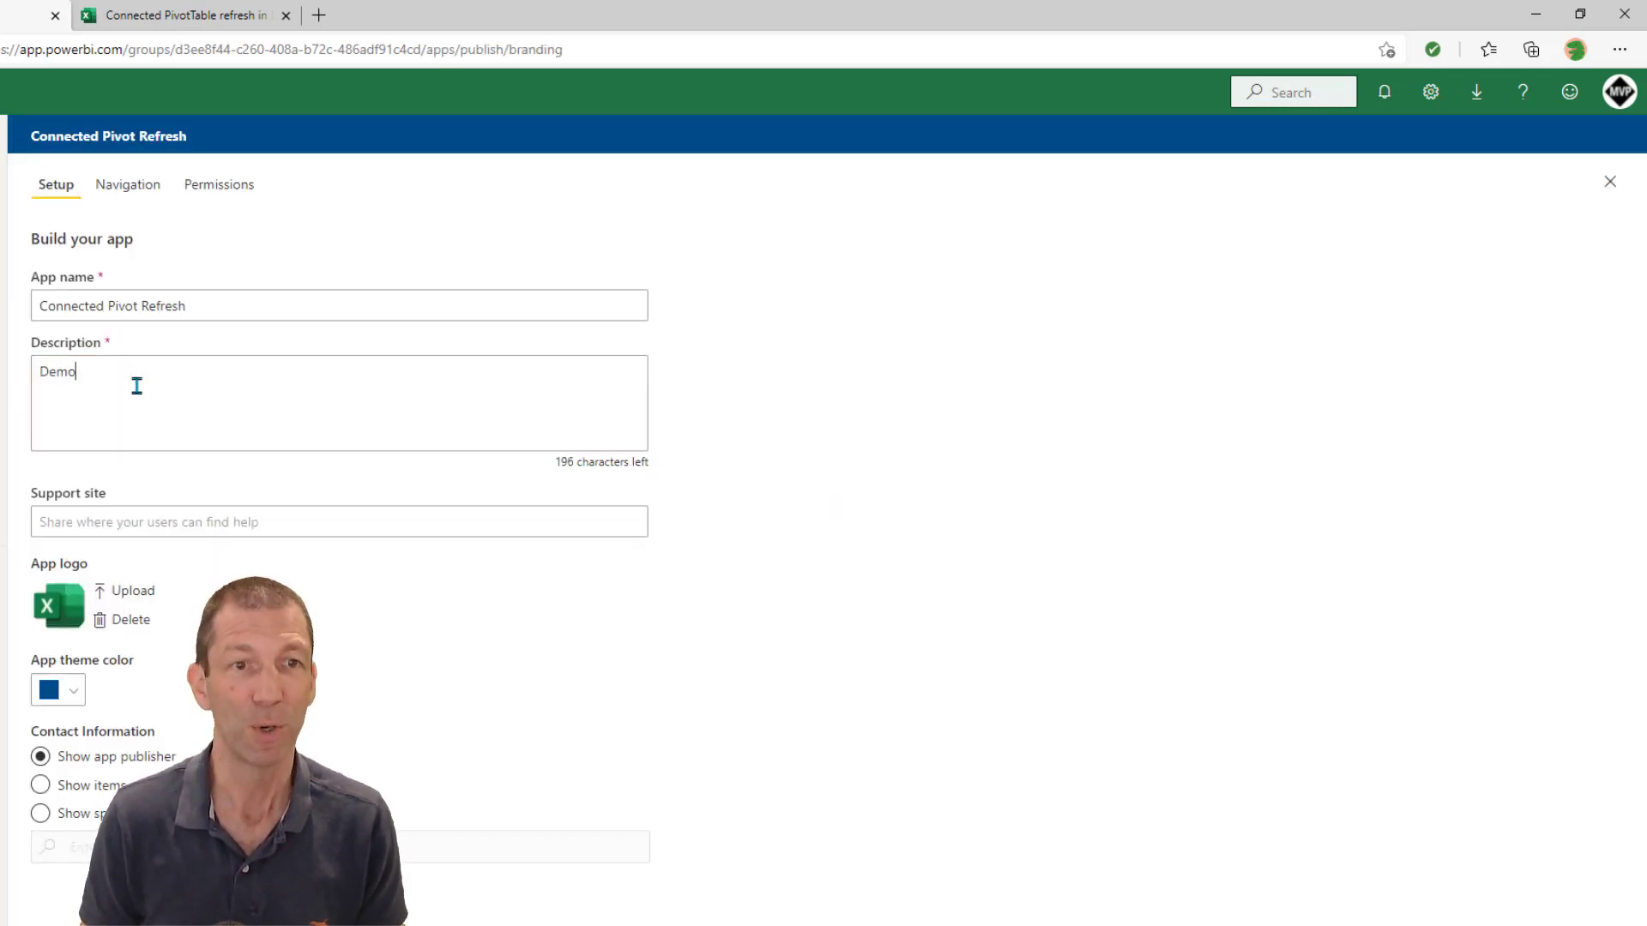
pyautogui.click(74, 691)
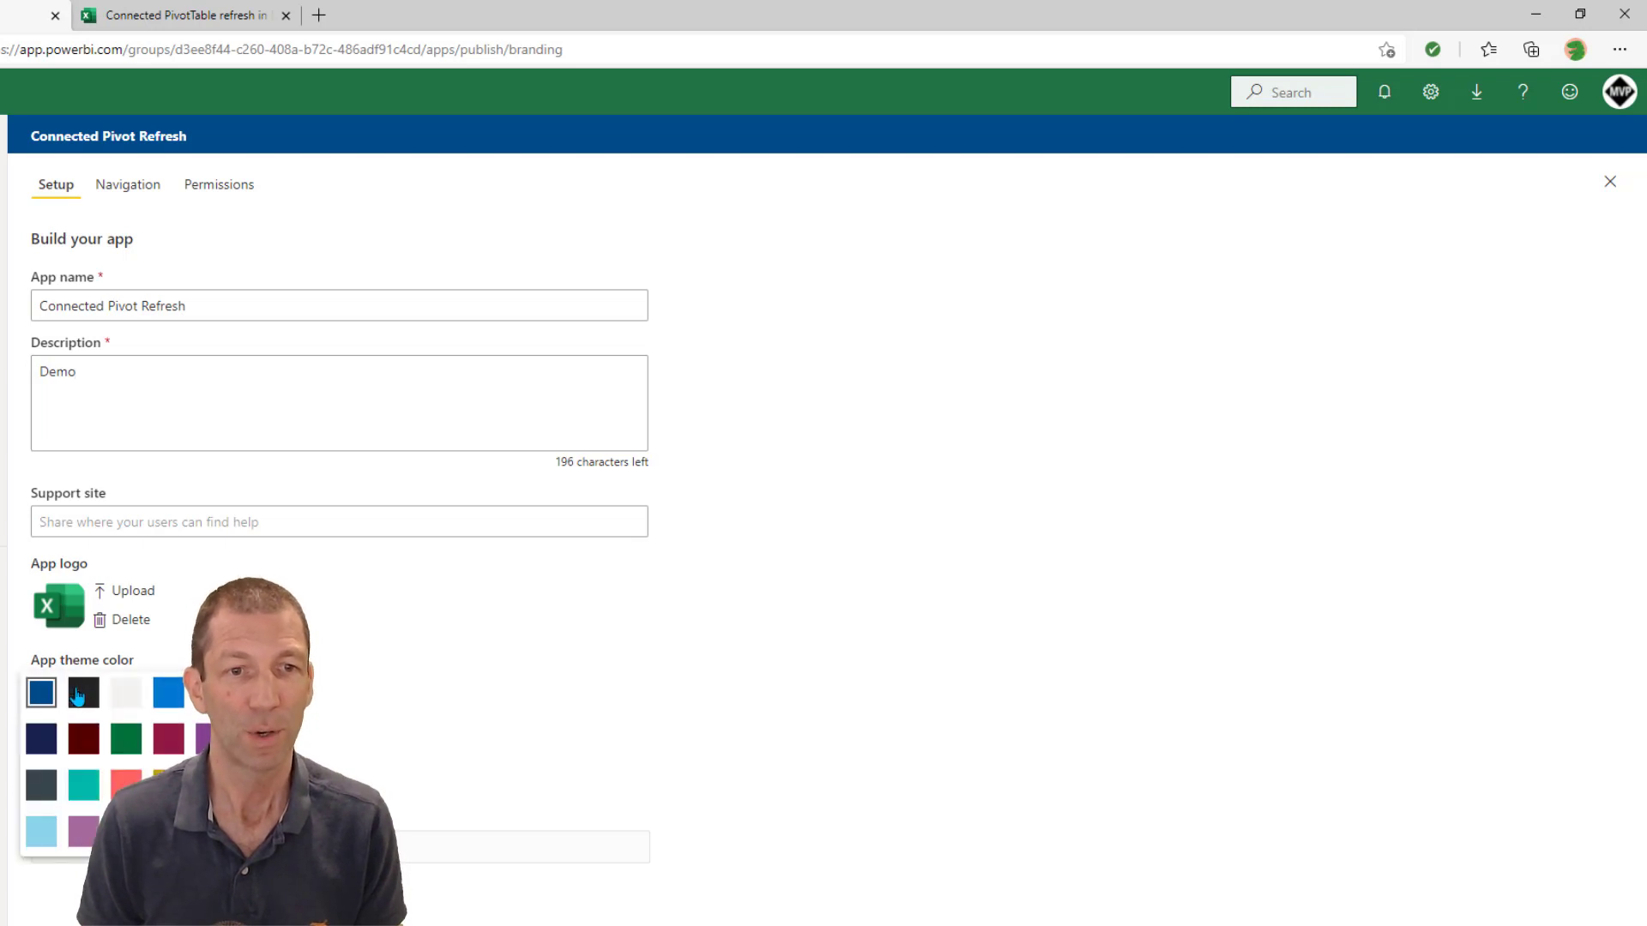
pyautogui.click(126, 738)
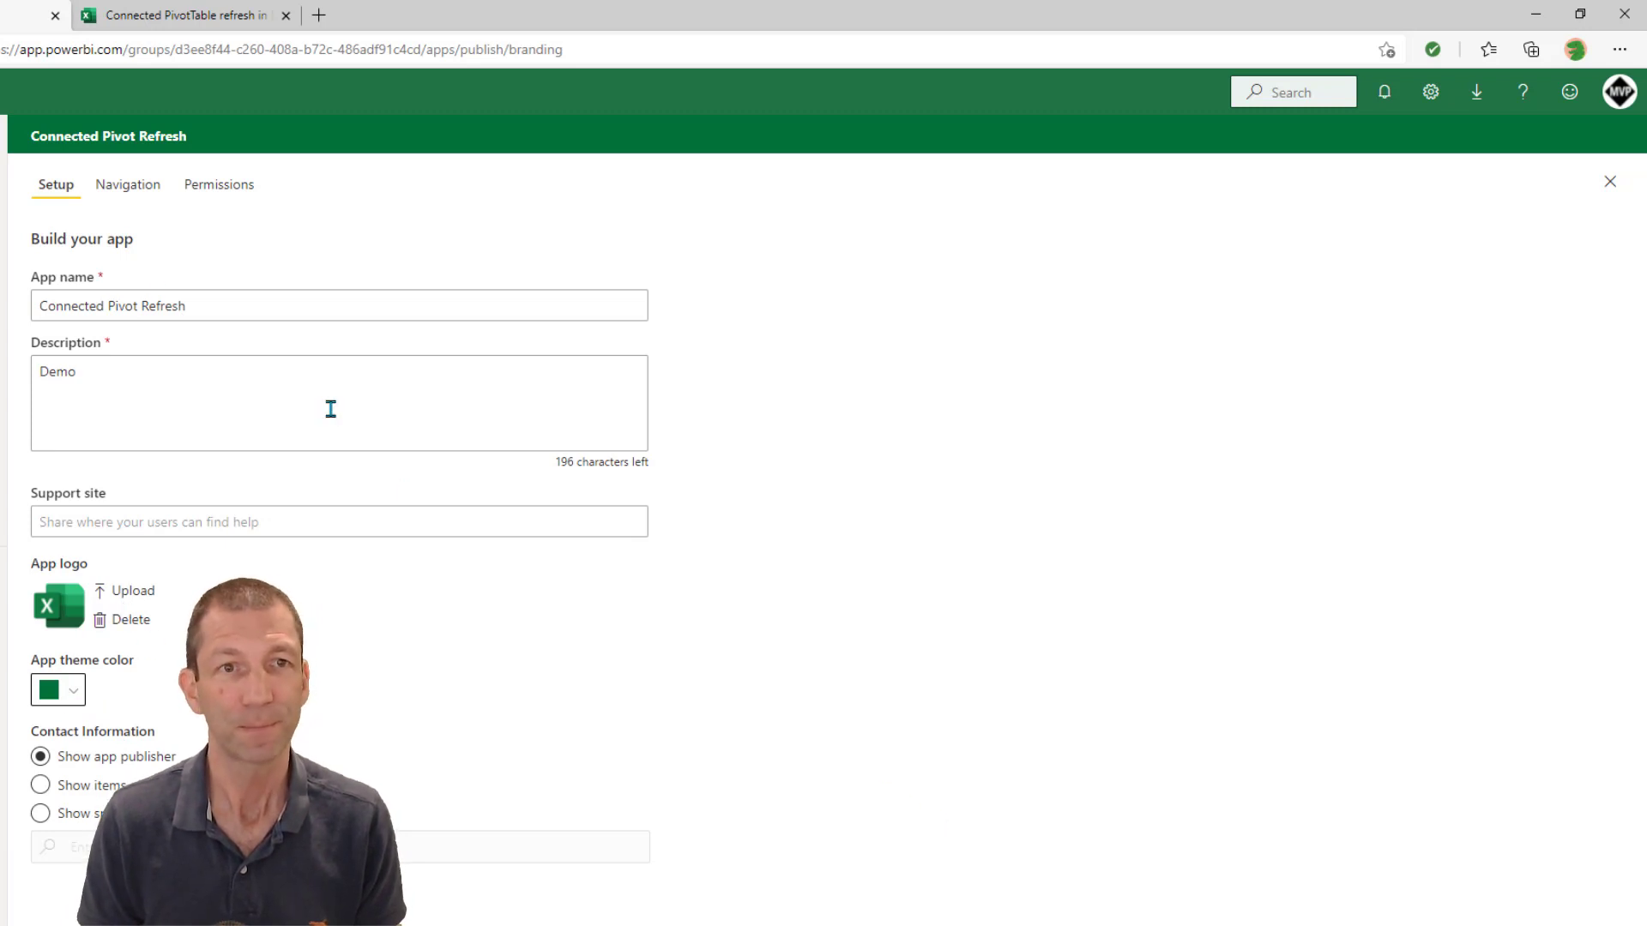
pyautogui.click(128, 186)
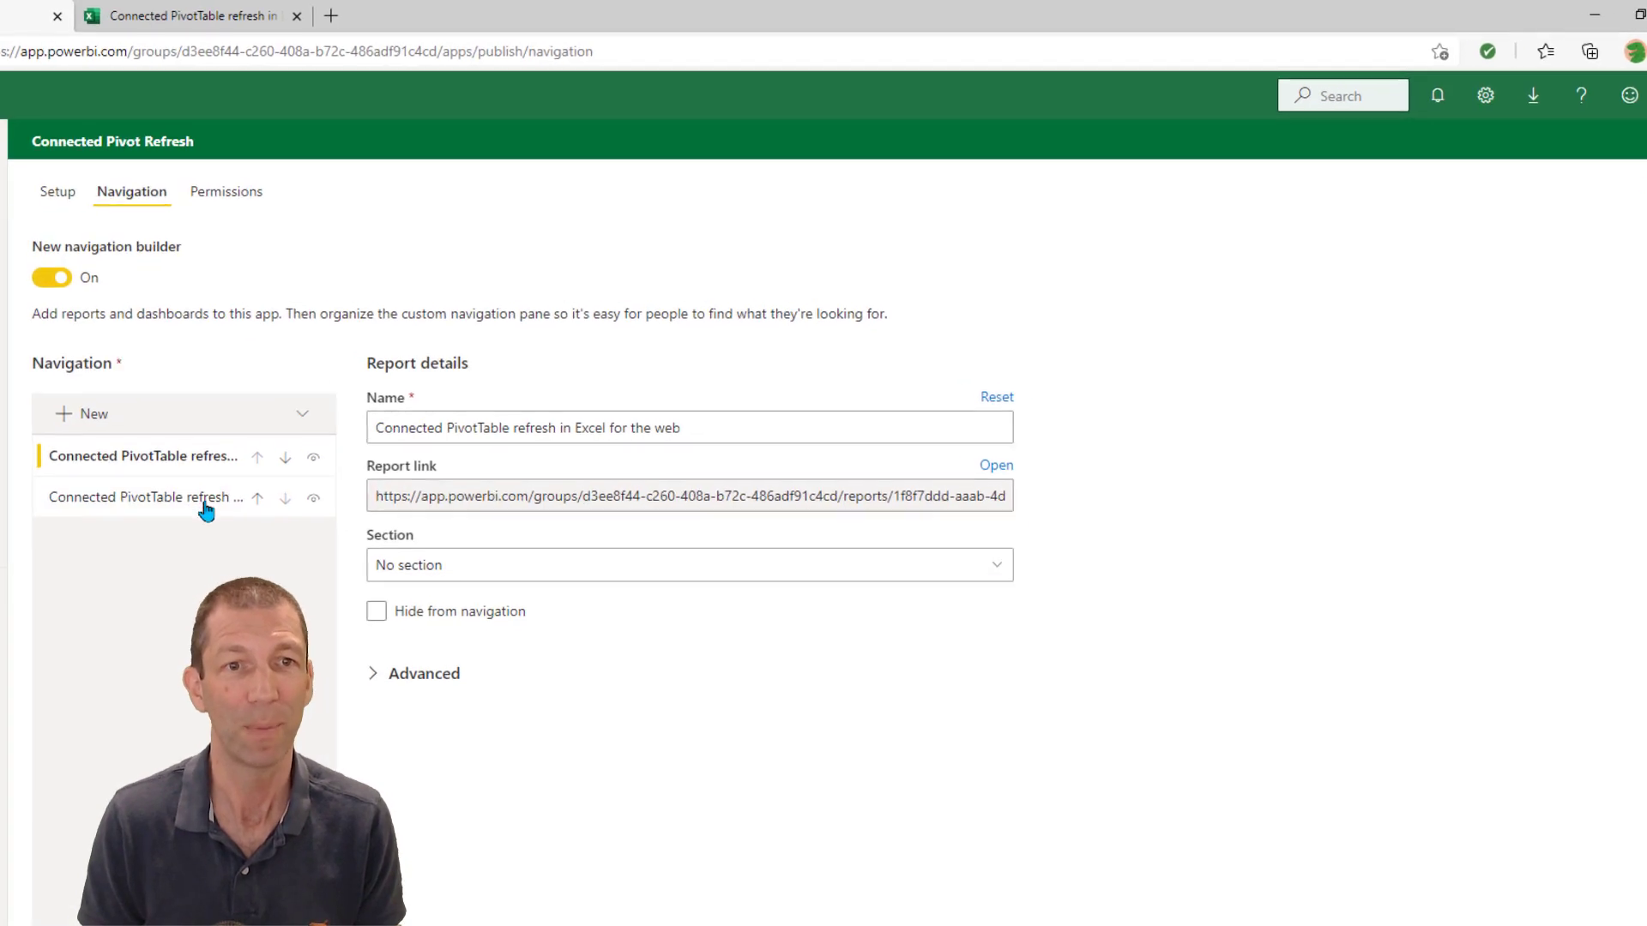
# Limit app access to specific individuals and add the Pro User account.
pyautogui.click(225, 196)
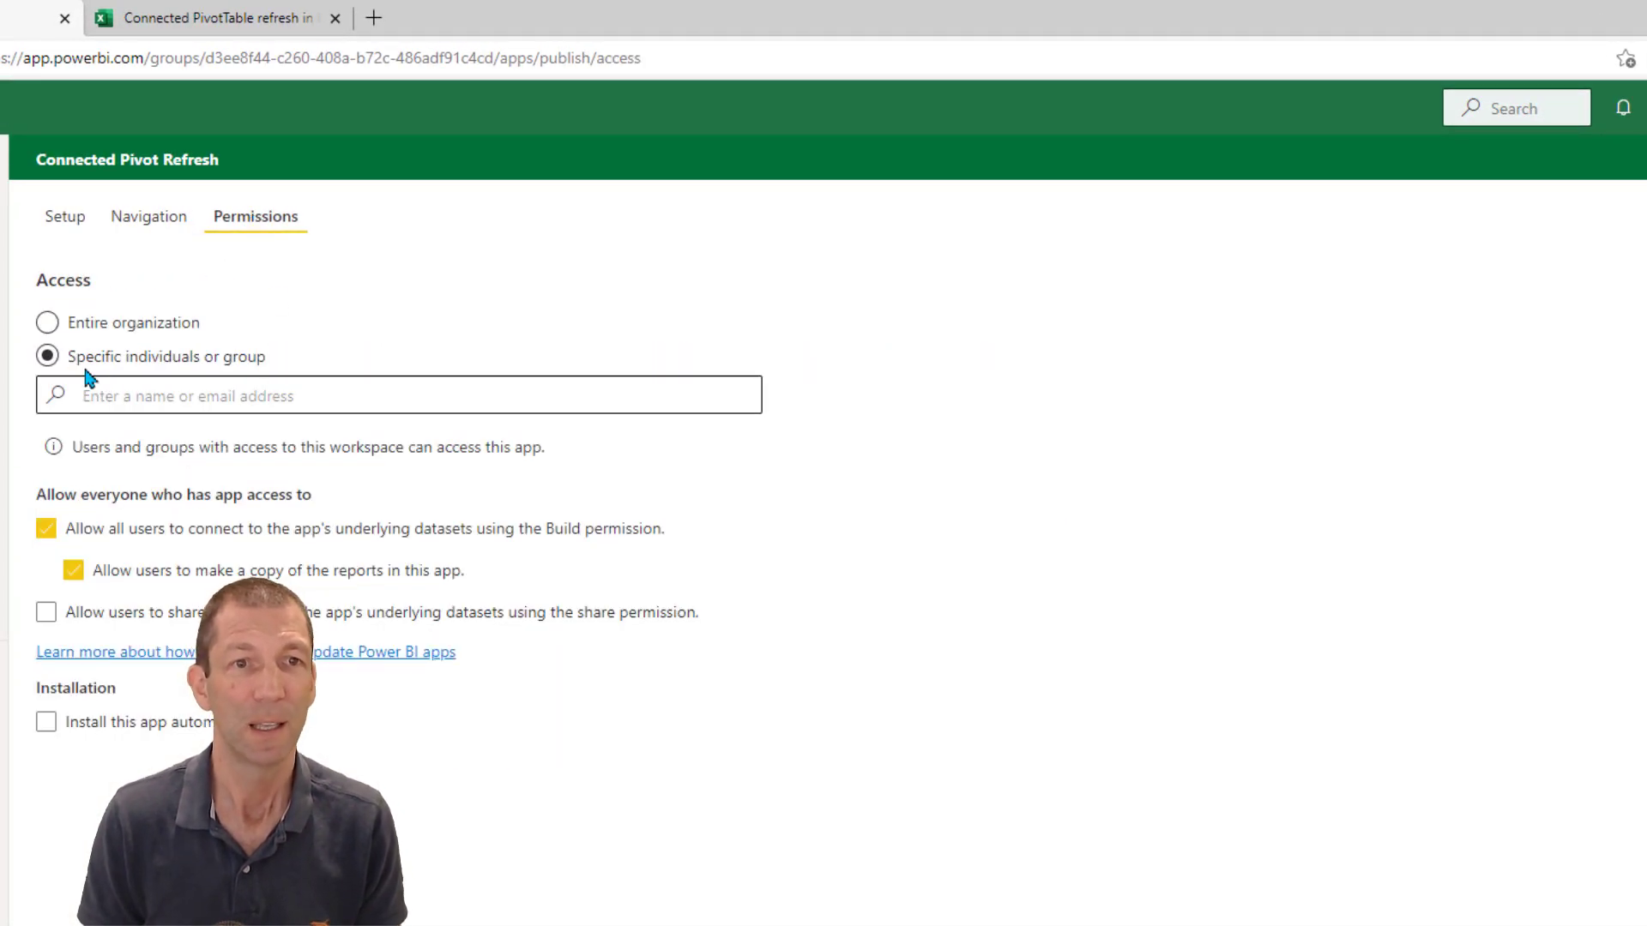
pyautogui.click(88, 394)
pyautogui.write('prou')
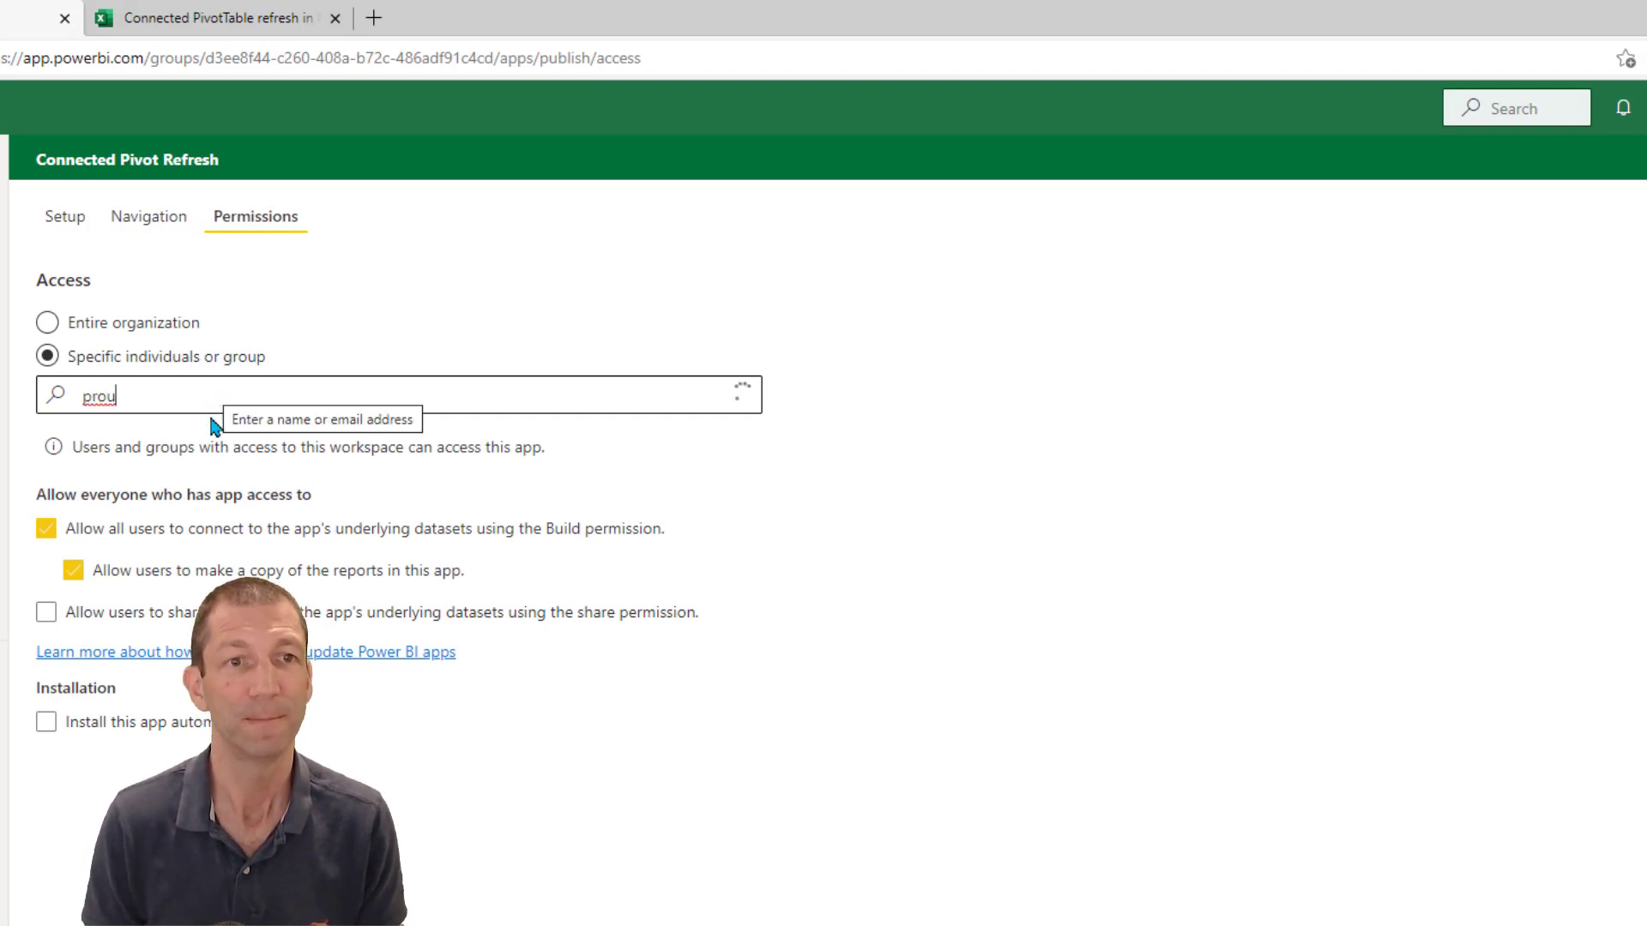
pyautogui.click(202, 436)
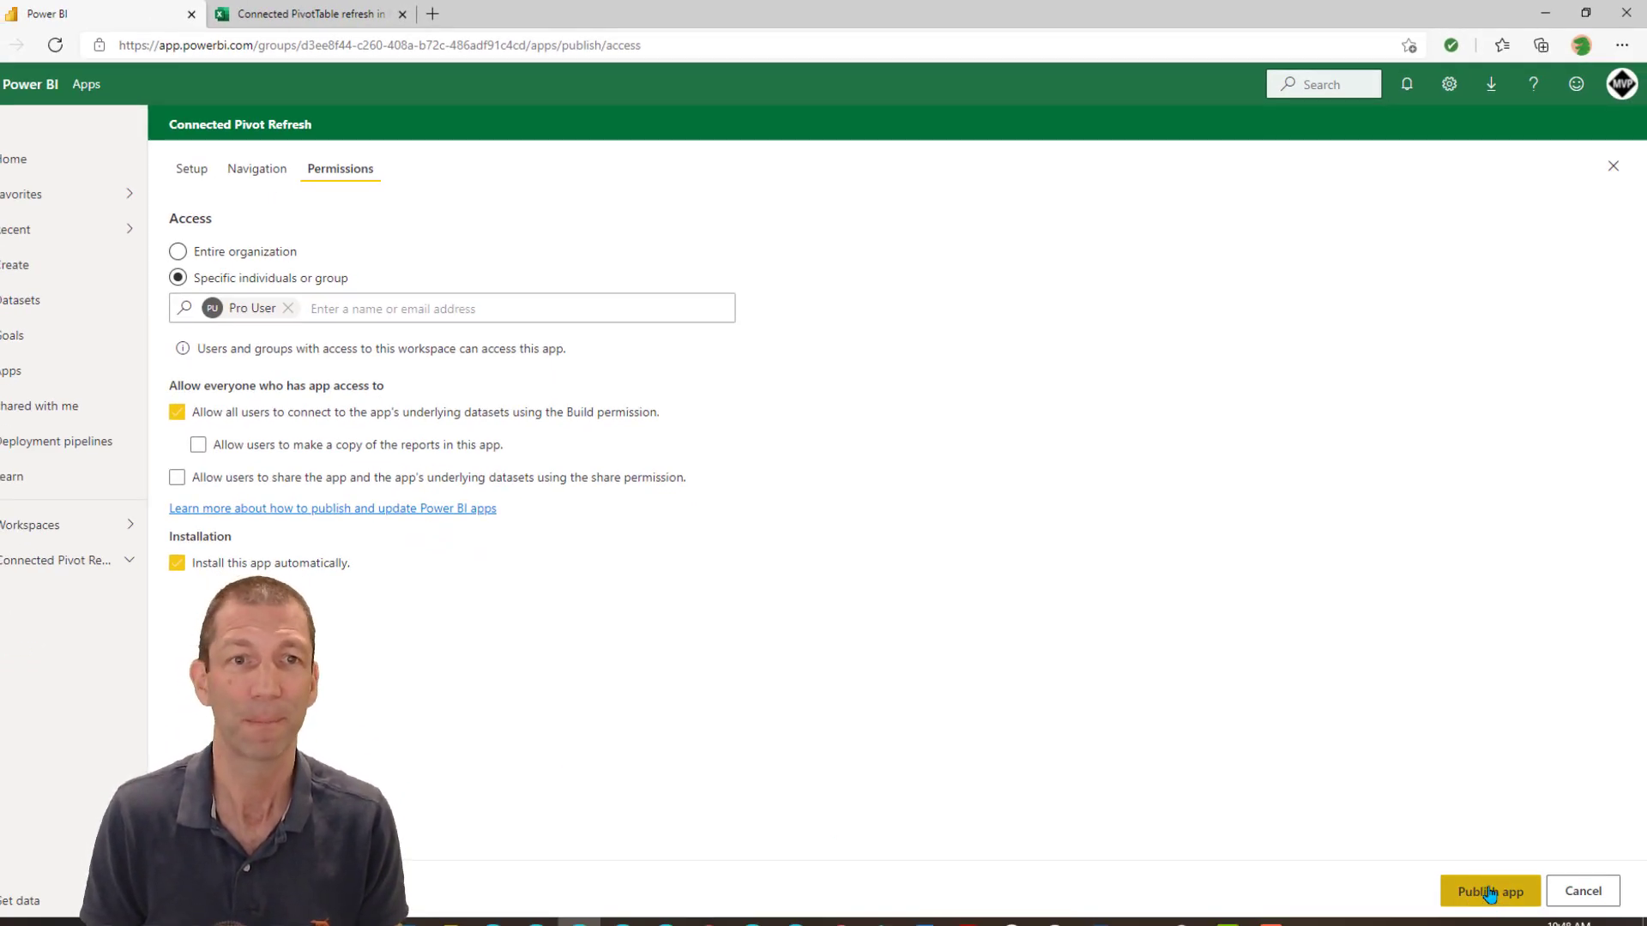
# Publish the app and dismiss the success message.
pyautogui.click(1488, 895)
pyautogui.click(911, 542)
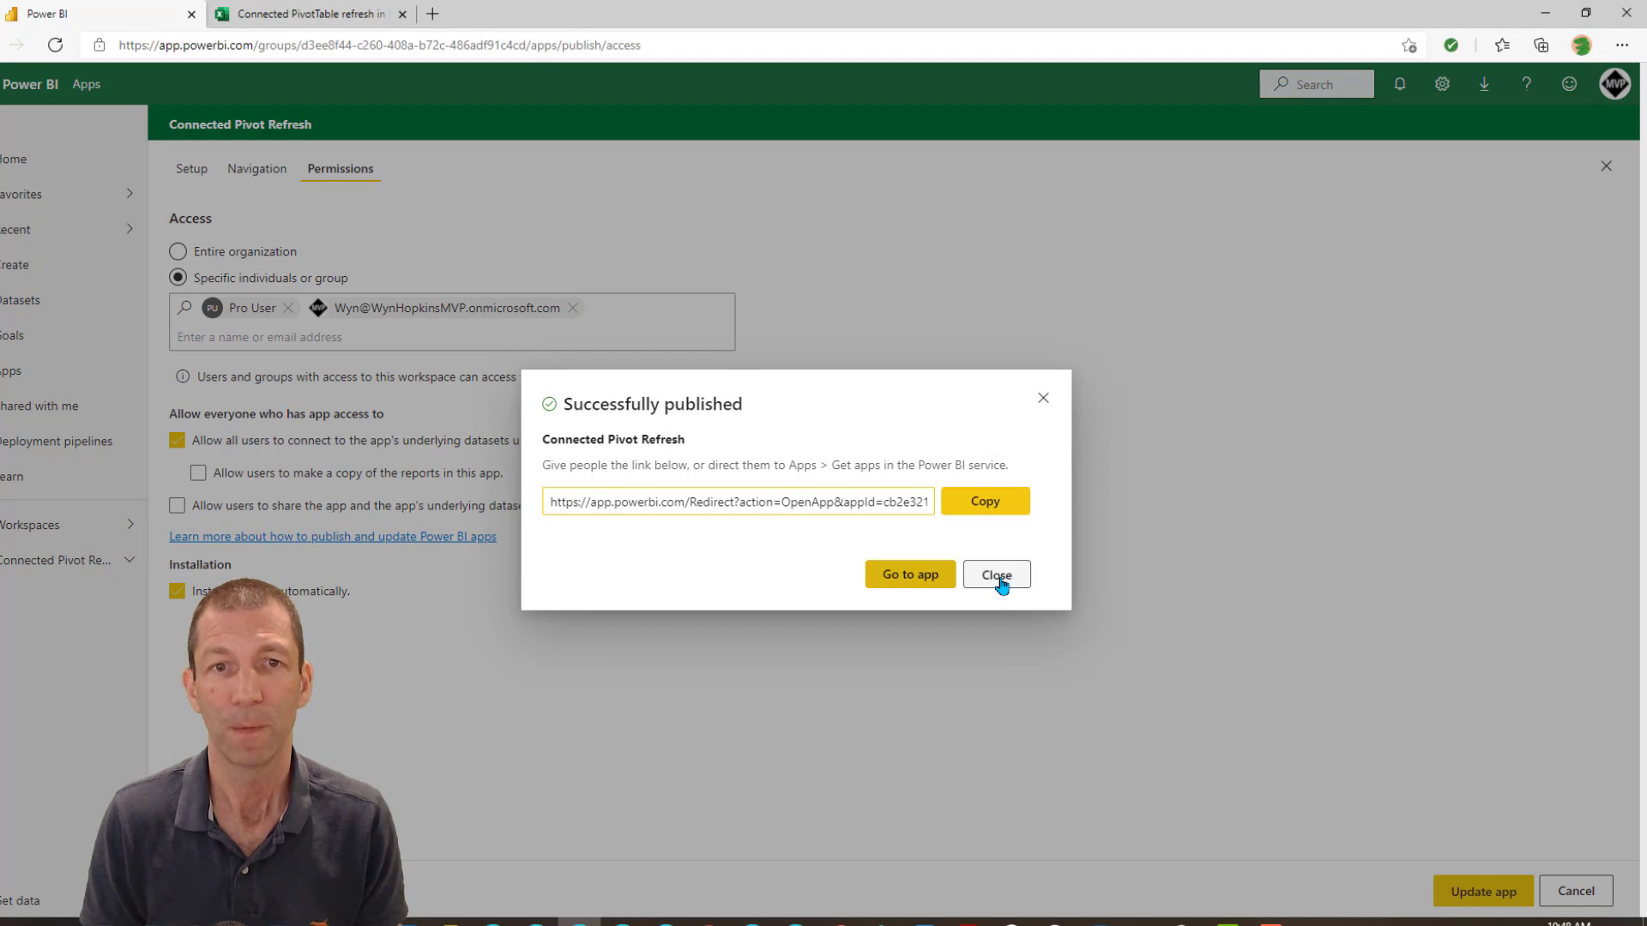
pyautogui.click(997, 577)
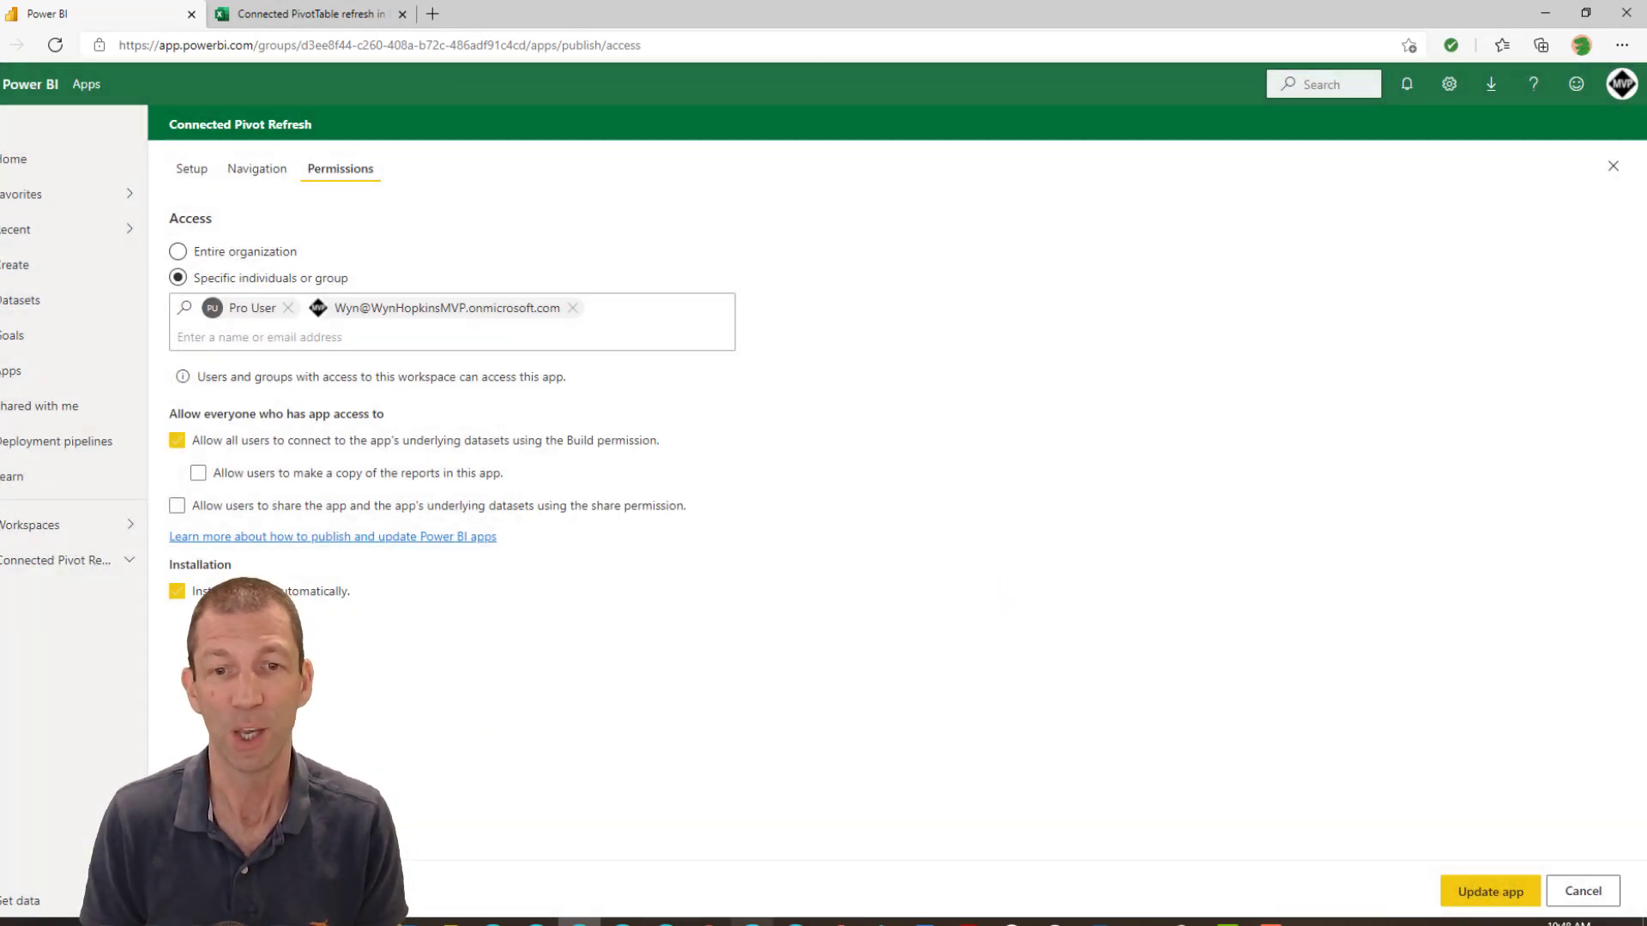
# In the receiving user's window, open the Connected Pivot Refresh app from Apps.
pyautogui.click(797, 921)
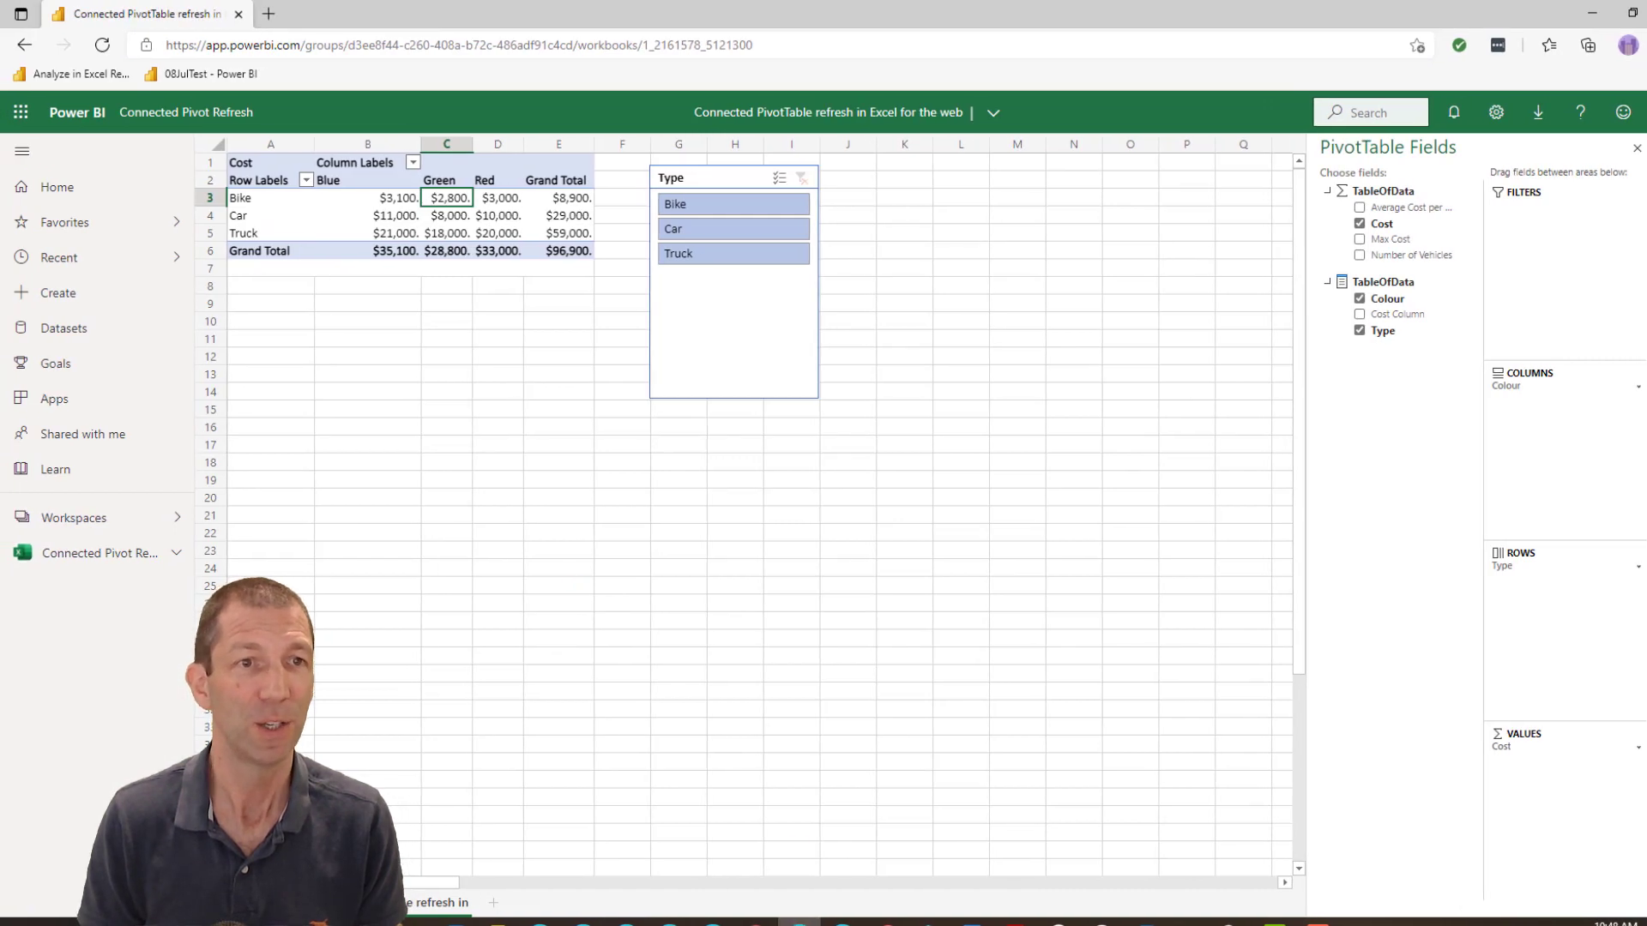
pyautogui.click(559, 568)
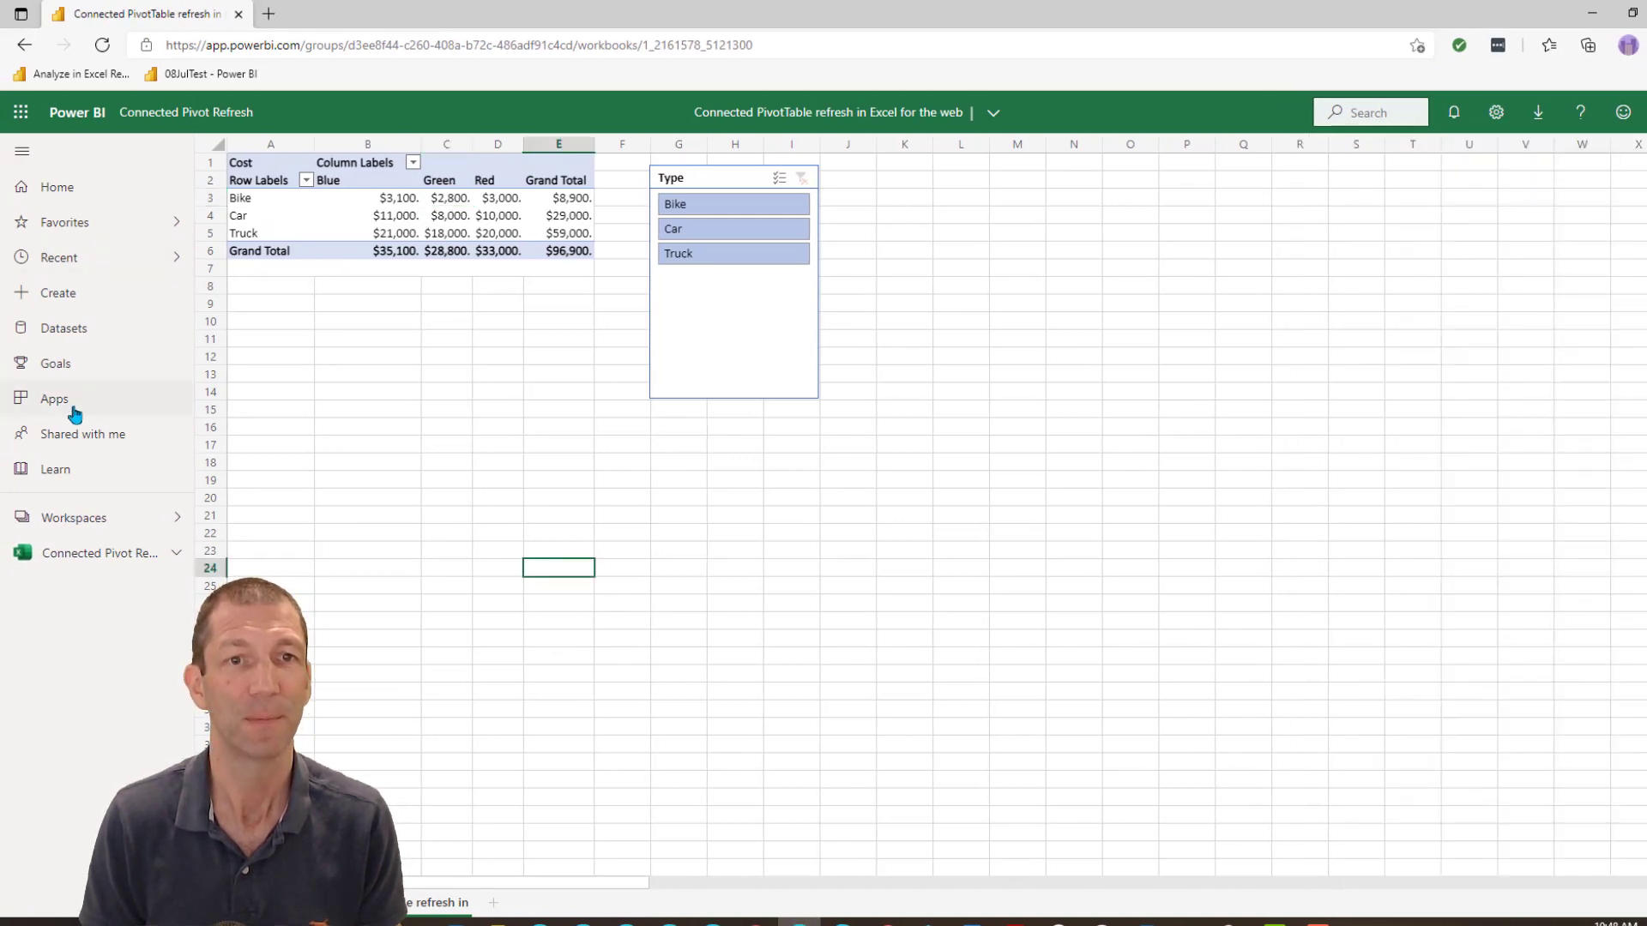
pyautogui.click(74, 401)
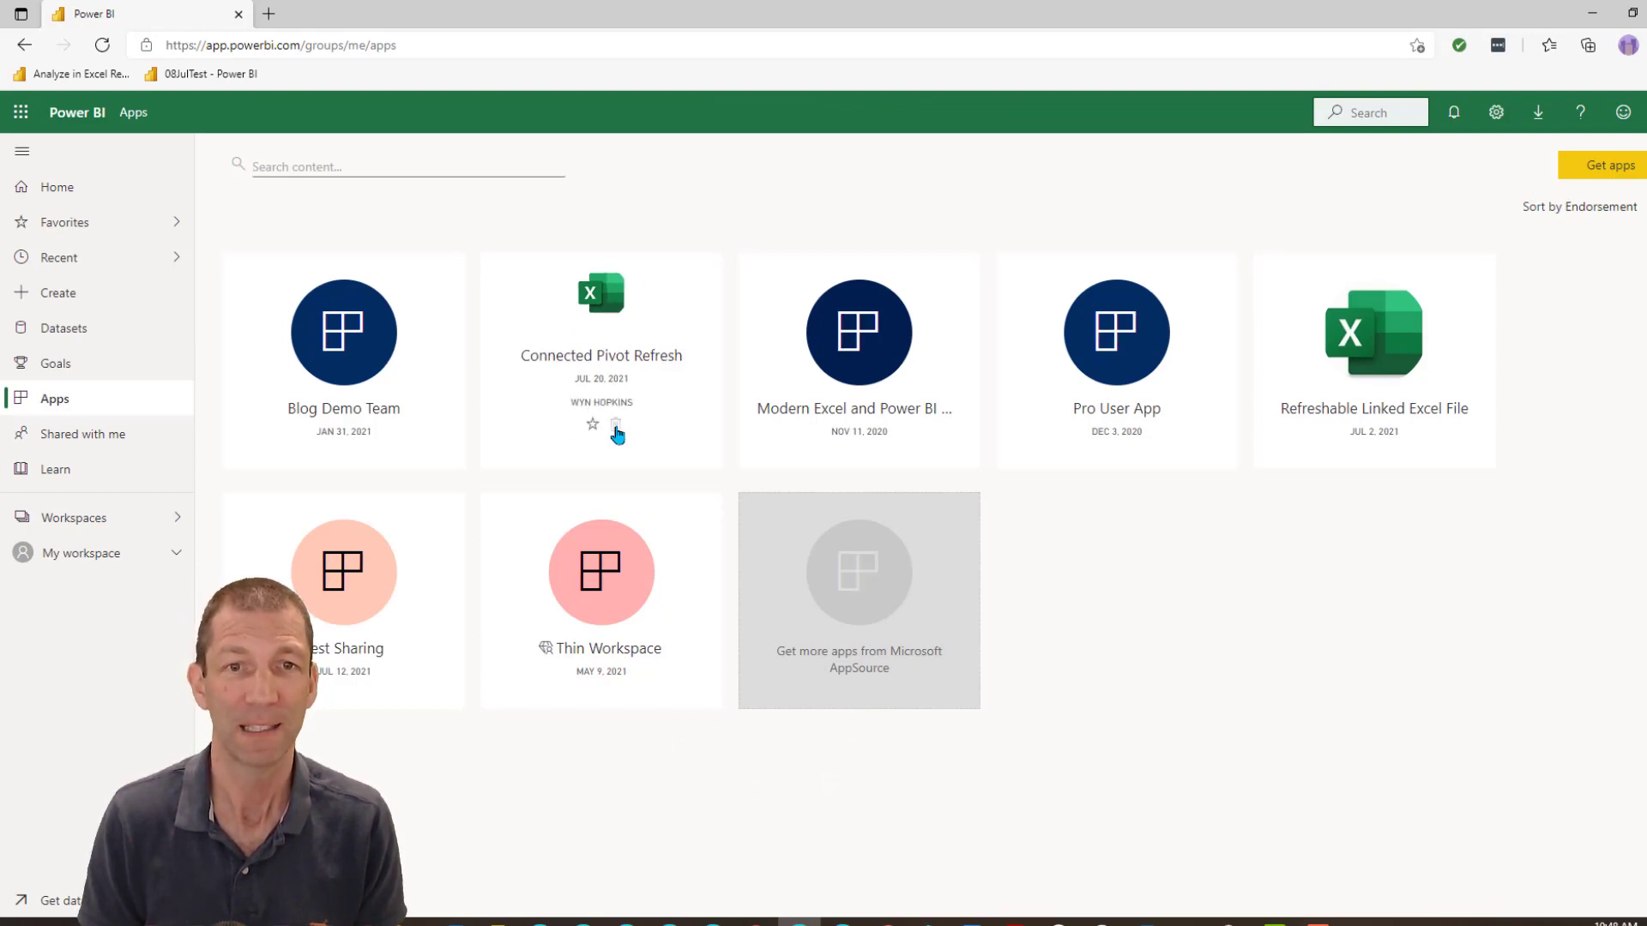
pyautogui.moveTo(619, 435)
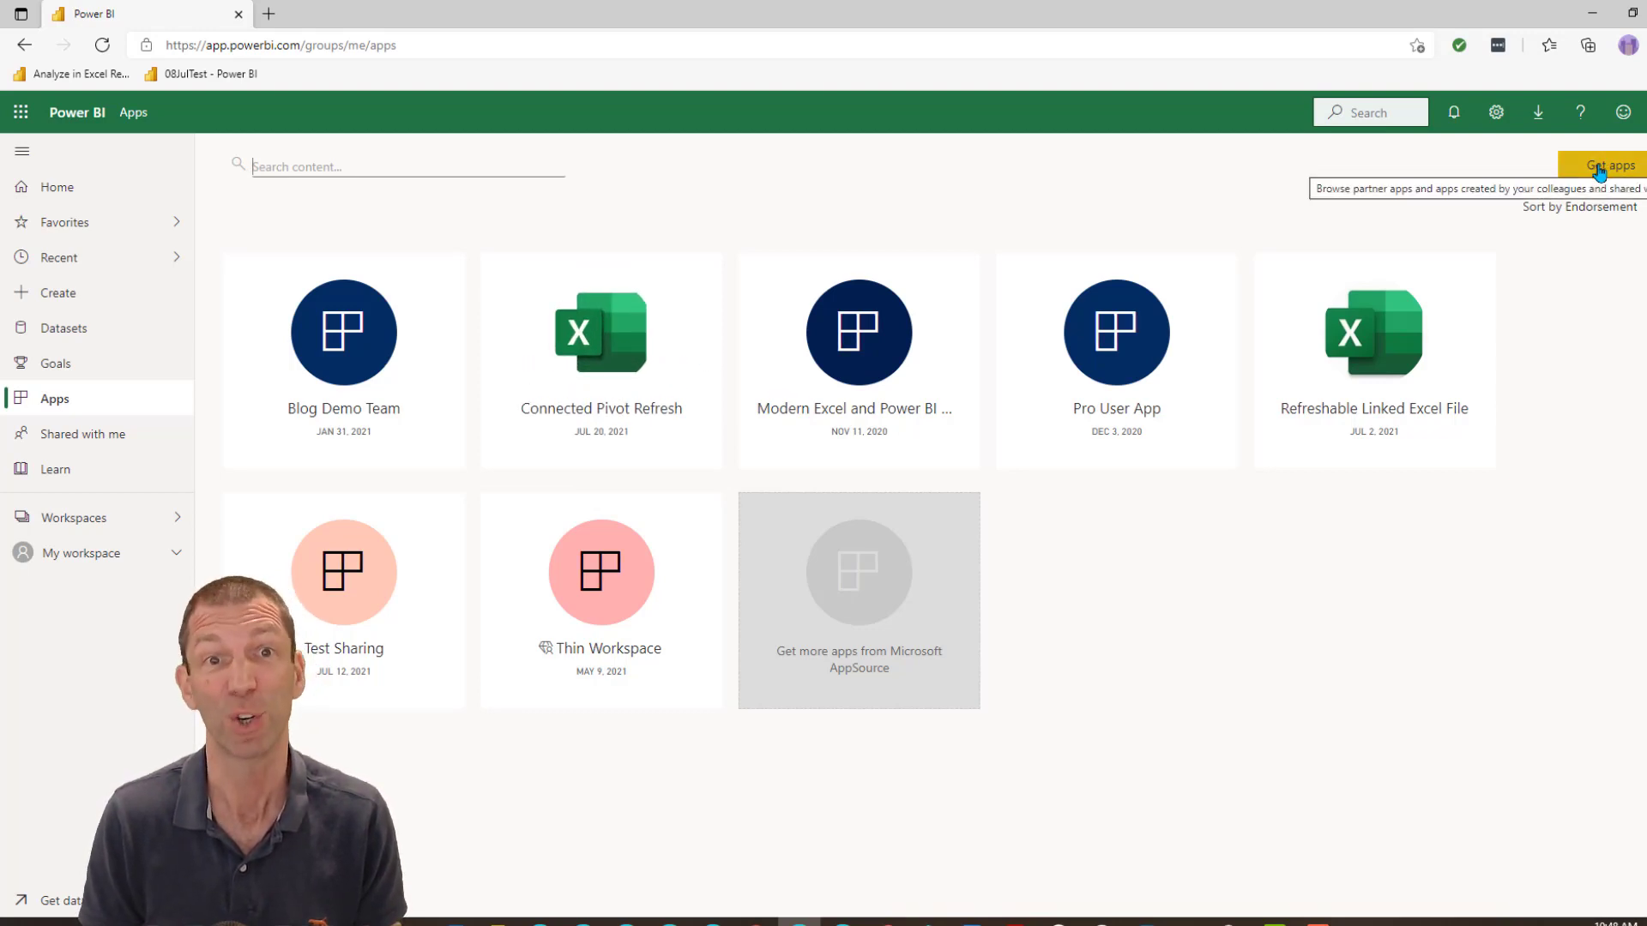
pyautogui.moveTo(603, 340)
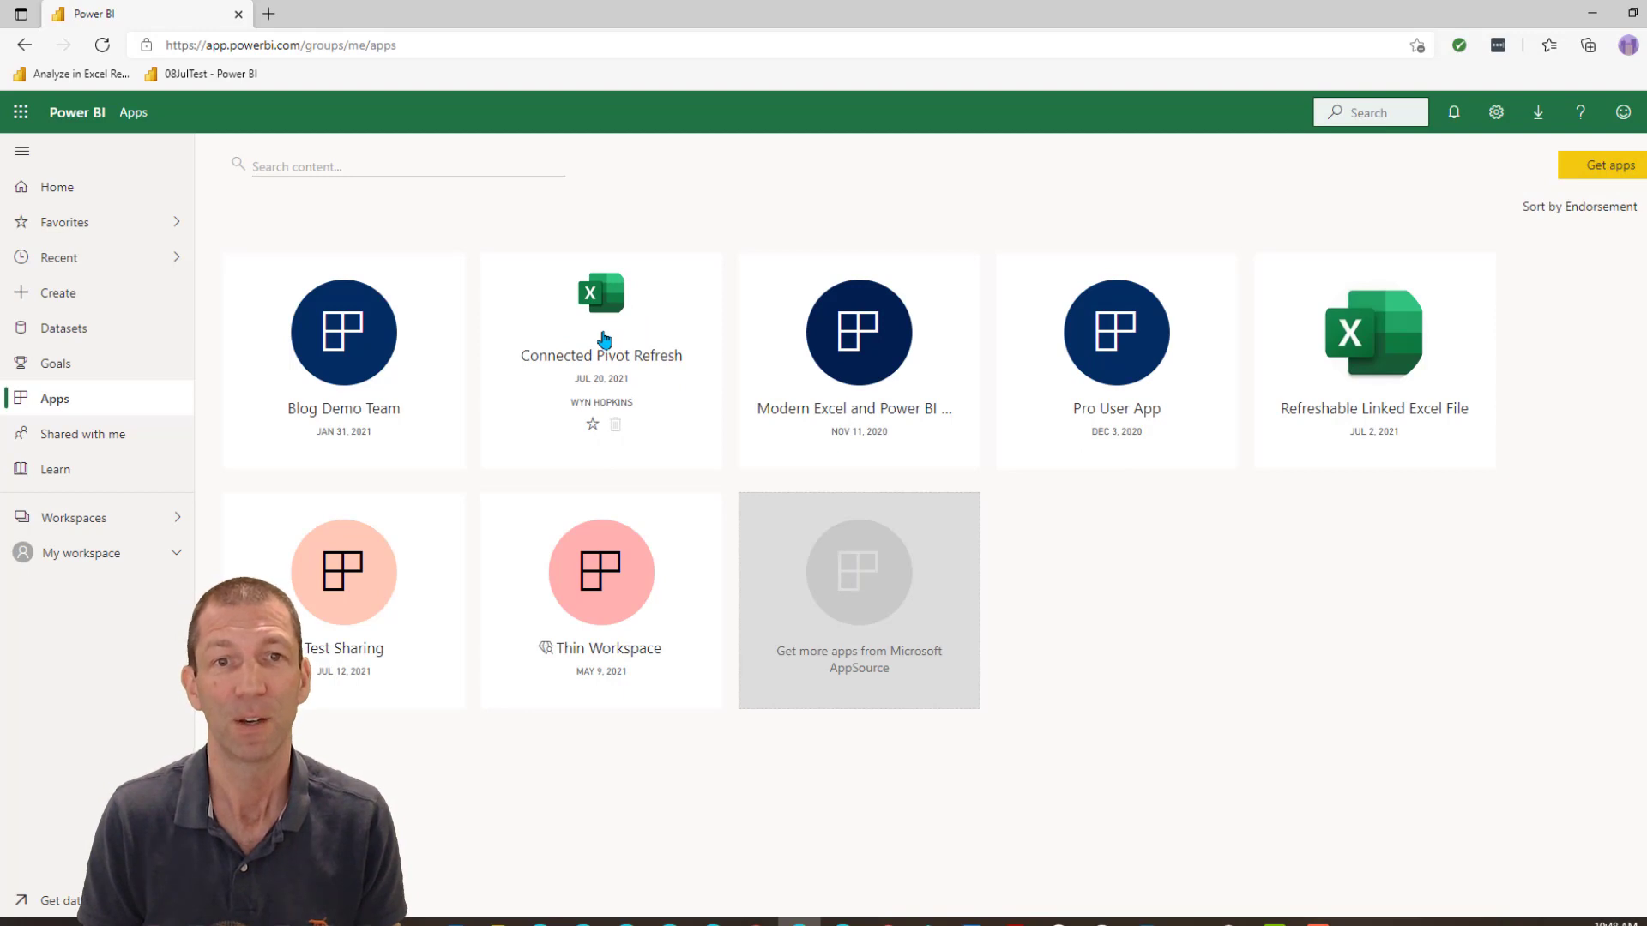
pyautogui.click(603, 340)
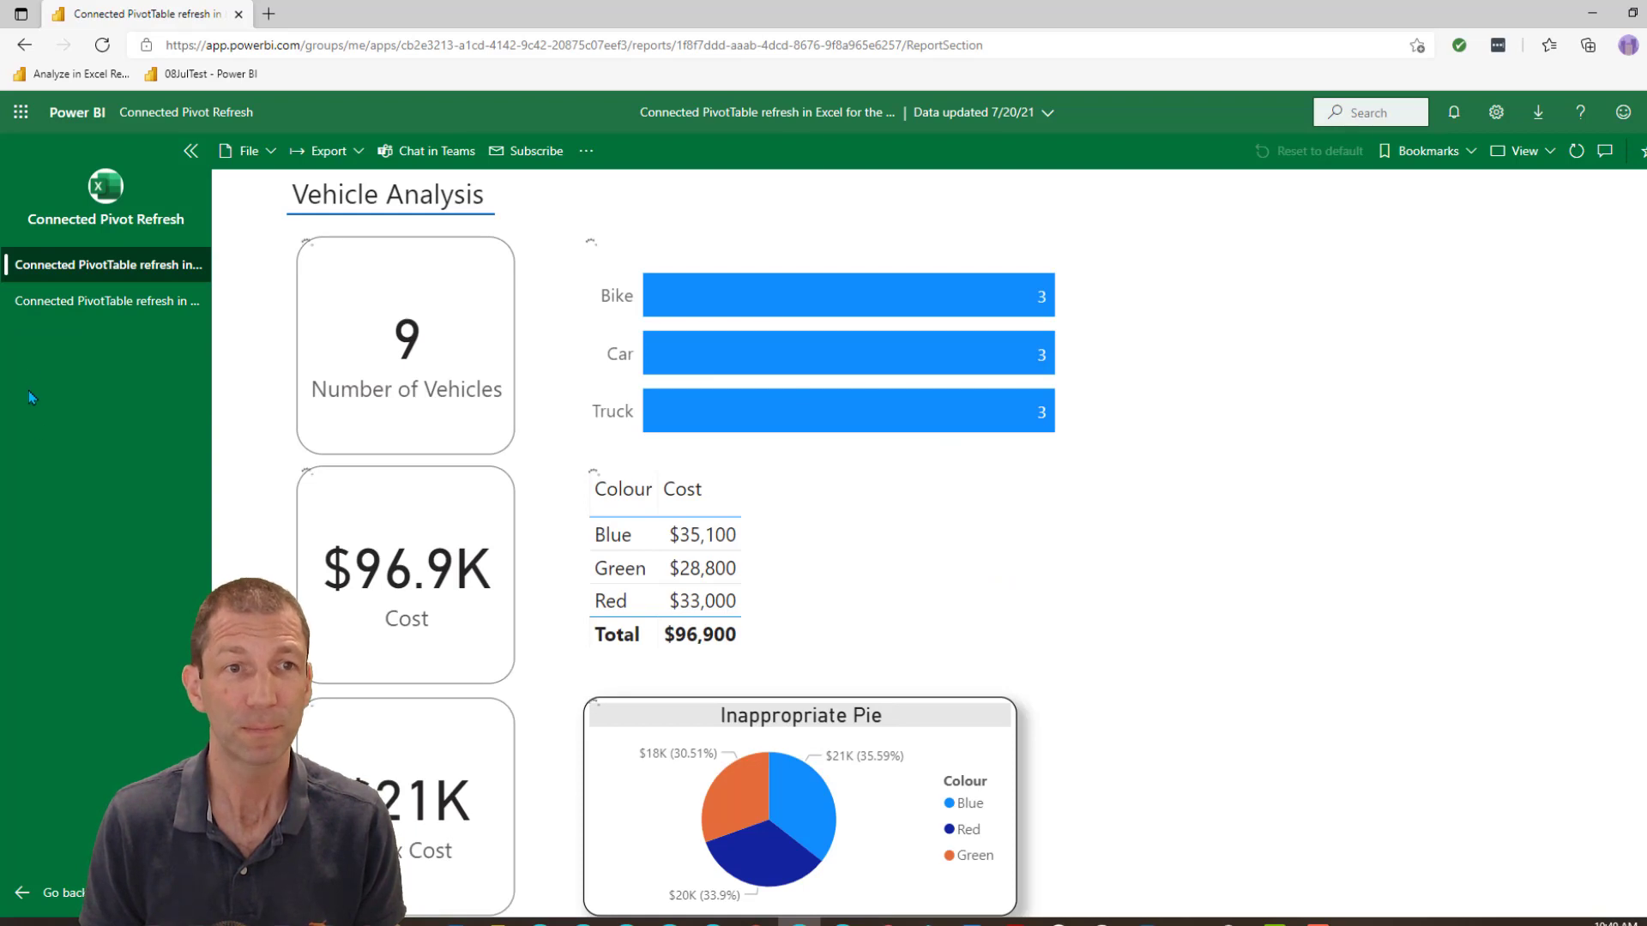
# Open the app's Excel for the web workbook from its navigation pane.
pyautogui.click(165, 307)
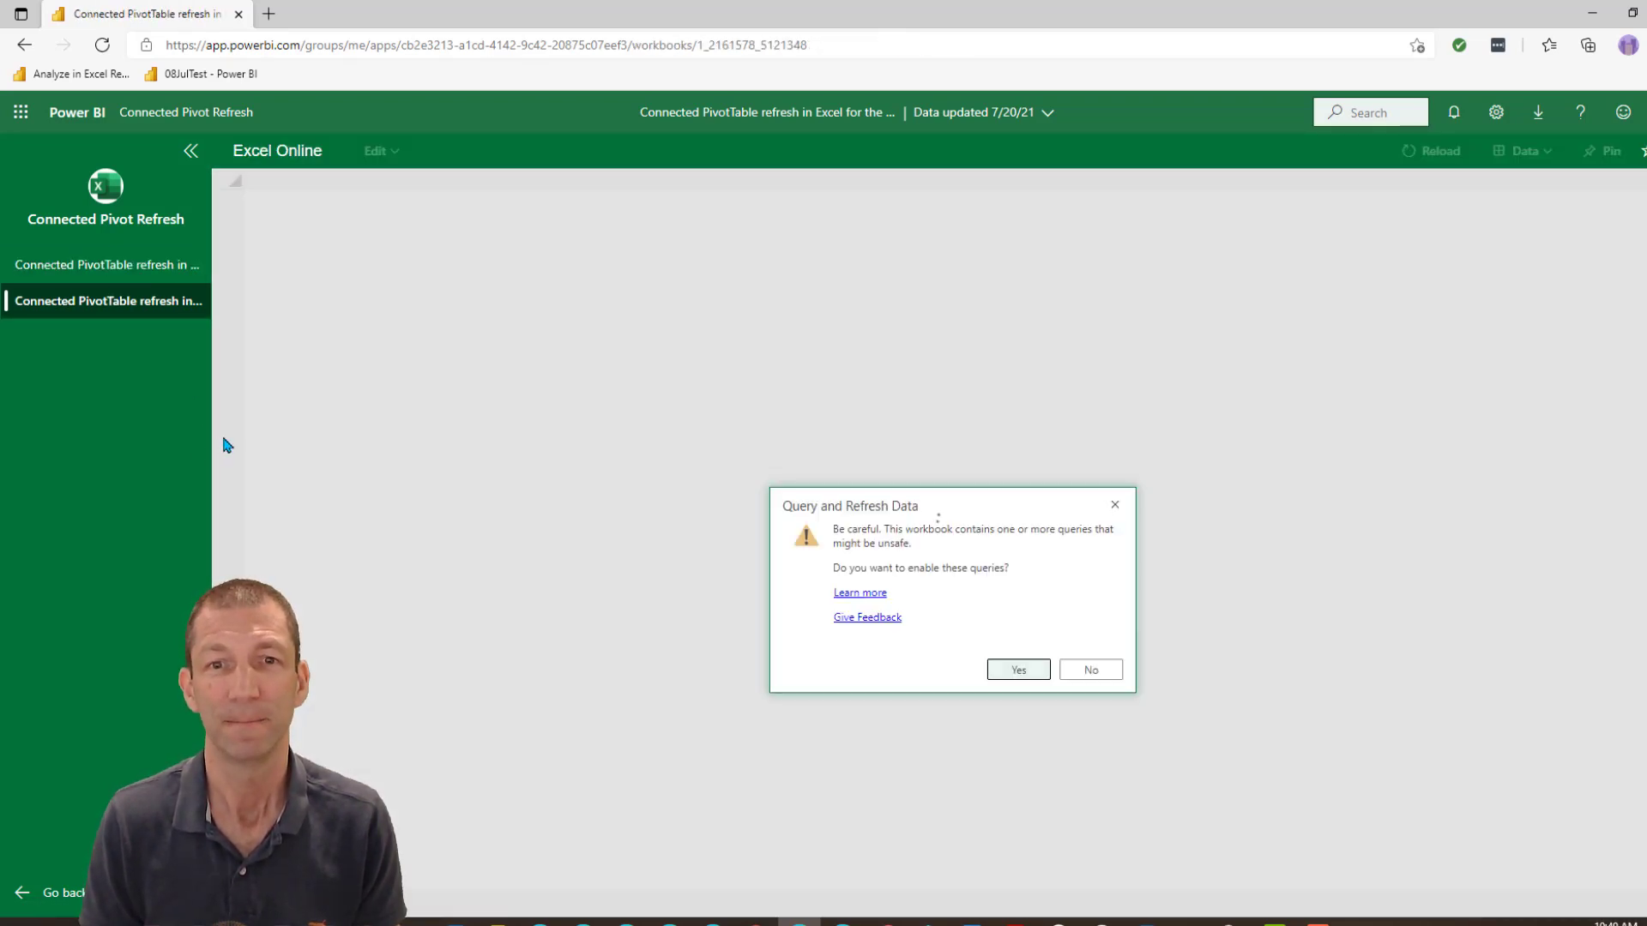
# Enable queries, filter the Type slicer to Truck ($59,000), and move Colour to rows under Type.
pyautogui.click(1021, 672)
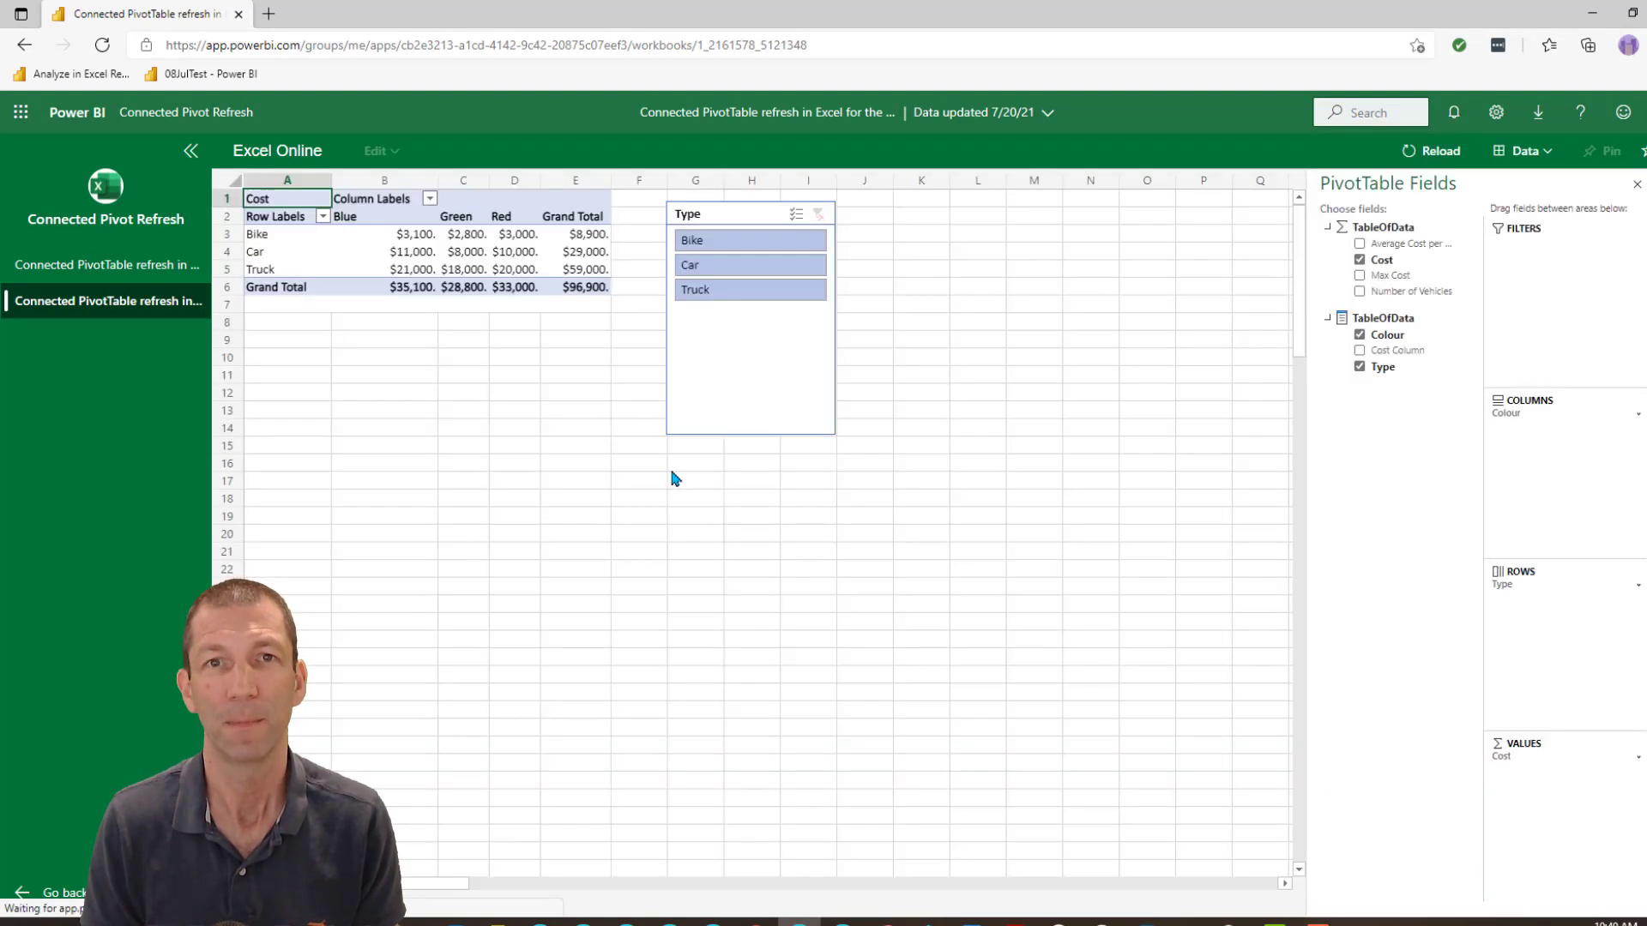
pyautogui.click(718, 271)
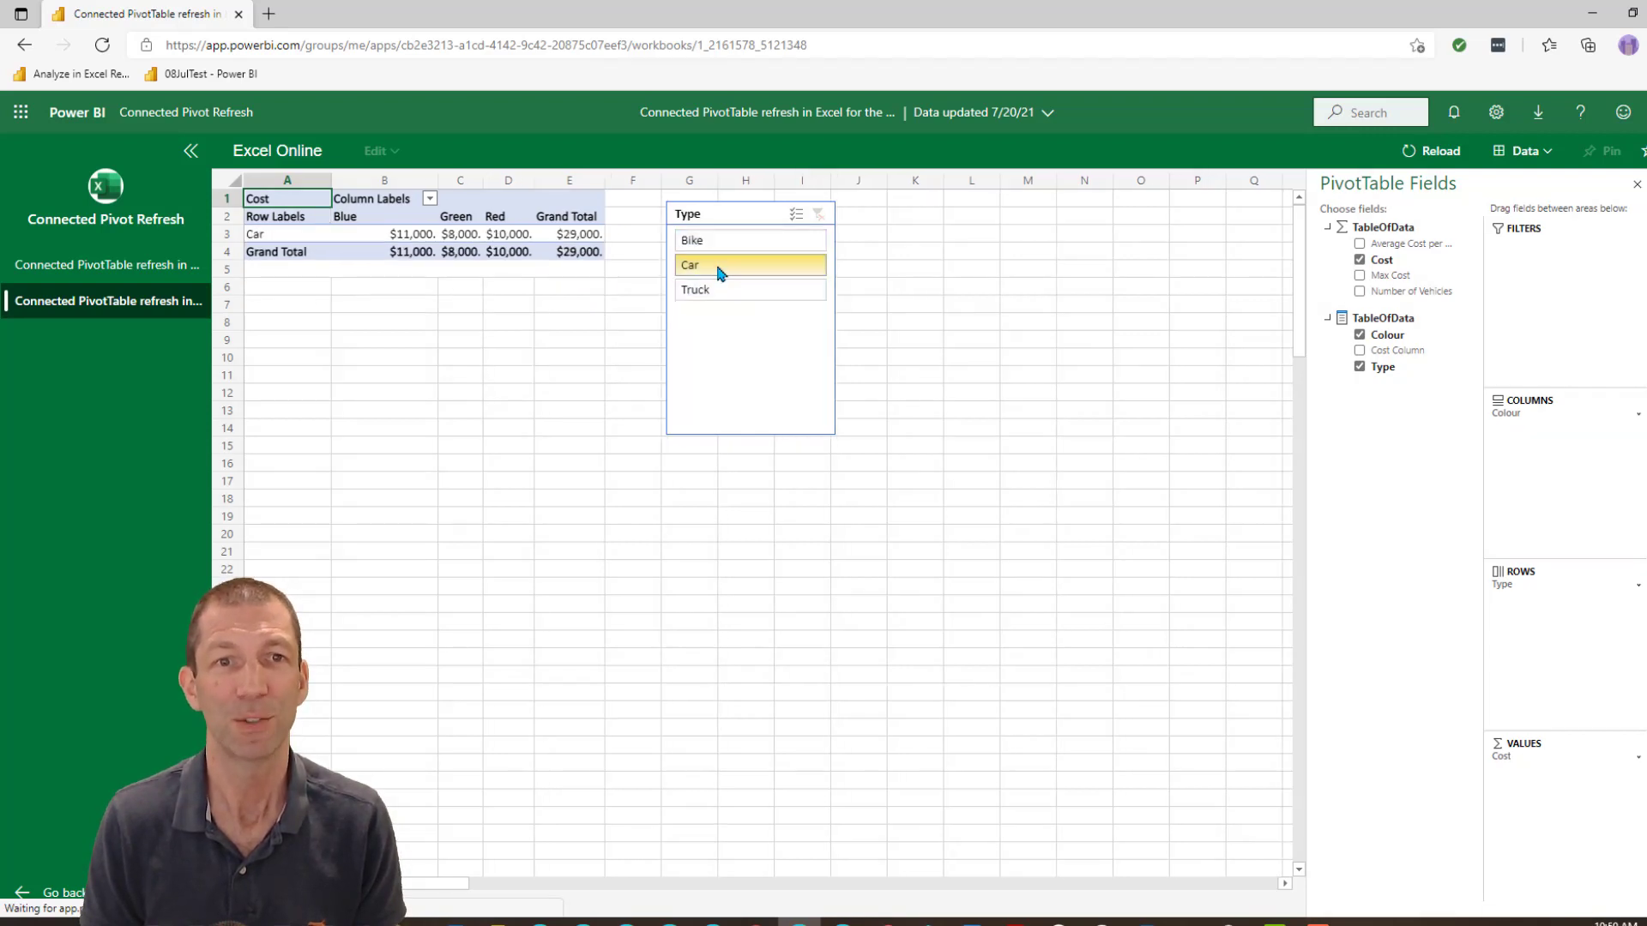
pyautogui.click(721, 292)
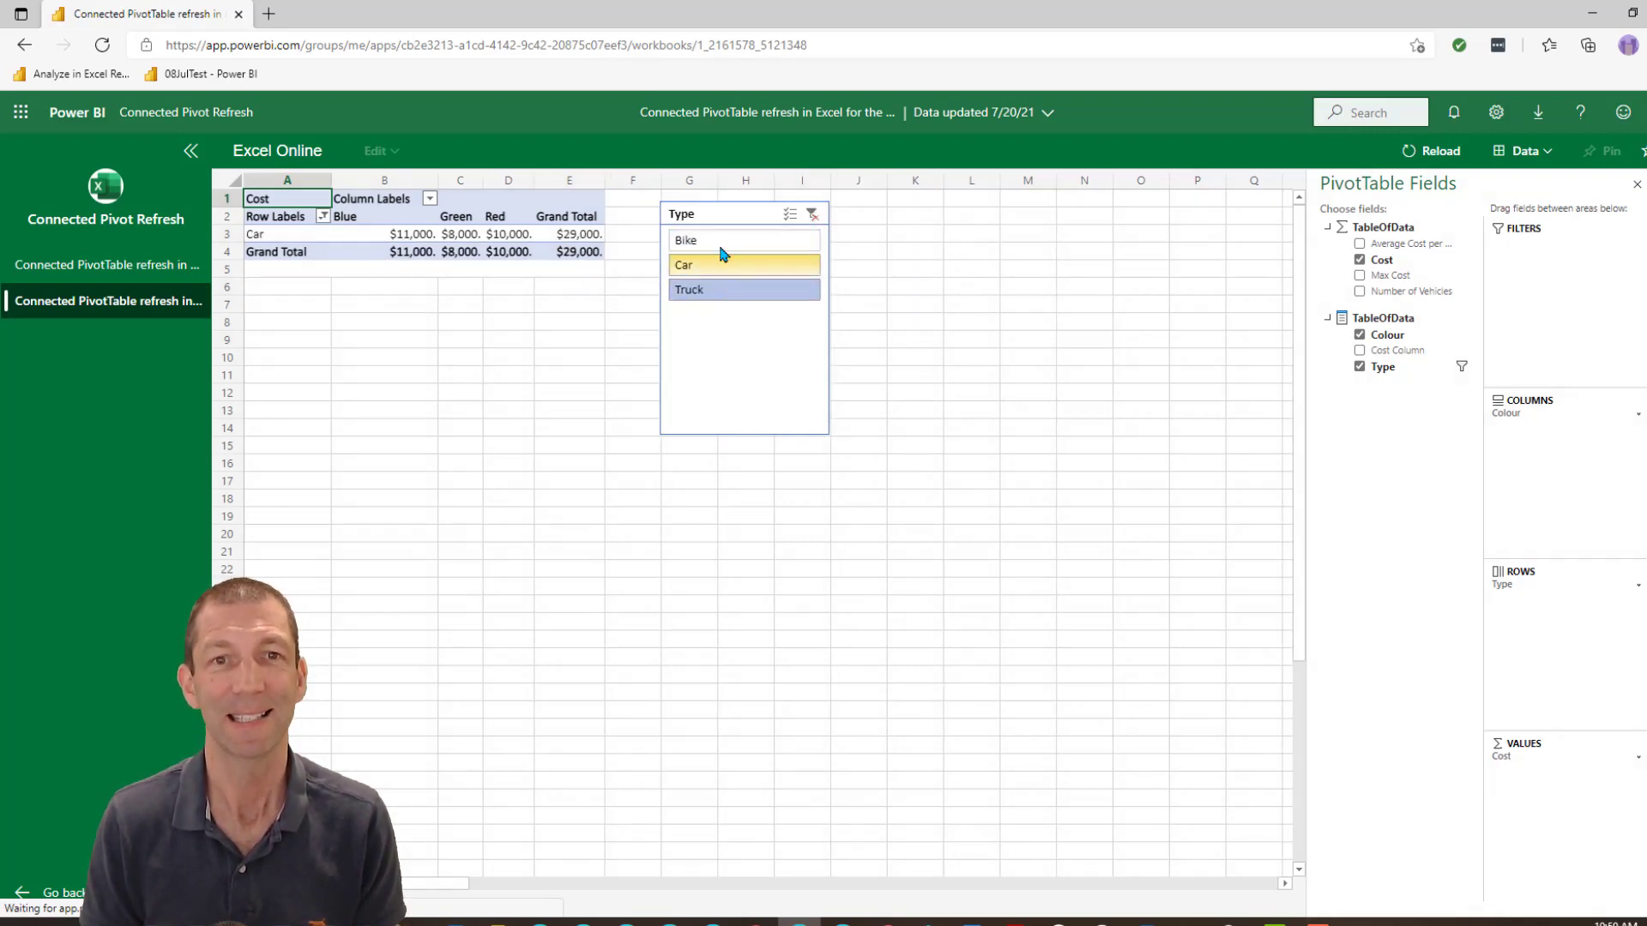
pyautogui.click(559, 232)
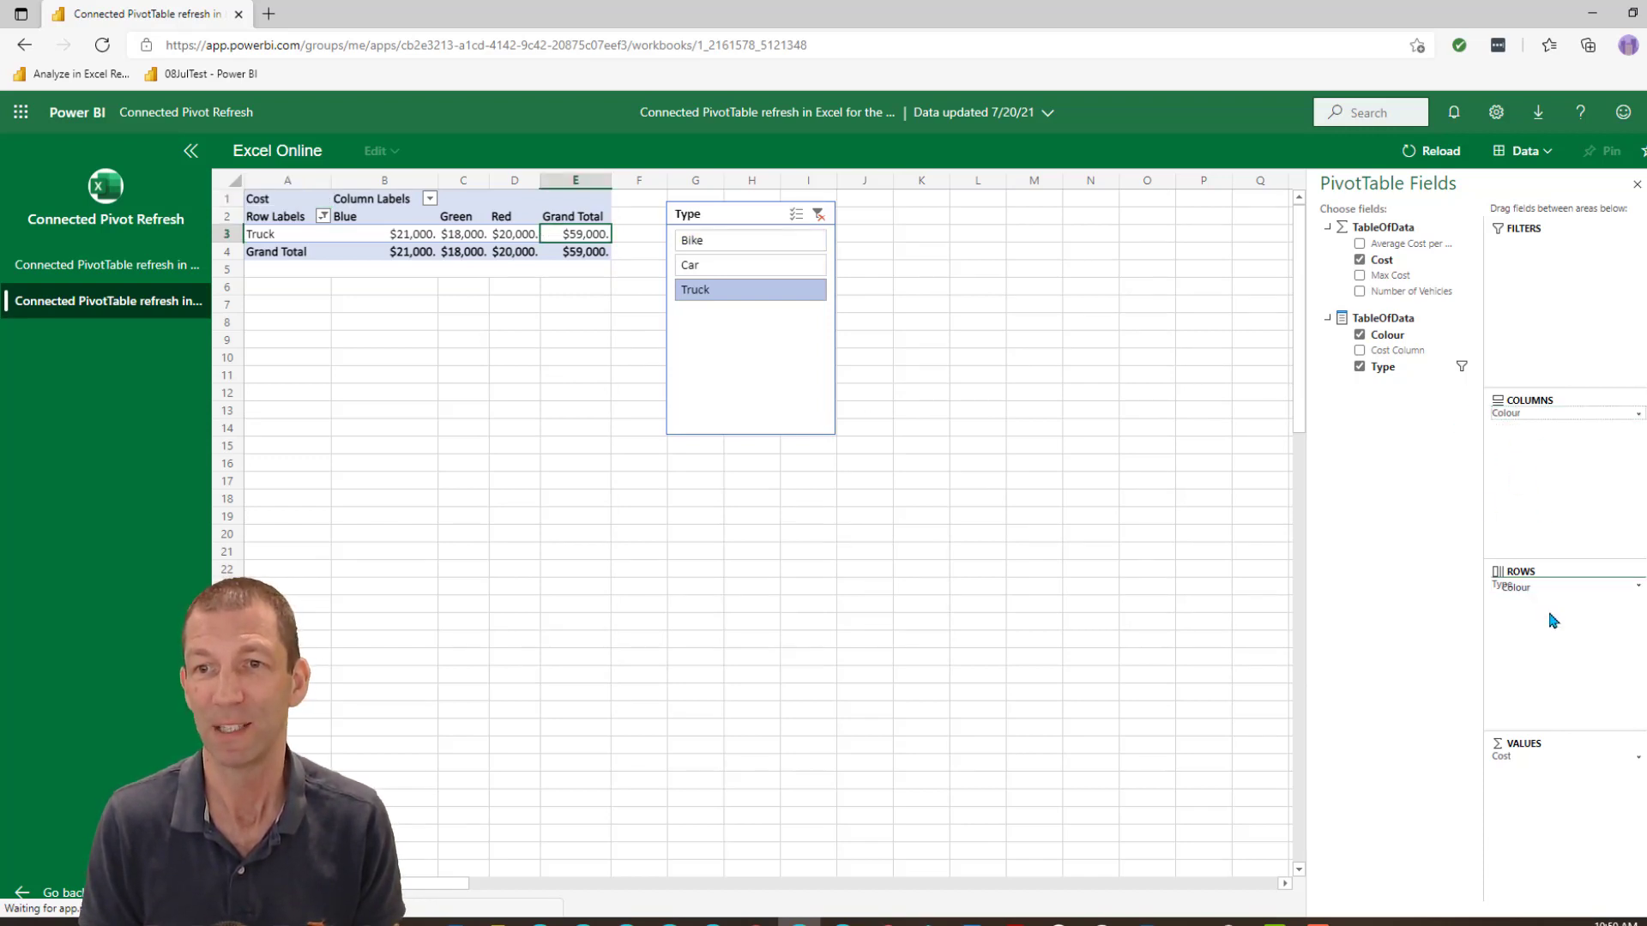
pyautogui.moveTo(1554, 625); pyautogui.dragTo(1553, 611)
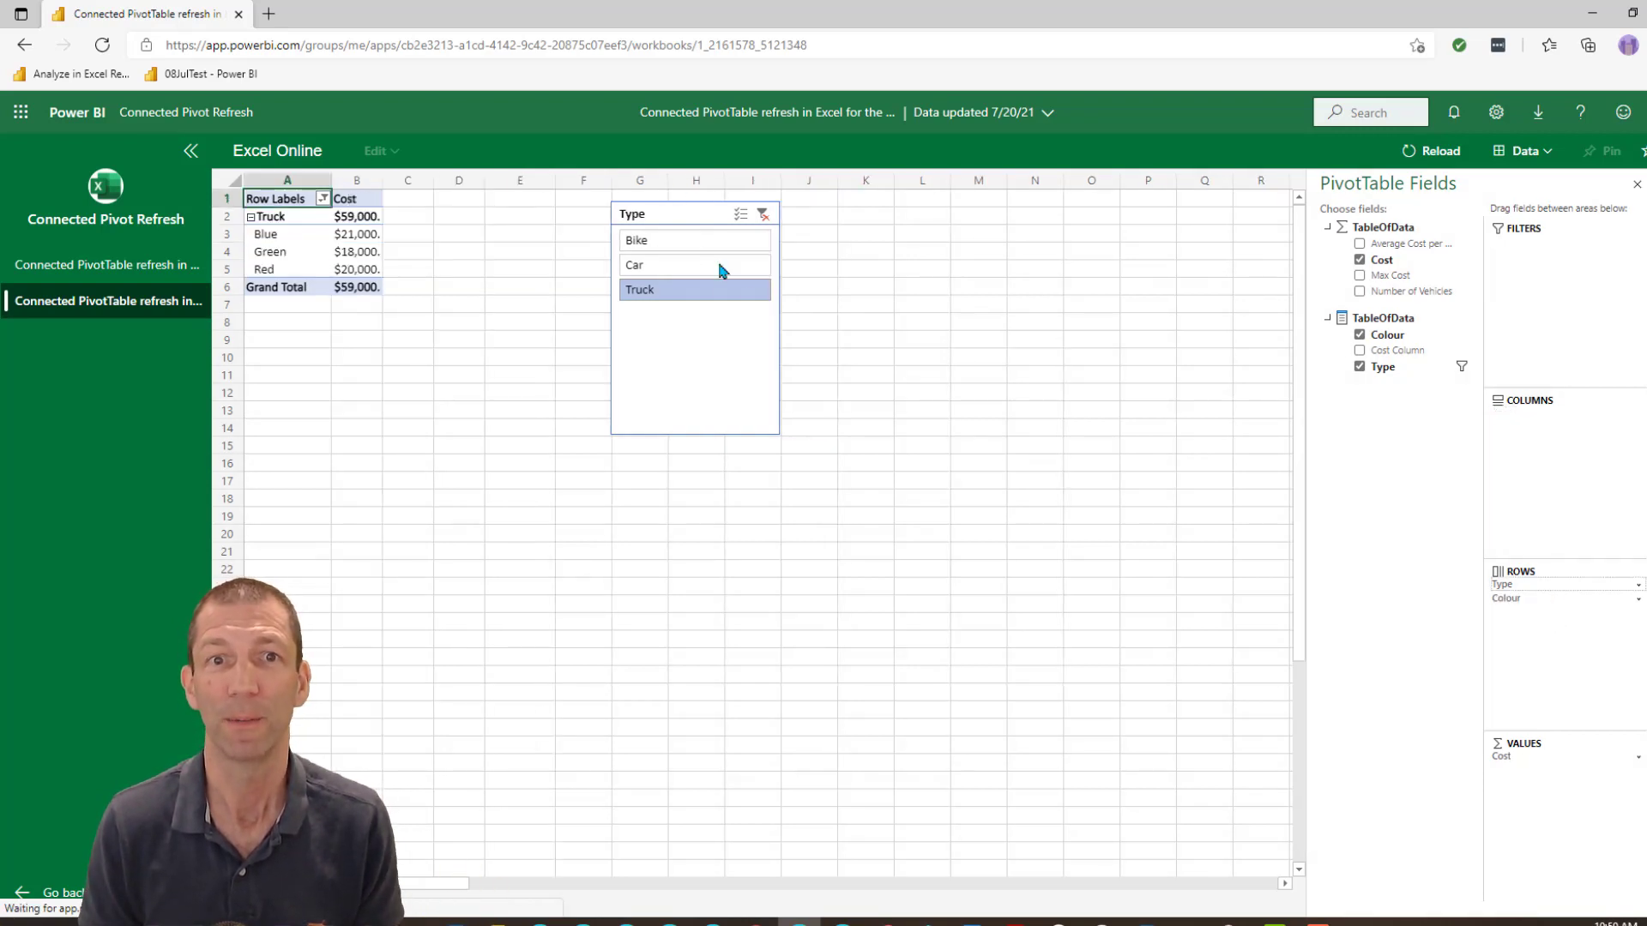
# Clear the Type slicer to restore Bike $8,900, Car $29,000 and Truck $59,000.
pyautogui.click(762, 216)
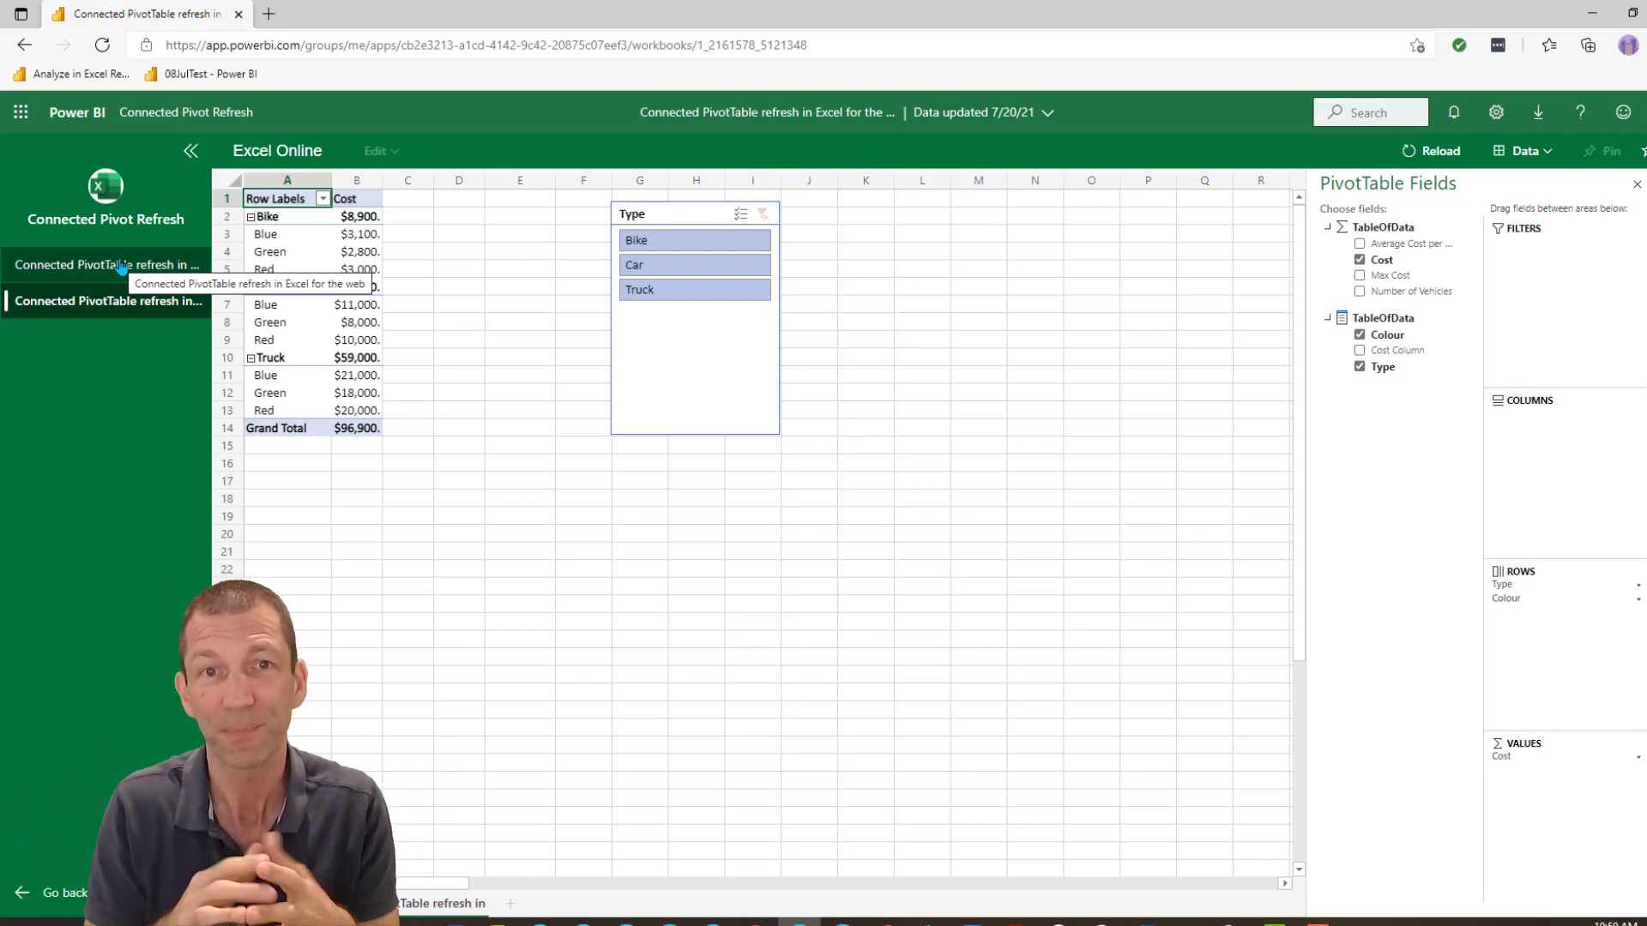
# Replace Cost with Max Cost in the PivotTable values, giving Bike $3,100, Car $11,000, Truck $21,000.
pyautogui.click(283, 234)
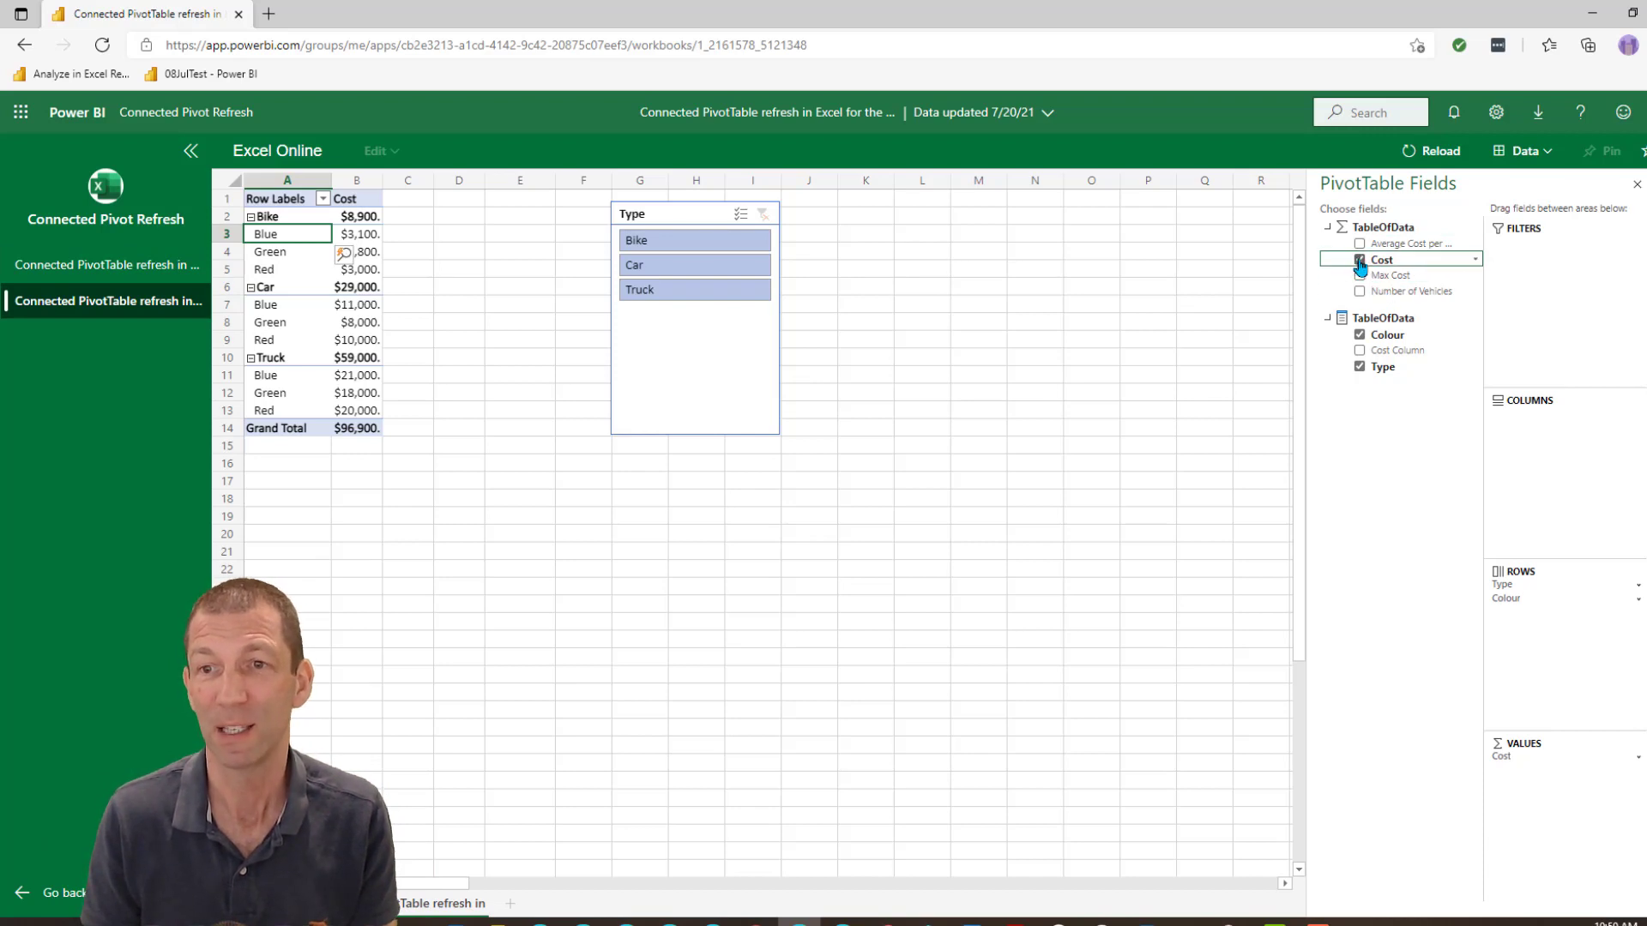
pyautogui.click(1359, 260)
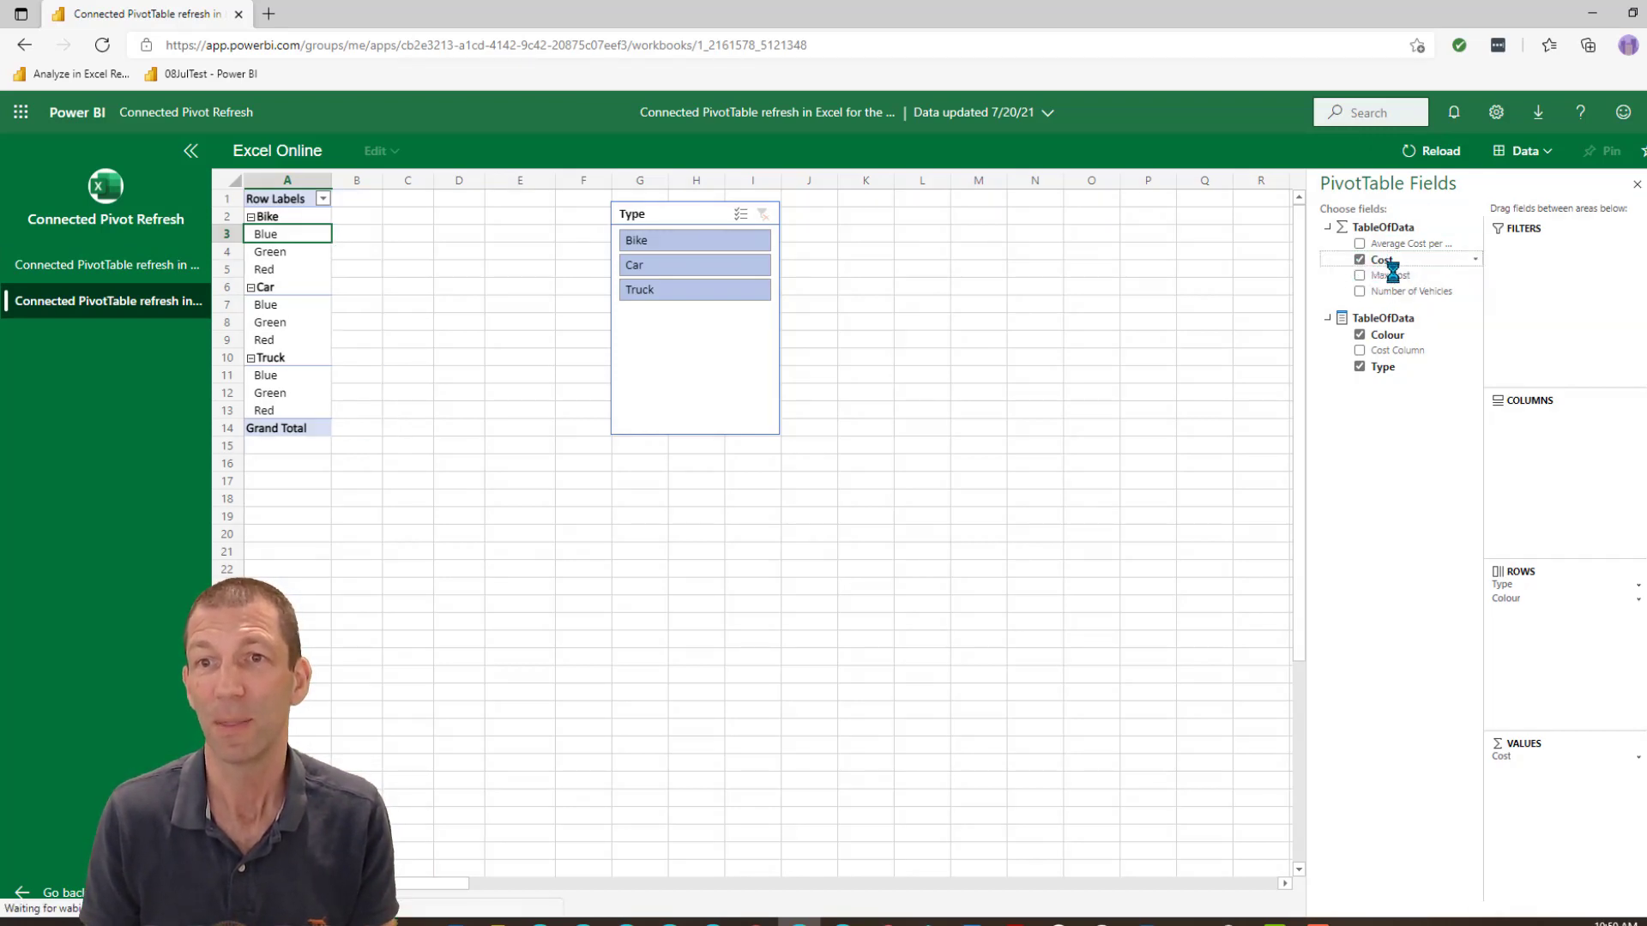
pyautogui.moveTo(1389, 275); pyautogui.dragTo(1554, 789)
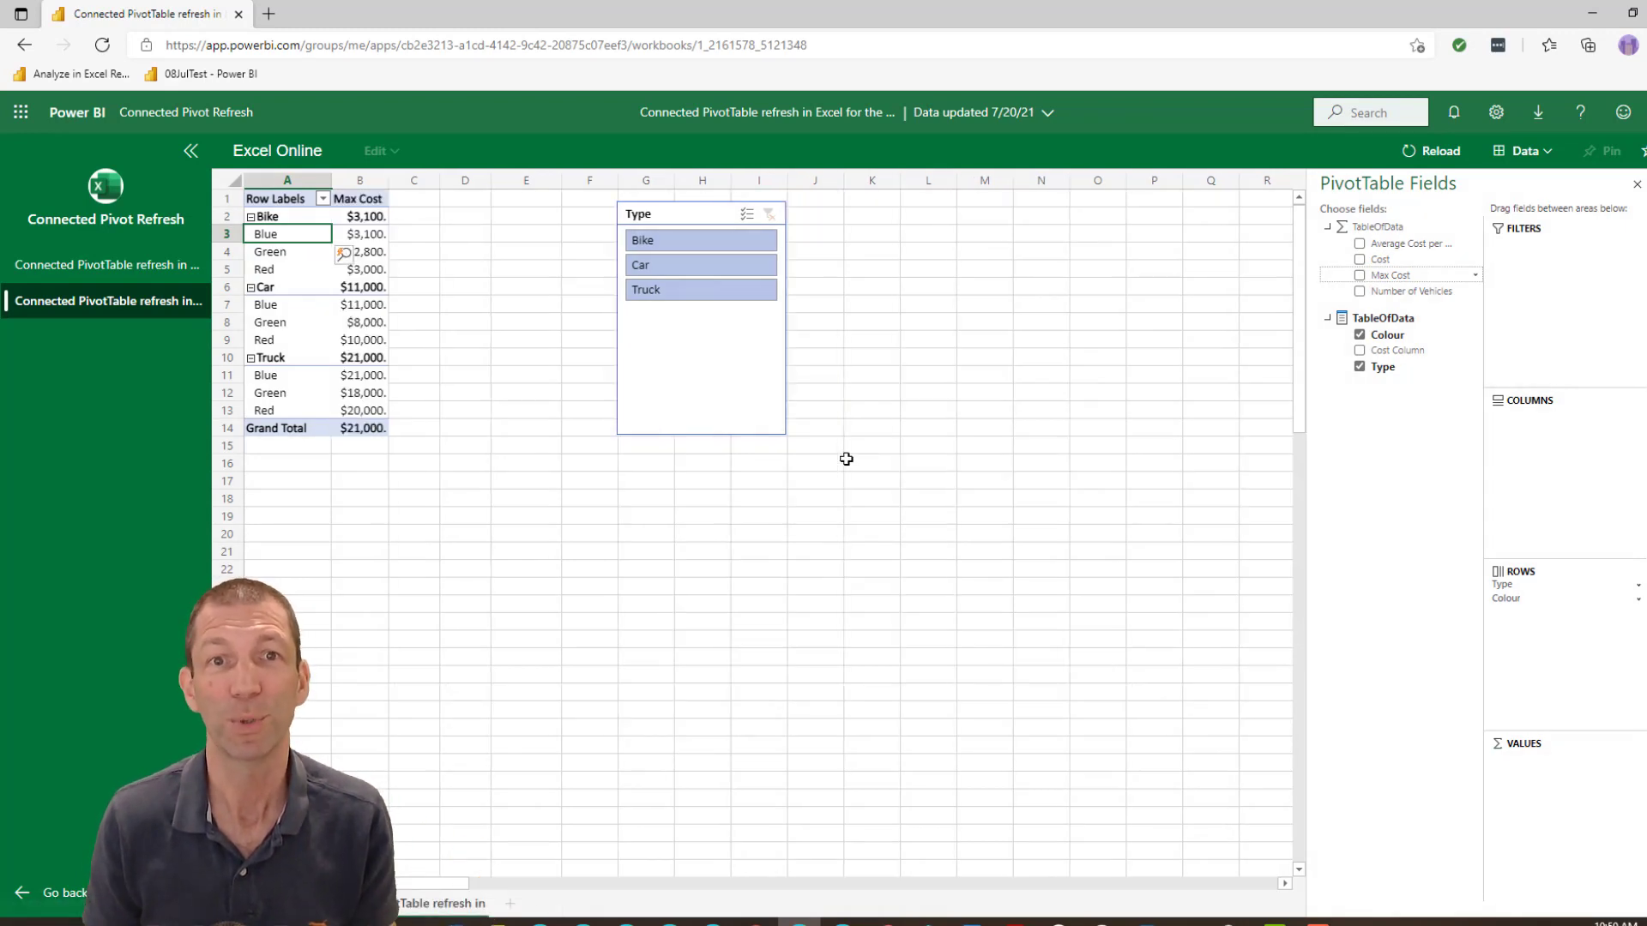